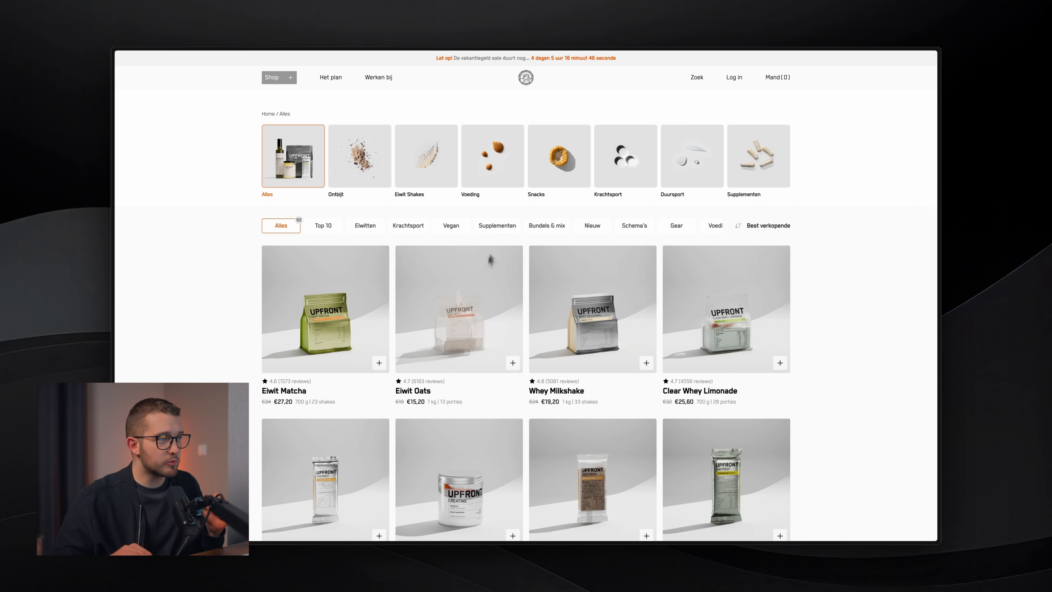
# Examine the product photos in the Upfront shop's catalogue and in the recreated four-product component.
pyautogui.scroll(2, 479, 281)
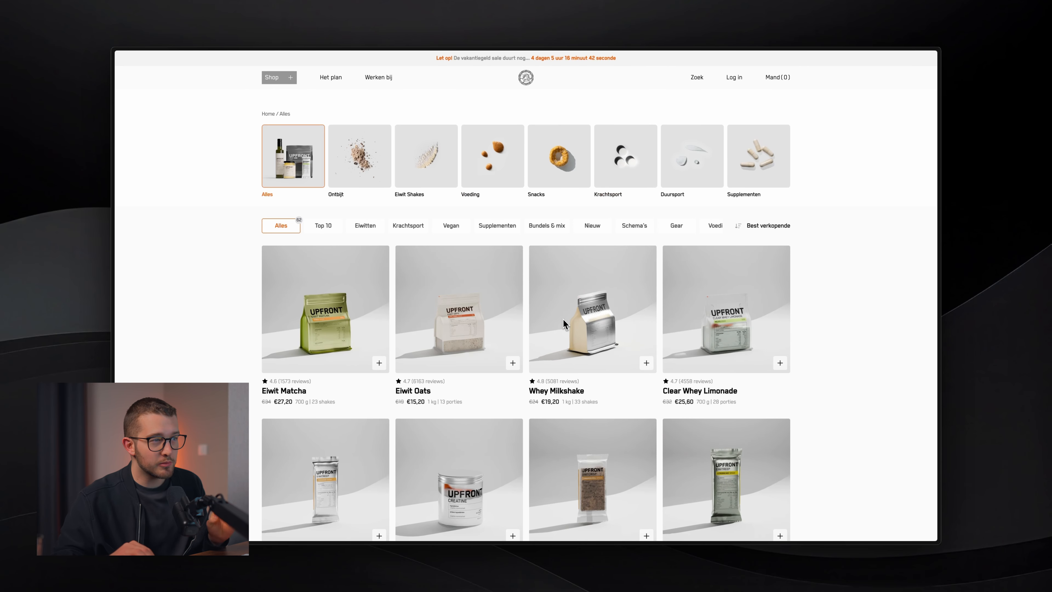
pyautogui.scroll(-1, 567, 327)
pyautogui.scroll(-4, 565, 324)
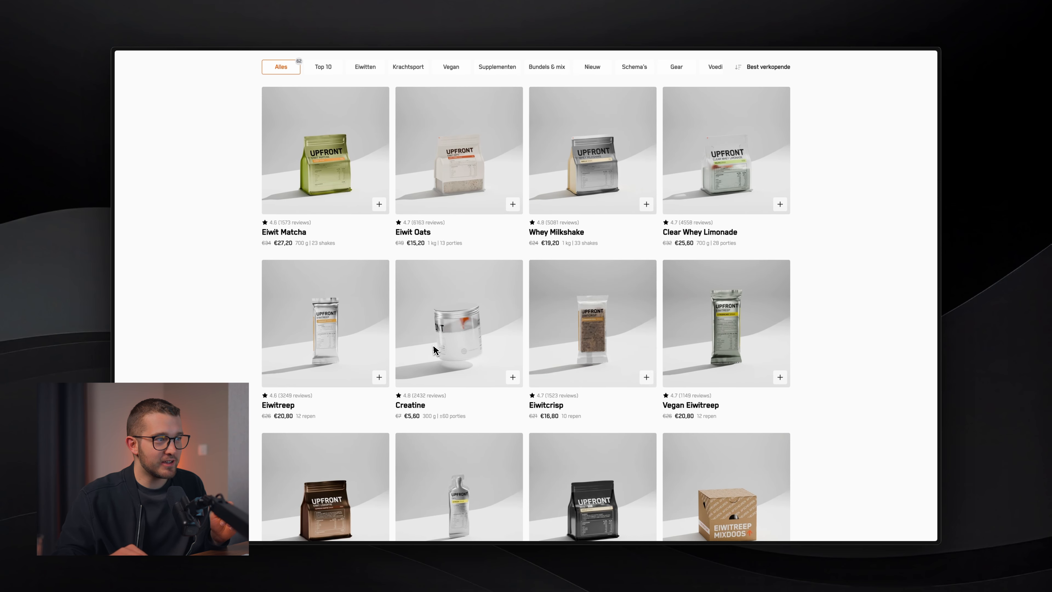
pyautogui.scroll(-2, 493, 337)
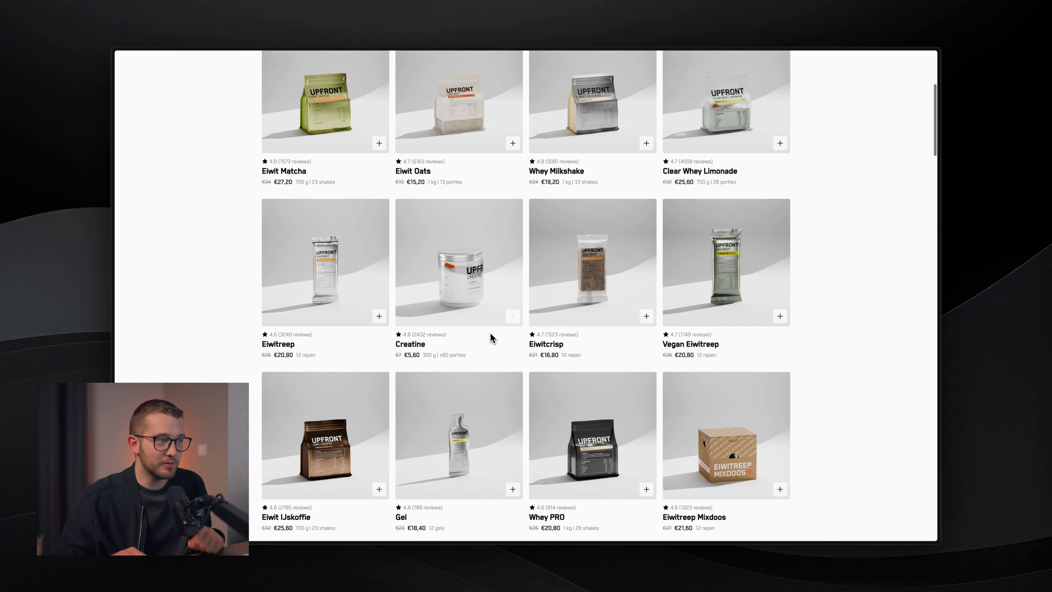
pyautogui.scroll(-2, 489, 414)
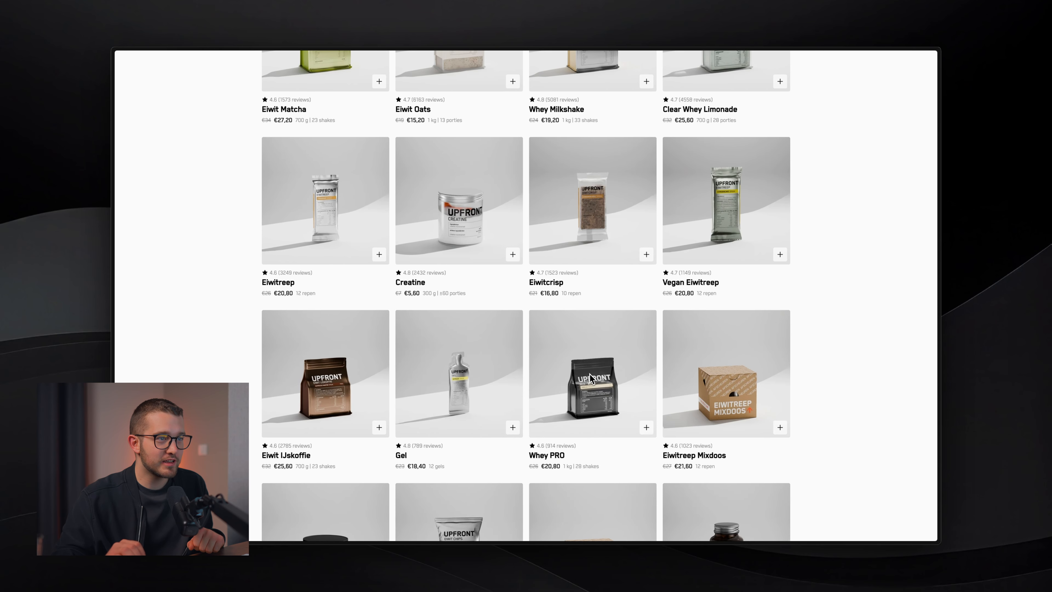
pyautogui.moveTo(590, 374)
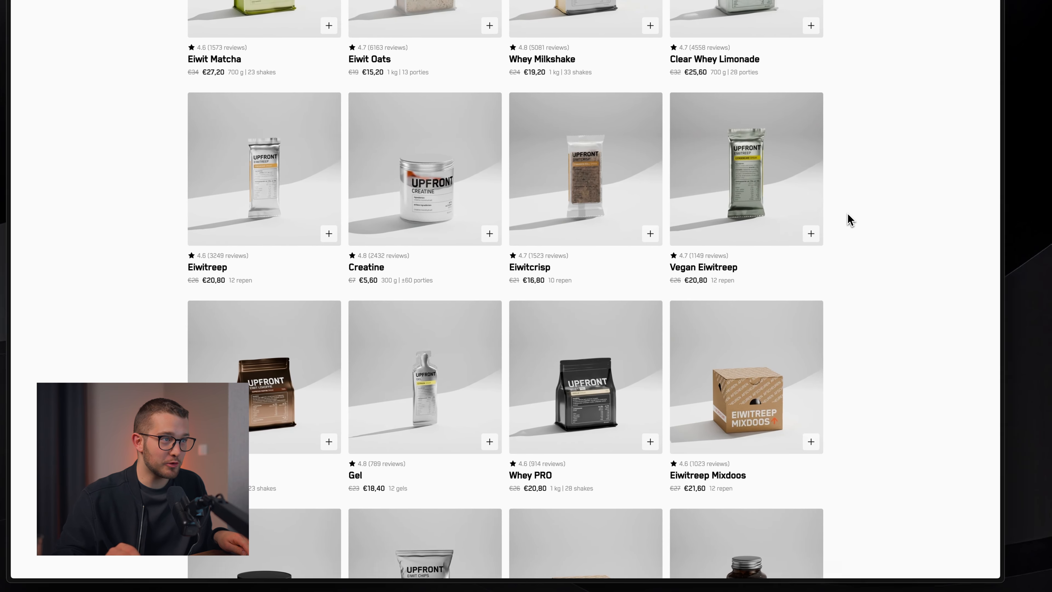
pyautogui.hotkey('ctrl', 'Tab')
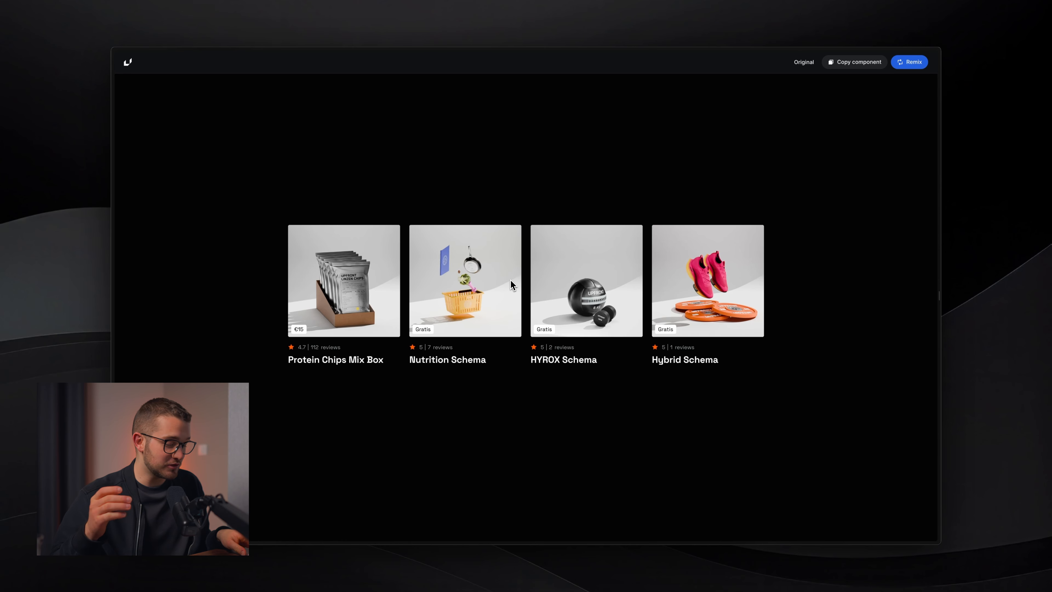
pyautogui.hotkey('ctrl', 'Tab')
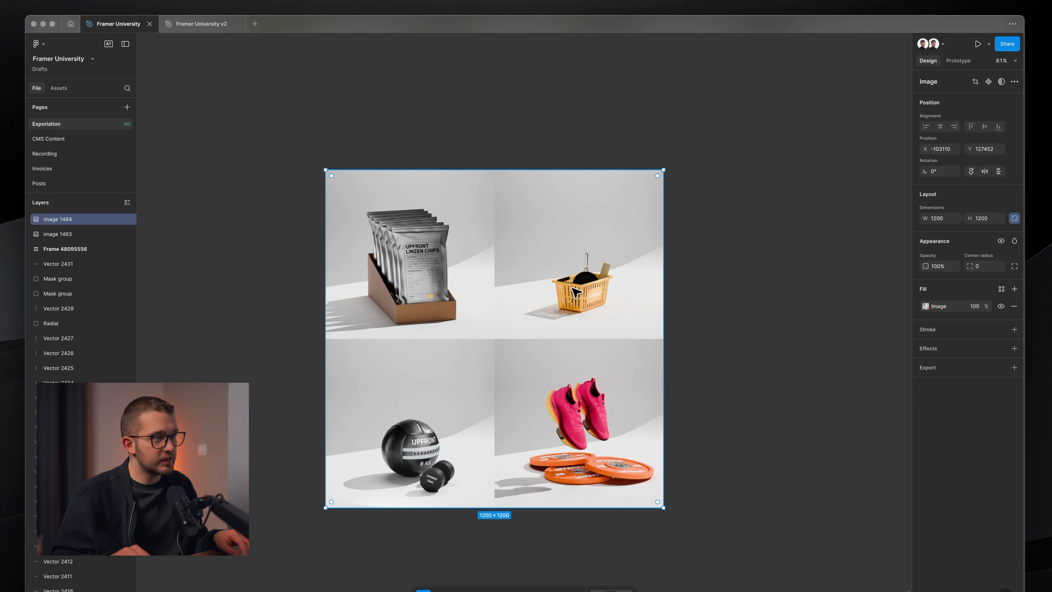
# Copy the selected 1200 × 1200 collage of four product shots in Figma as a PNG.
pyautogui.scroll(1, 470, 260)
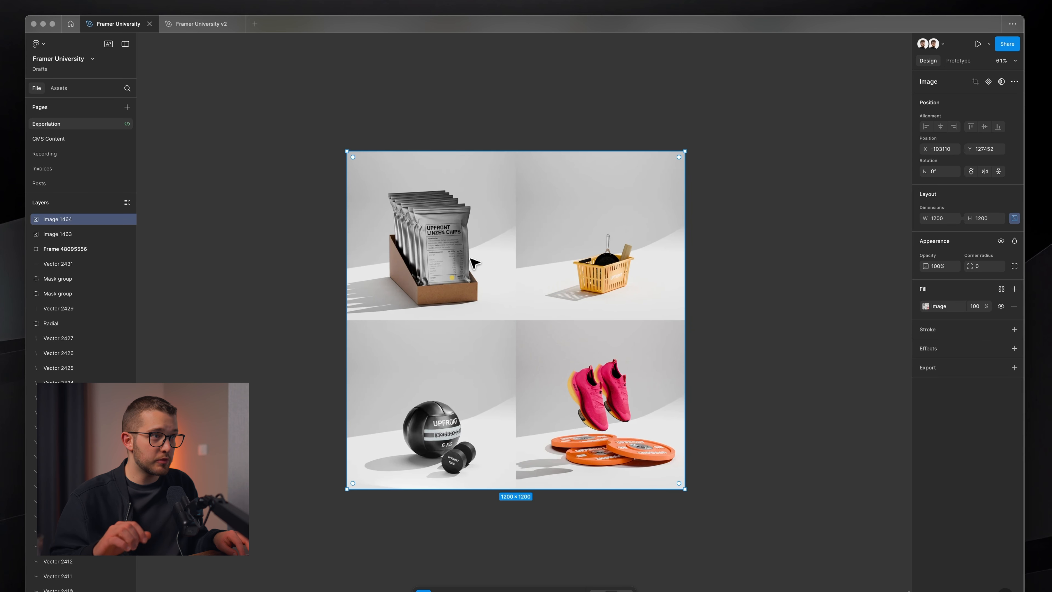
pyautogui.click(721, 68)
pyautogui.click(622, 202)
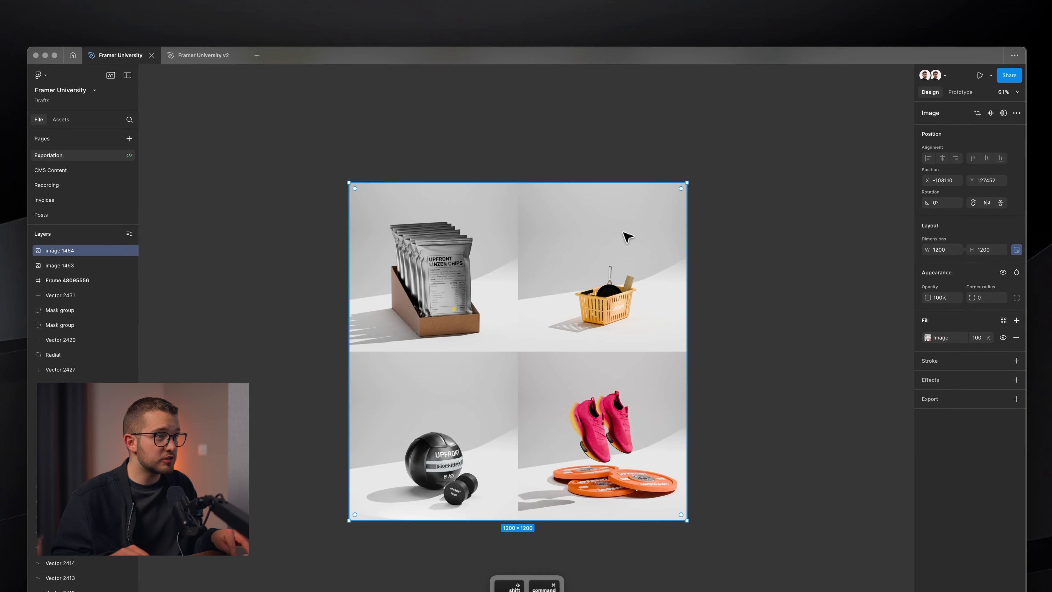
pyautogui.press('shift+super+space')
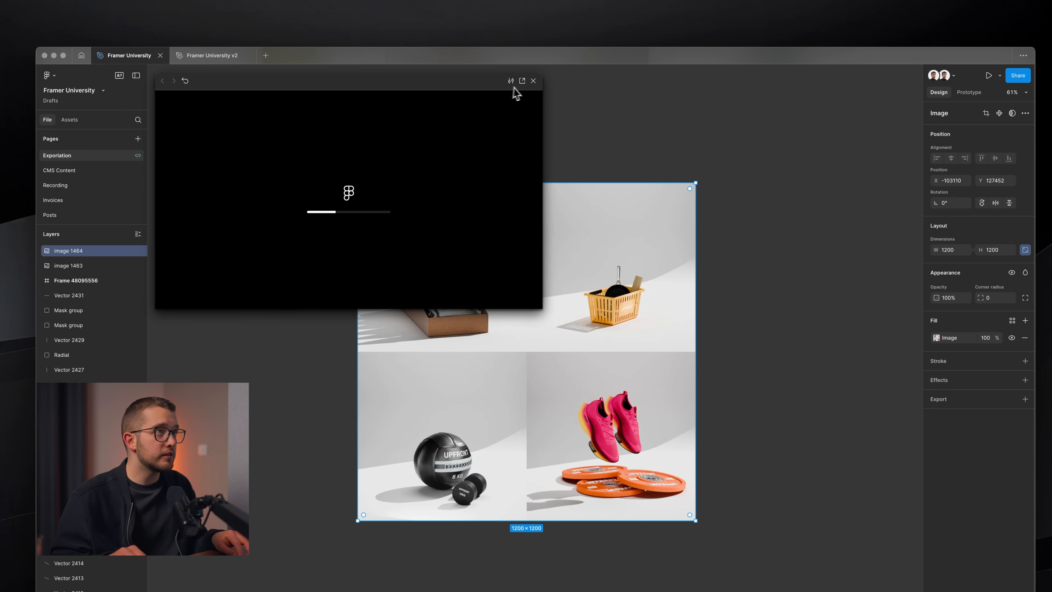
pyautogui.click(524, 81)
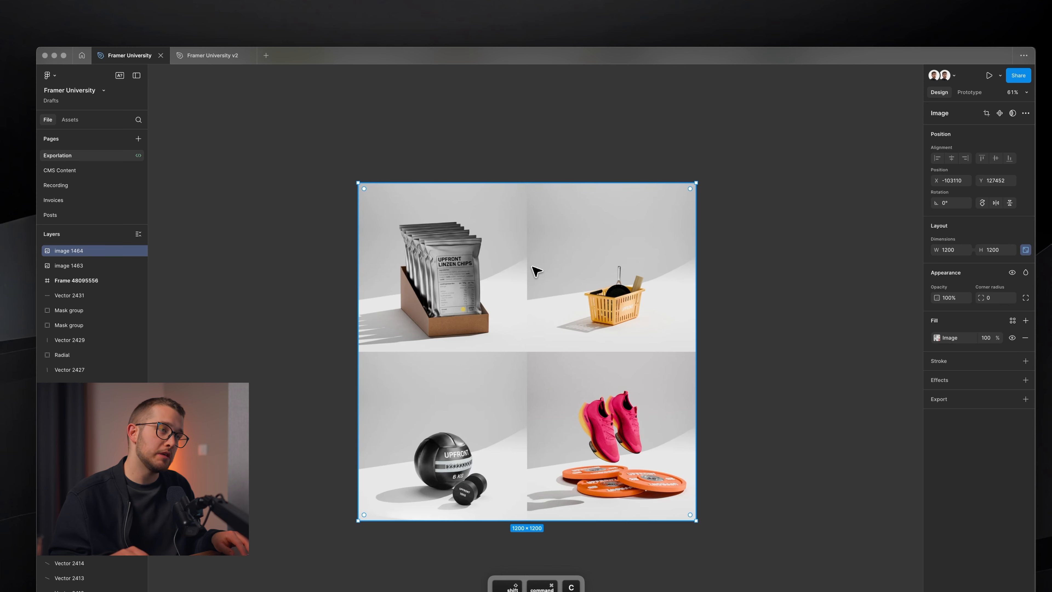
# In Raycast AI, write "please help me construct a prompt that asks ai to create a json style guide based on the attached ref image.".
pyautogui.press('super+Tab')
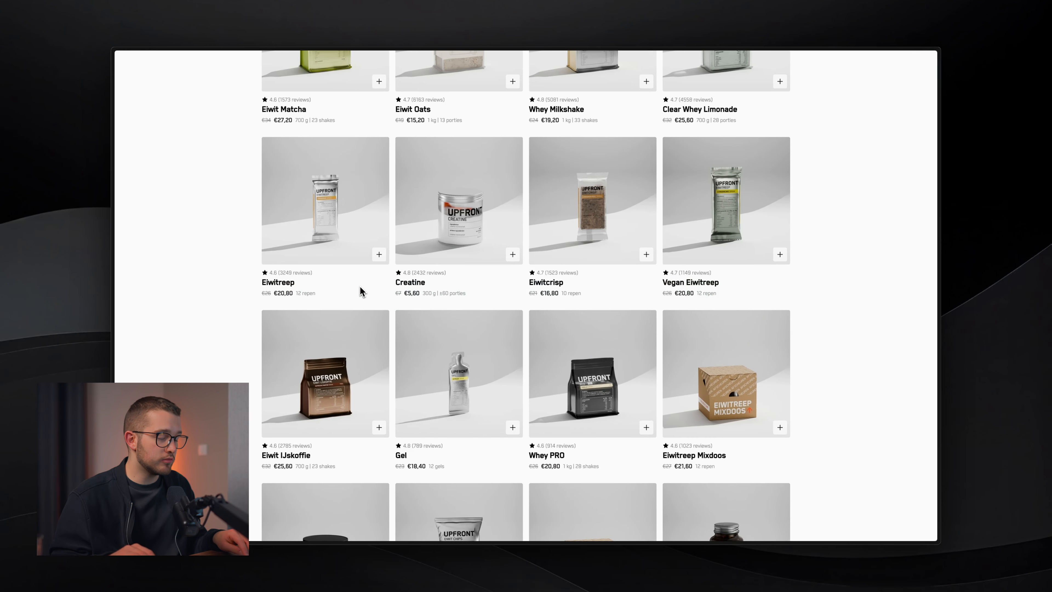
pyautogui.hotkey('ctrl', 'Tab')
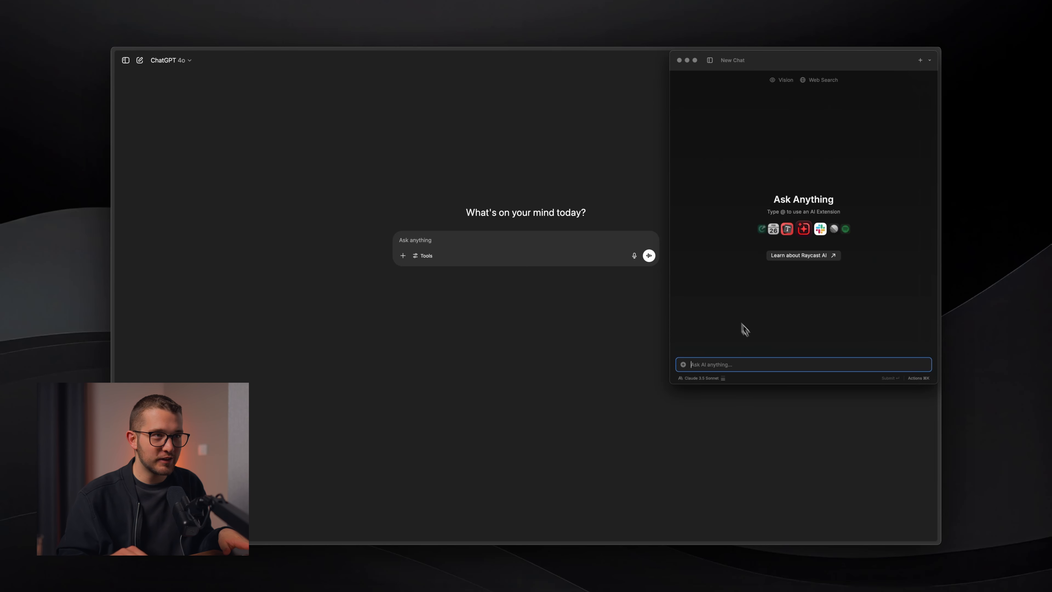
pyautogui.press('F1')
pyautogui.press('F1')
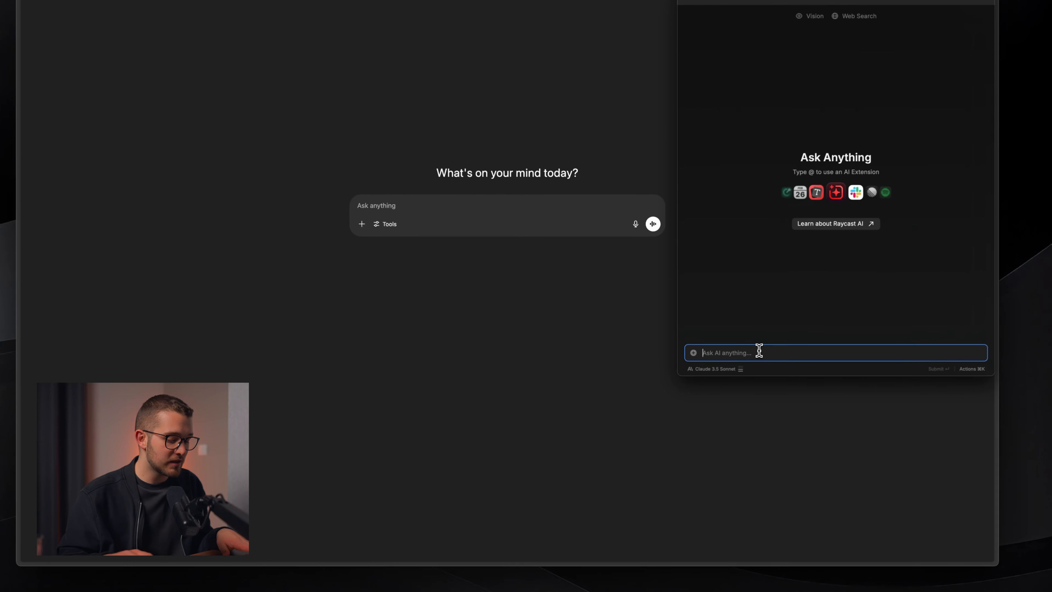
pyautogui.write('please help me construct a prompt that asks ai to create a json style guide based on the')
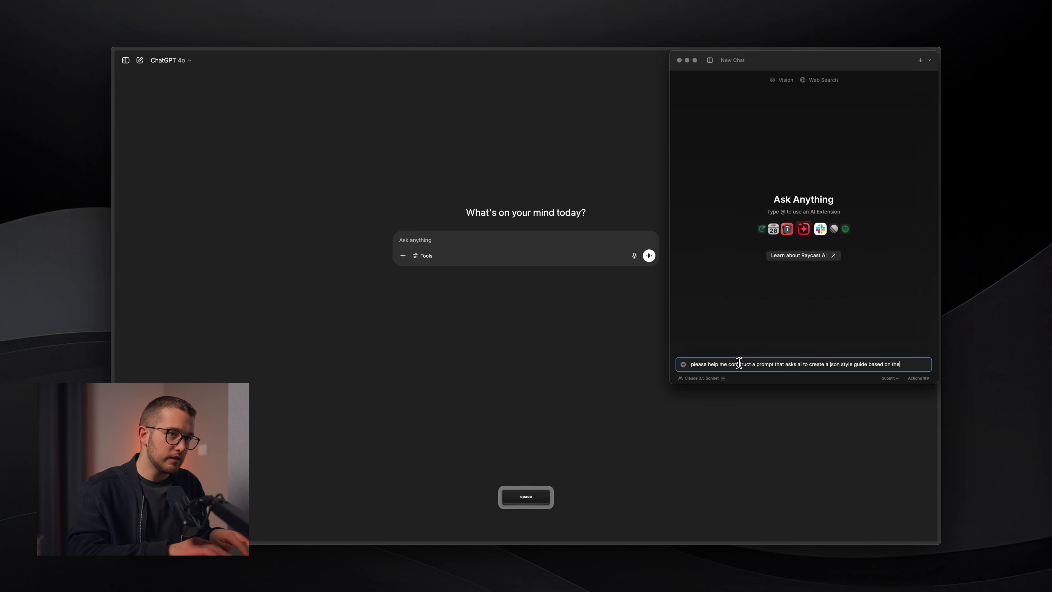
pyautogui.write('f')
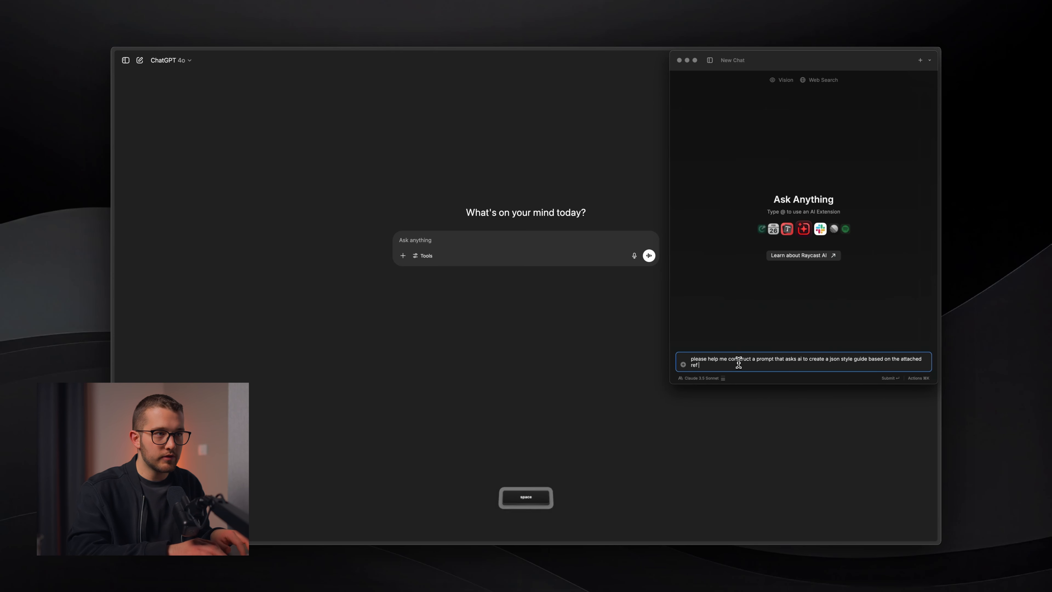
pyautogui.write(' image.')
pyautogui.hotkey('shift', 'Return')
pyautogui.write('m')
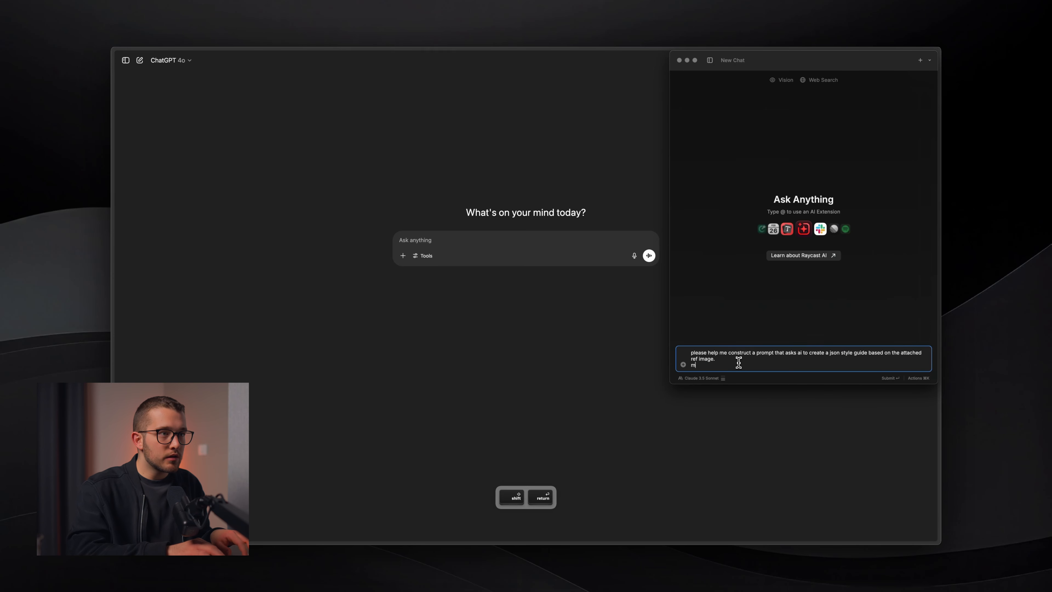
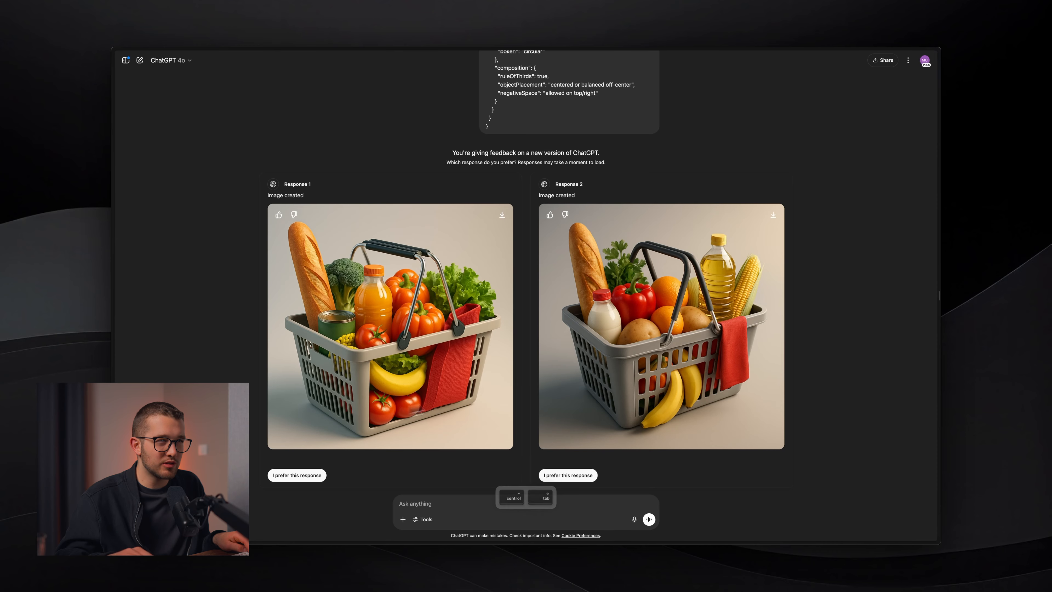
# Compare the generated shopping basket images with the Upfront shop's product photos and return to the style guide conversation in ChatGPT.
pyautogui.hotkey('ctrl', 'Tab')
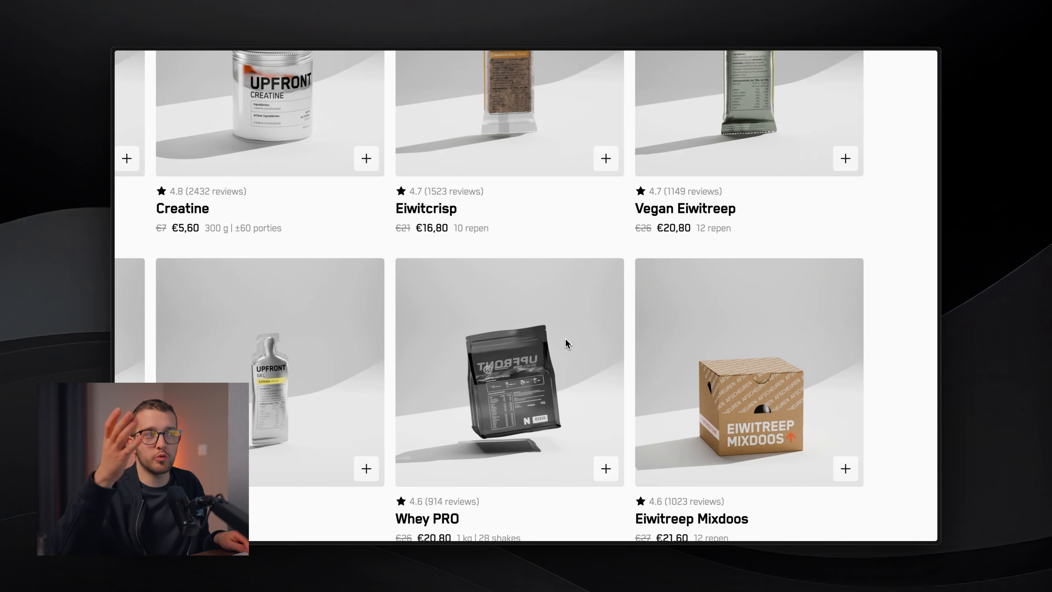
pyautogui.moveTo(568, 343)
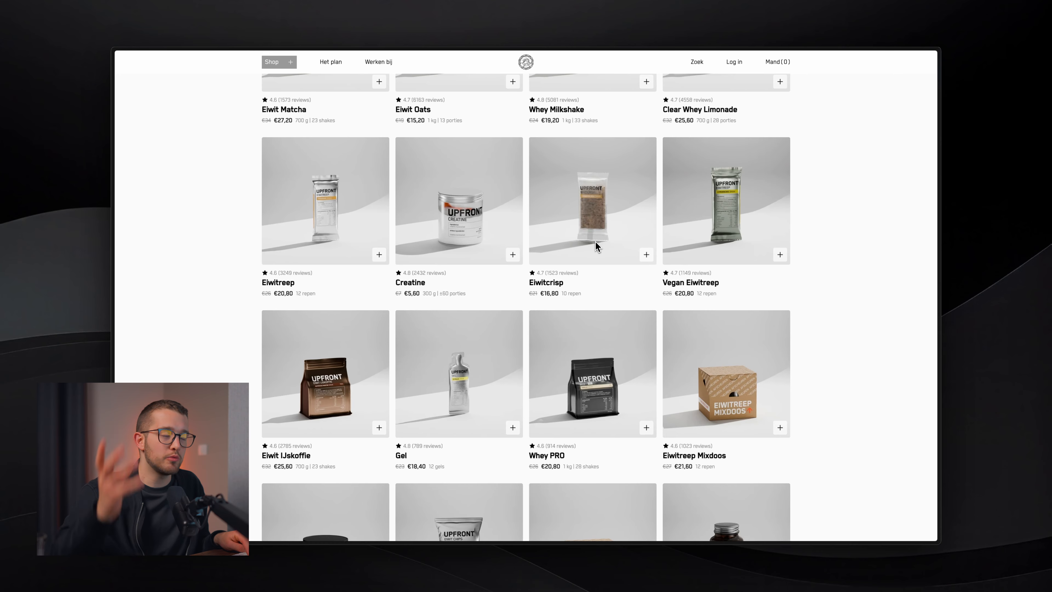
pyautogui.hotkey('ctrl', 'Tab')
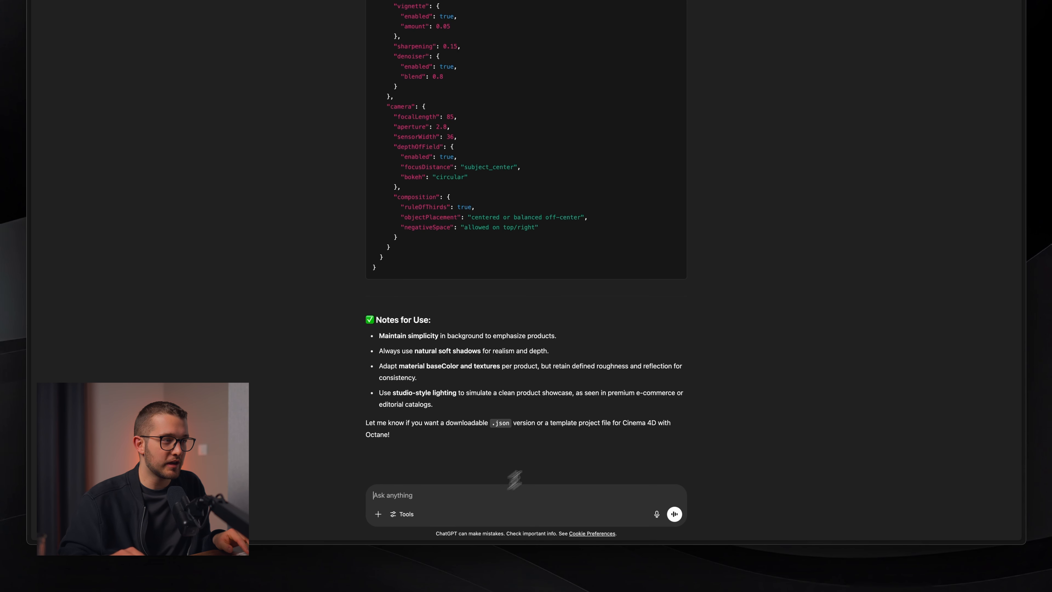
# Start a follow-up prompt below the JSON style guide: "please make sure that the generated scene sits on a pure white surface".
pyautogui.write('ease make sure that')
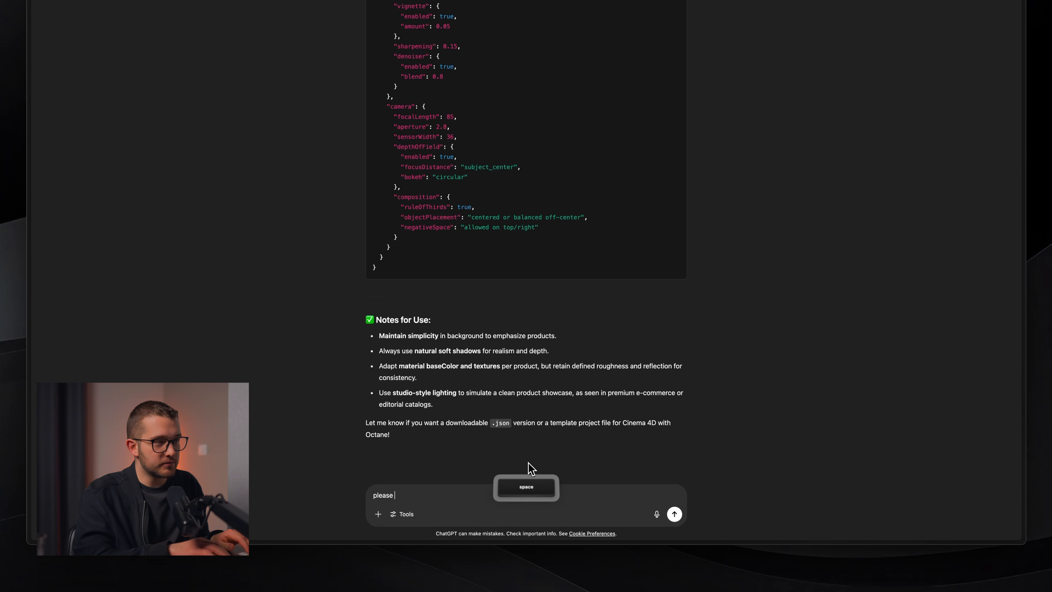
pyautogui.write(' the generated s')
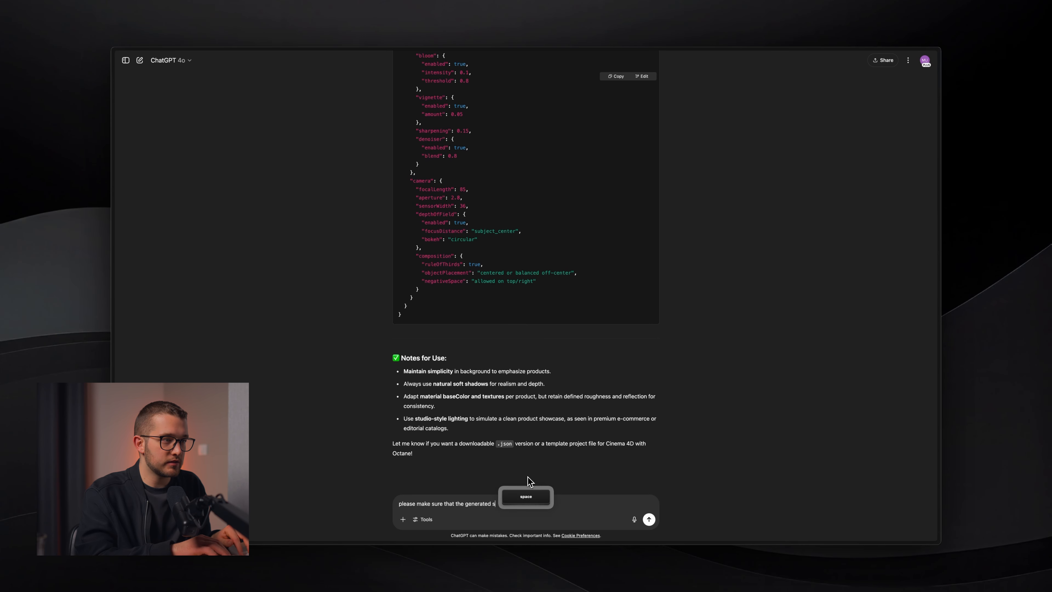
pyautogui.press('BackSpace')
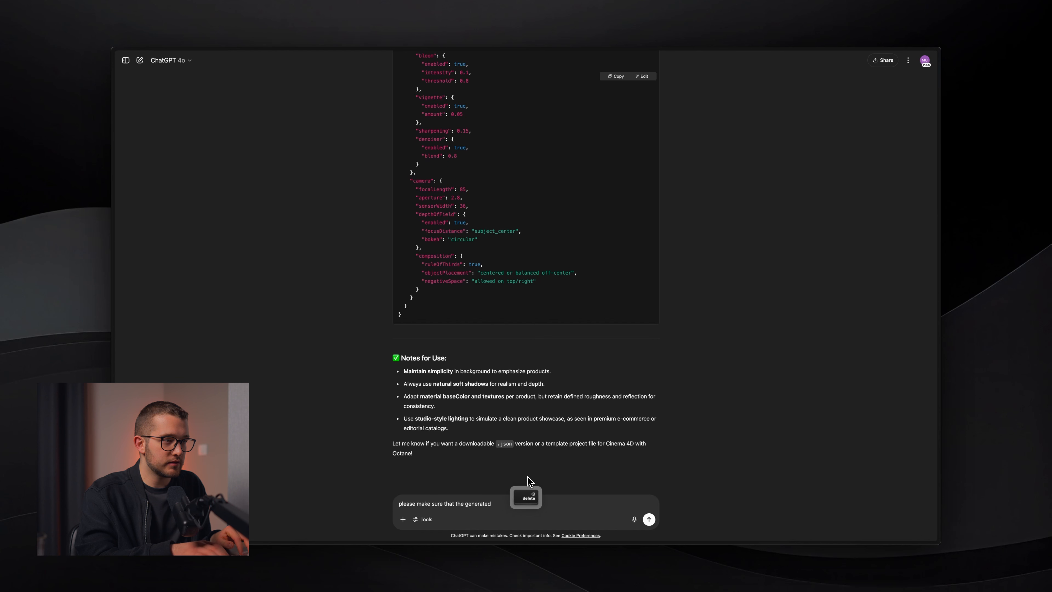
pyautogui.write('ne ')
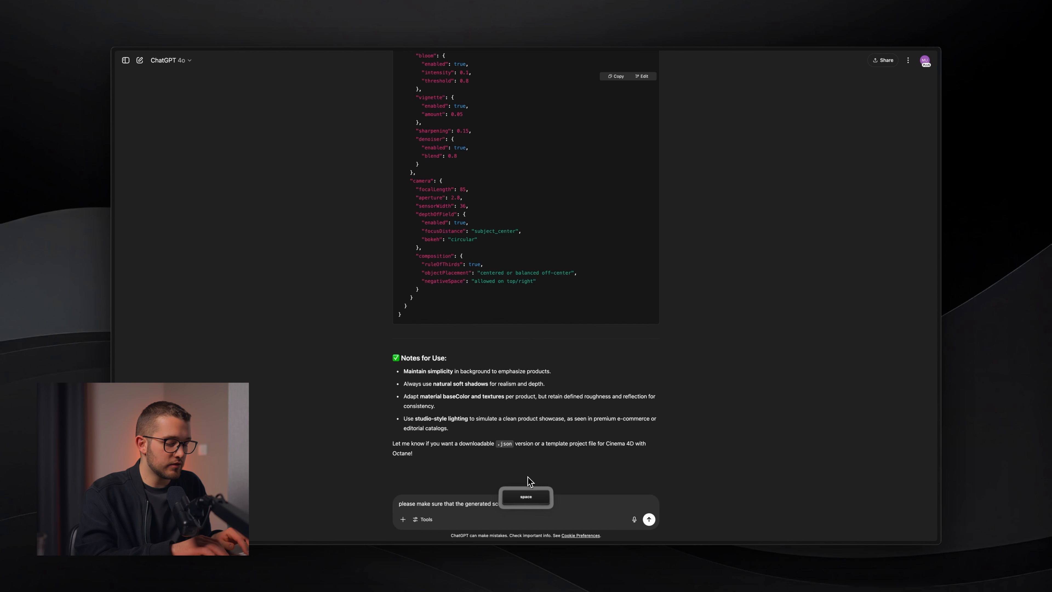
pyautogui.write('always ')
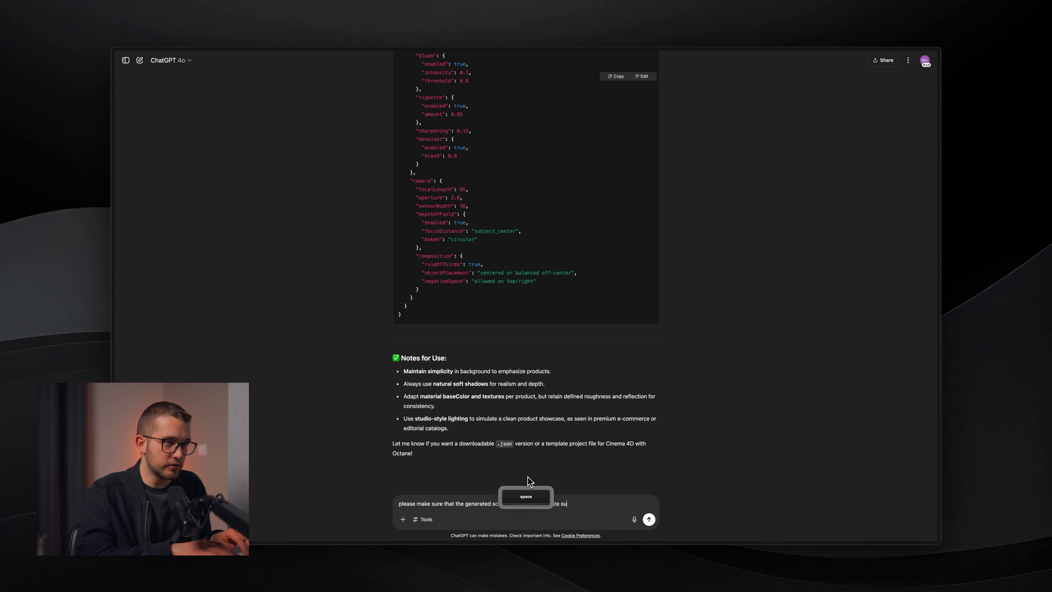
pyautogui.write('rface')
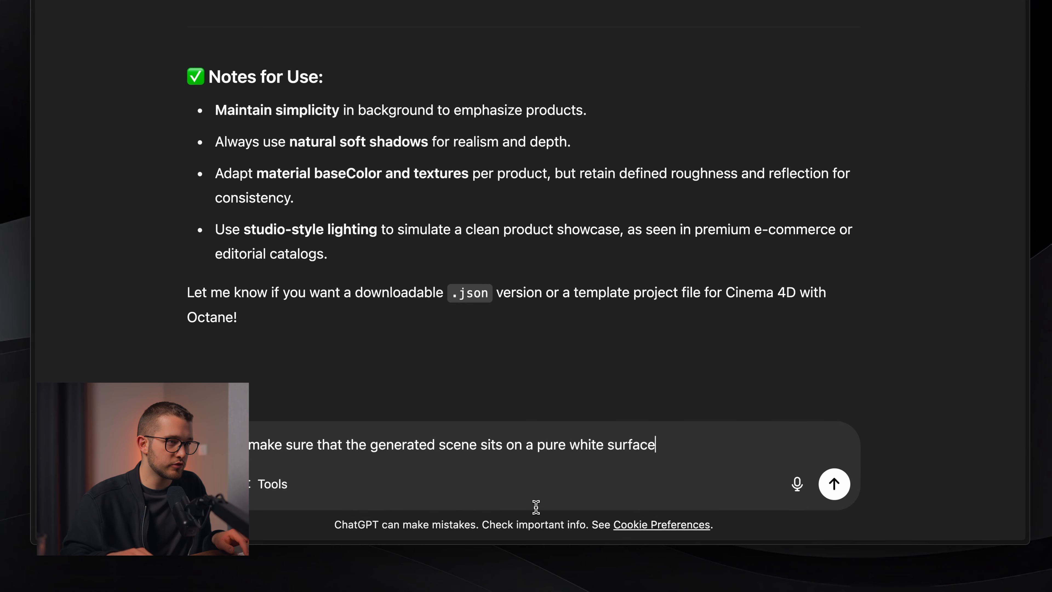
pyautogui.press('Tab')
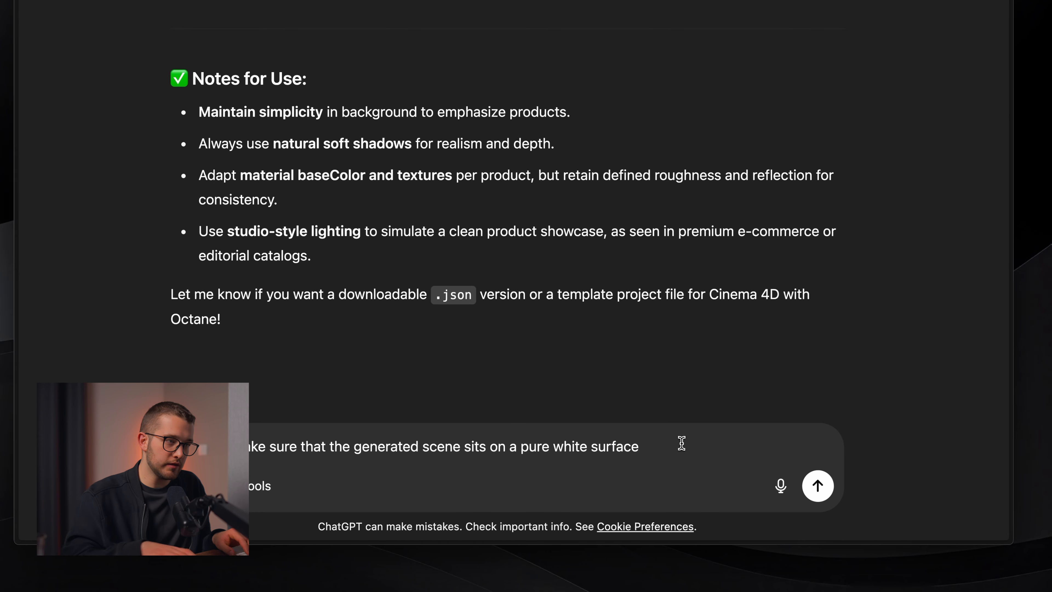
# Continue the follow-up prompt after "pure white surface" with "and they have a large empty space around them.".
pyautogui.write('a')
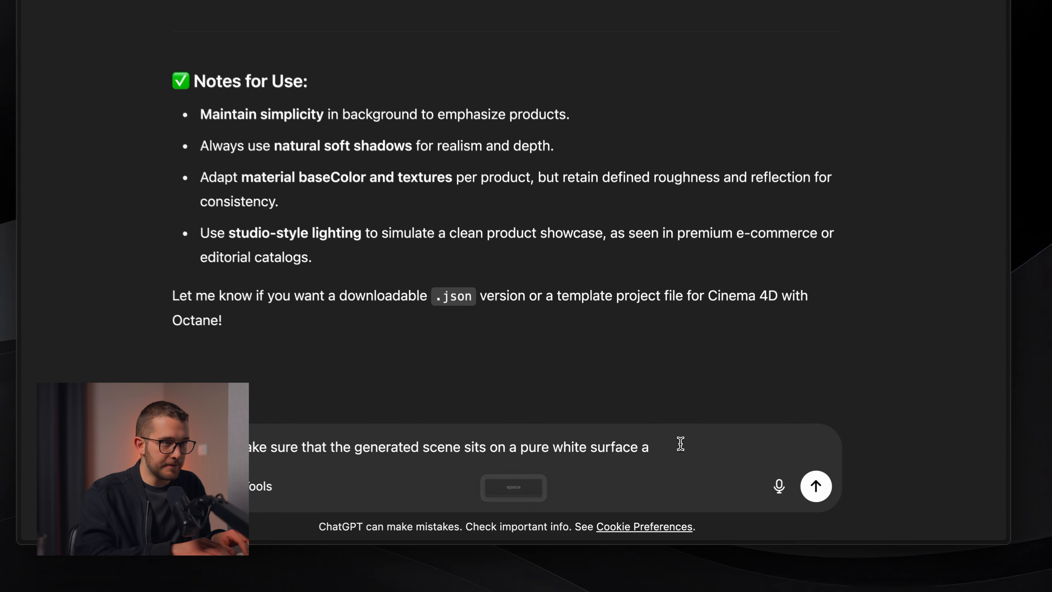
pyautogui.write('nd they ha')
pyautogui.write('ve ')
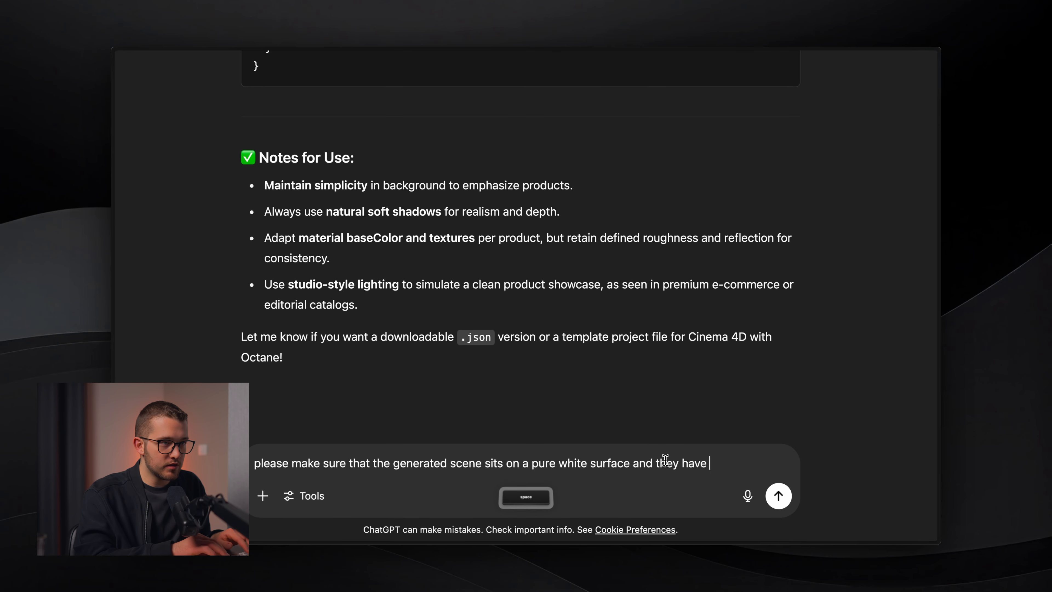
pyautogui.write('a large amp')
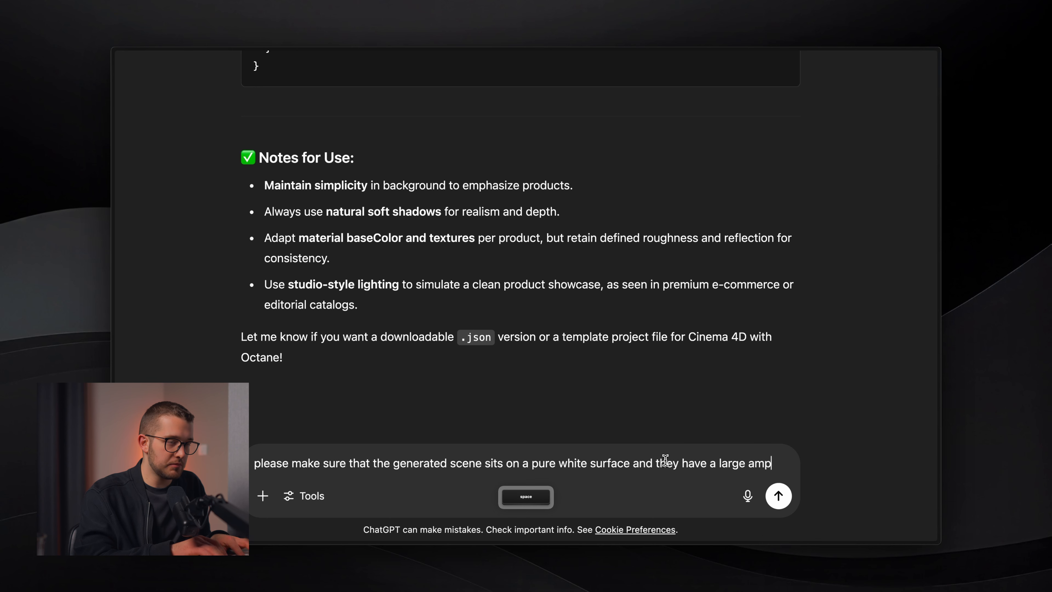
pyautogui.write('ly spa')
pyautogui.hotkey('alt', 'BackSpace')
pyautogui.hotkey('alt', 'BackSpace')
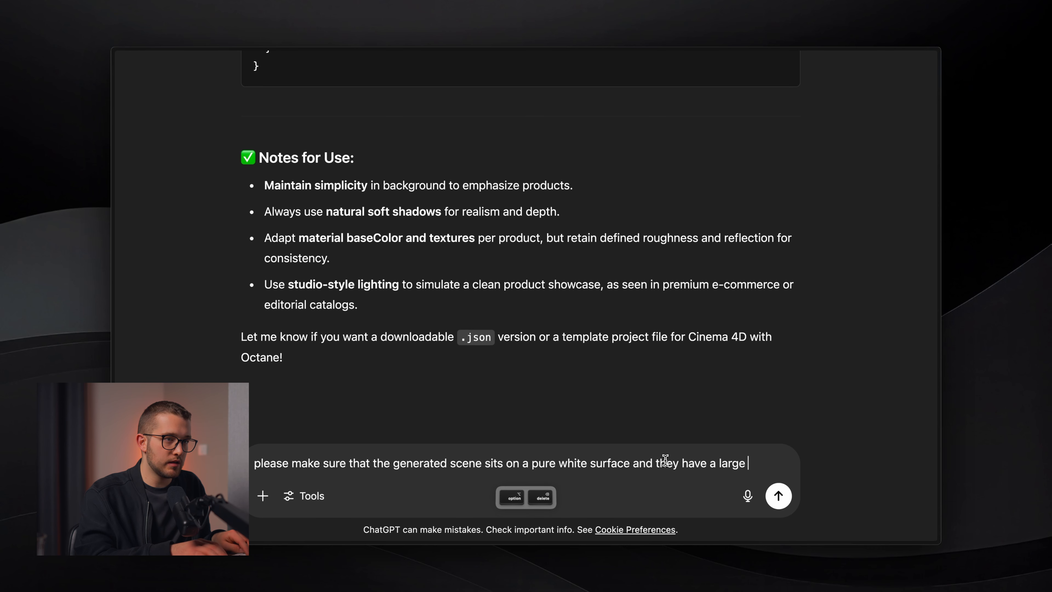
pyautogui.write('empty s')
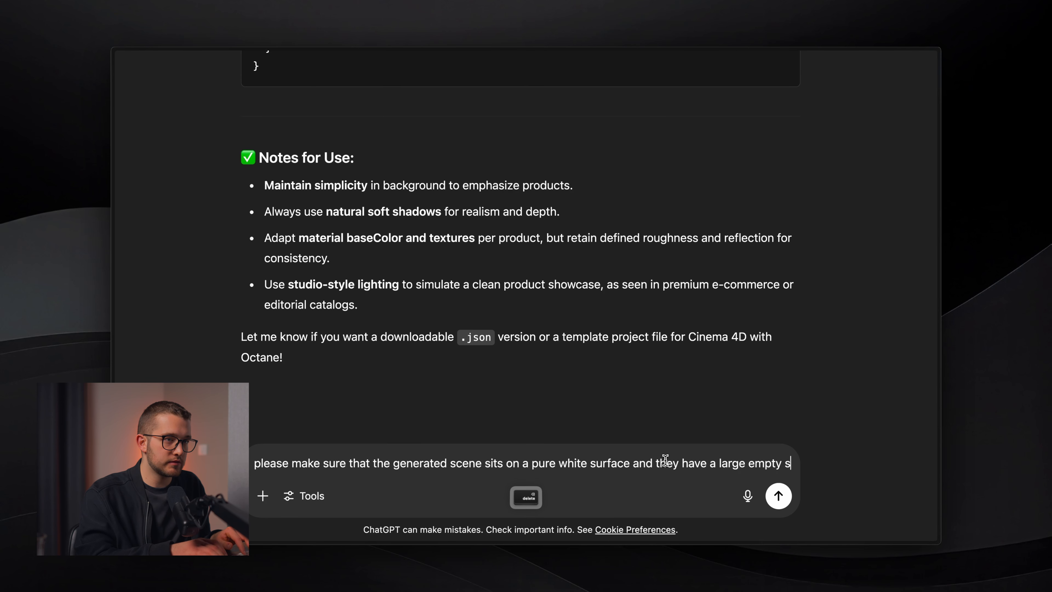
pyautogui.write('pace around them. also make sure that the scene is')
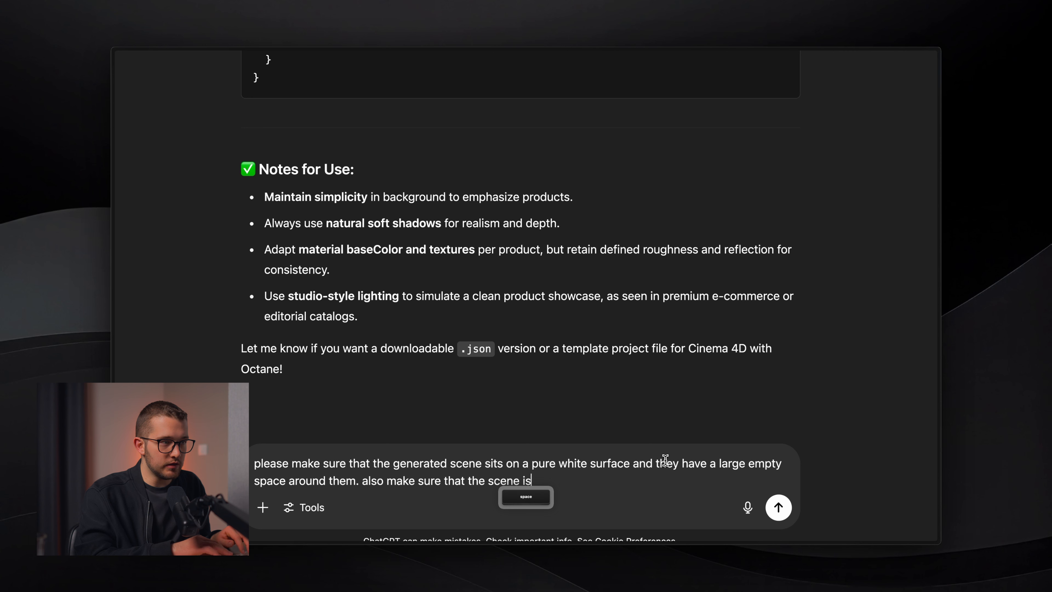
# Complete the prompt's second sentence as "also make sure that the scene is not fully centered, but has more empty space on the top.".
pyautogui.write('not fully centered, but h')
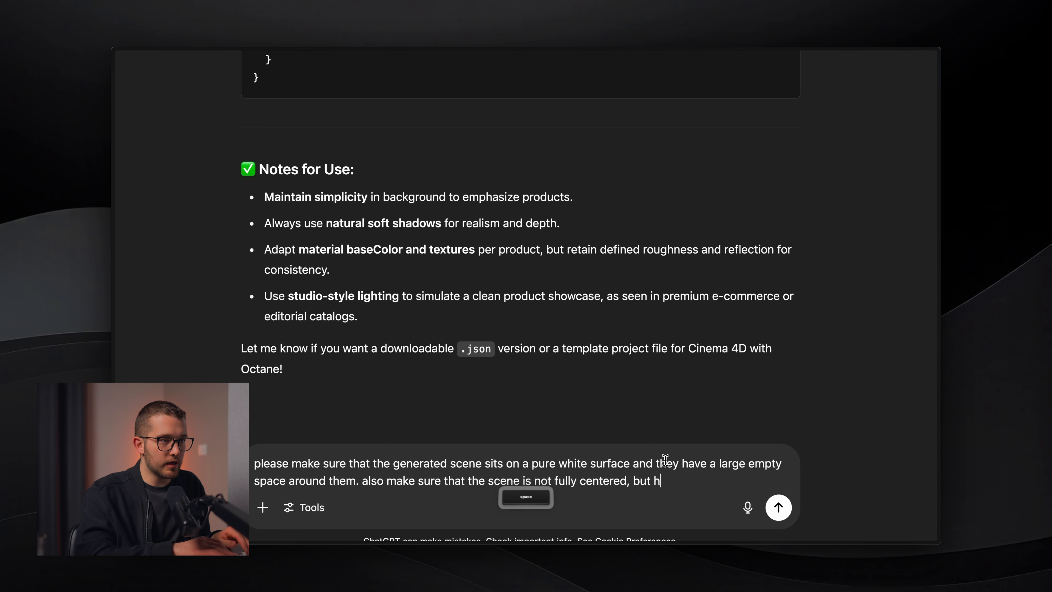
pyautogui.write('pty')
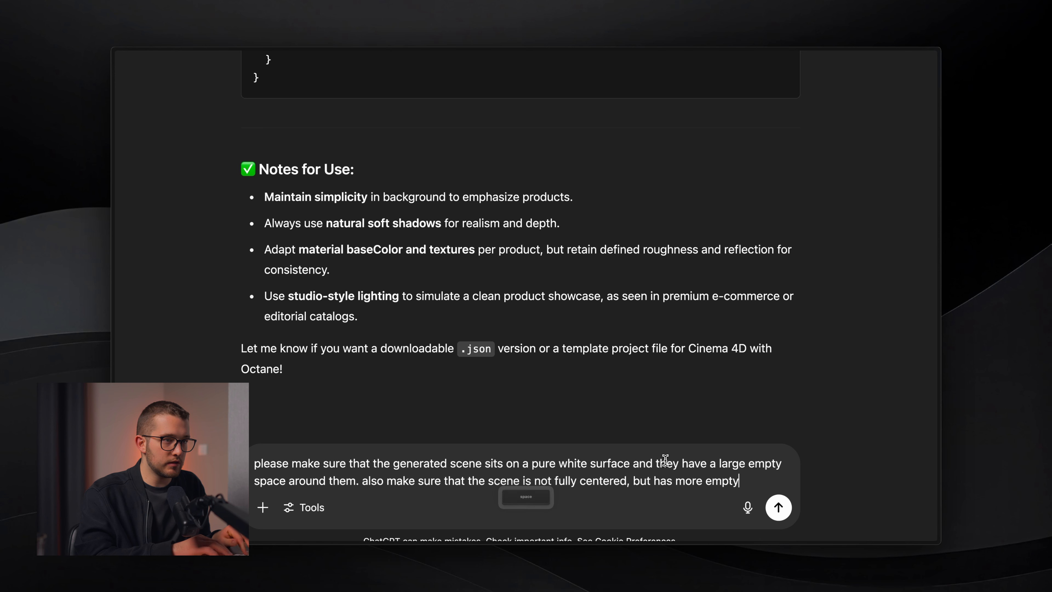
pyautogui.write(' space on the top.')
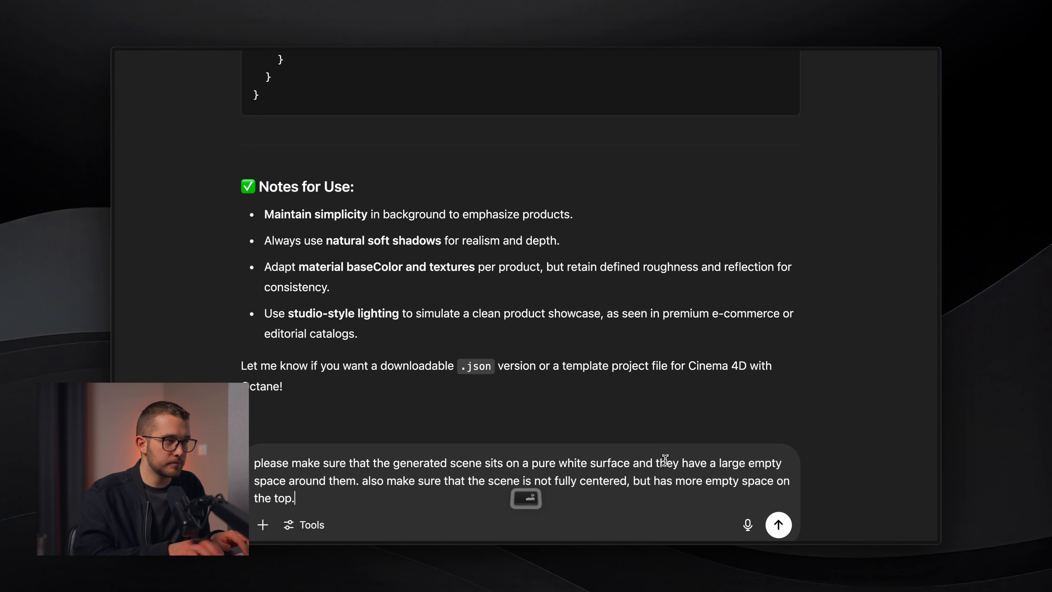
# Add a new prompt line: "also make sure that behind the white surface, there is a little bit darker grey background wall.".
pyautogui.hotkey('shift', 'Return')
pyautogui.write('also make sure')
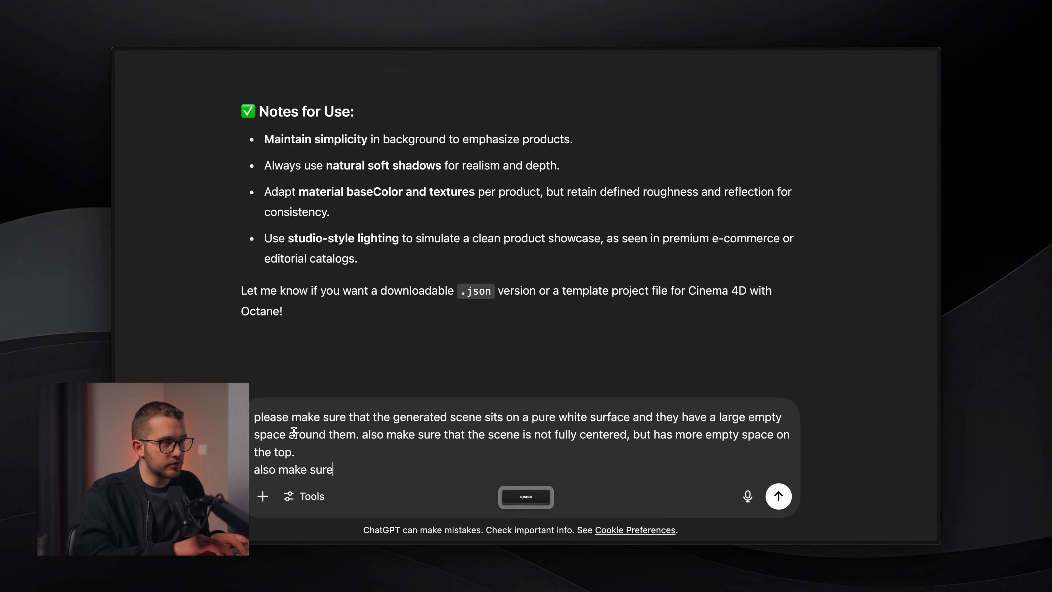
pyautogui.write(' that the scene is not fully centered, but has more empty space on  e sure t')
pyautogui.write('hat behind the white sur')
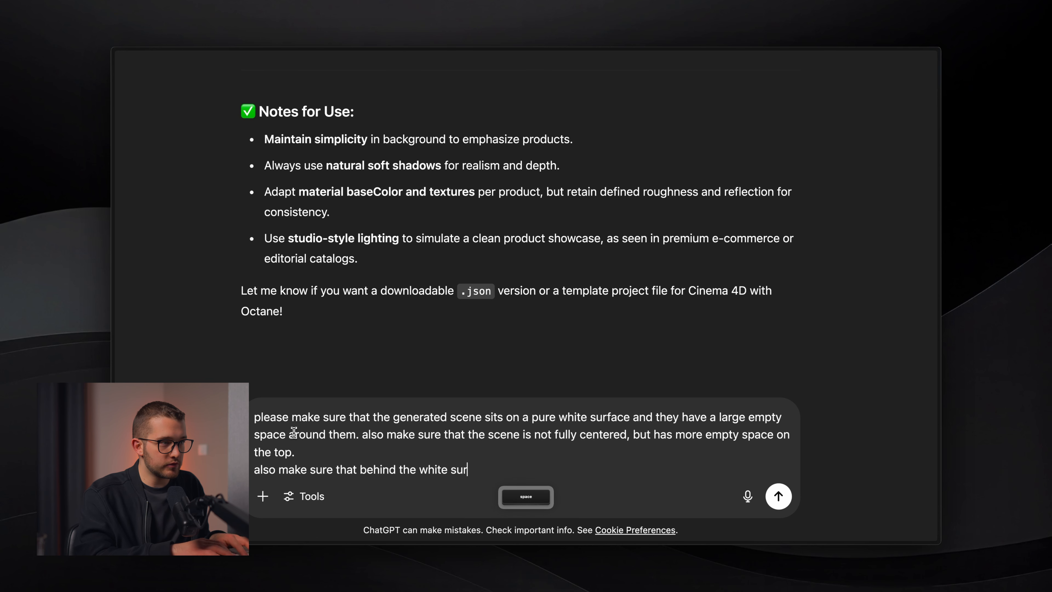
pyautogui.write('face, there i')
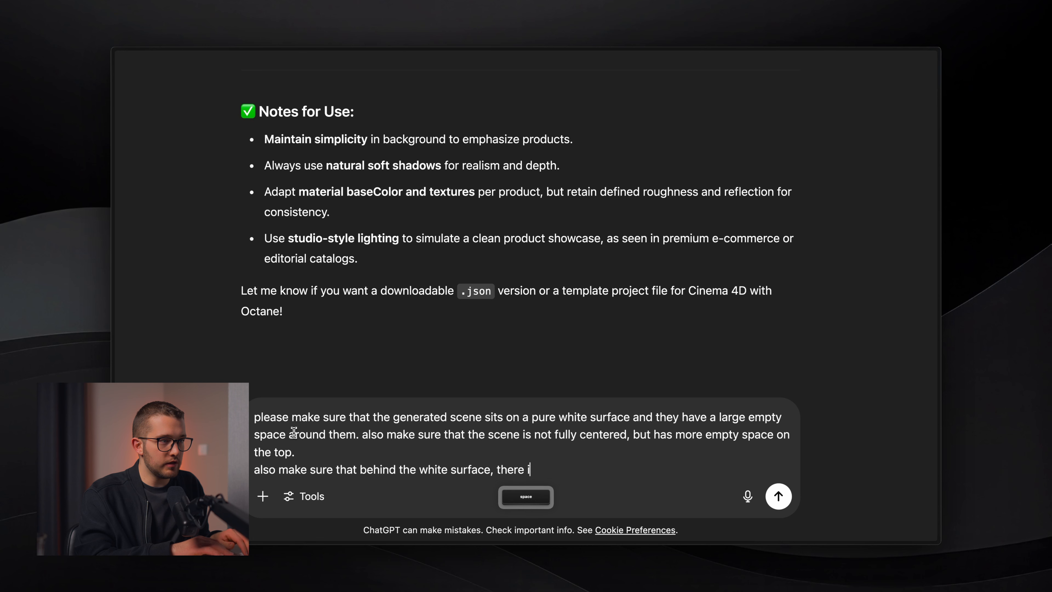
pyautogui.write('s a little ')
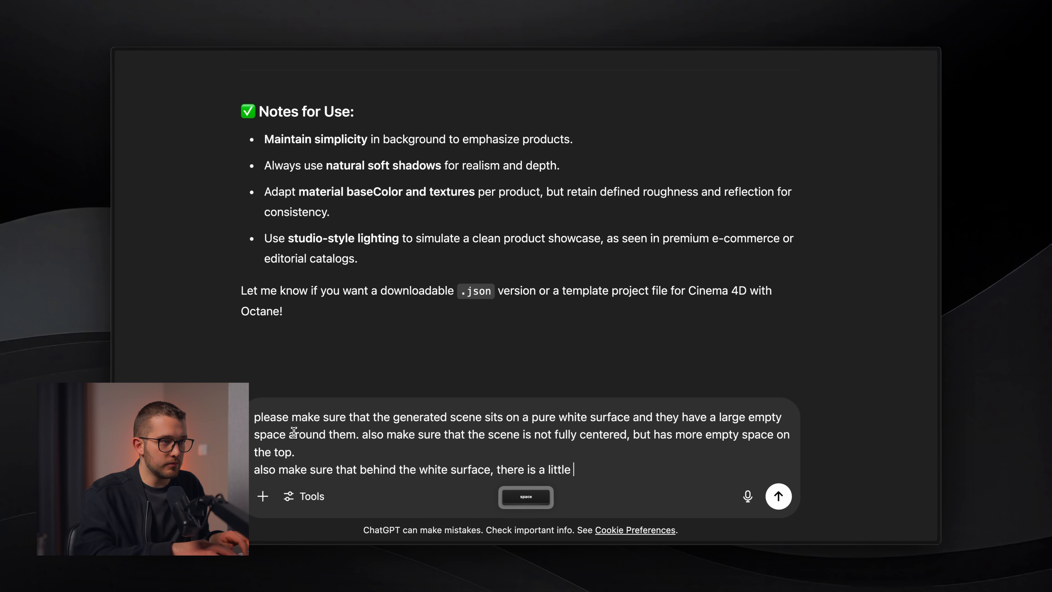
pyautogui.write('bit darker')
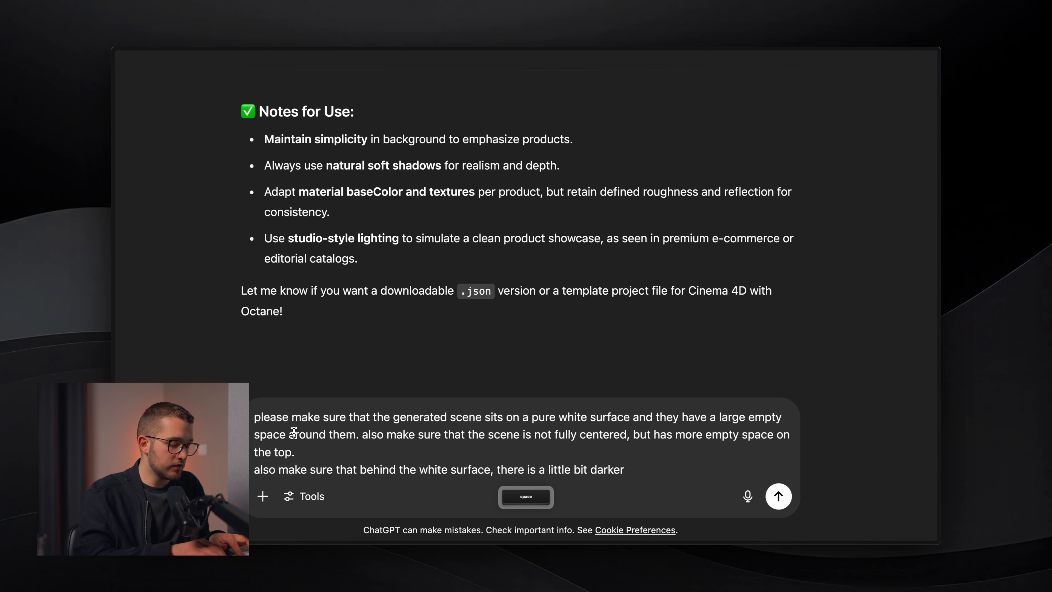
pyautogui.write(' lpain grey background w')
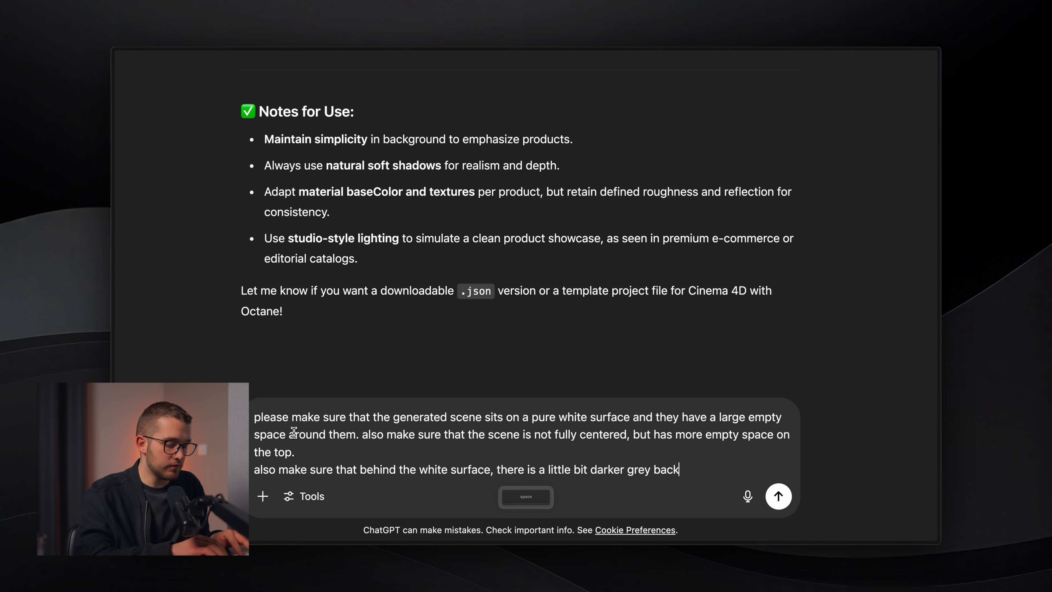
pyautogui.write('all.')
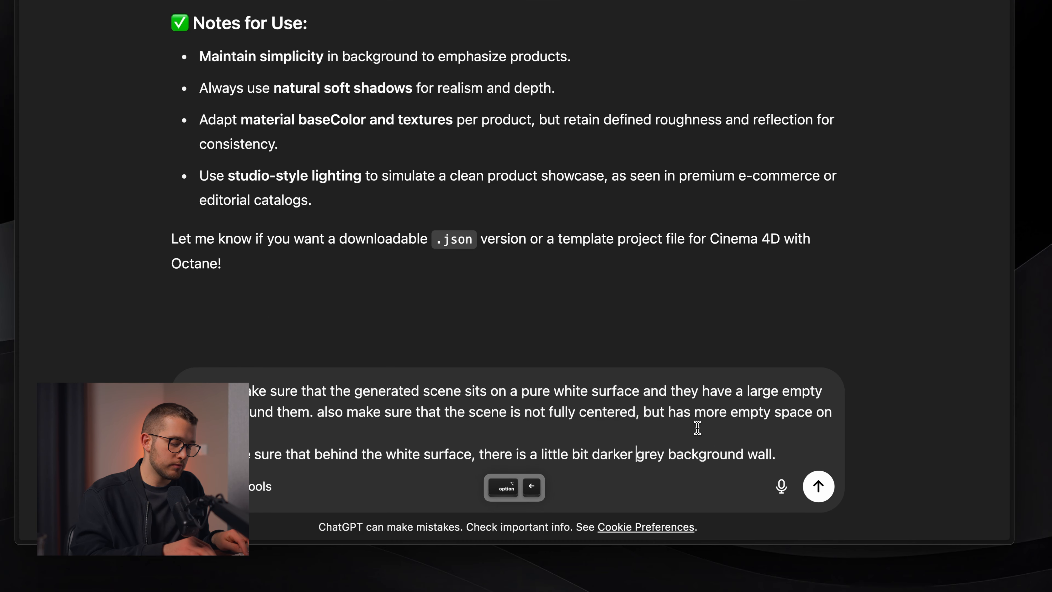
# Insert the word "plain" before "grey background wall" in the prompt's background line.
pyautogui.click(627, 470)
pyautogui.write('lpain')
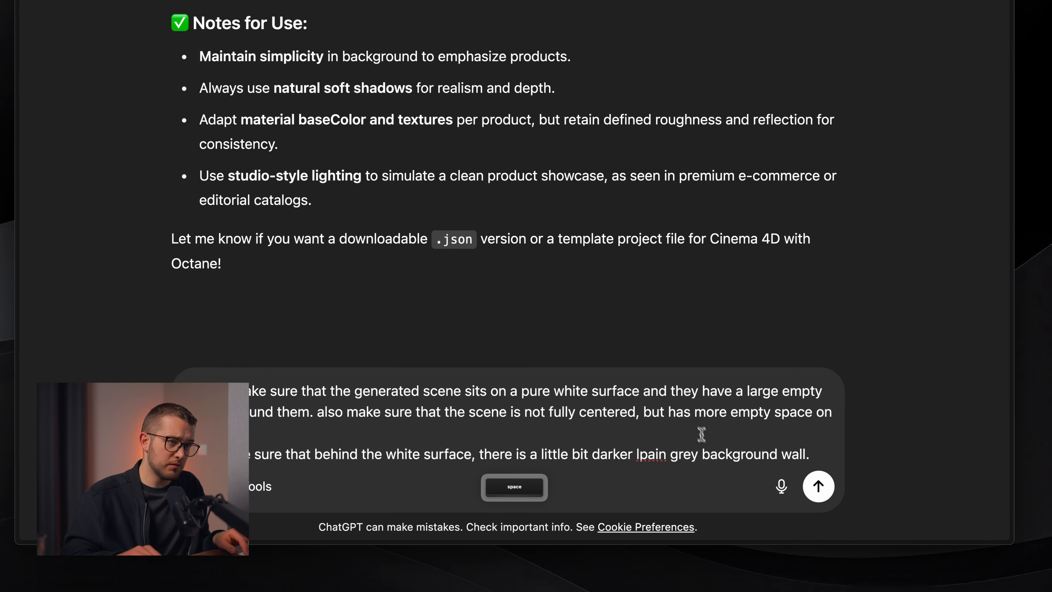
pyautogui.click(813, 454)
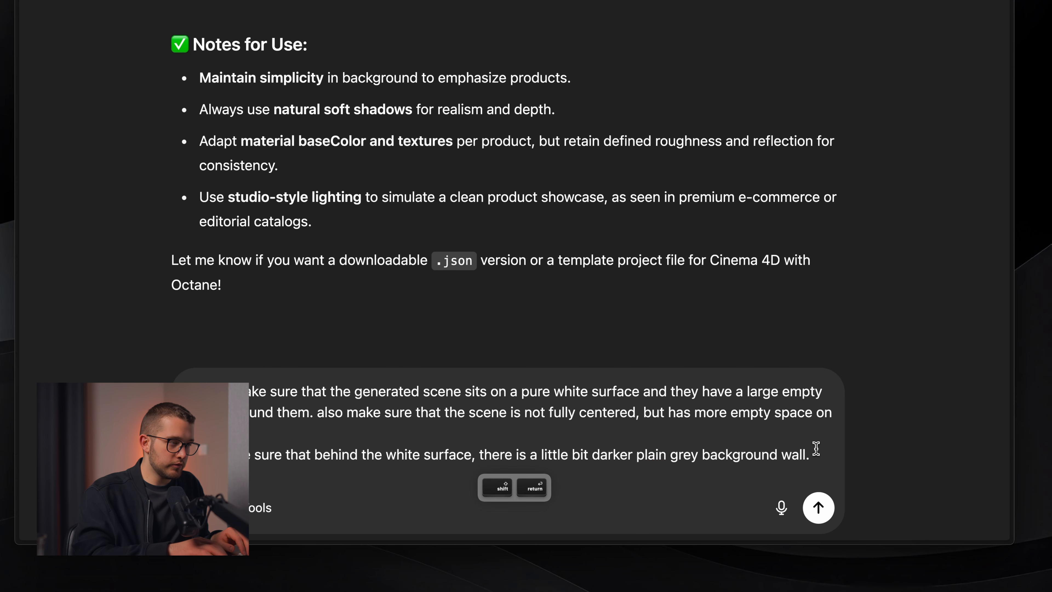
# Add another prompt line: "also please specify the shadow direction according to the reference image".
pyautogui.hotkey('shift', 'Return')
pyautogui.write('also please make the')
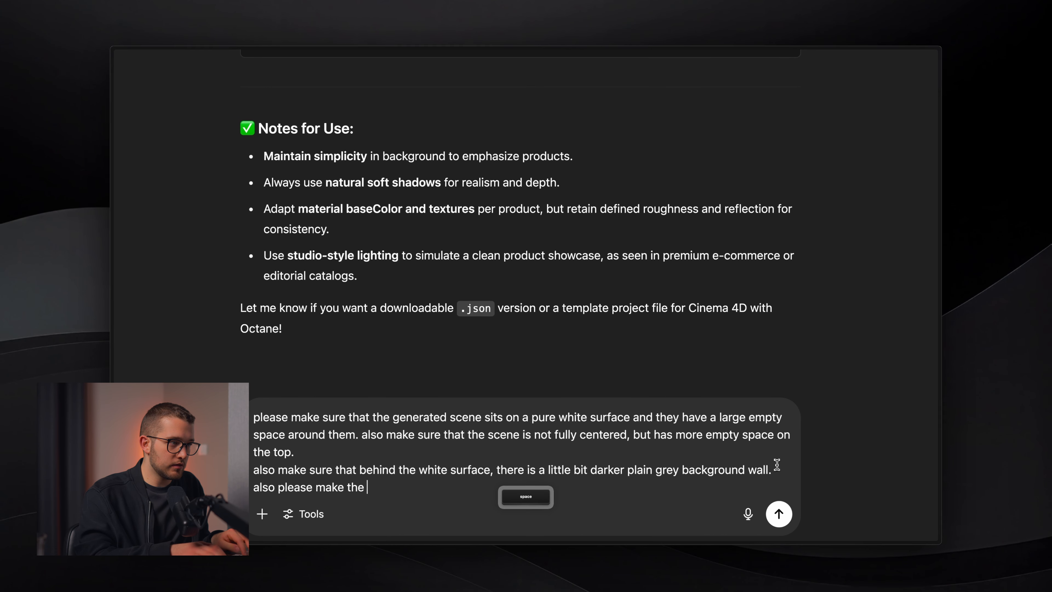
pyautogui.hotkey('alt', 'BackSpace')
pyautogui.hotkey('alt', 'BackSpace')
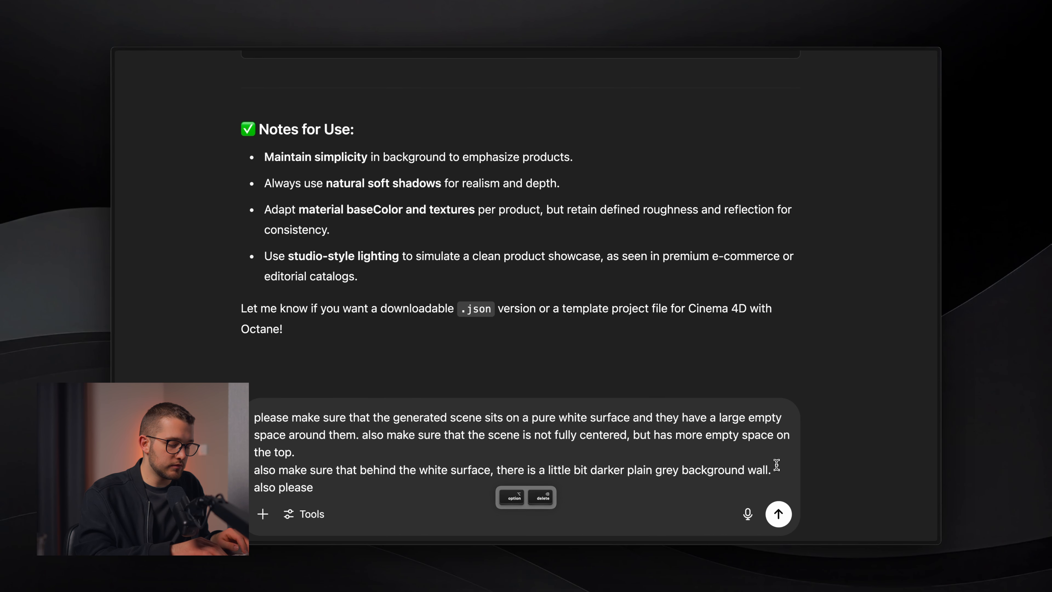
pyautogui.write('s')
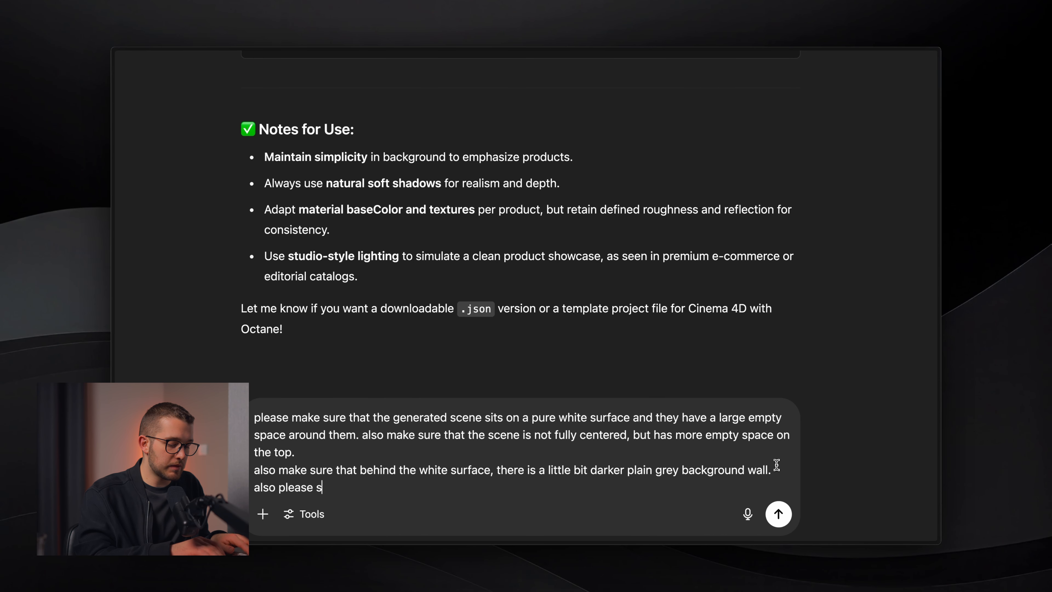
pyautogui.write('pecify the shad')
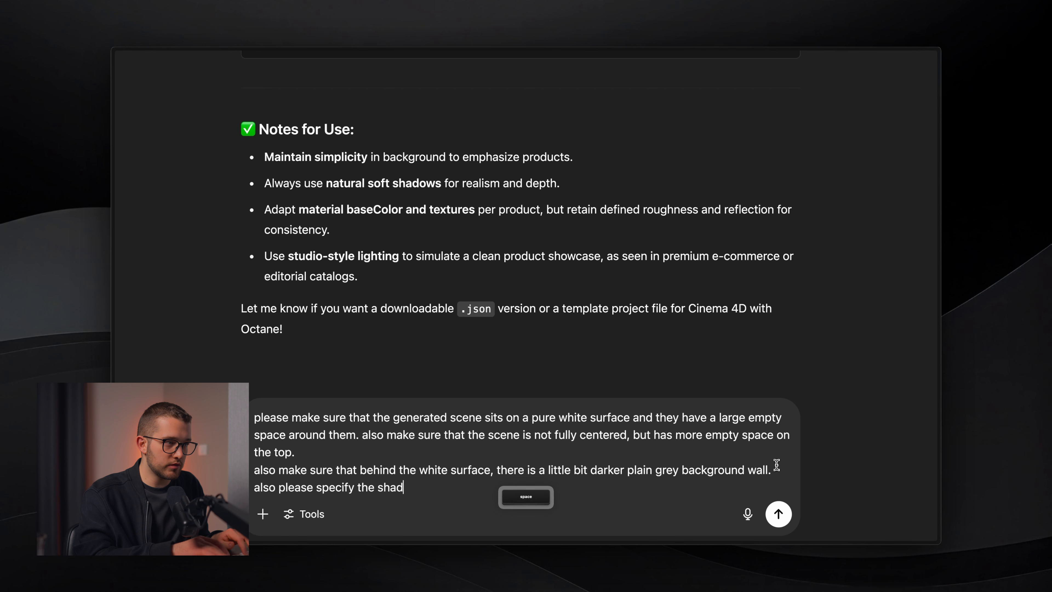
pyautogui.write('ow direction ')
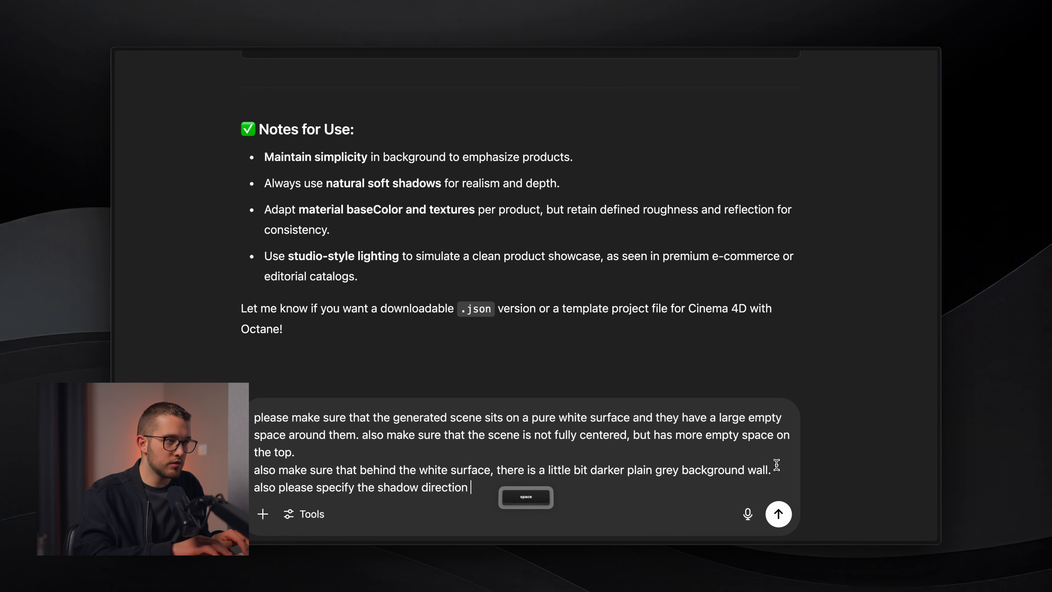
pyautogui.write('accord')
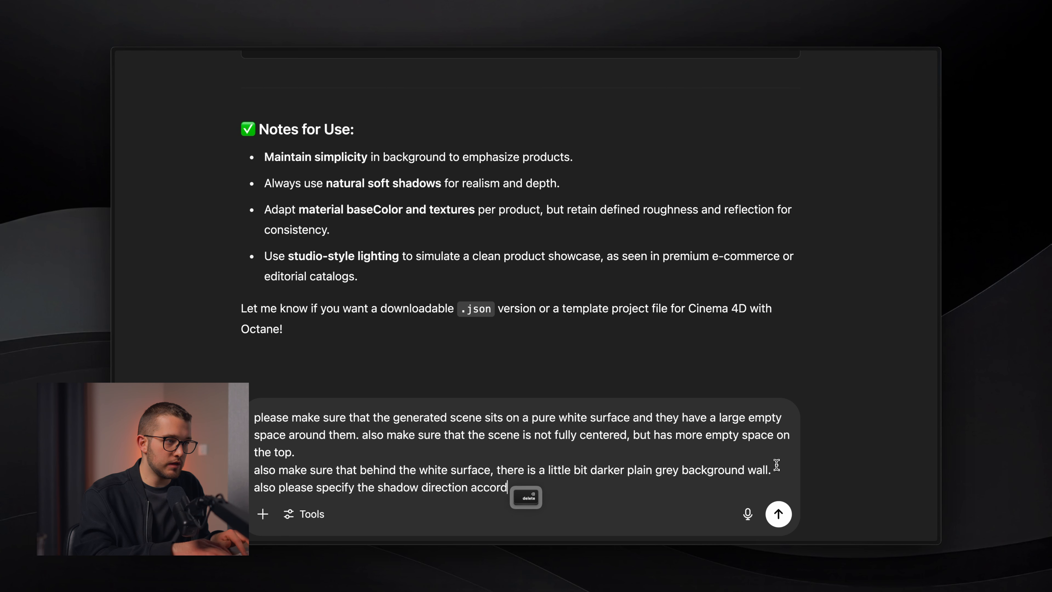
pyautogui.write('ing to the r')
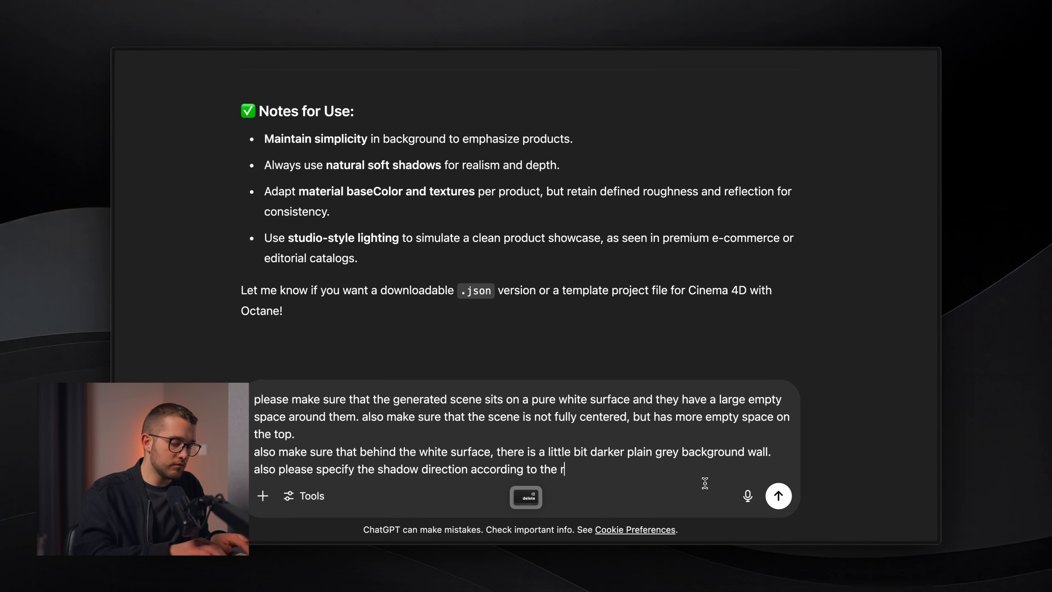
pyautogui.write('e')
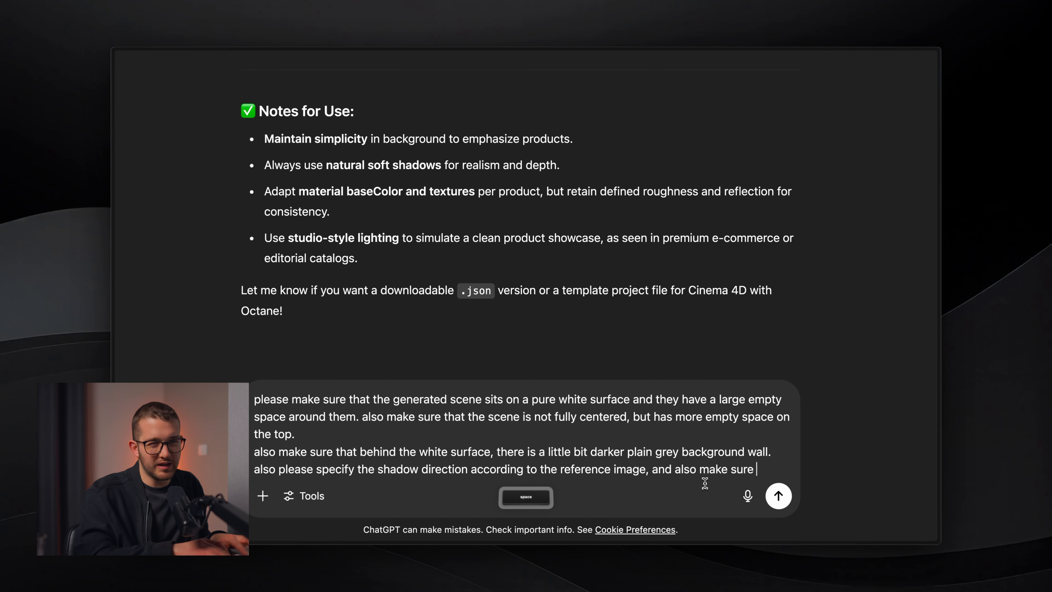
# Append "and also make sure it is not as blurred as it is right now. since the ref image has shadows that are a little more defined.".
pyautogui.write('ference iamg not as bl')
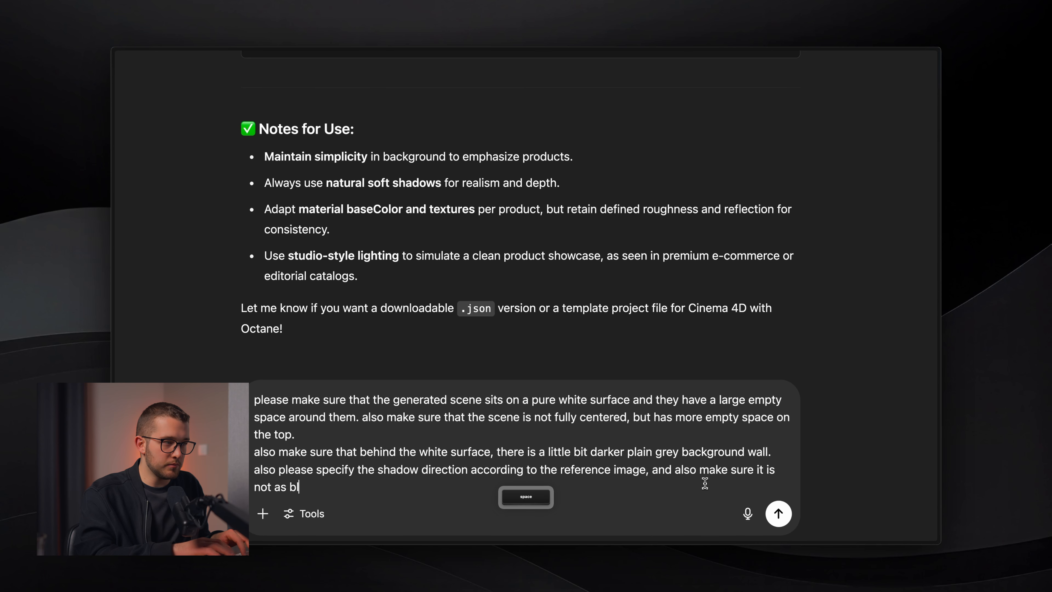
pyautogui.write('urred as it is right now. since the ref image')
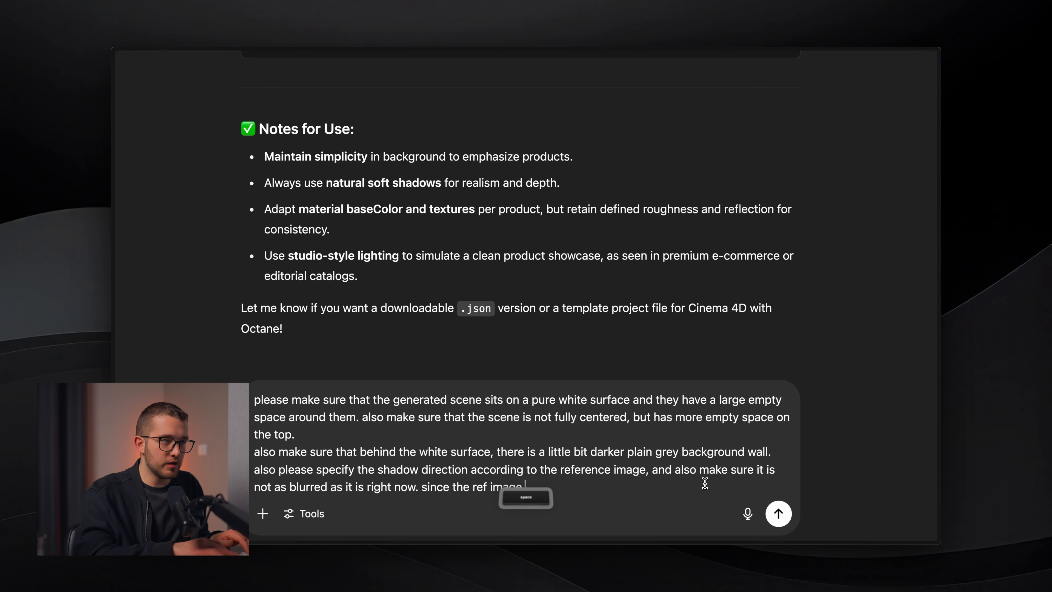
pyautogui.write('ows that are a little more d')
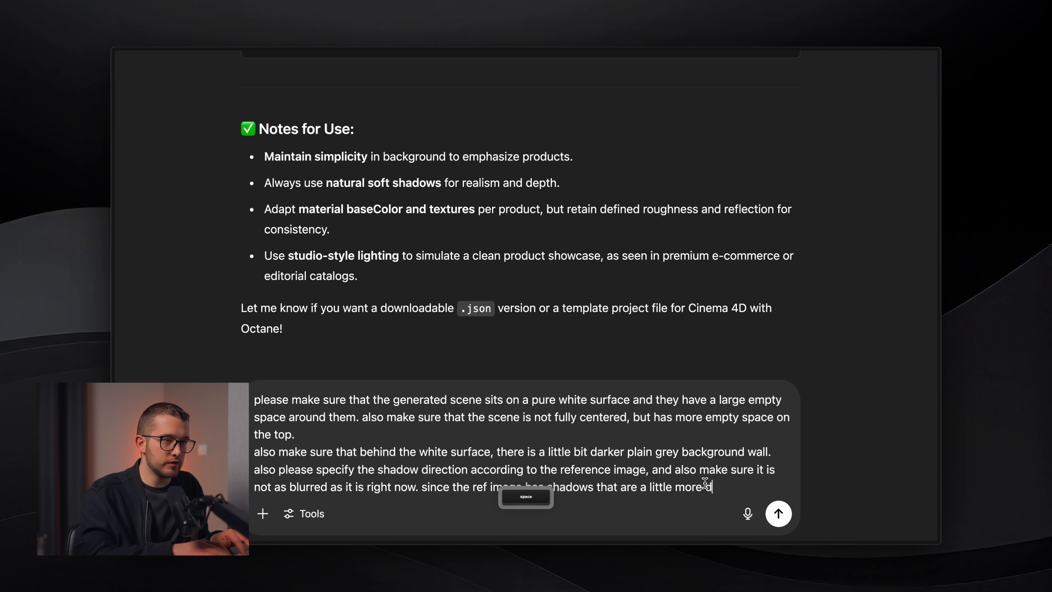
pyautogui.write('ned.')
# Insert an opening line above the whole prompt: "please modify the json style guide according to these:".
pyautogui.hotkey('shift', 'Return')
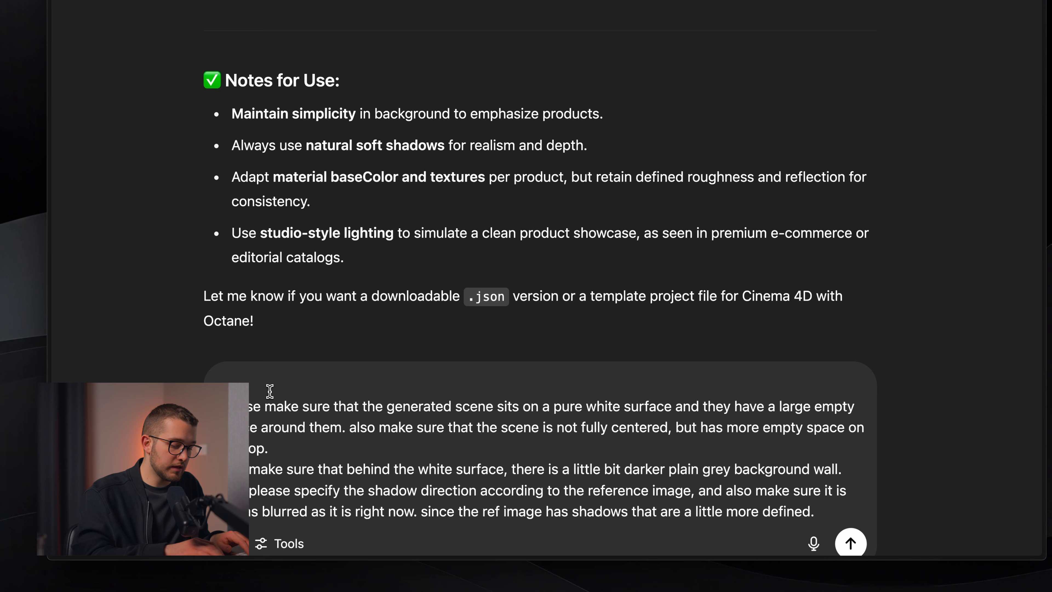
pyautogui.write('modify te')
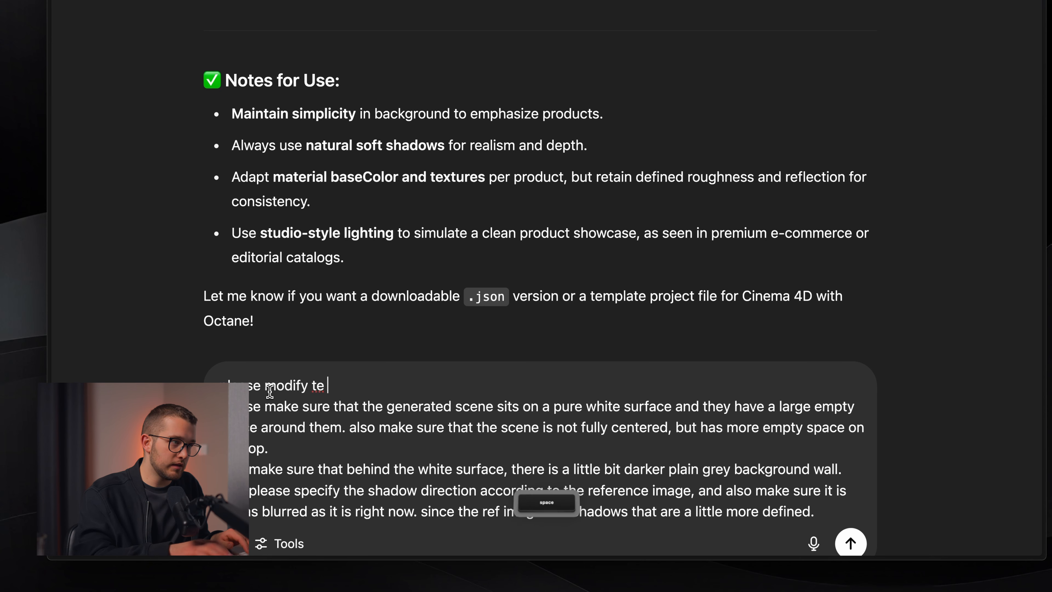
pyautogui.press('BackSpace')
pyautogui.write('he json style')
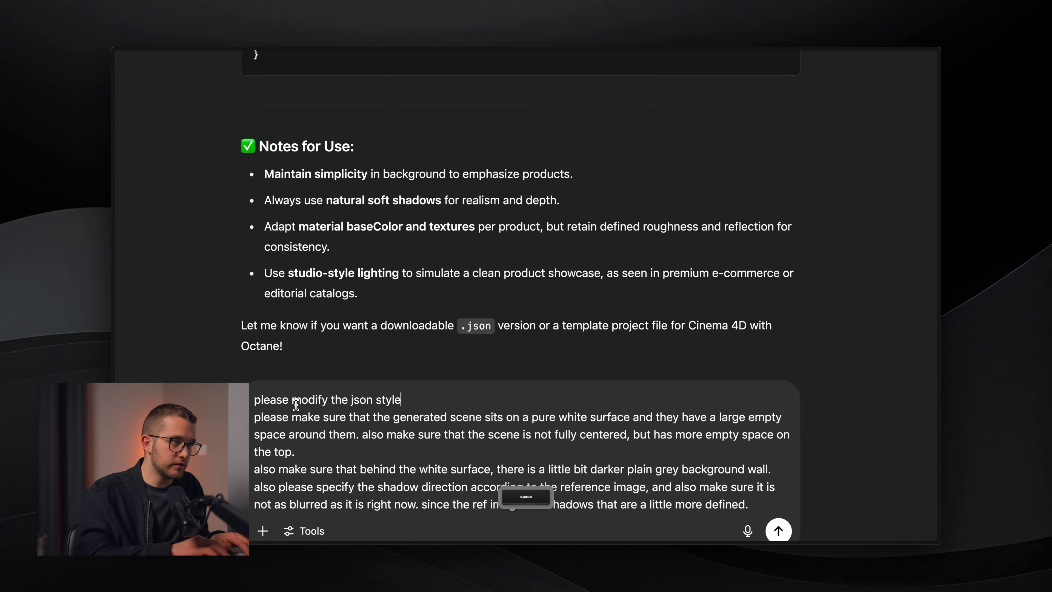
pyautogui.write(' guide acoording')
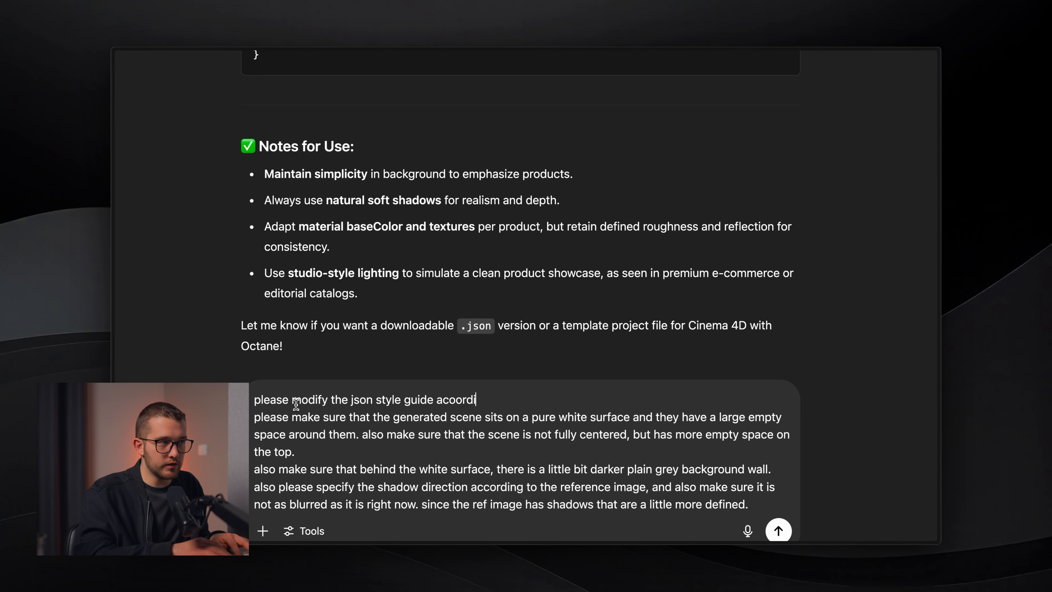
pyautogui.press('BackSpace')
pyautogui.hotkey('alt', 'BackSpace')
pyautogui.write('according to')
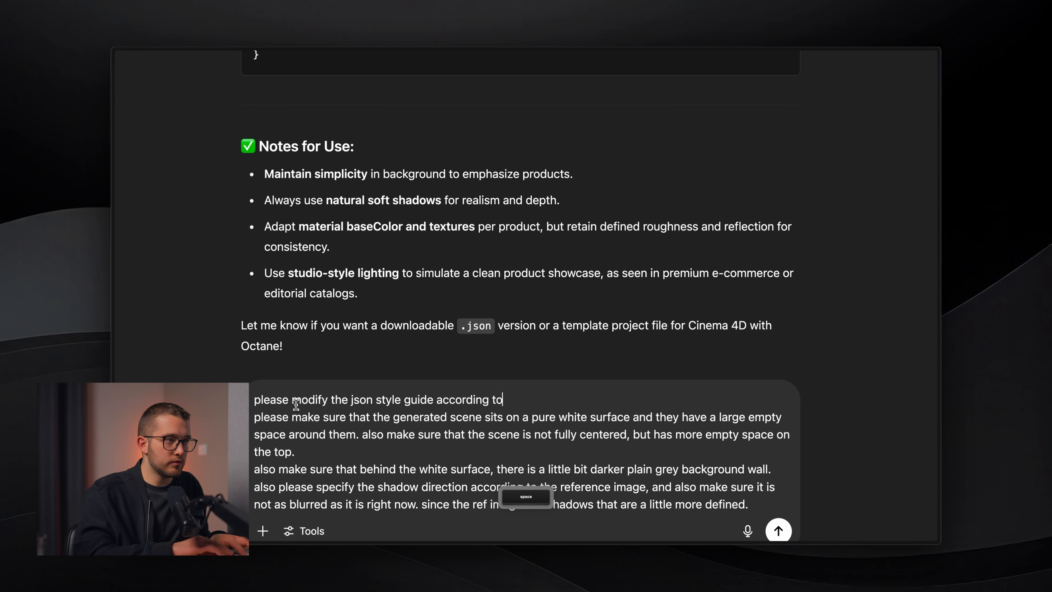
pyautogui.write(' these:')
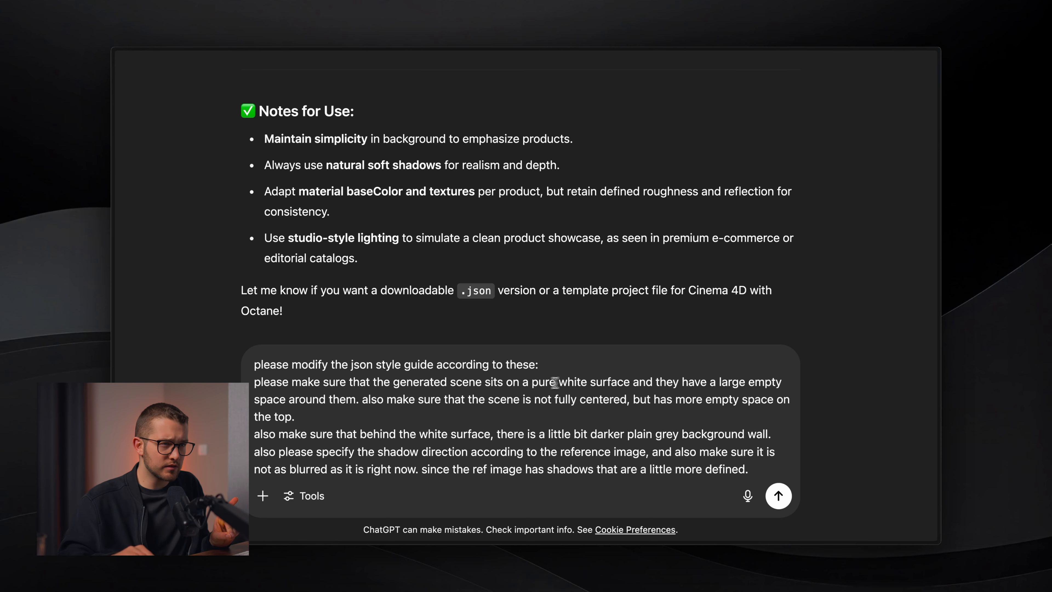
# Submit the style guide modification request and go to the start of the updated JSON guide.
pyautogui.click(484, 434)
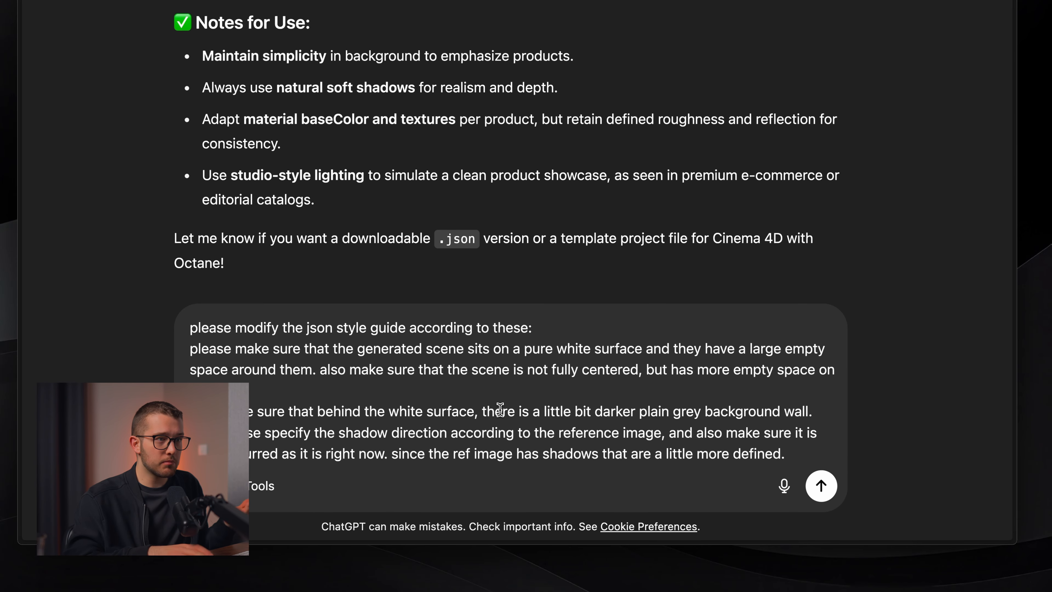
pyautogui.press('Return')
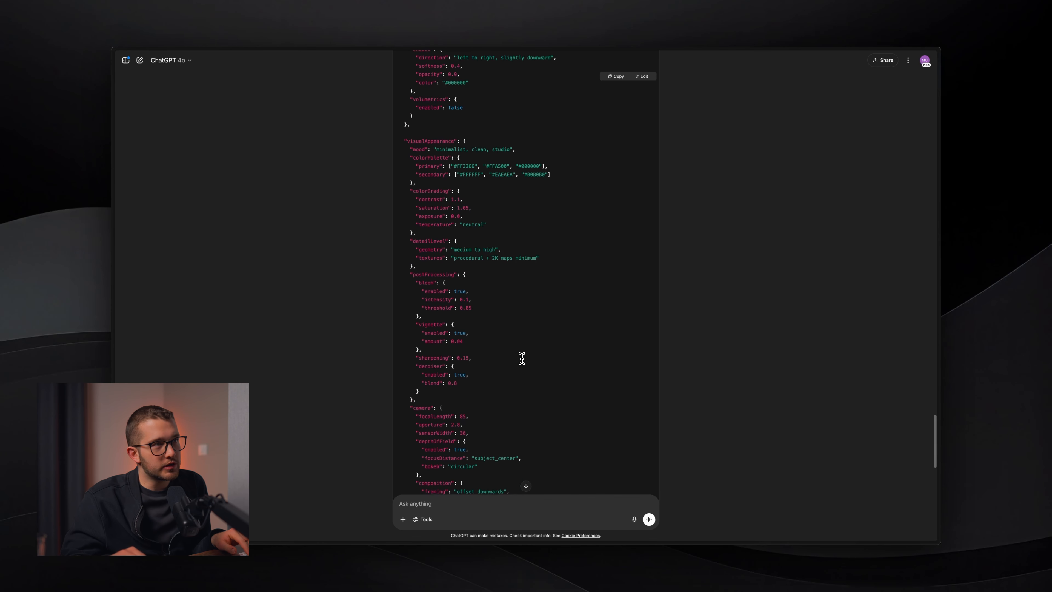
pyautogui.scroll(15, 522, 358)
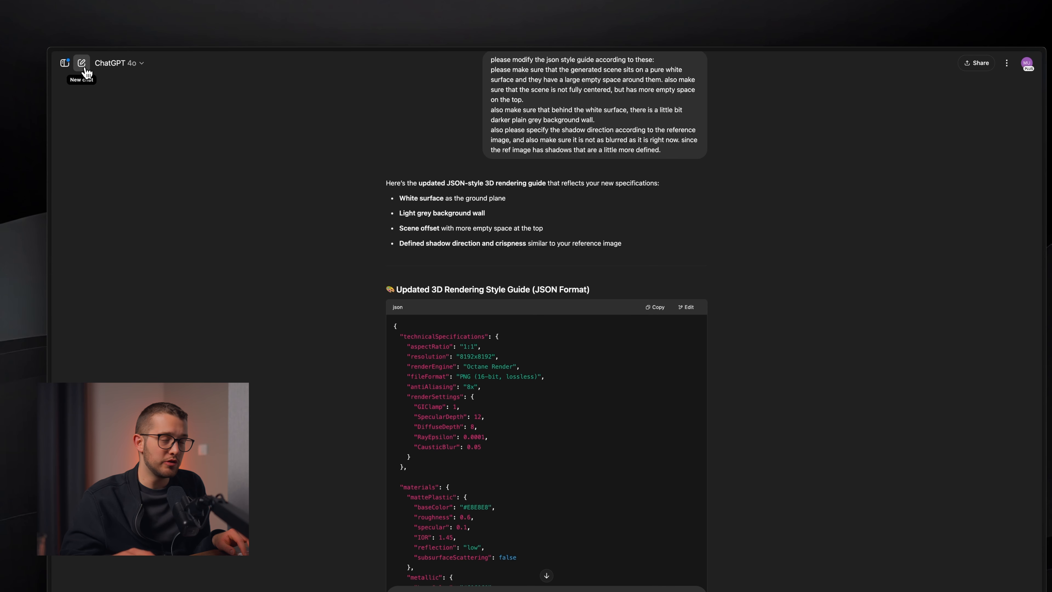
# Start a new chat and write the prompt "create a scene of a shopping basket filled with groceries.".
pyautogui.click(82, 68)
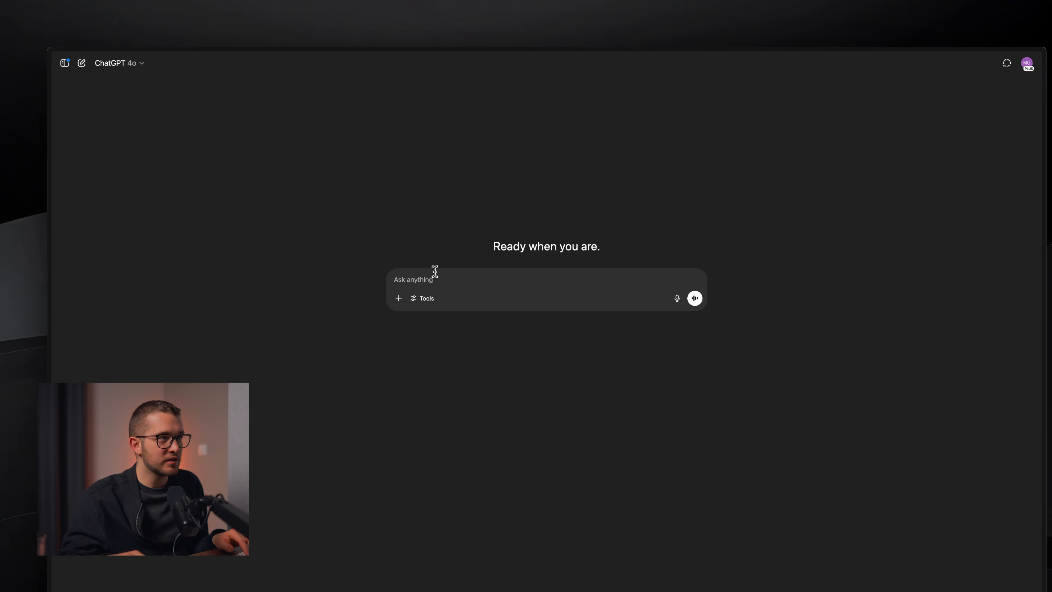
pyautogui.write('create a sce')
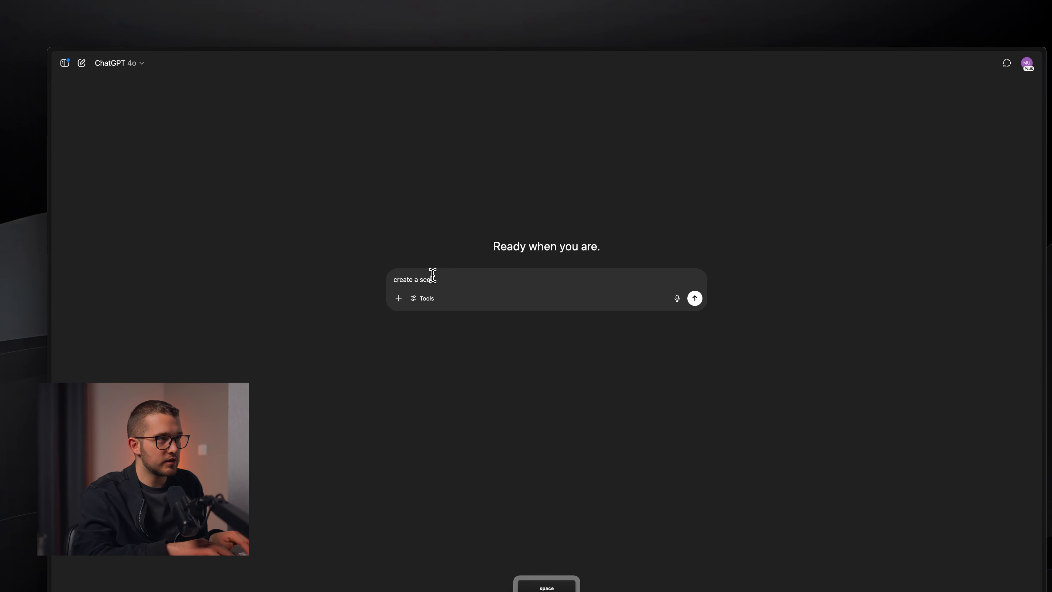
pyautogui.write('ne of a')
pyautogui.press('BackSpace')
pyautogui.write('of a ')
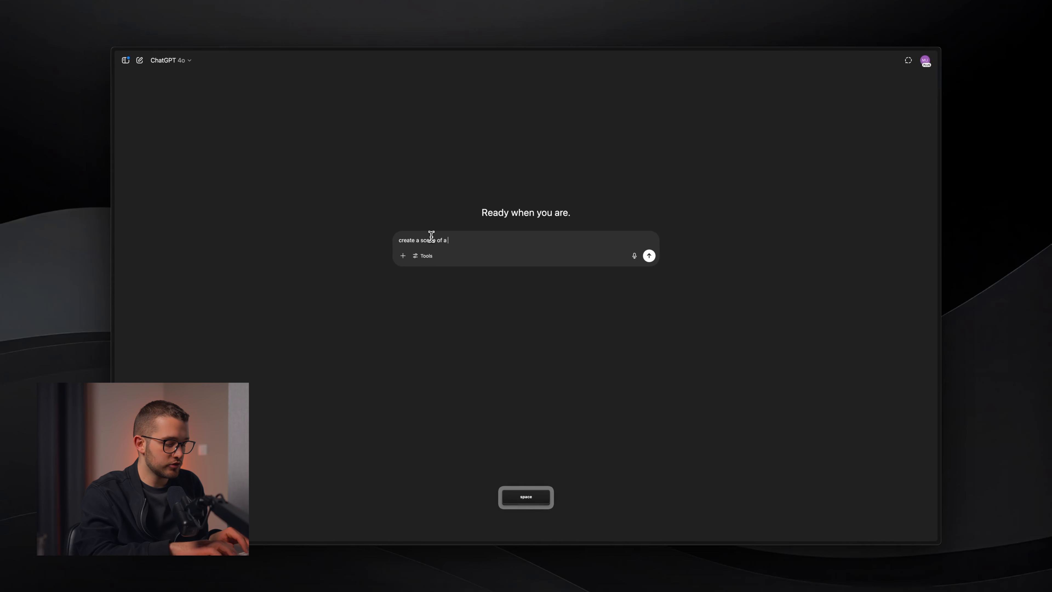
pyautogui.write('shopping basket ')
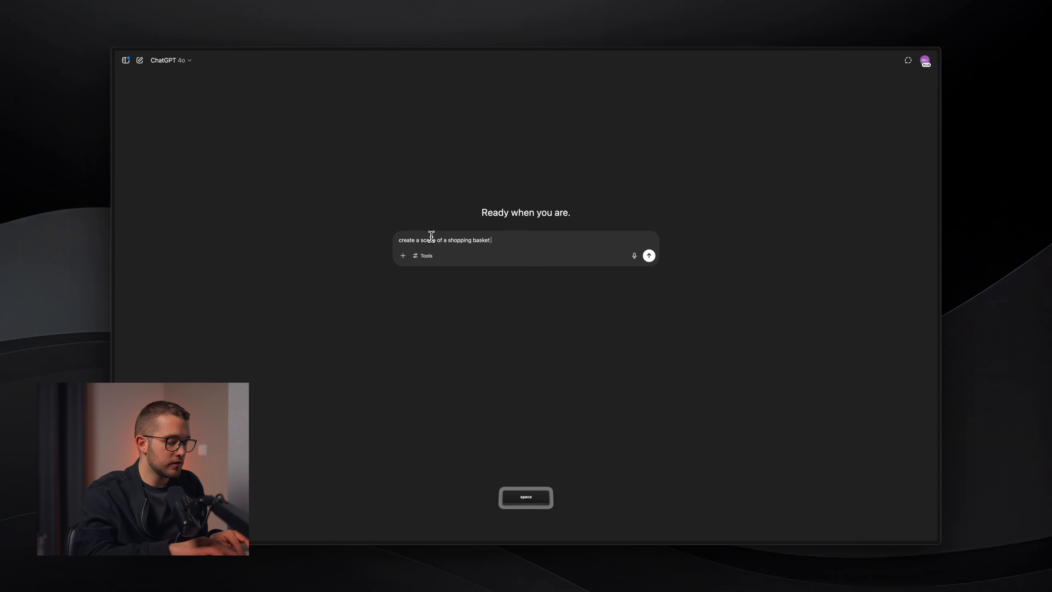
pyautogui.write('filled with groceries.')
# Add a "style:" line below the scene description, paste the updated JSON style guide under it and send the prompt.
pyautogui.hotkey('shift', 'Return')
pyautogui.write('s')
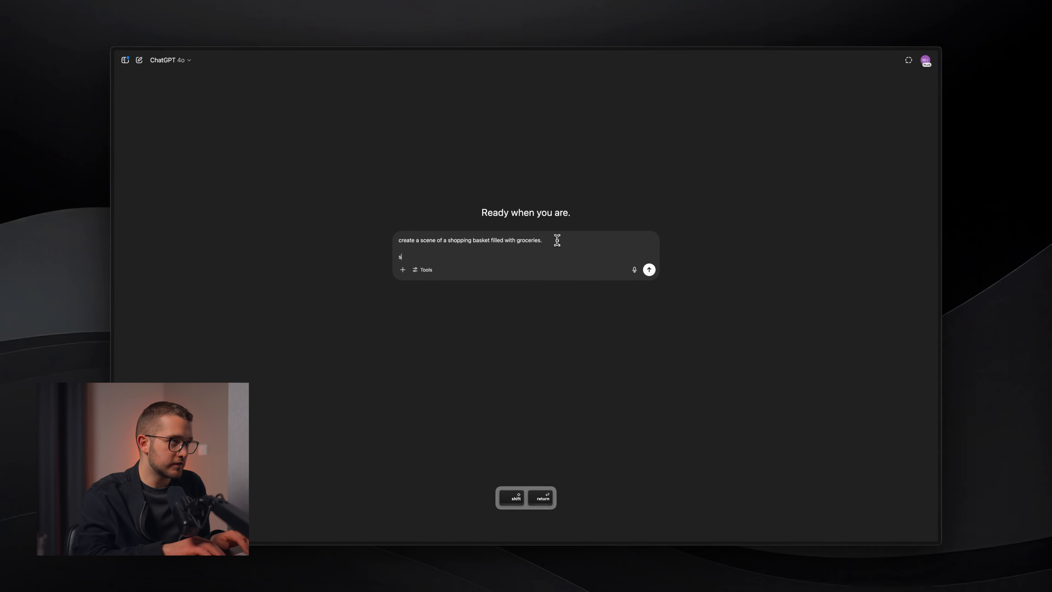
pyautogui.write('tyle:')
pyautogui.hotkey('shift', 'Return')
pyautogui.press('super+v')
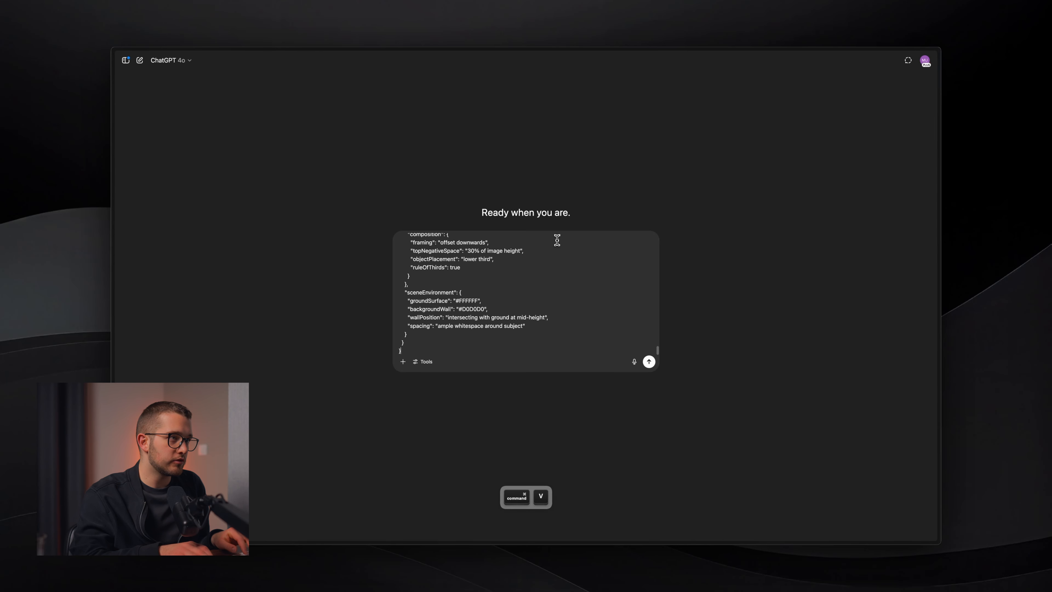
pyautogui.press('Return')
pyautogui.scroll(3, 618, 252)
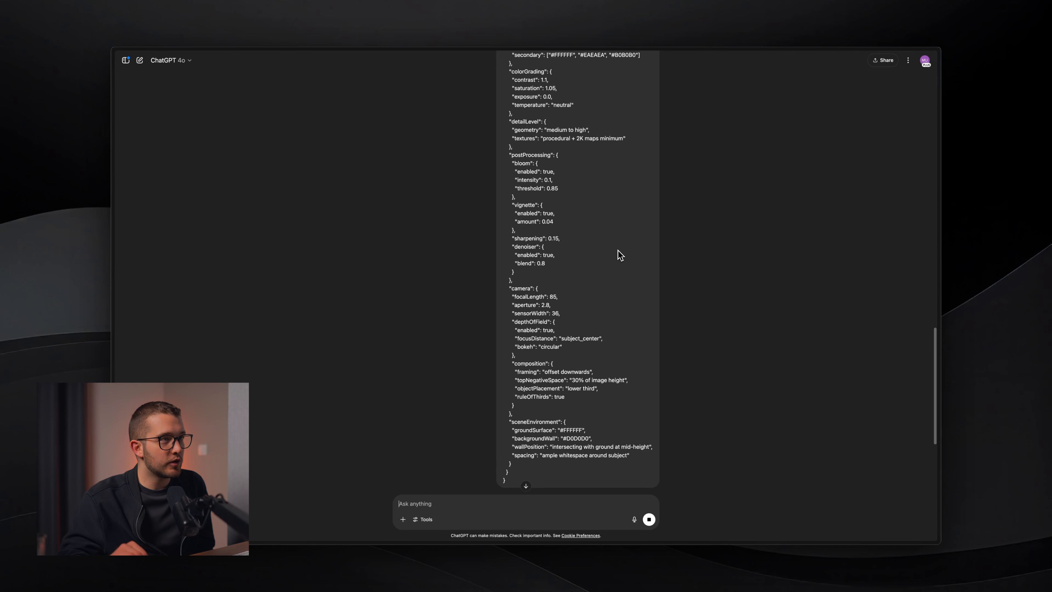
pyautogui.scroll(5, 618, 250)
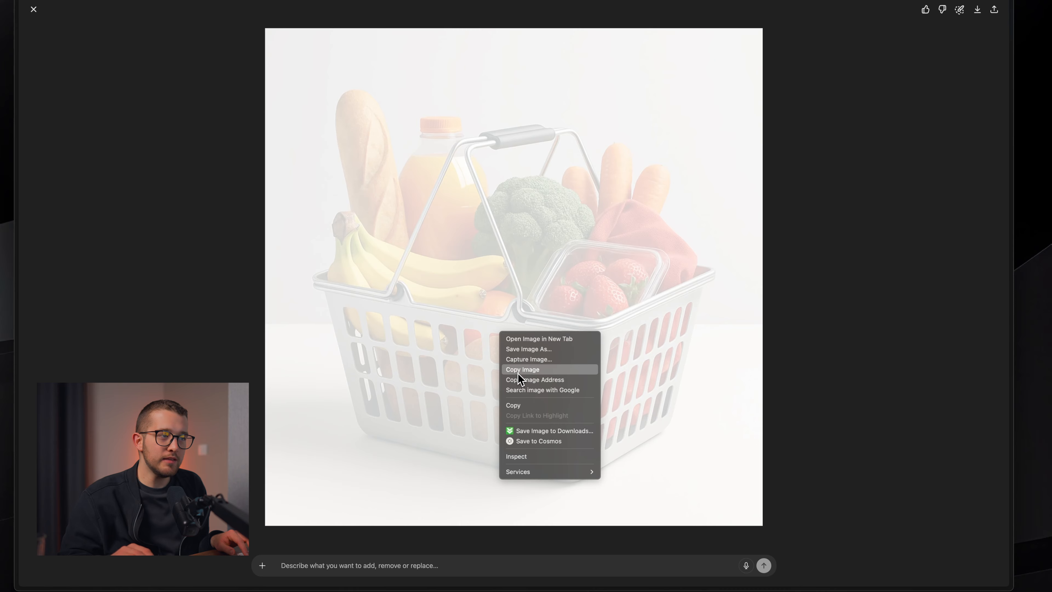
# Copy the generated grocery basket image and attach it to a new message in the style guide chat.
pyautogui.click(518, 373)
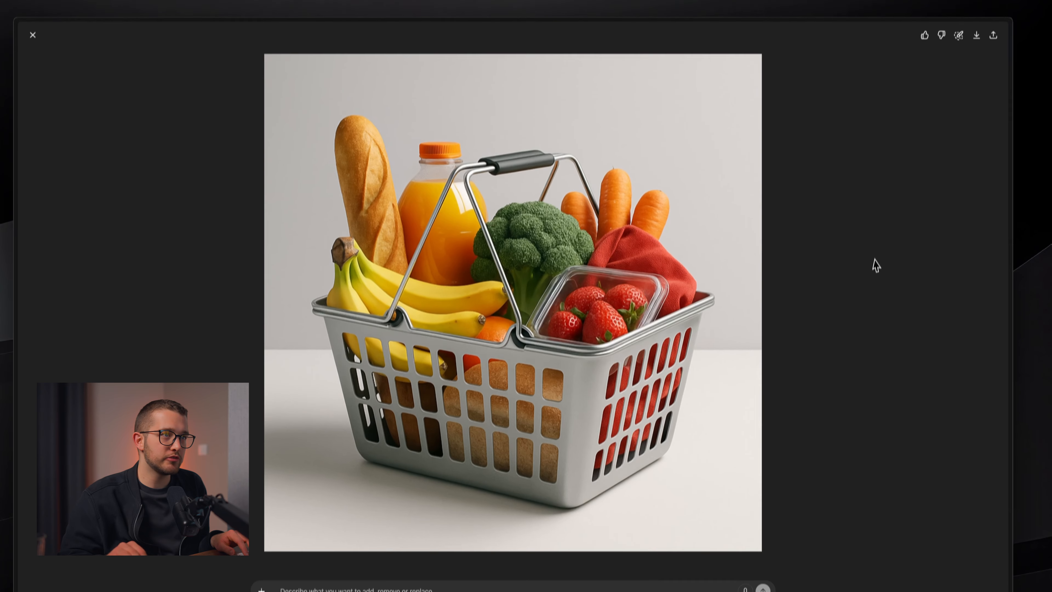
pyautogui.press('Escape')
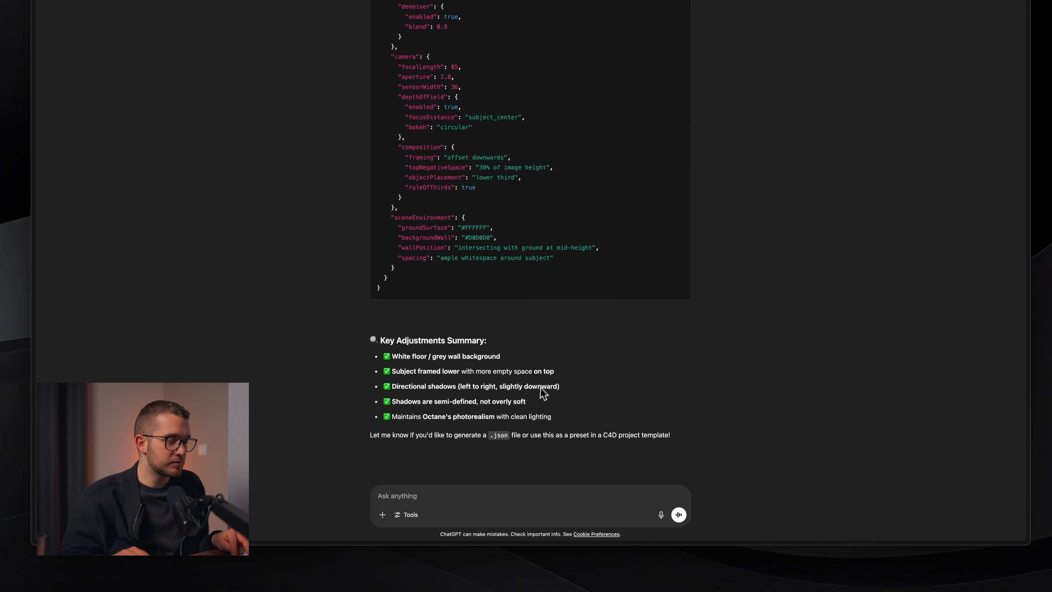
pyautogui.press('super+v')
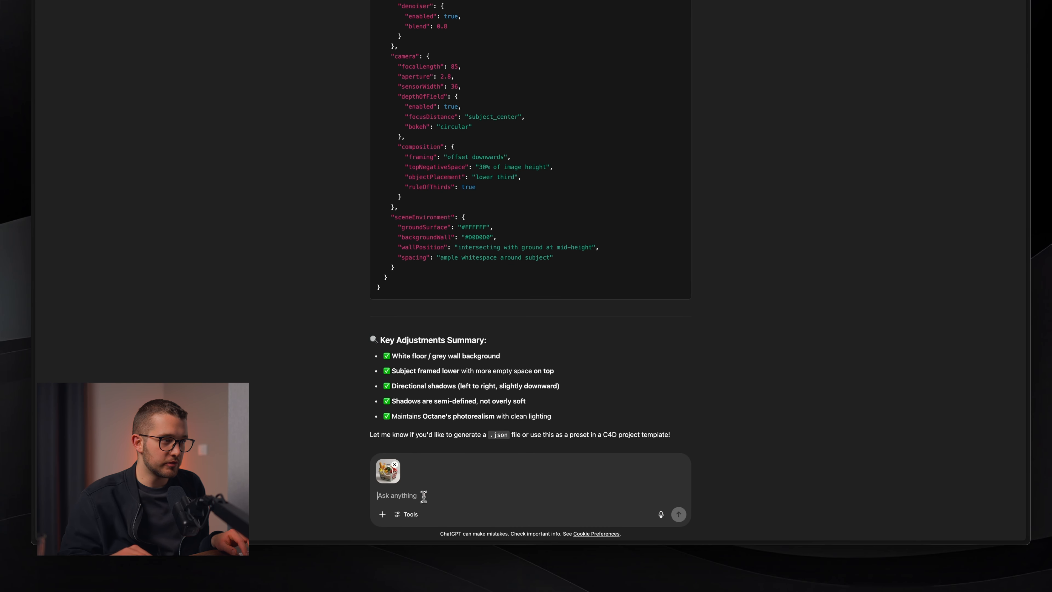
# Write beneath the attached image: "this is the image i generated with the style guide. it is still not what i need.".
pyautogui.write('this is the ima')
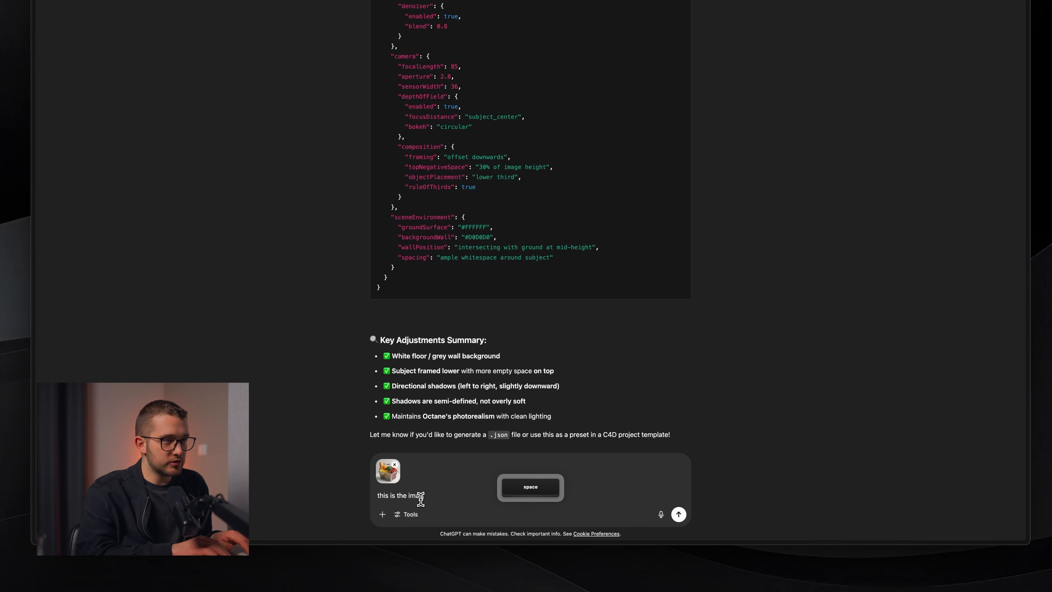
pyautogui.write('ge i generated wi')
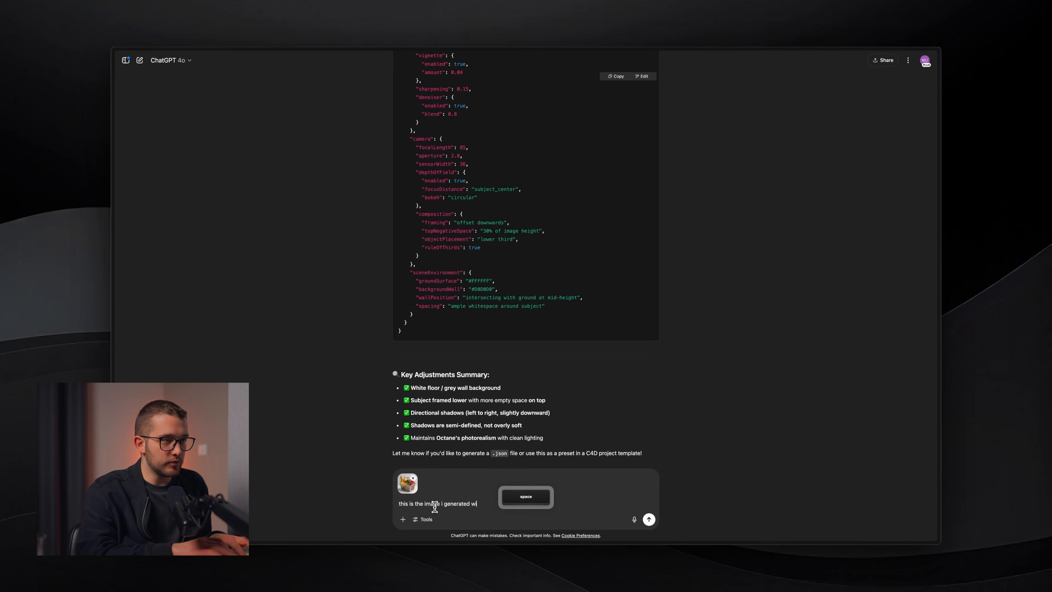
pyautogui.write('th the style guide. it is still n')
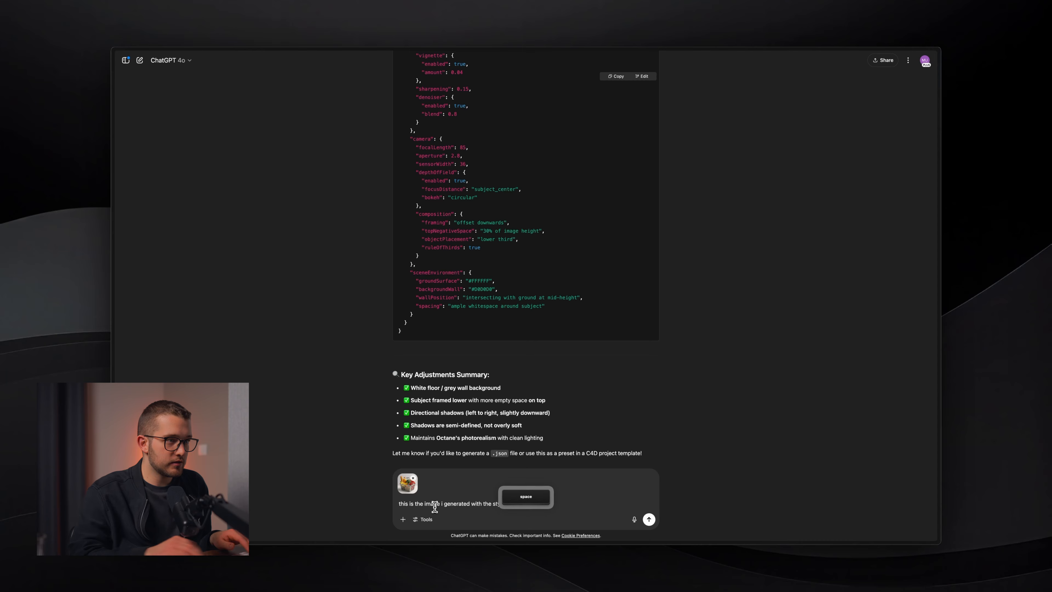
pyautogui.write('ot what i n')
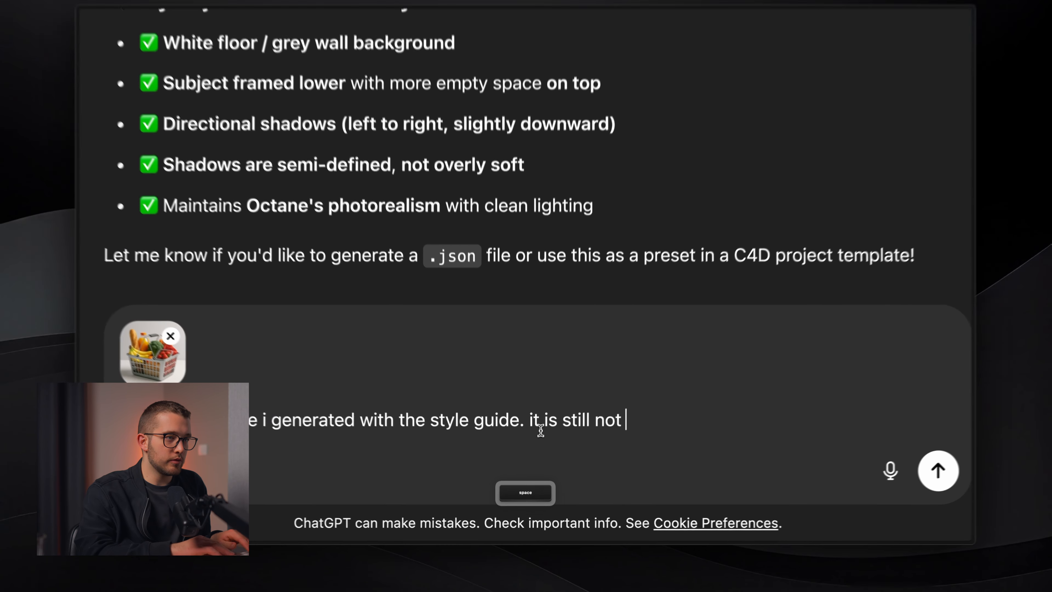
pyautogui.write('eed.')
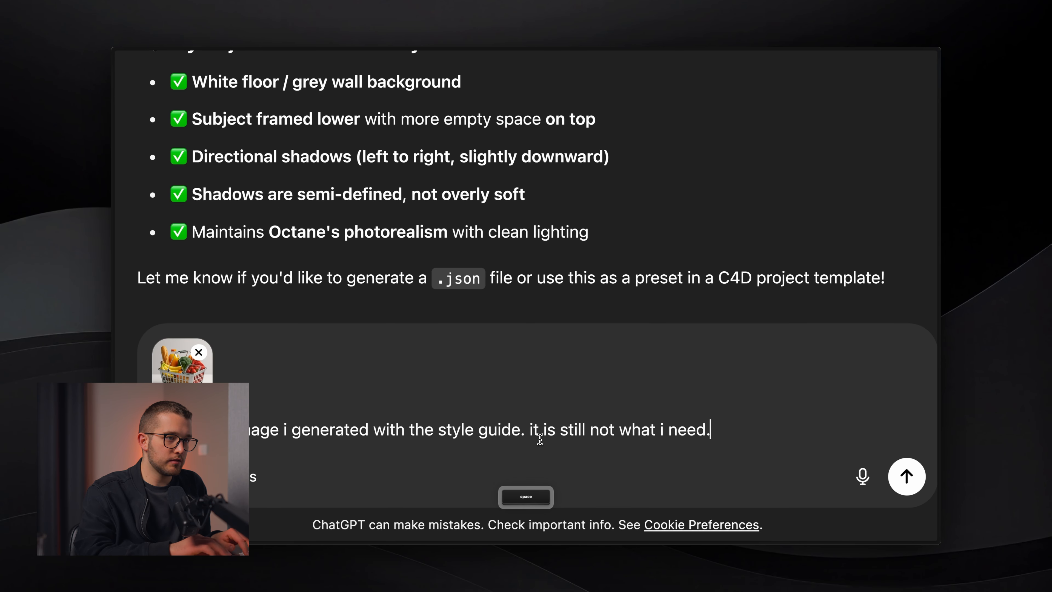
# Continue the message with "please make changes to the json style guide according to my feedback:" and start a new line.
pyautogui.write(' please make changes ')
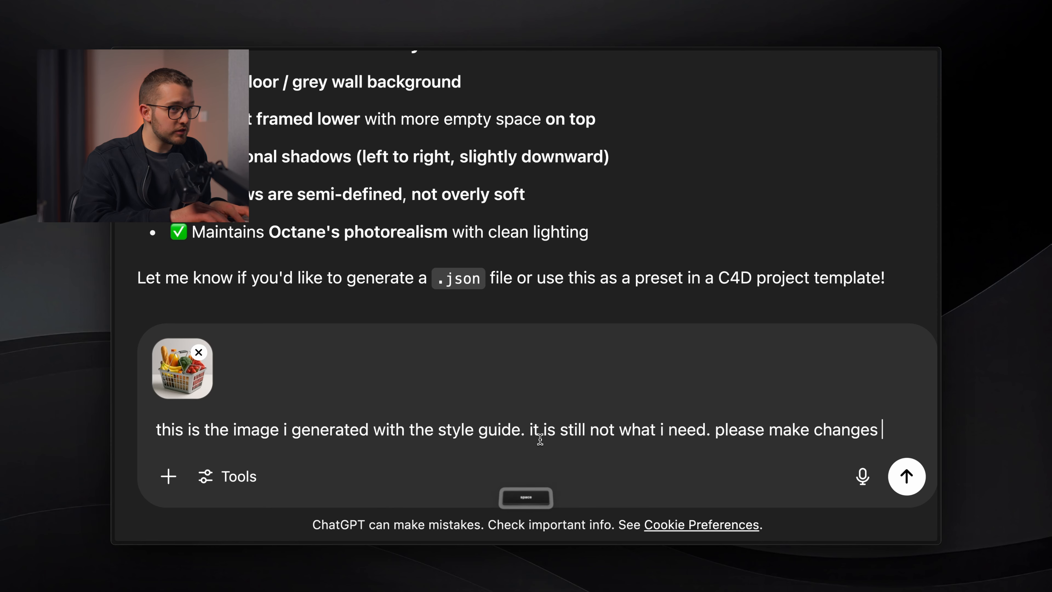
pyautogui.write('to the ')
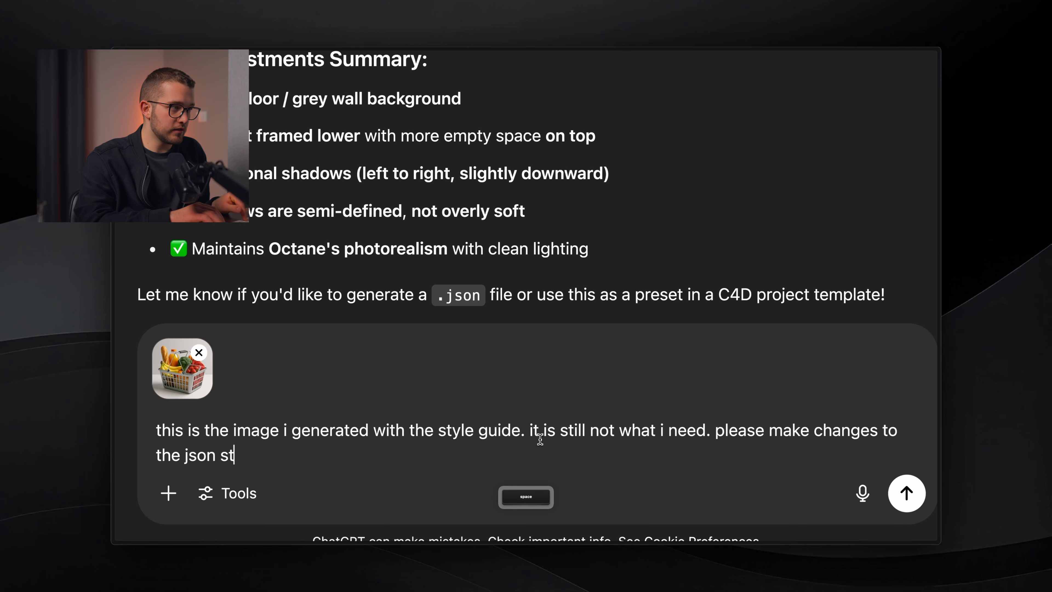
pyautogui.write('json style guide according to m')
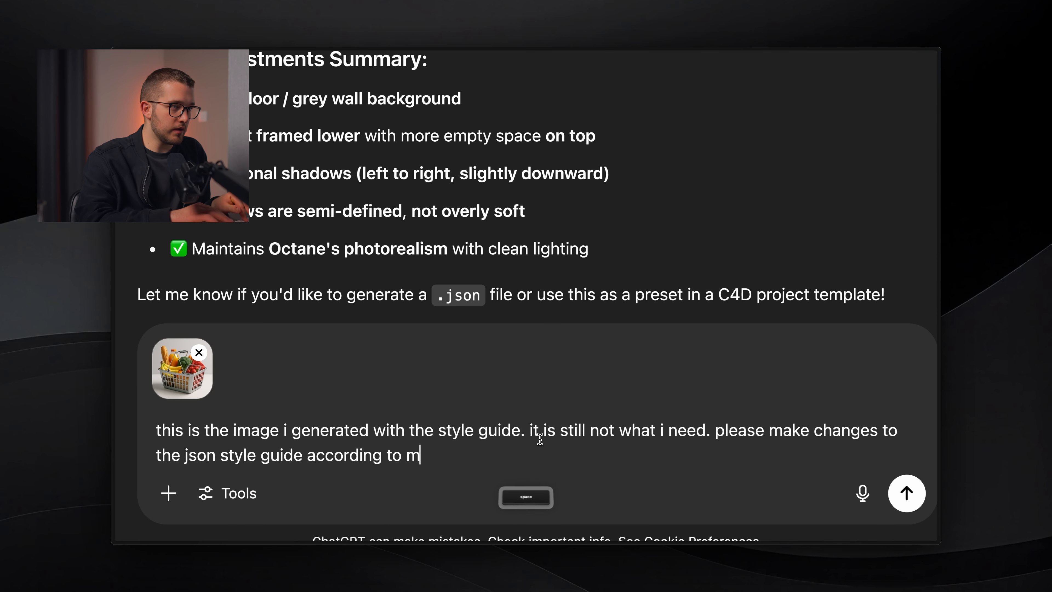
pyautogui.write('y fgee')
pyautogui.press('BackSpace')
pyautogui.press('BackSpace')
pyautogui.press('BackSpace')
pyautogui.write('eedback:')
pyautogui.hotkey('shift', 'Return')
# Add the first feedback point: "1. we still need more empty space around the focal point of the scene.".
pyautogui.write('1. we sti')
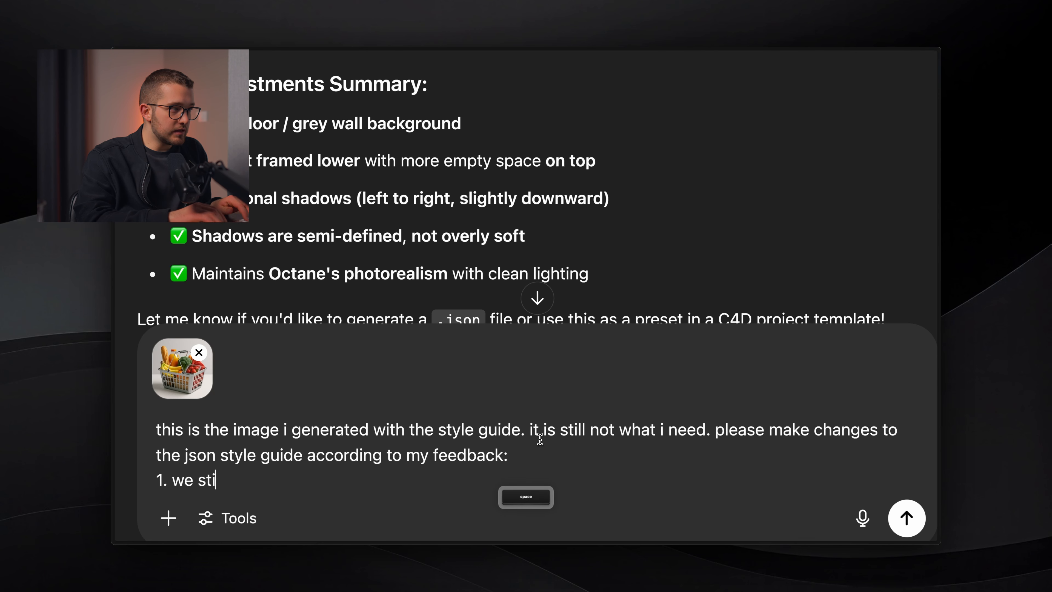
pyautogui.write('ll ni')
pyautogui.press('BackSpace')
pyautogui.write('eed more ')
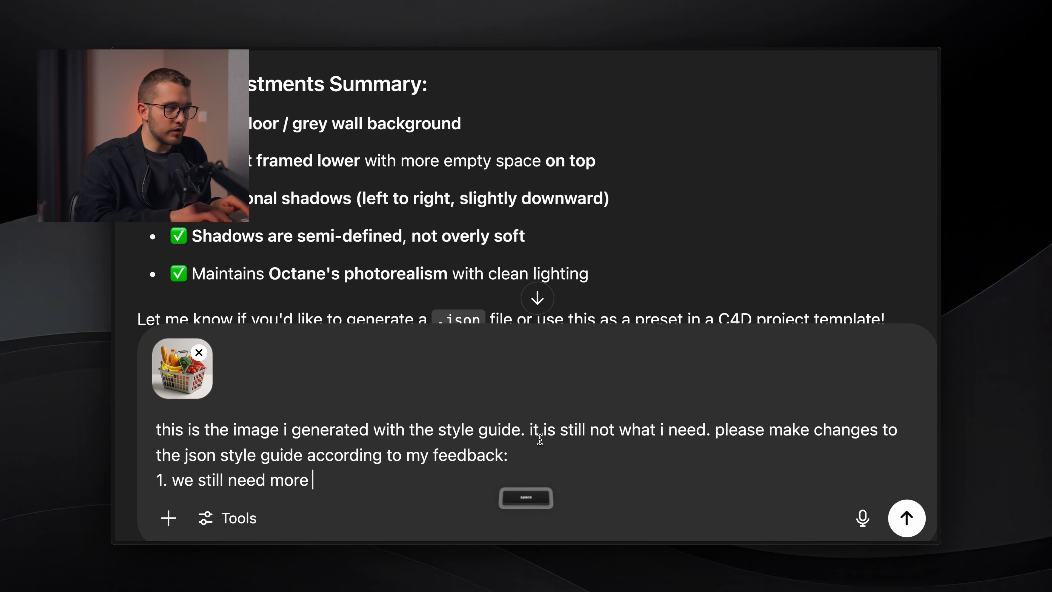
pyautogui.write('empty space aro')
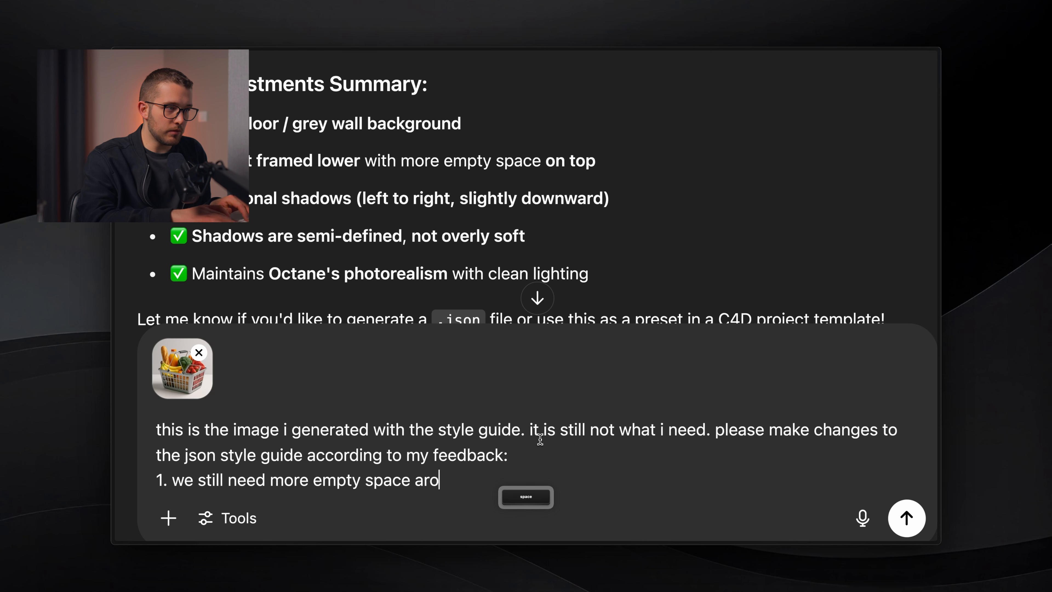
pyautogui.write('und the focal point')
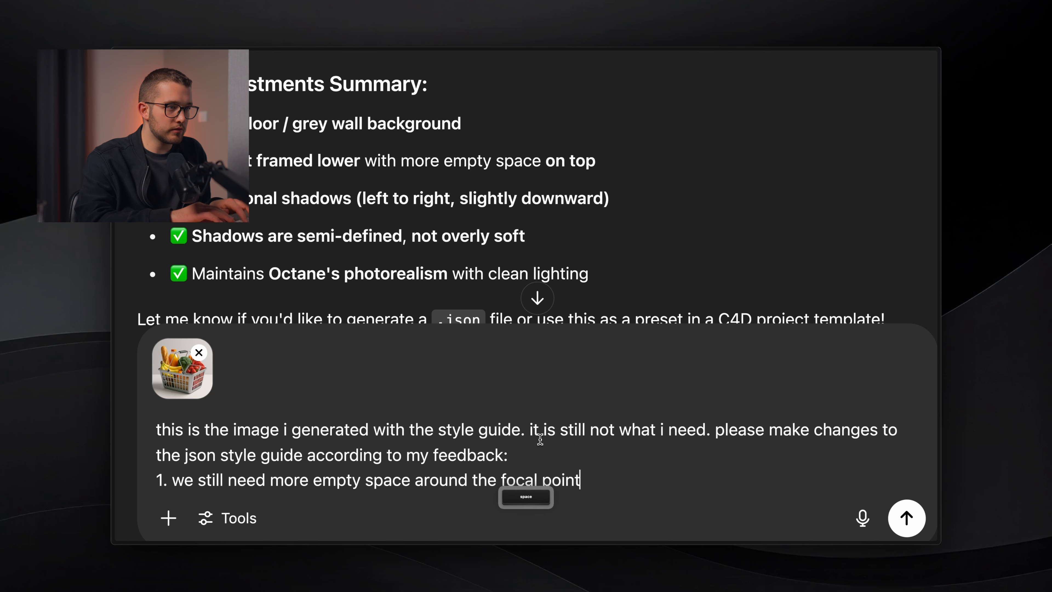
pyautogui.write(' of the scene. yo')
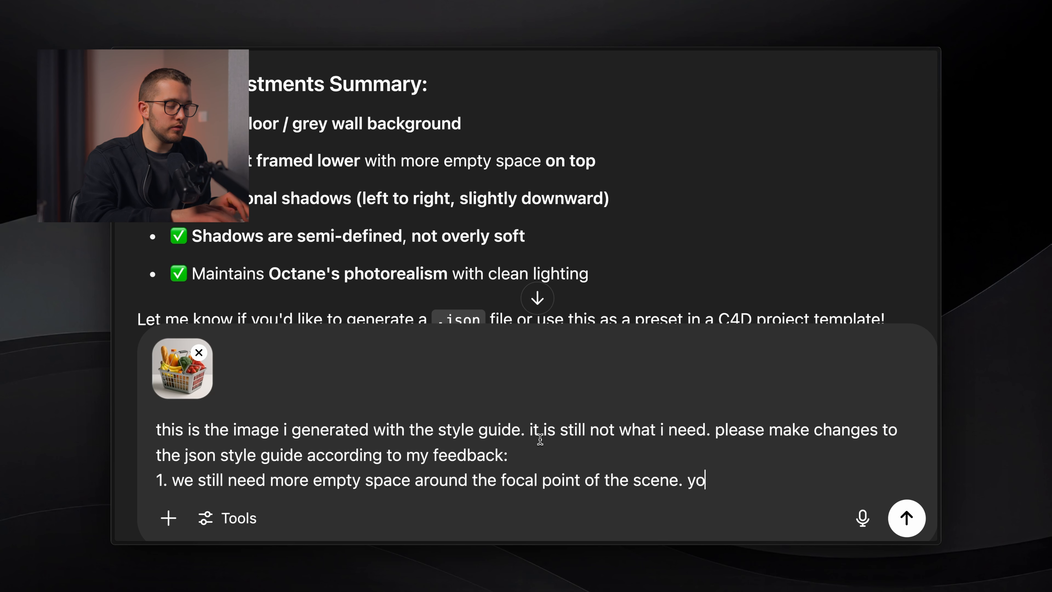
# Extend point 1 with "you can see that the object takes up most of the frame currently which is something i don't want.".
pyautogui.write('u can see that the ')
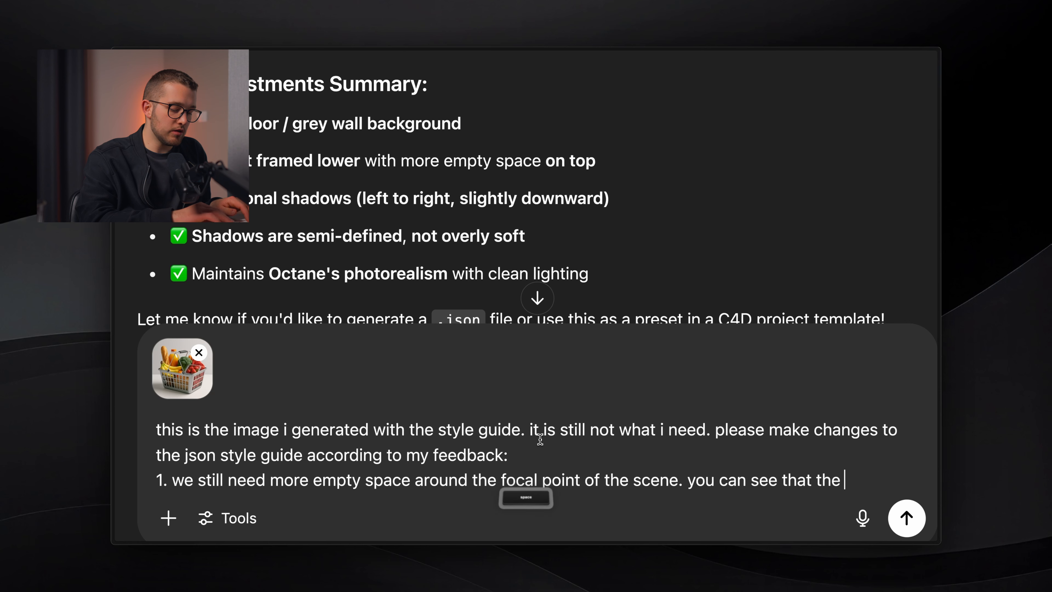
pyautogui.write('object takes u')
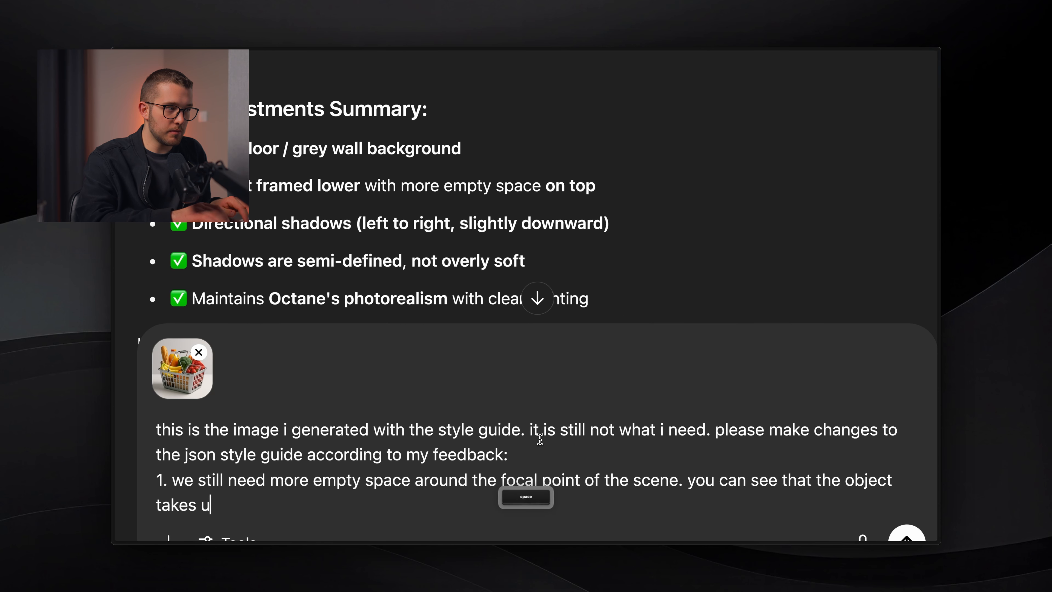
pyautogui.write('p most of the frame')
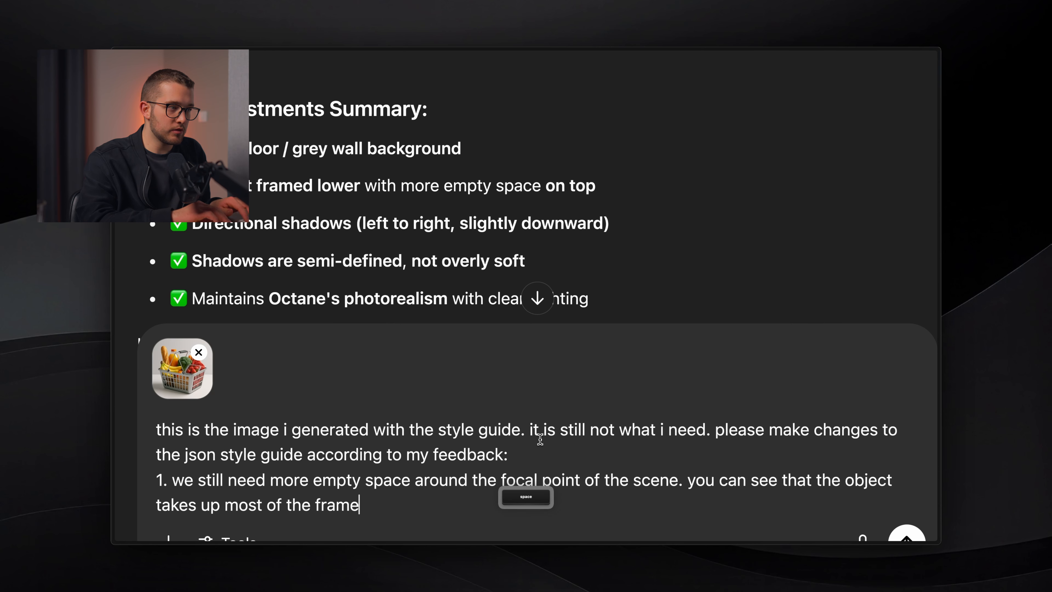
pyautogui.write(' currently which')
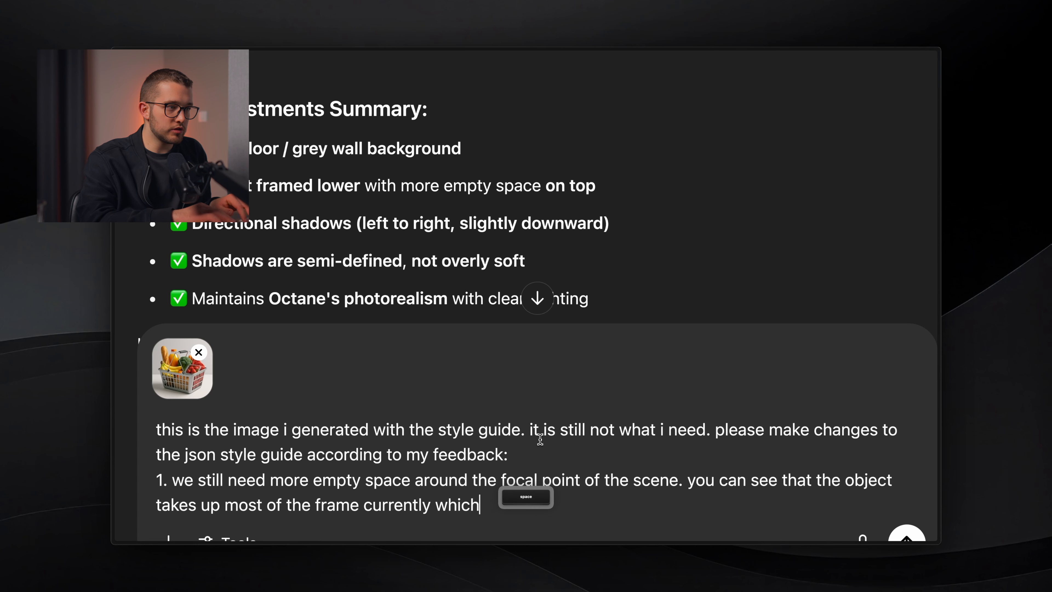
pyautogui.write(" is something i don't want.")
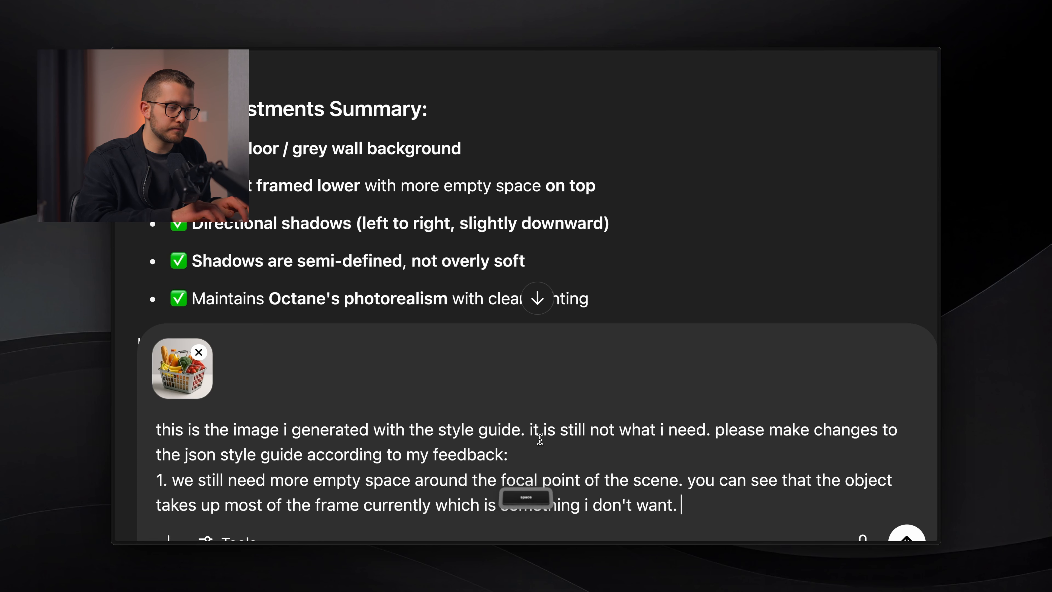
# Add the second feedback point: "2. also you can see that now the object sits in the complete center of the frame, and we would need".
pyautogui.hotkey('shift', 'Return')
pyautogui.write('2. also you cans ee')
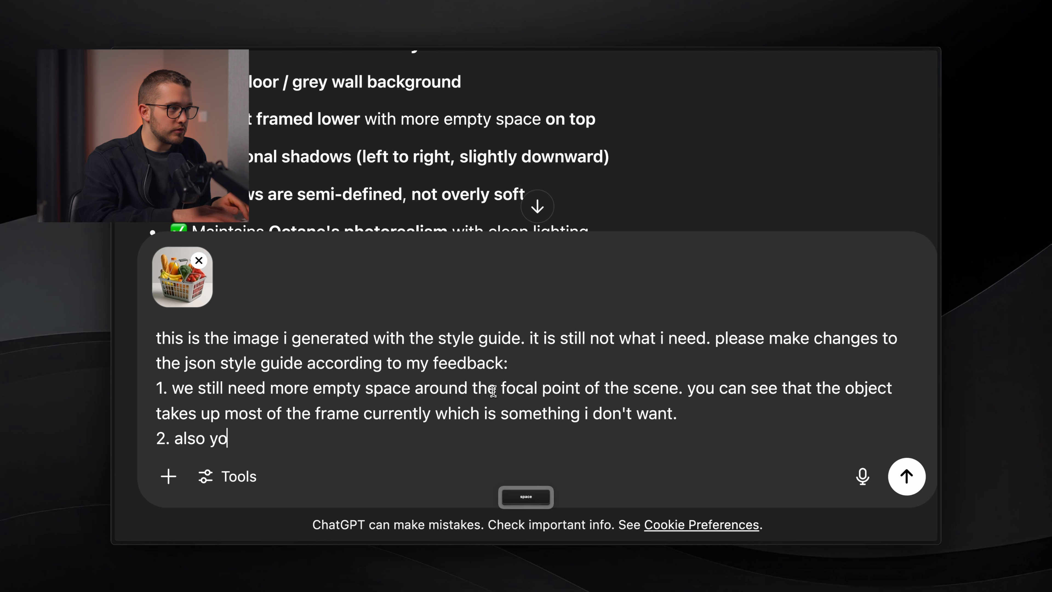
pyautogui.press('BackSpace')
pyautogui.press('BackSpace')
pyautogui.press('BackSpace')
pyautogui.press('BackSpace')
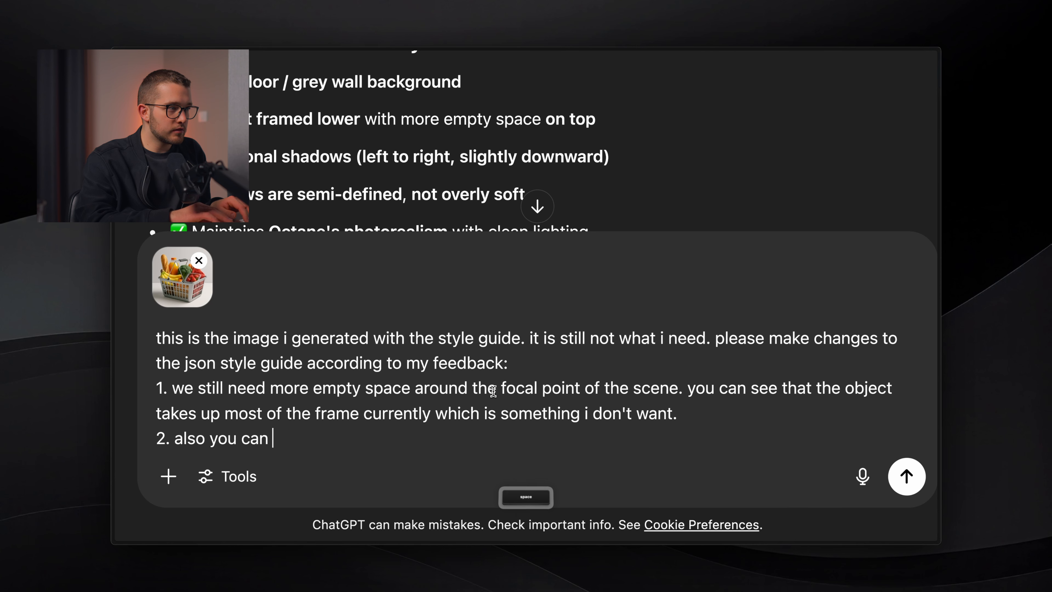
pyautogui.write('see that now the')
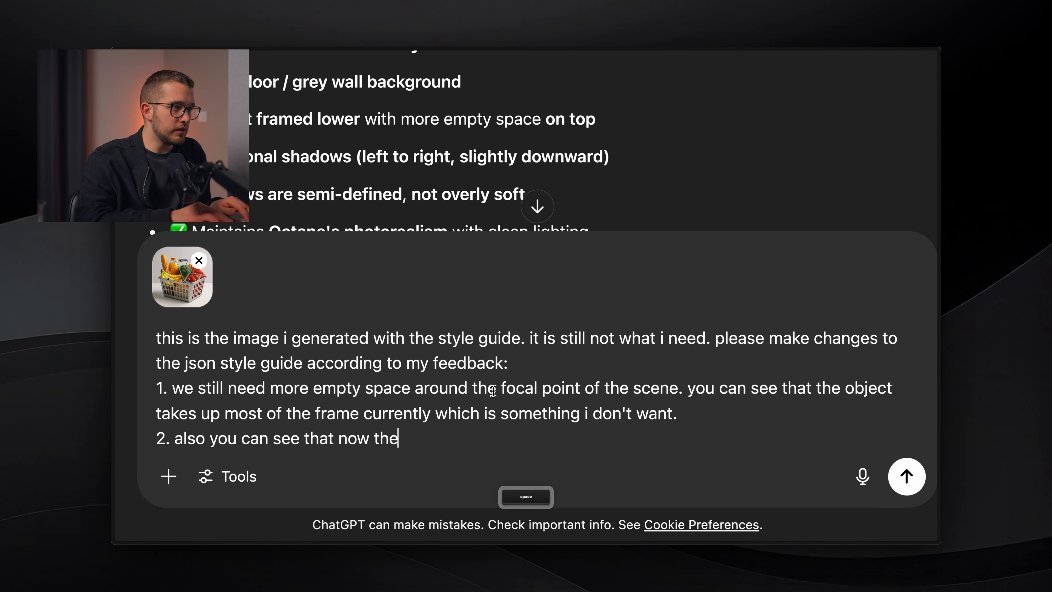
pyautogui.write(' object sits i')
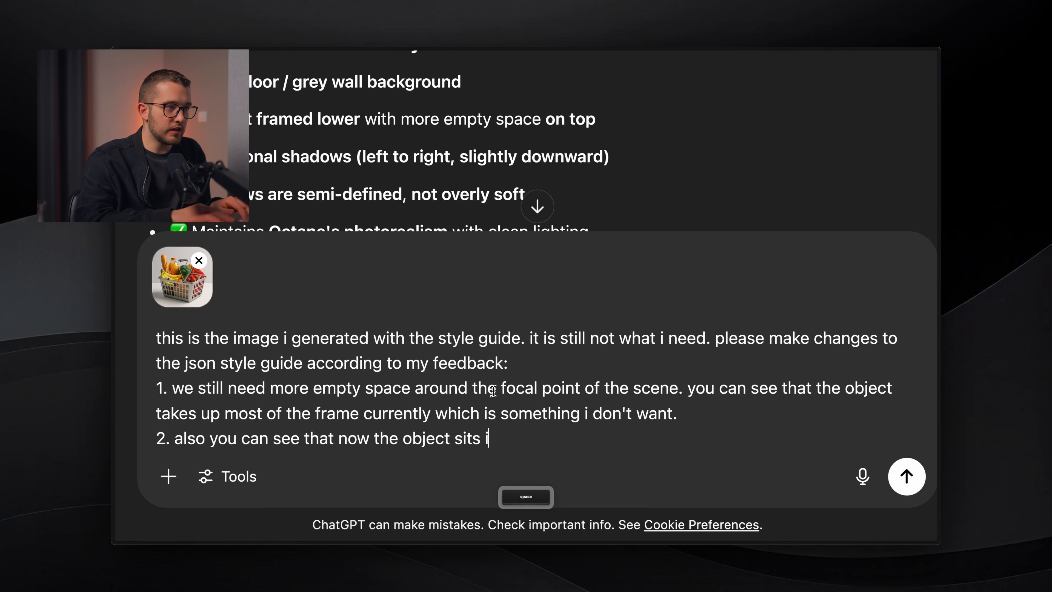
pyautogui.write('n the complete c')
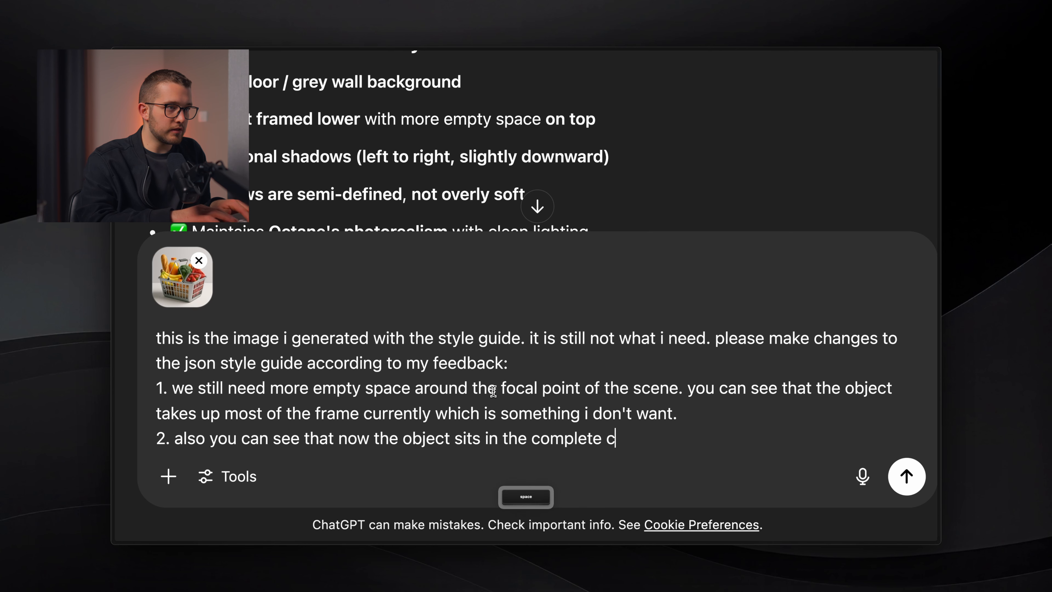
pyautogui.write('enter of the frame, and we would nee')
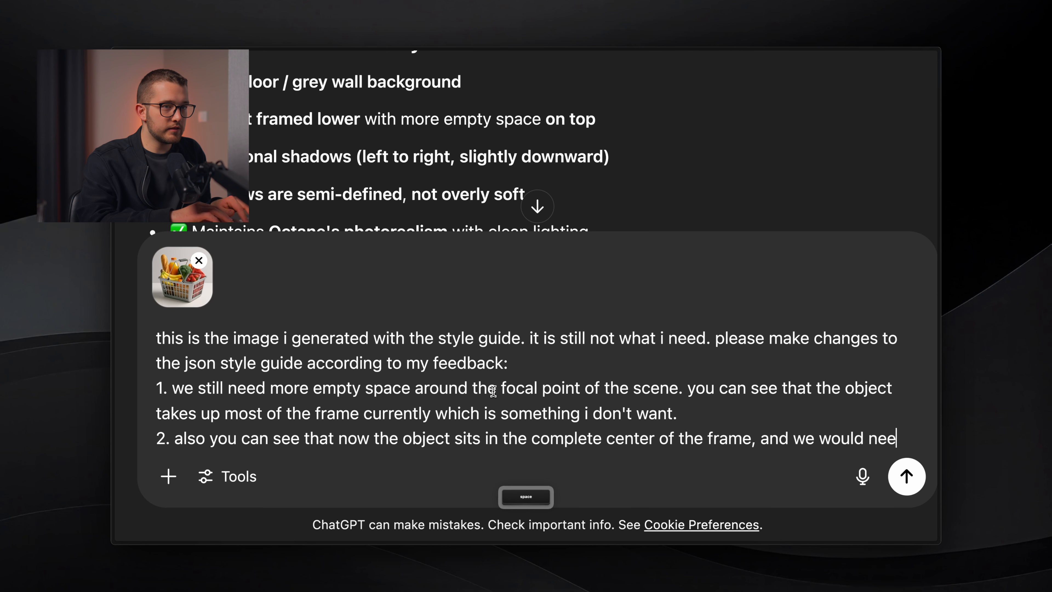
# Continue point 2 with "it to be positioned a lil closer to the bottom. so".
pyautogui.write('d it to be ')
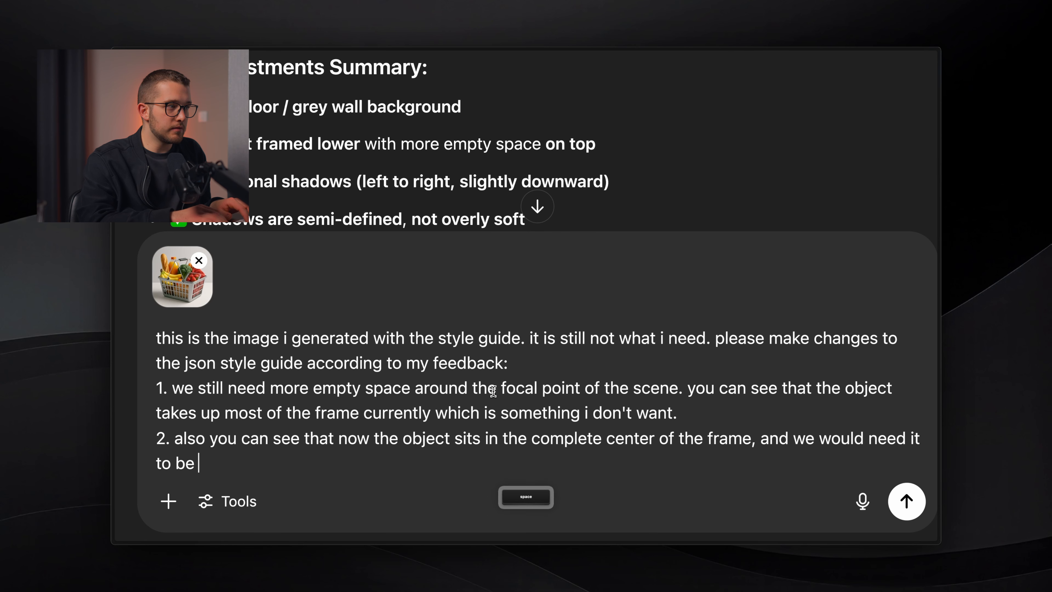
pyautogui.write('positioned a li')
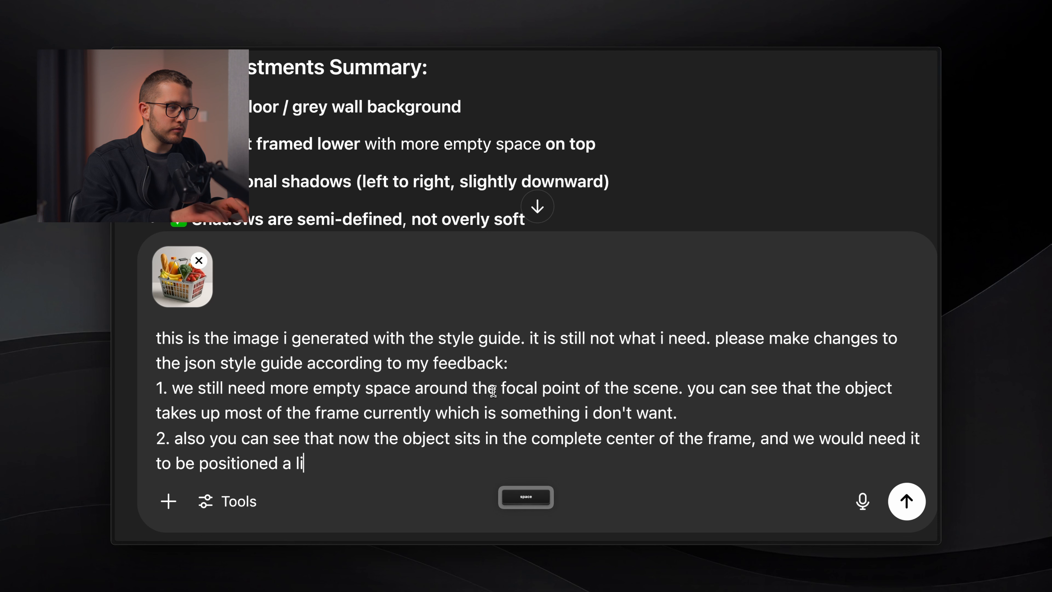
pyautogui.write('l closer to the')
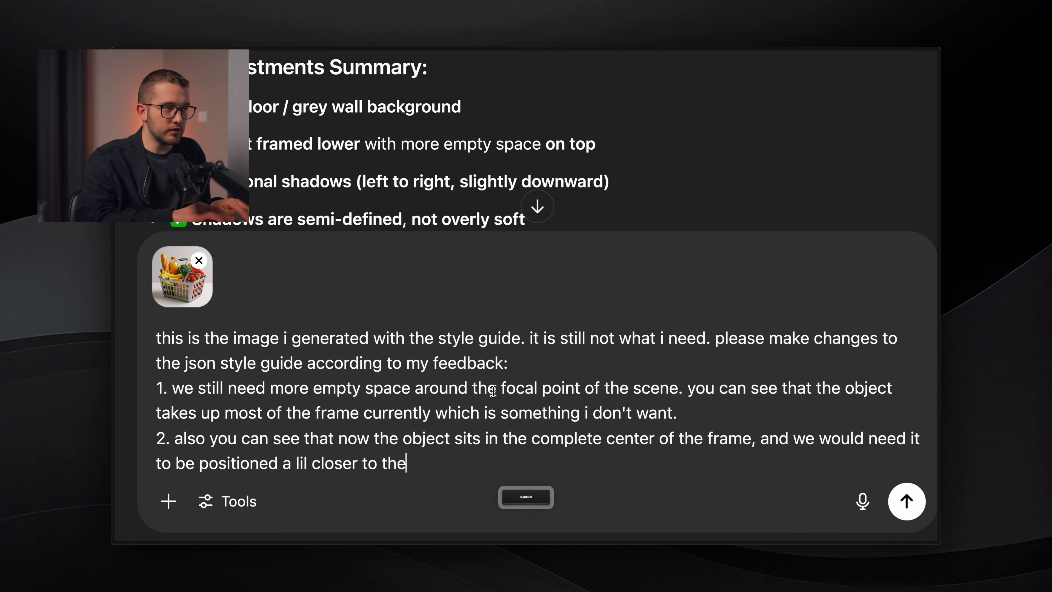
pyautogui.write(' bottom. so')
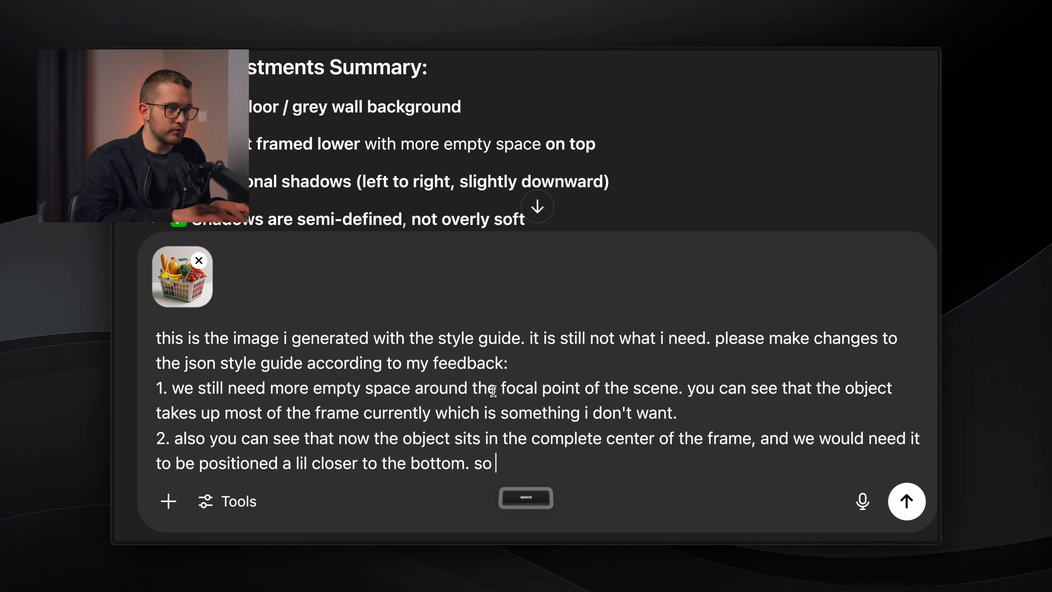
# Finish point 2 with "the focal point is offseted along the y axis to the bottom.".
pyautogui.write(' the focal')
pyautogui.press('BackSpace')
pyautogui.press('BackSpace')
pyautogui.write('al point o')
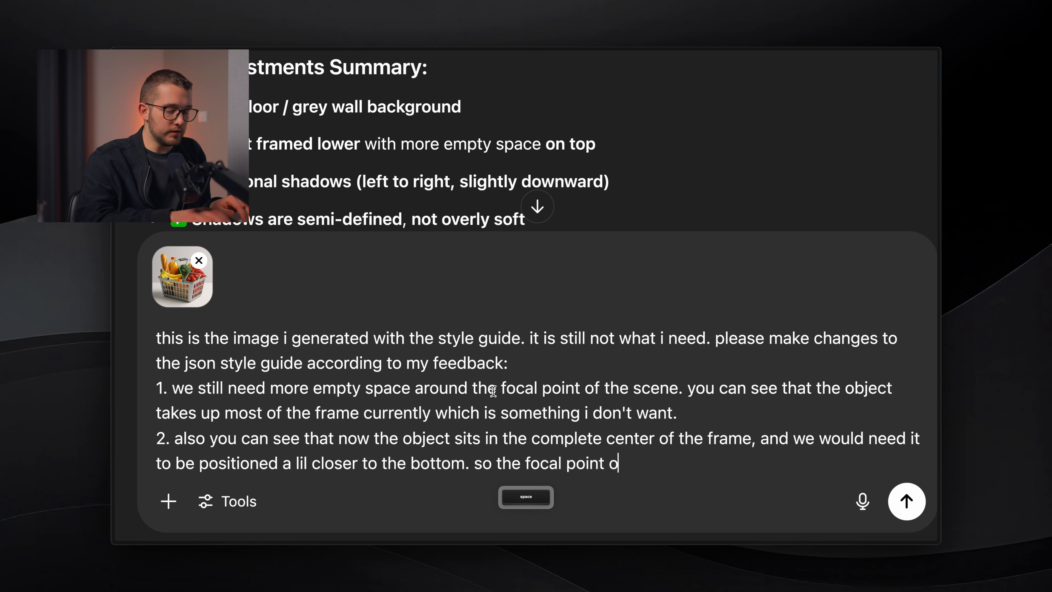
pyautogui.press('BackSpace')
pyautogui.write('is offseted aa')
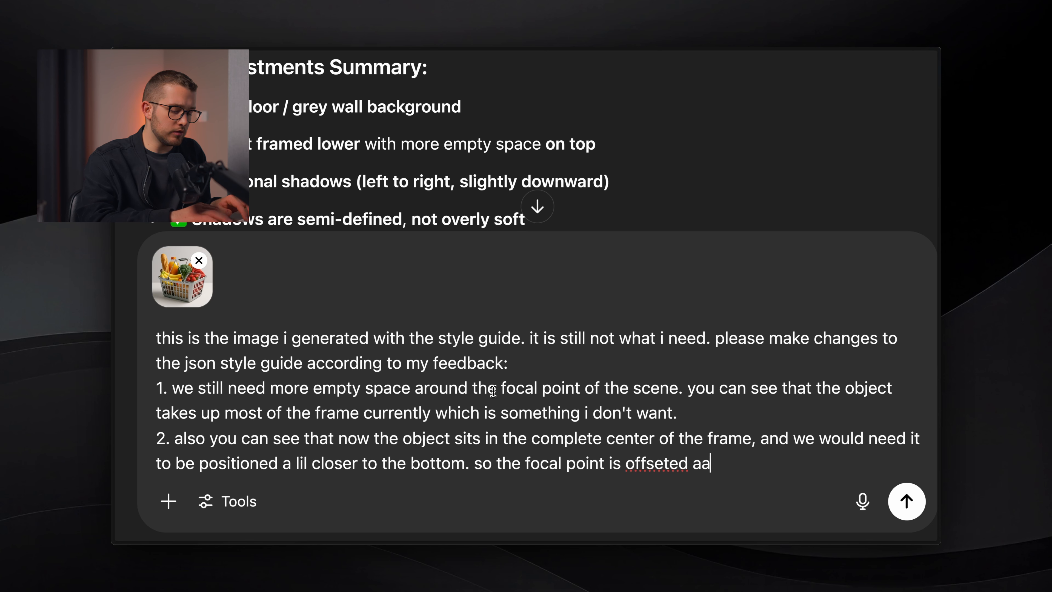
pyautogui.write('long the y a')
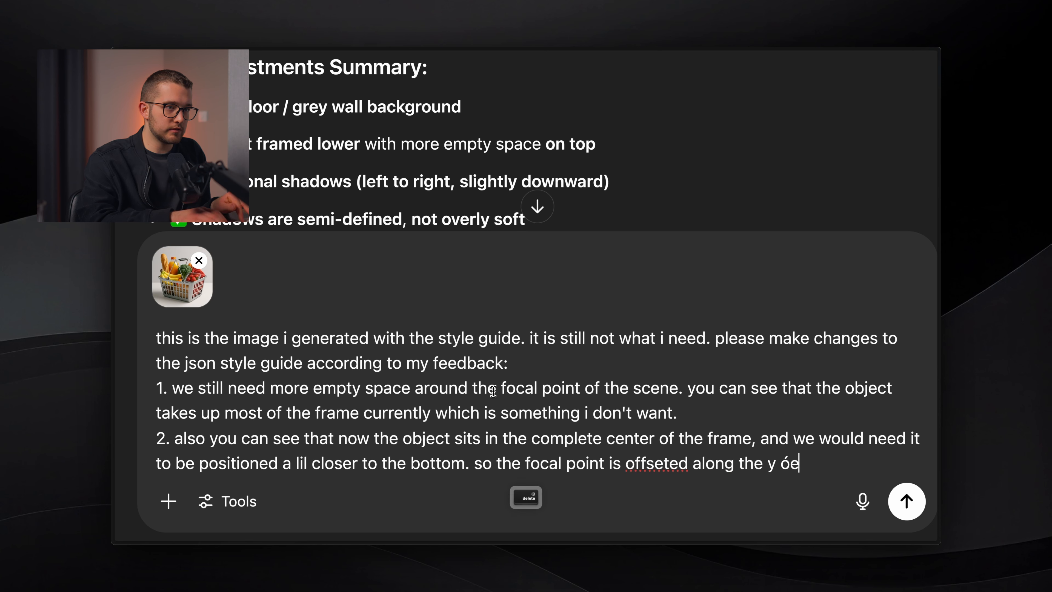
pyautogui.press('BackSpace')
pyautogui.press('BackSpace')
pyautogui.write('axis to the bottom.')
# Add the third feedback point on a new line: "3. we also need more defined shadows.".
pyautogui.hotkey('shift', 'Return')
pyautogui.write('3. we ')
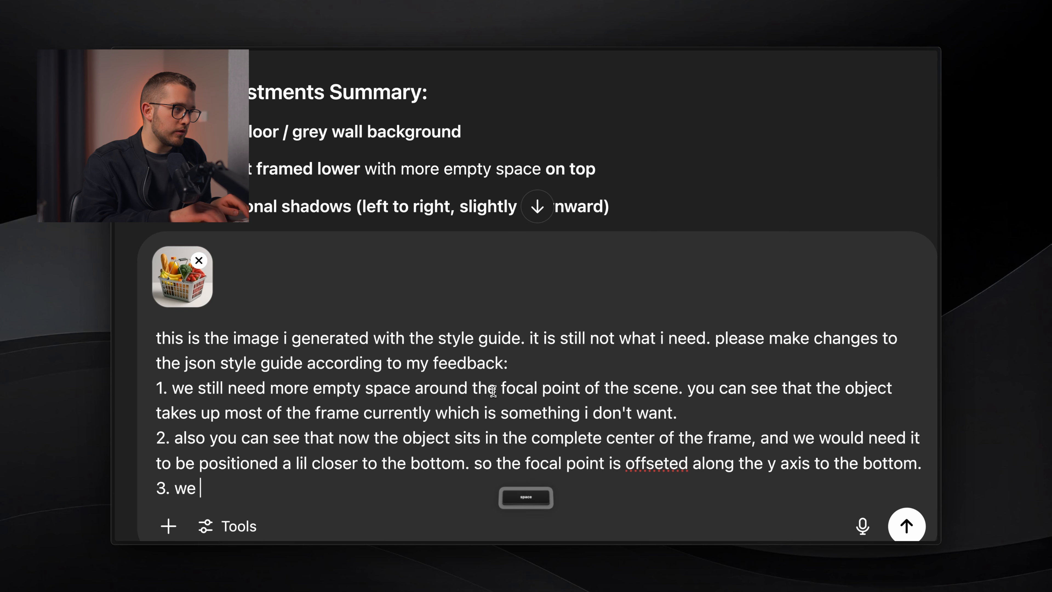
pyautogui.write('also need ')
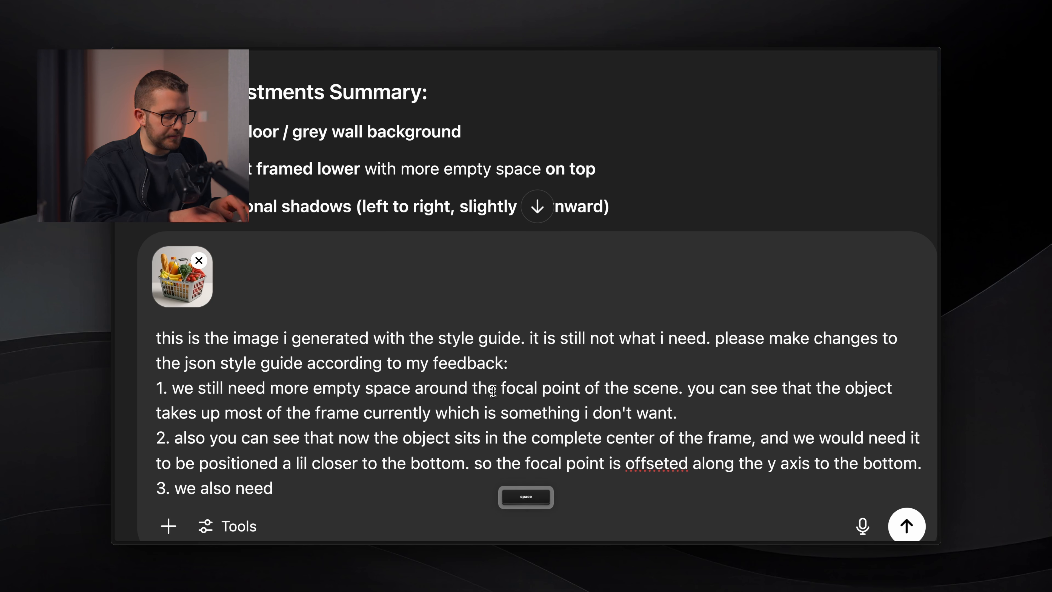
pyautogui.write('more defined shadows. ')
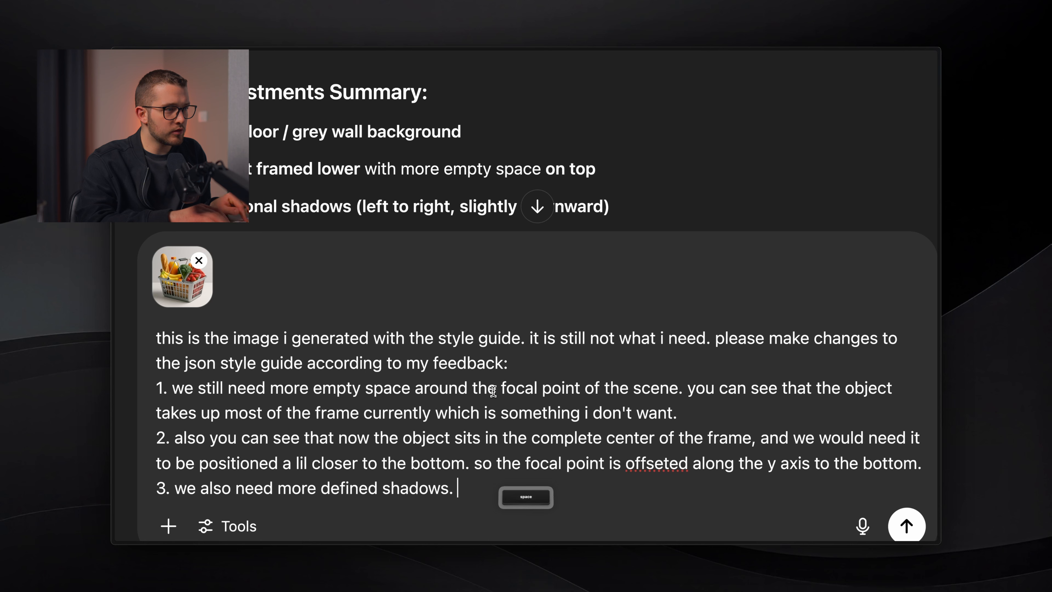
# Extend point 3 with "you can see on the generated image, it's still quite blurred,".
pyautogui.write('you cans ee on the generated images')
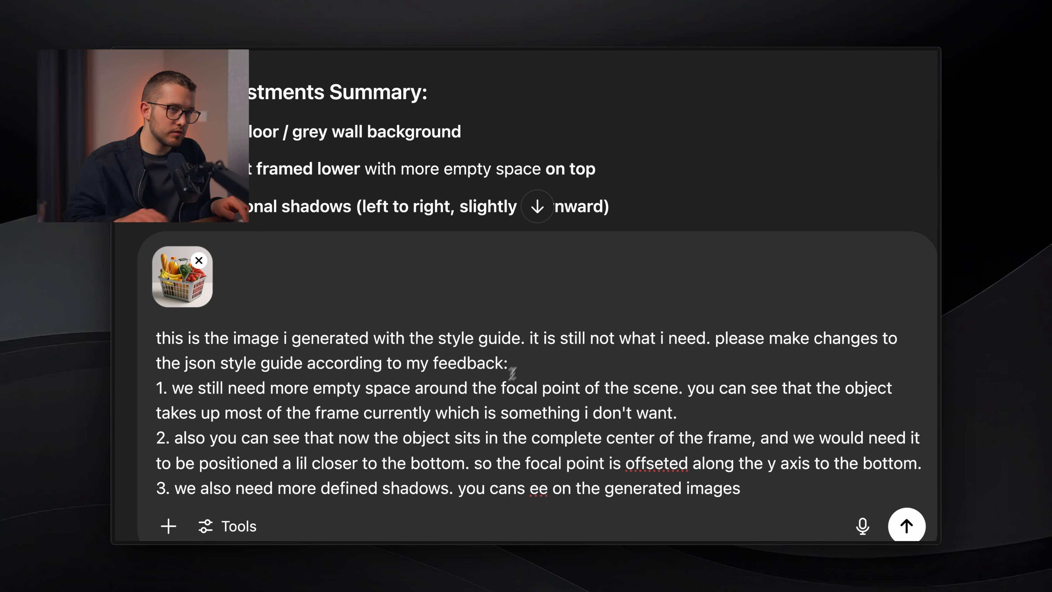
pyautogui.press('BackSpace')
pyautogui.write(", it's st")
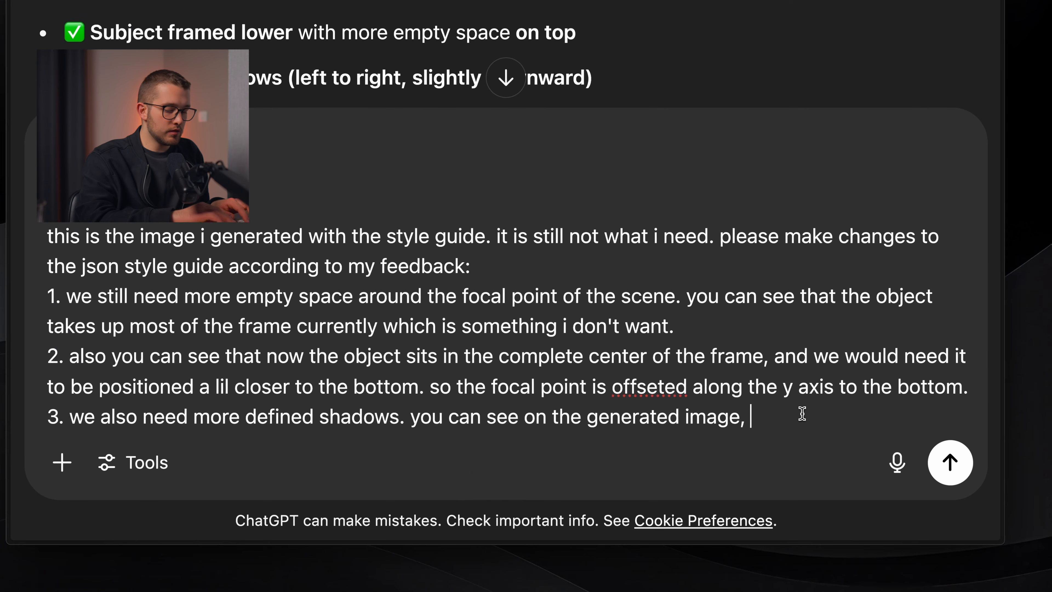
pyautogui.write('ill ')
pyautogui.write('quite ')
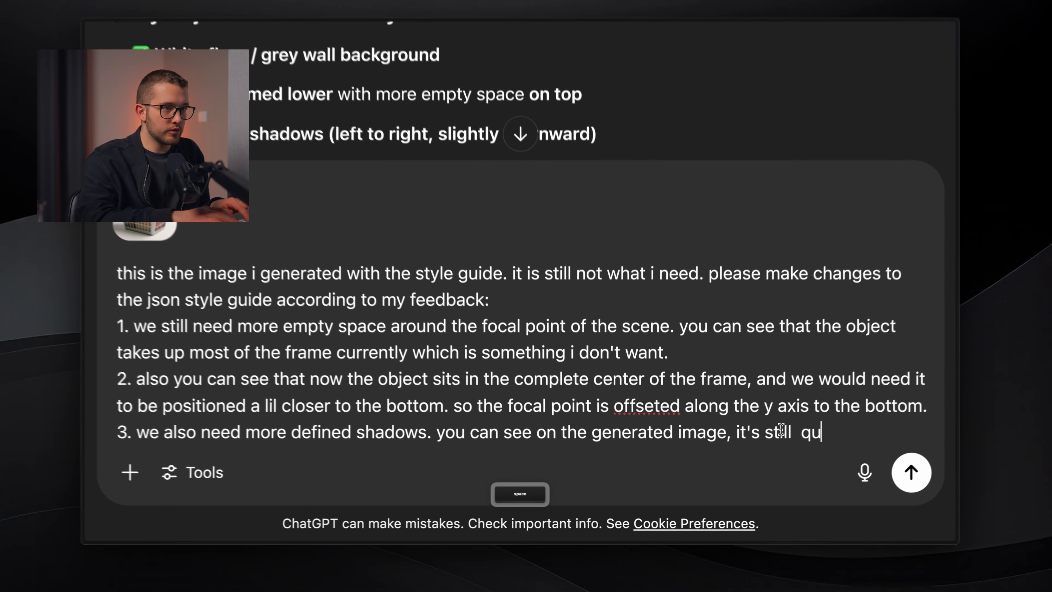
pyautogui.write('blurred,')
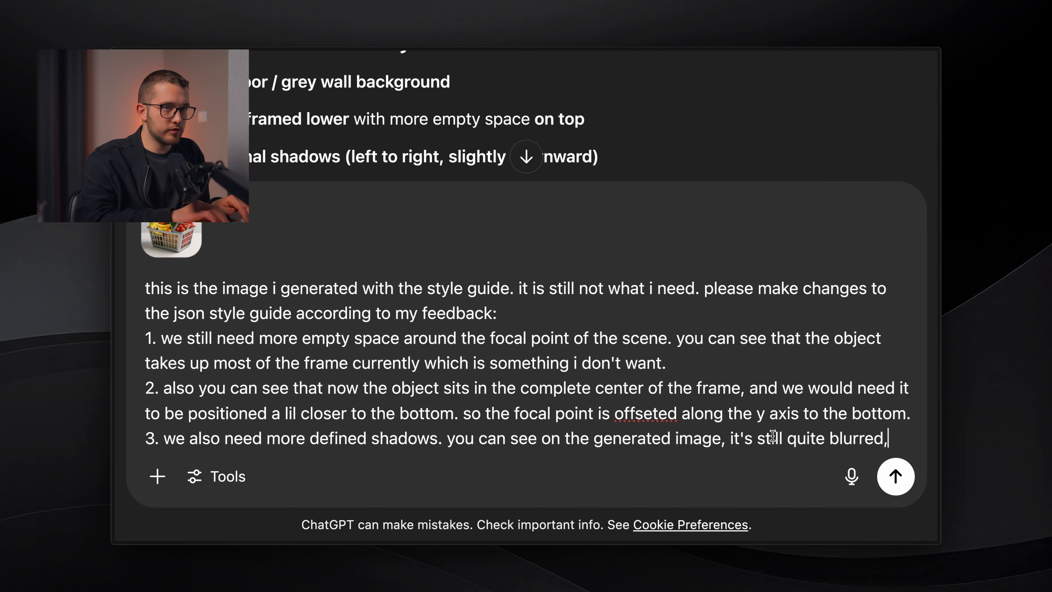
# Finish point 3 with "so make sure the edges of the shadow is sharper.".
pyautogui.write(' so make sure')
pyautogui.press('BackSpace')
pyautogui.press('BackSpace')
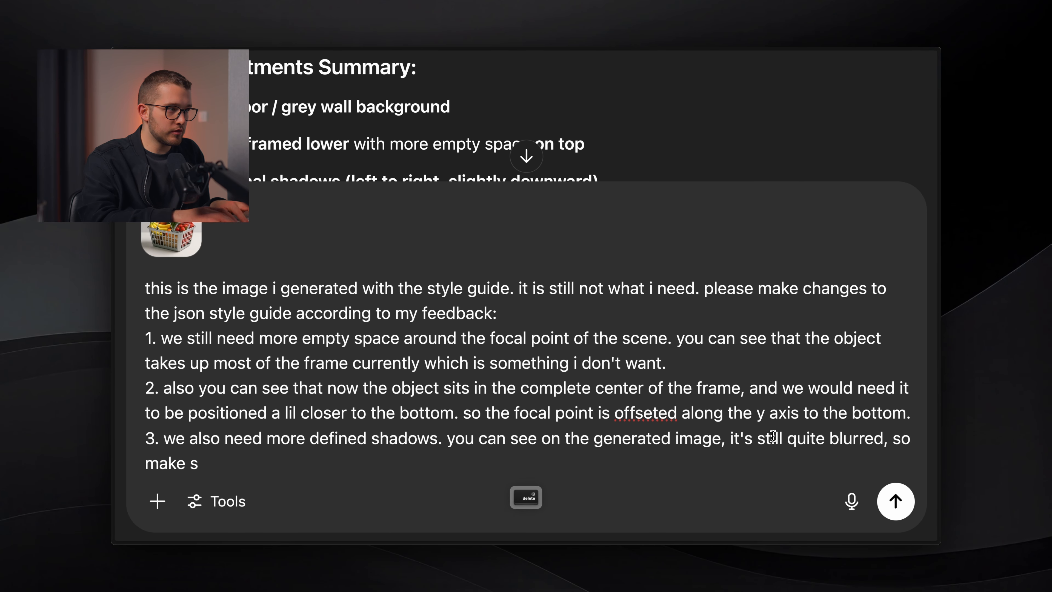
pyautogui.write('ure the edges of the shadow i')
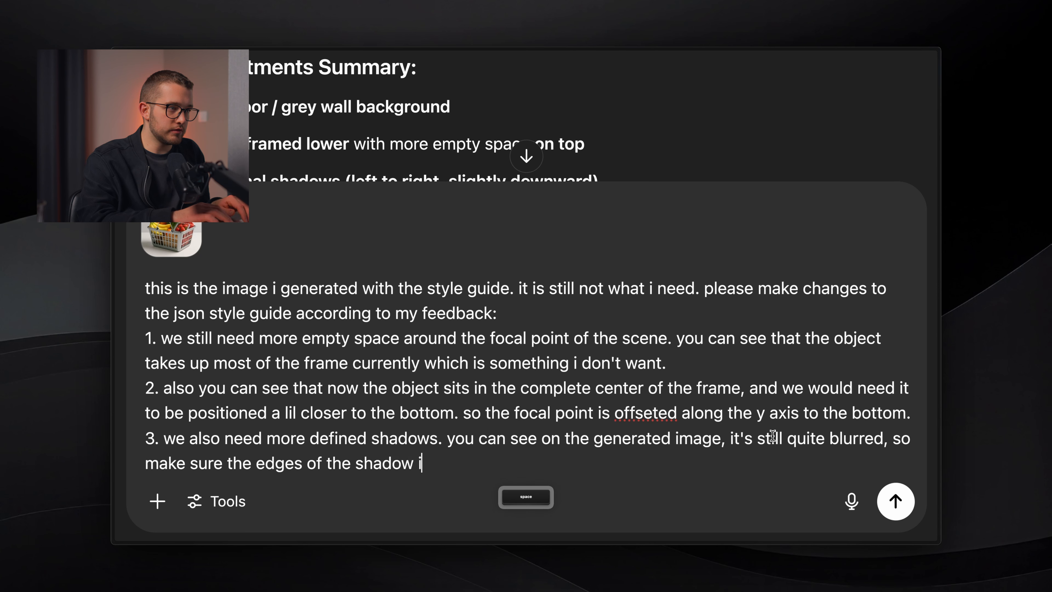
pyautogui.write('s sharper.')
# Append "please make the focal object way smaller." to the end of point 1 and send the message.
pyautogui.click(711, 355)
pyautogui.write('plea')
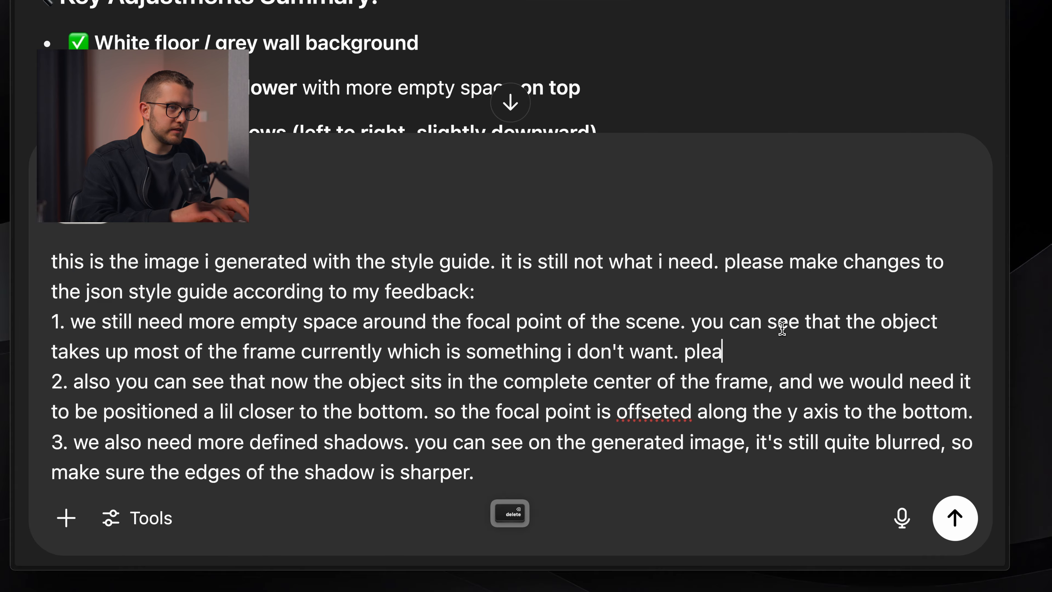
pyautogui.write('se make the focal ')
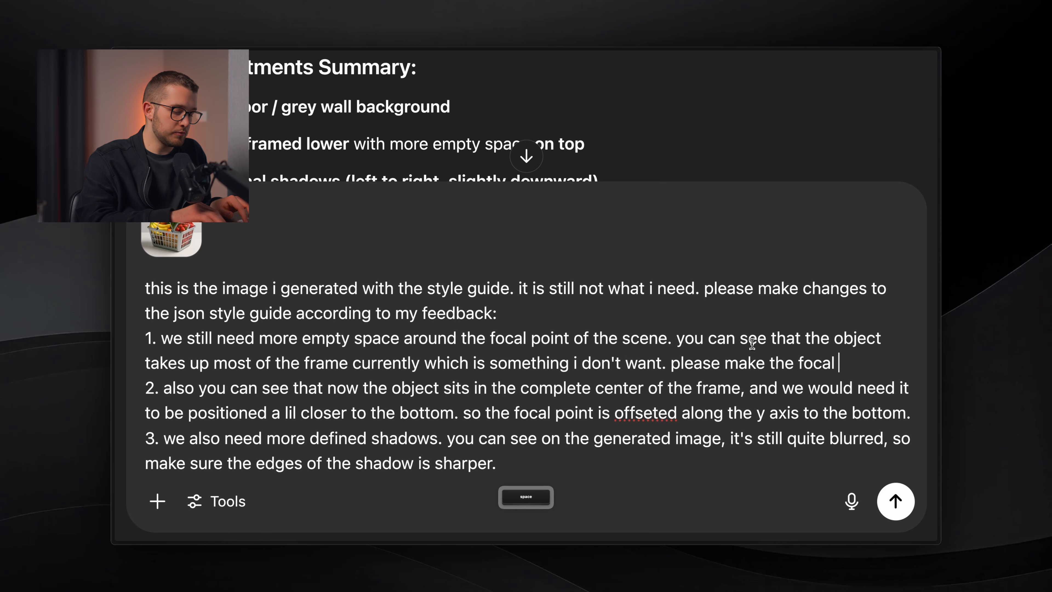
pyautogui.write('object mud')
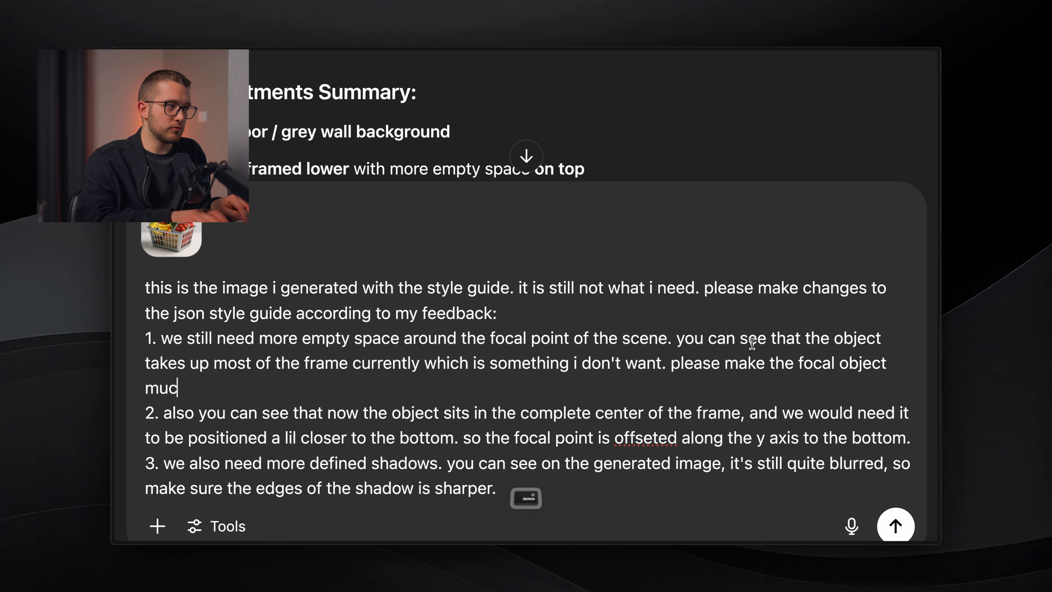
pyautogui.press('BackSpace')
pyautogui.press('BackSpace')
pyautogui.press('BackSpace')
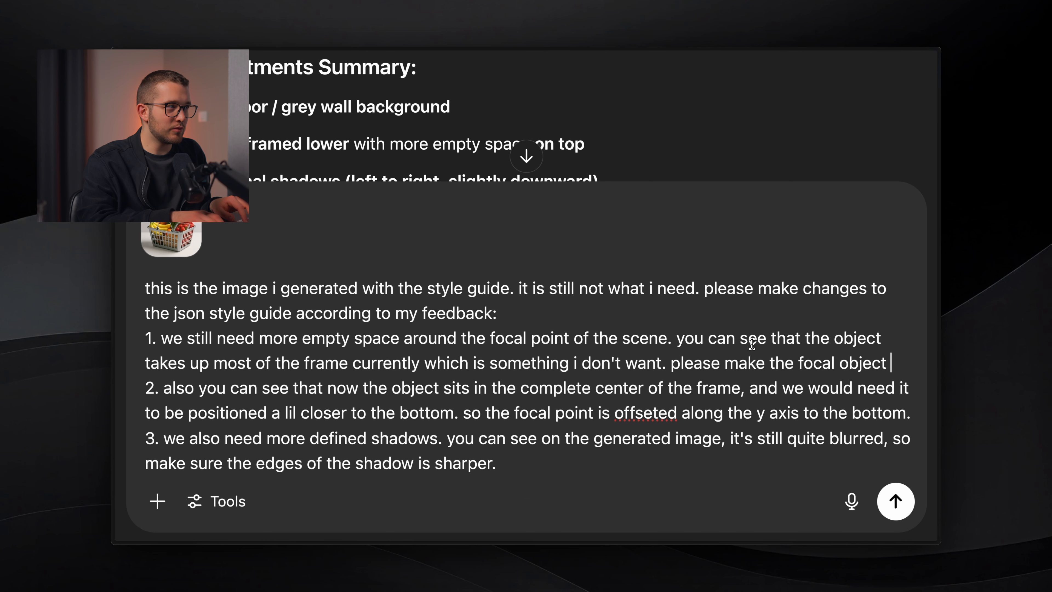
pyautogui.write('way smaller.')
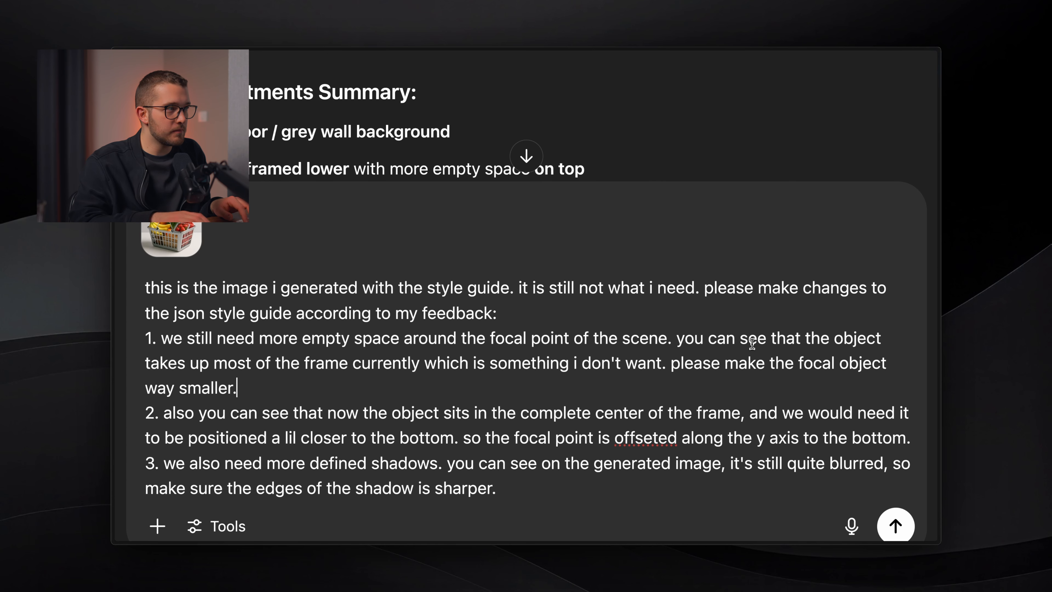
pyautogui.press('Return')
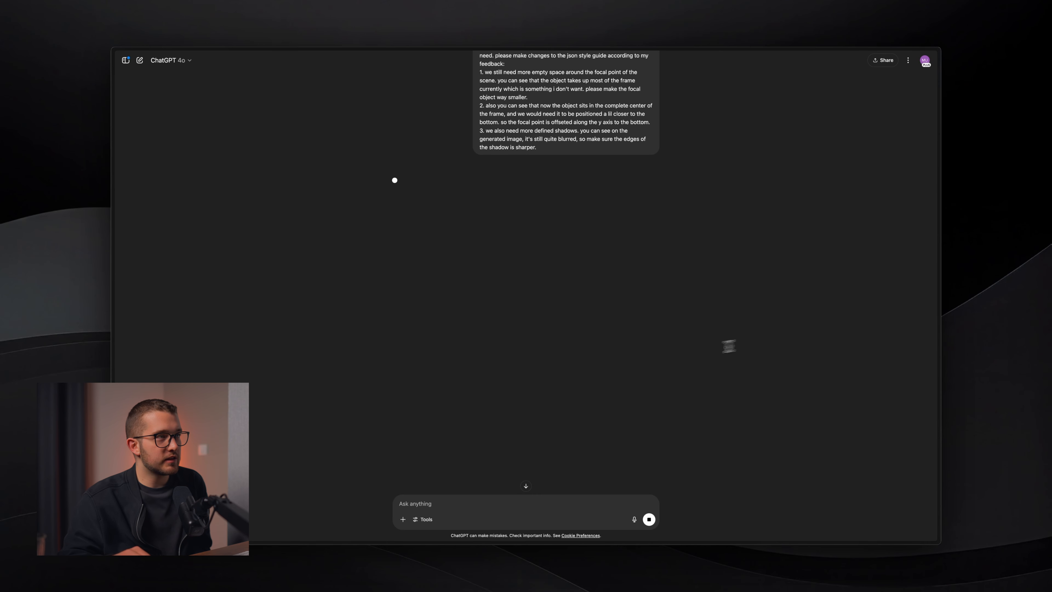
# Copy the revised JSON style guide and submit it in a new chat with the prompt "create a scene with a shopping basked filled with groceries.".
pyautogui.scroll(4, 692, 350)
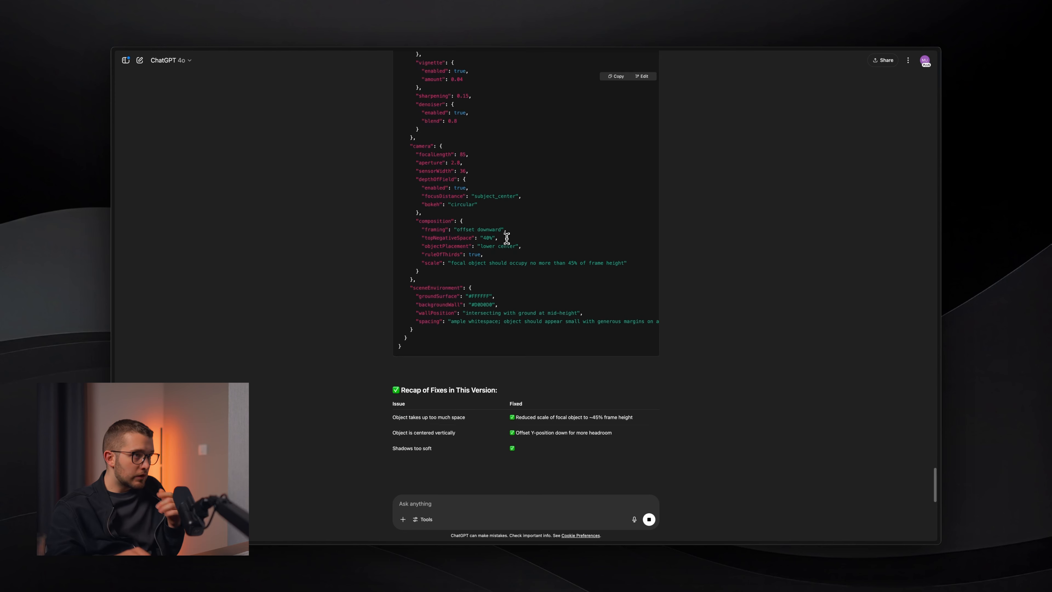
pyautogui.scroll(-5, 505, 236)
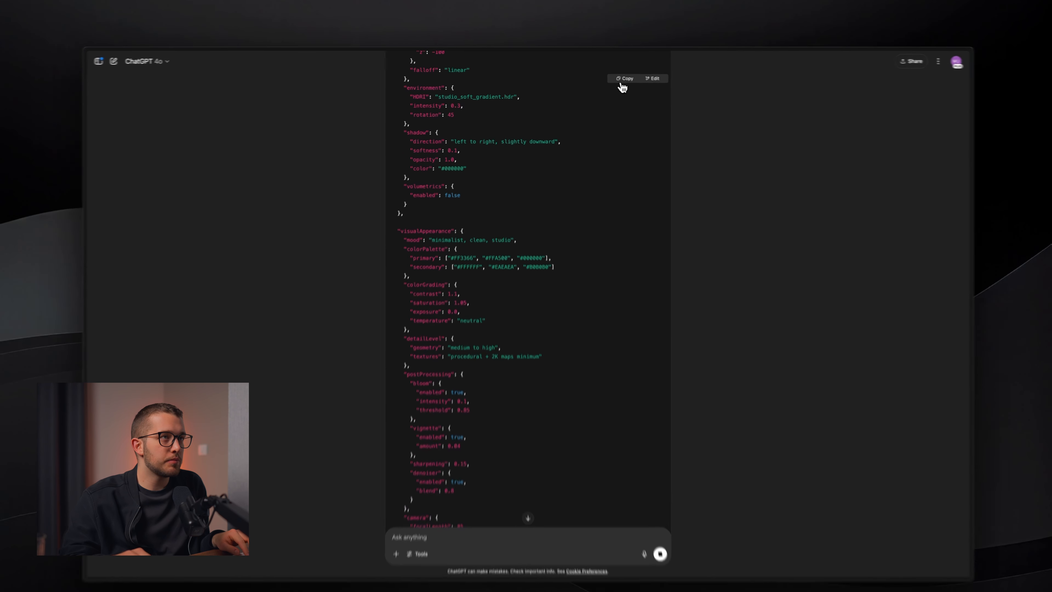
pyautogui.click(615, 76)
pyautogui.click(79, 63)
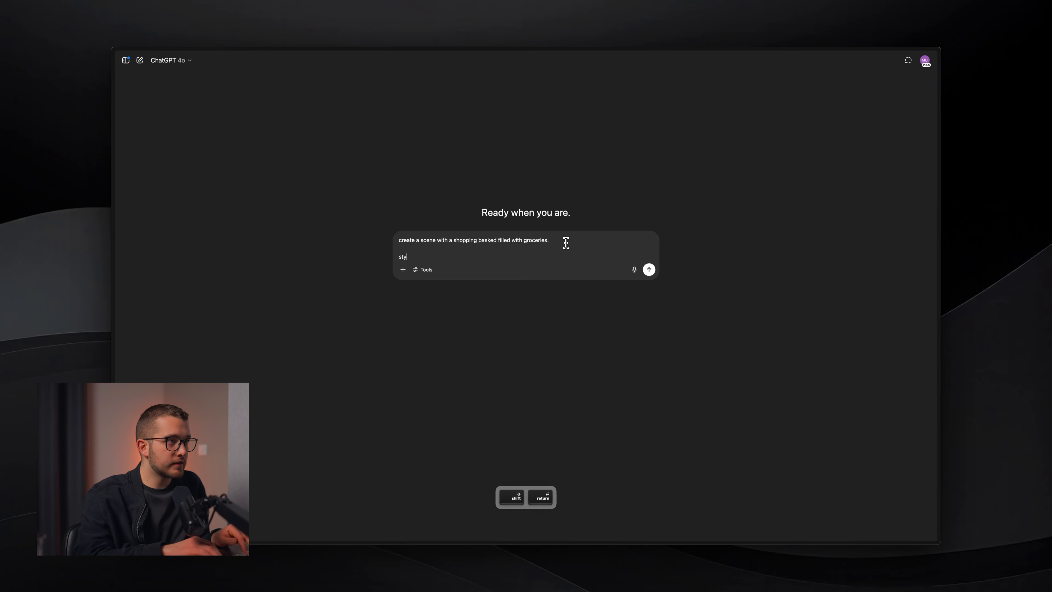
pyautogui.press('super+v')
pyautogui.press('Return')
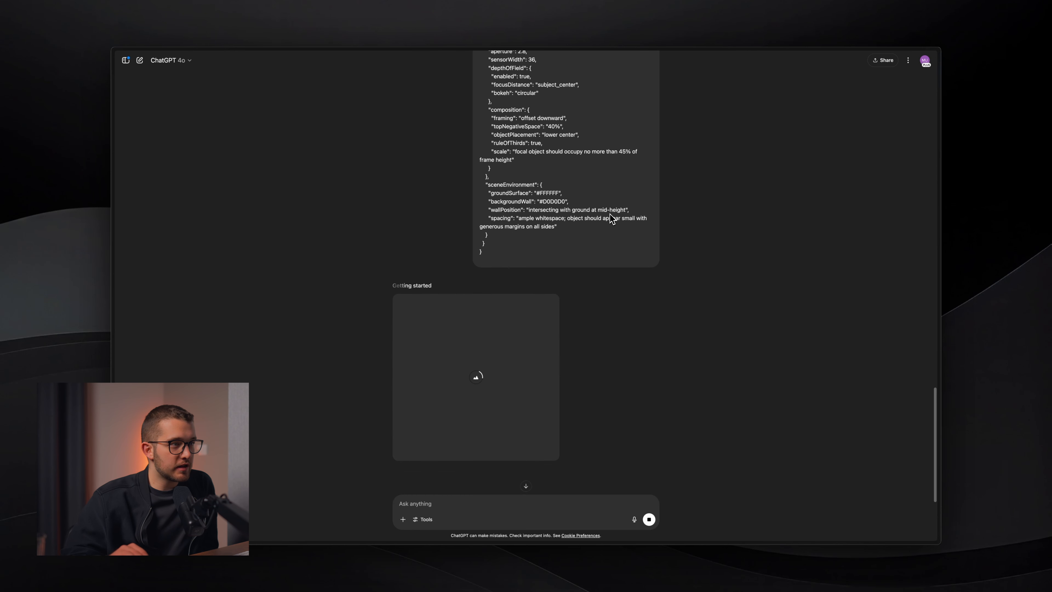
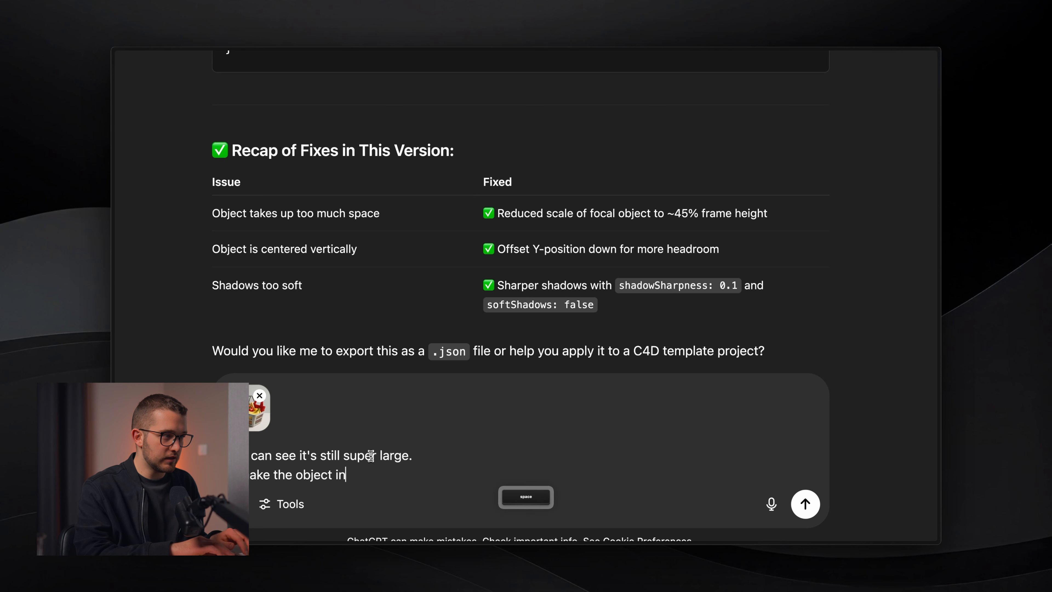
# Complete point 1 of the feedback with "scene MUCH smaller. take up only 20% of width and height.".
pyautogui.write('scene MUCH smalle')
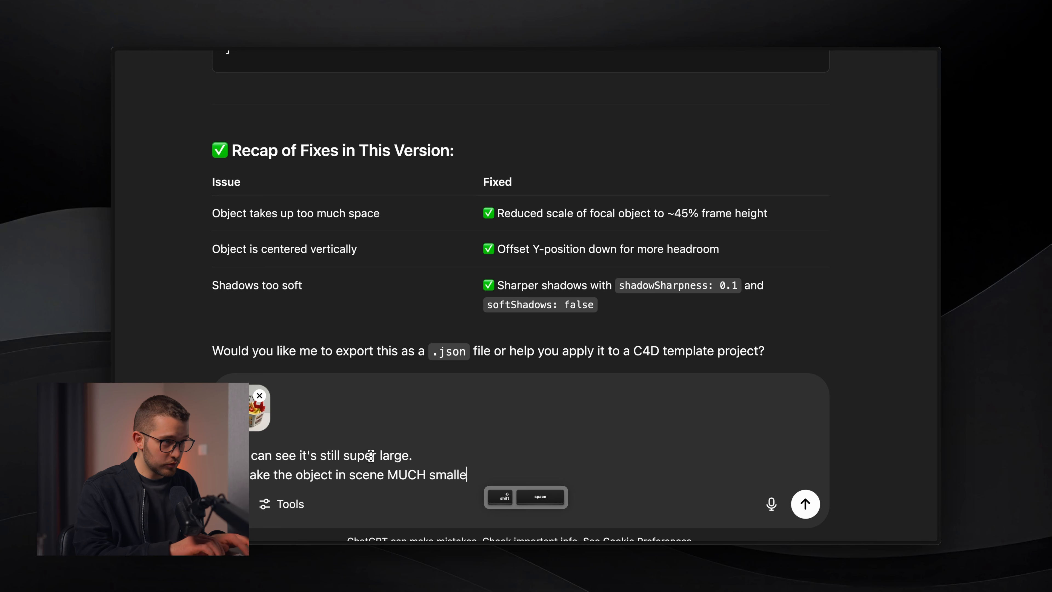
pyautogui.write('r. take up on')
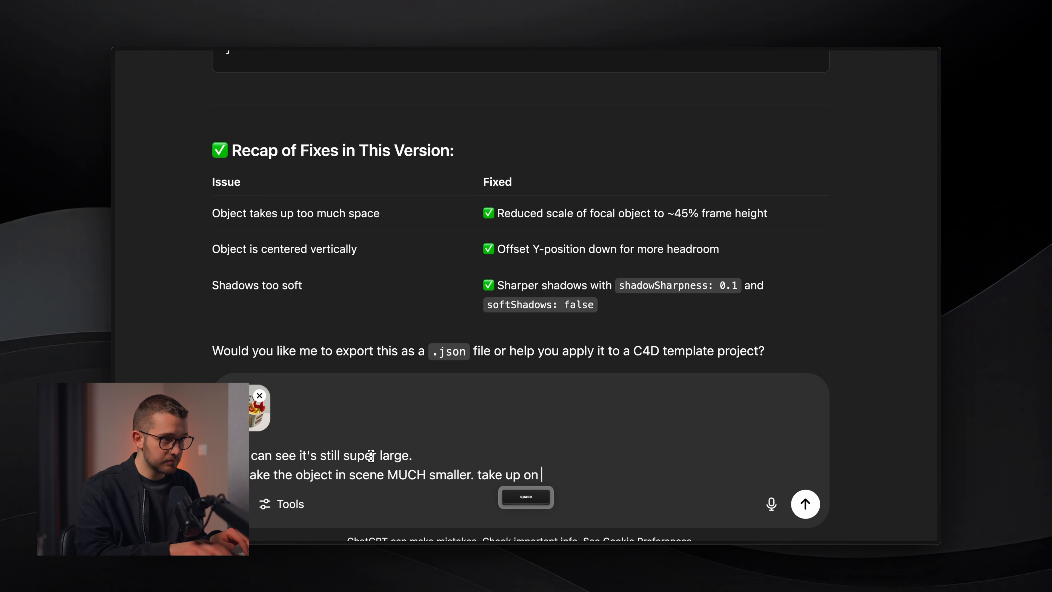
pyautogui.write('ly 20')
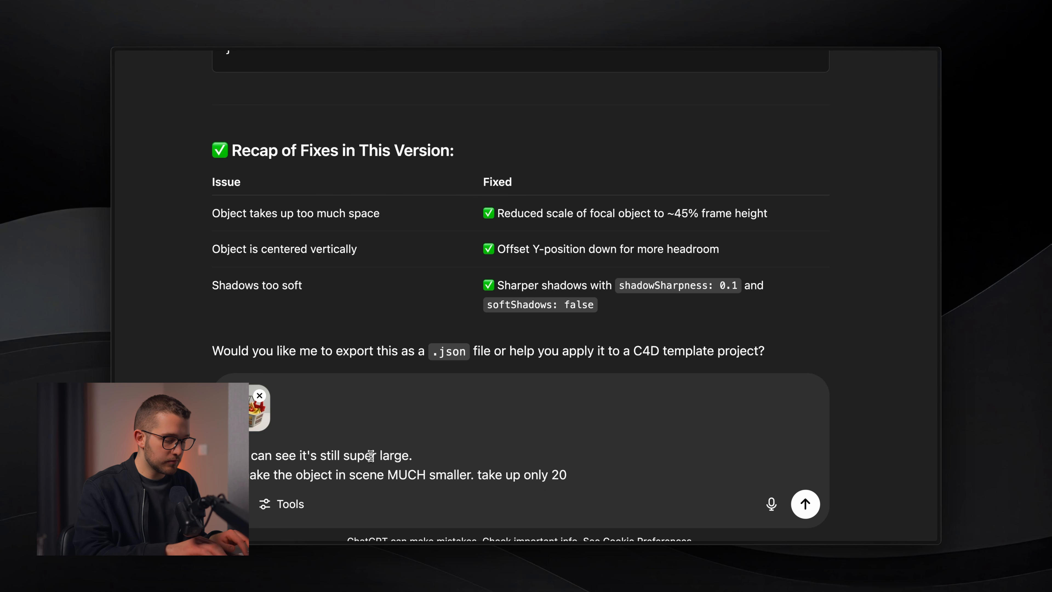
pyautogui.write('% of wi')
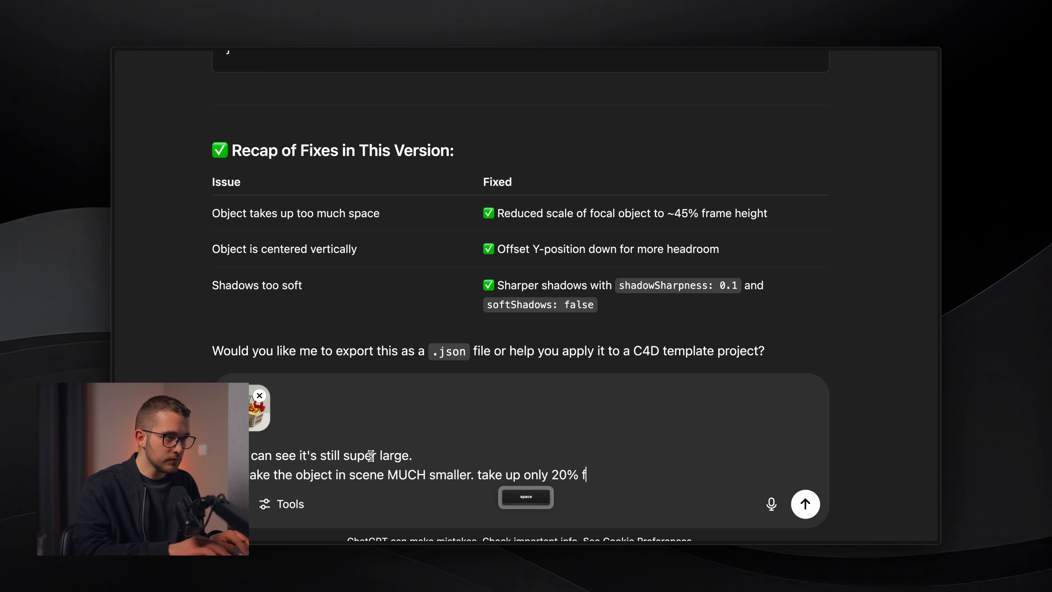
pyautogui.write('dth an')
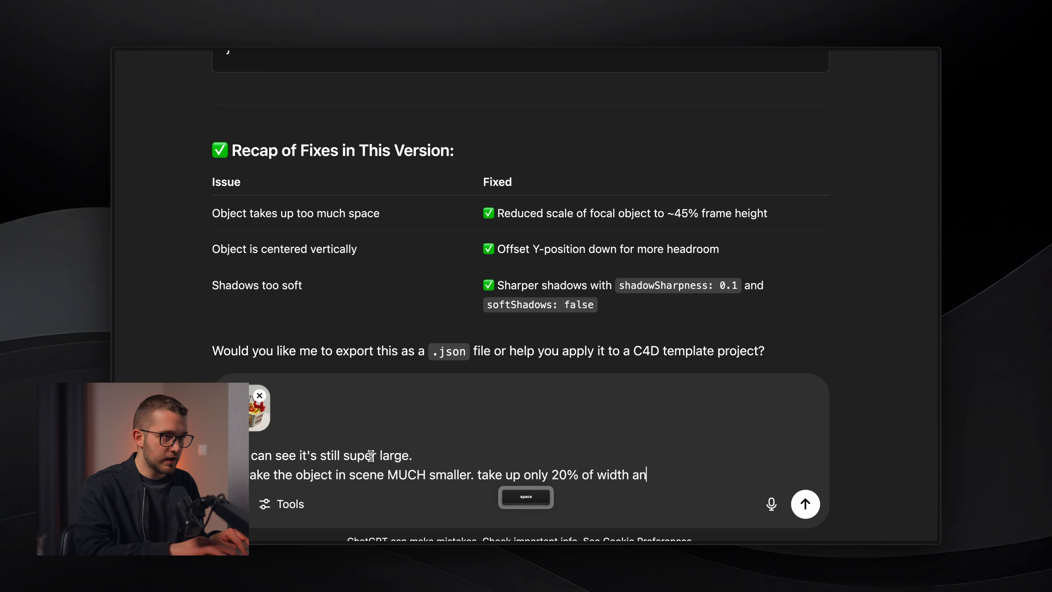
pyautogui.write('d height.')
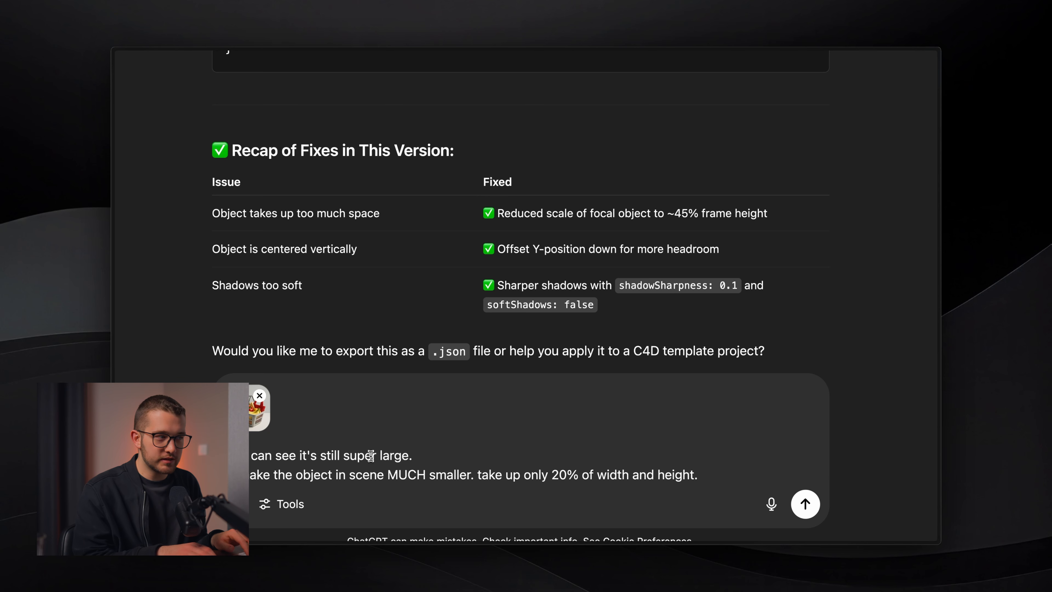
# Add point 2, "make the shadow sharper then this. no blur needed.", and send the feedback message.
pyautogui.hotkey('shift', 'Return')
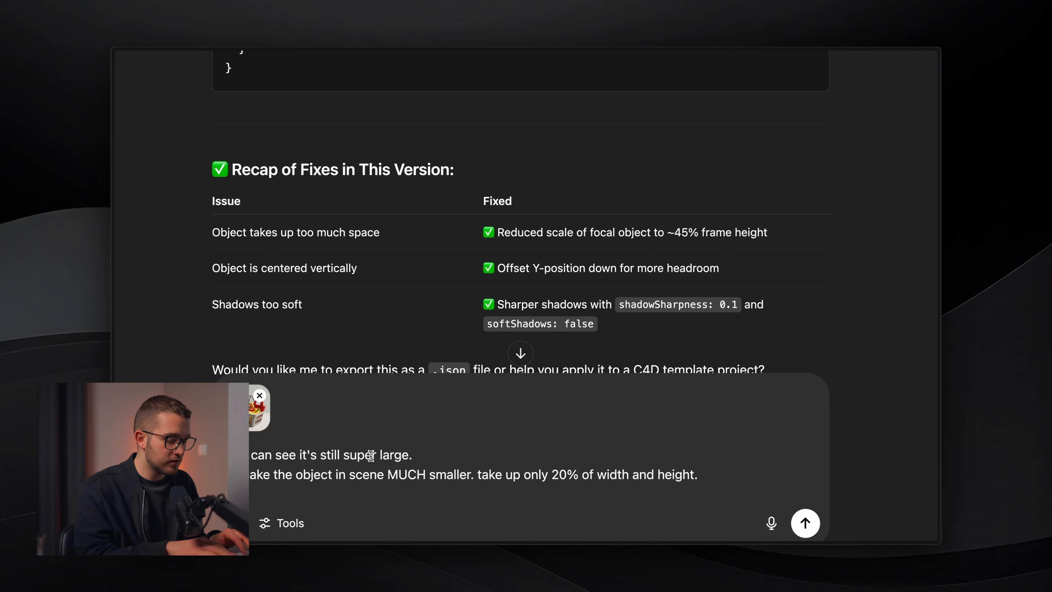
pyautogui.write('make the shadow s')
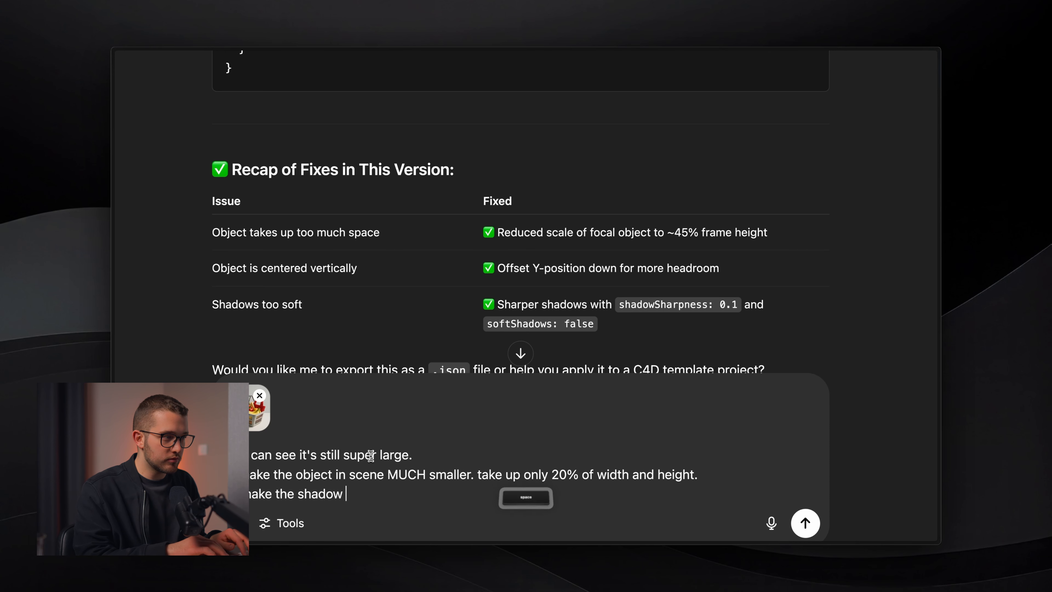
pyautogui.write('harper then th')
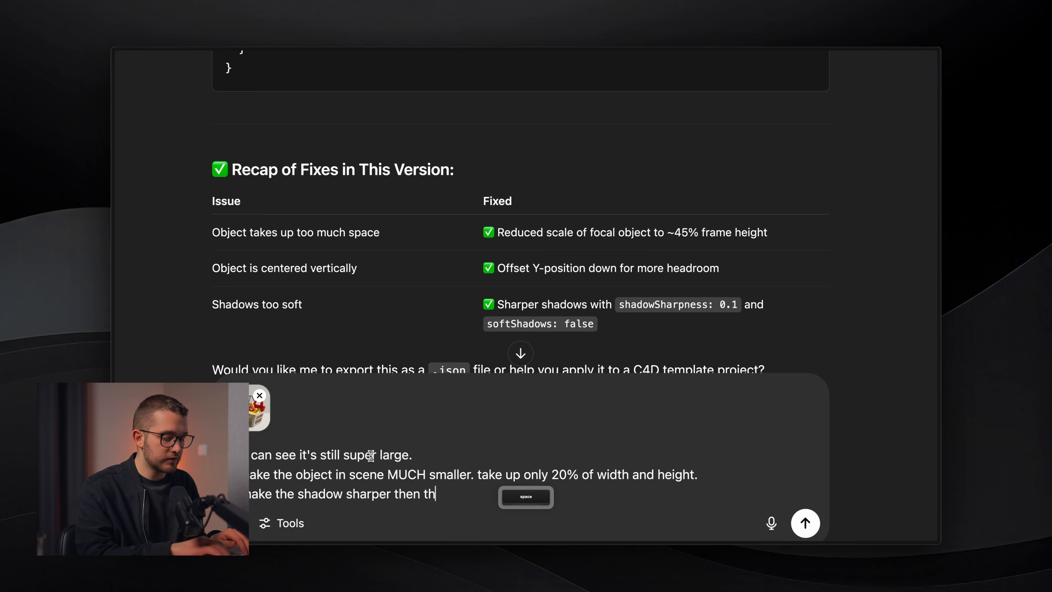
pyautogui.write('is. no blu')
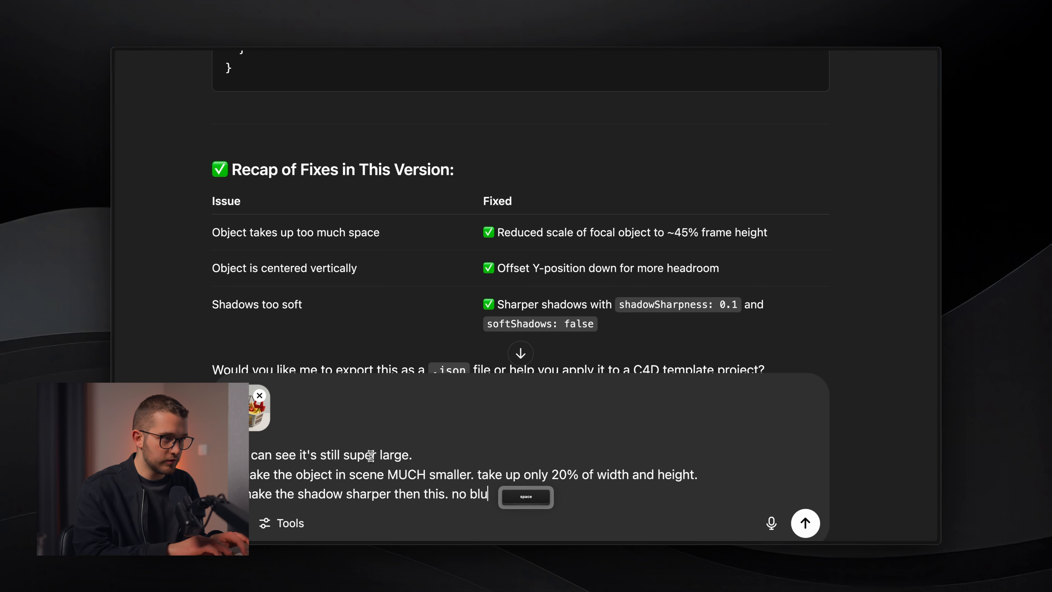
pyautogui.write('r needed.')
pyautogui.press('Return')
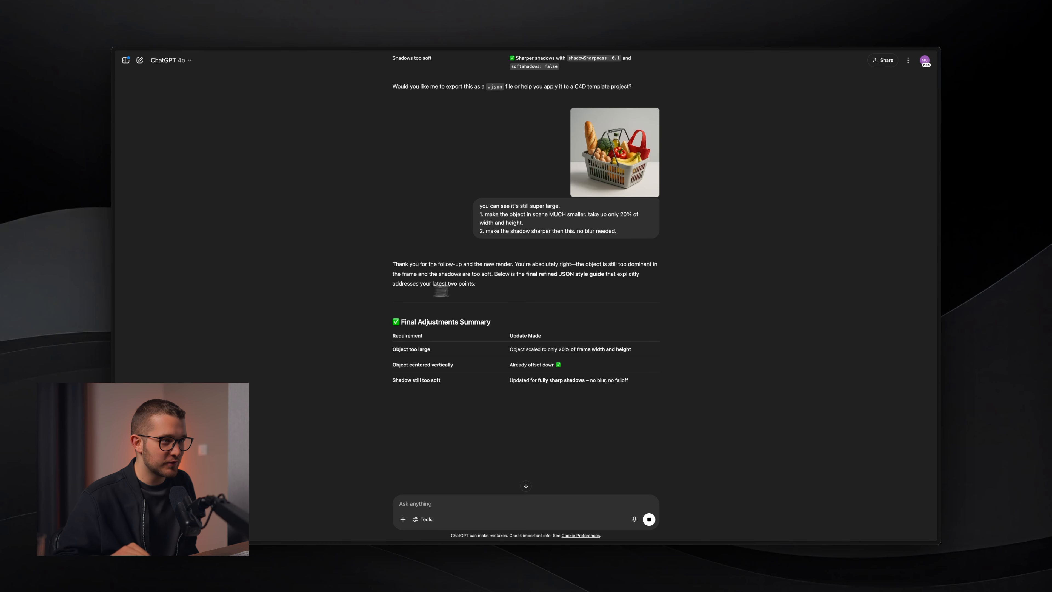
# Copy the revised JSON and submit it in a new chat after "create a shopping basked with a few groceries." and "style:".
pyautogui.scroll(-5, 455, 290)
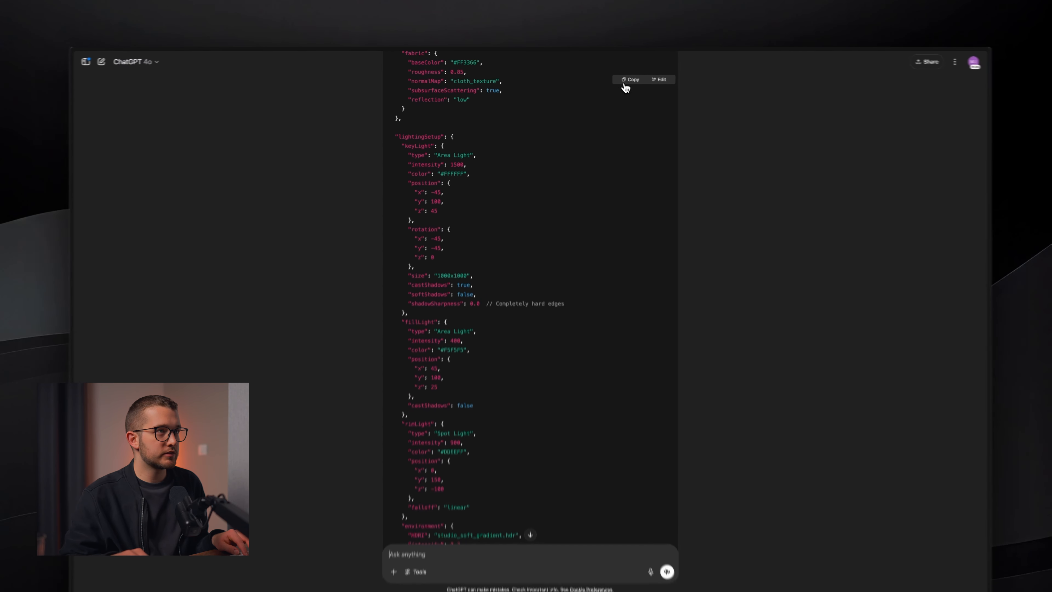
pyautogui.click(101, 61)
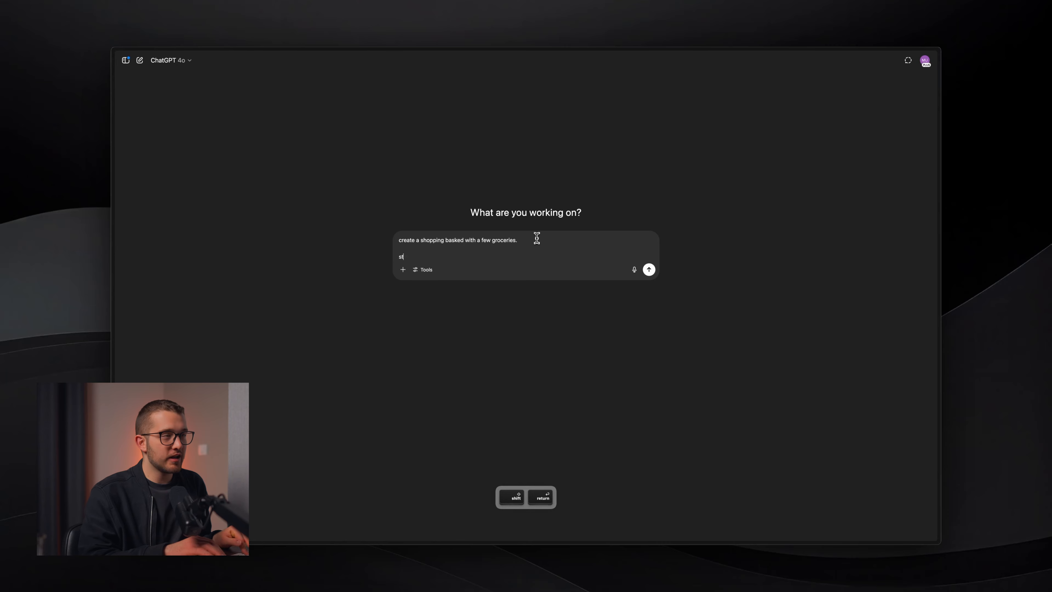
pyautogui.write('tyle:')
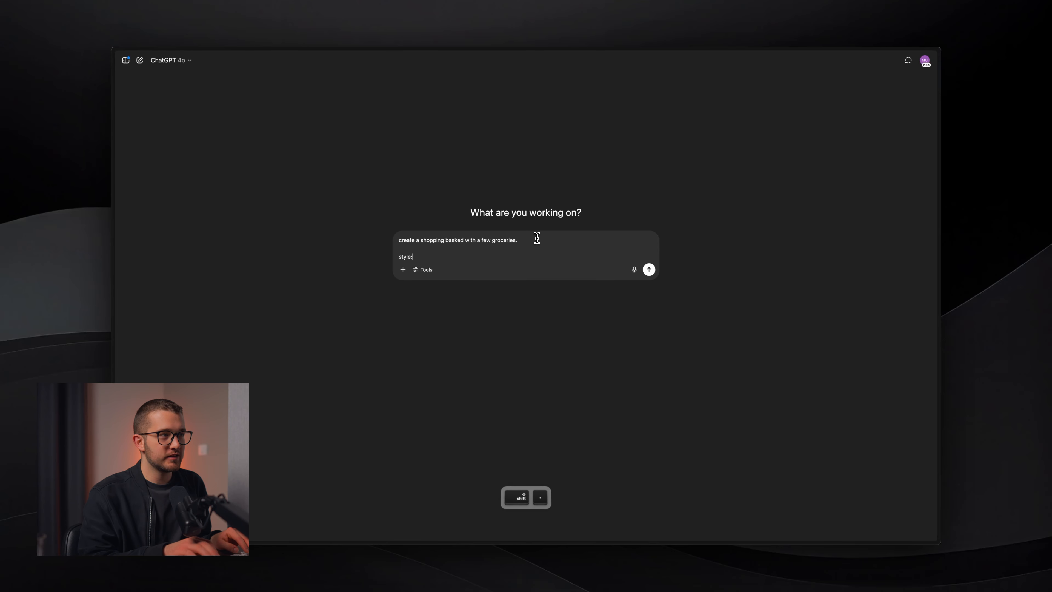
pyautogui.hotkey('shift', 'Return')
pyautogui.press('super+v')
pyautogui.press('Return')
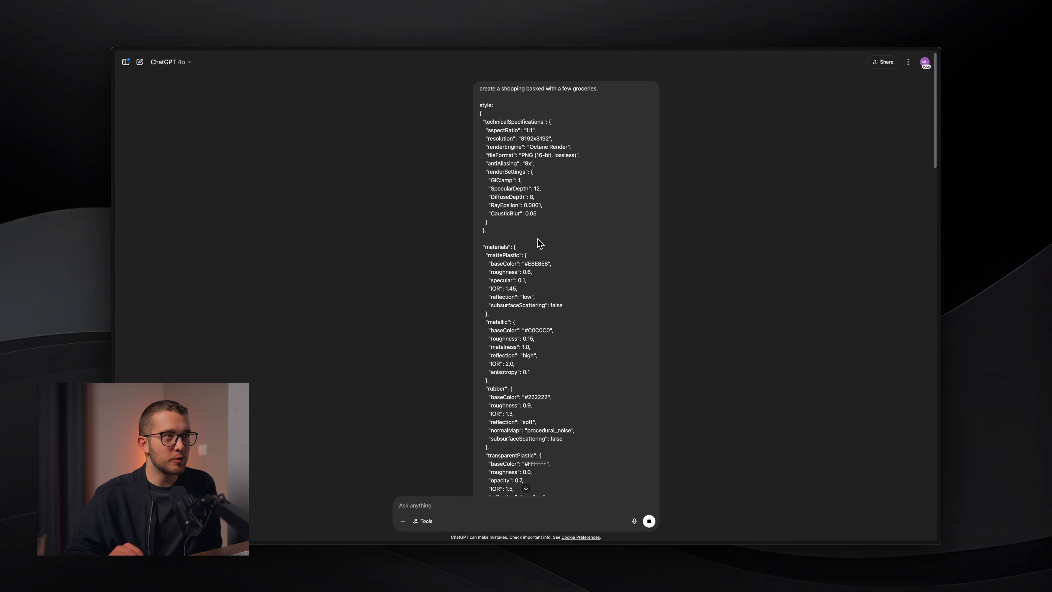
# Examine the newly generated grocery basket image at full size and check it against the composition settings in the JSON prompt.
pyautogui.doubleClick(551, 88)
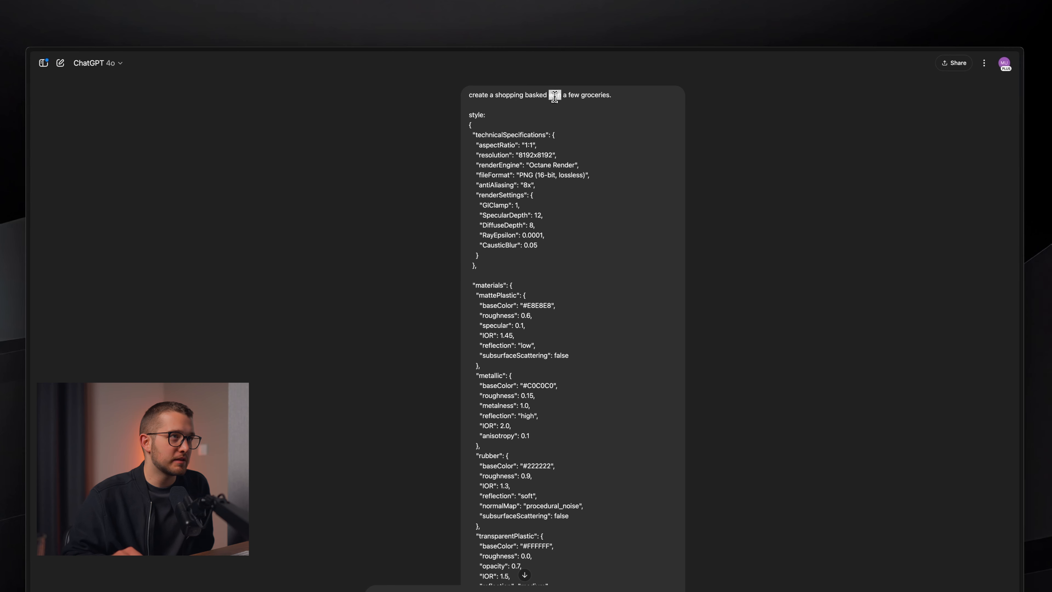
pyautogui.scroll(-15, 554, 219)
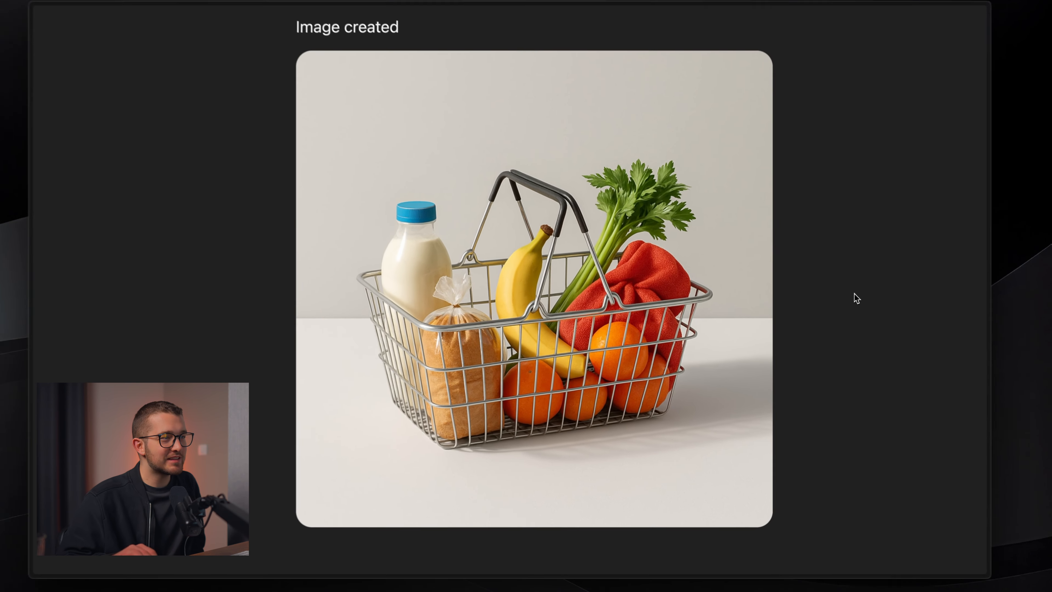
pyautogui.click(758, 336)
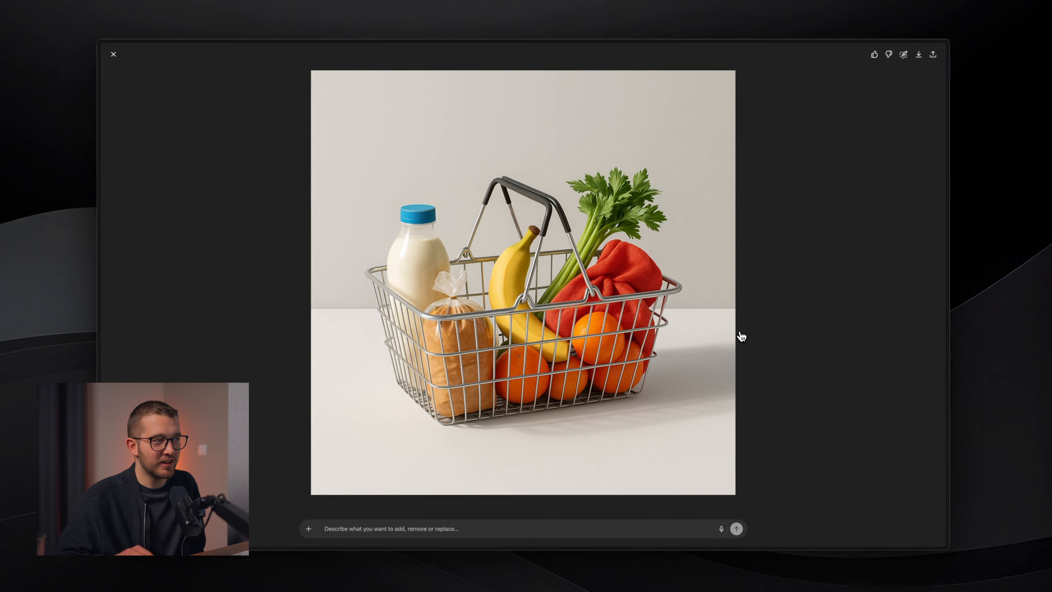
pyautogui.press('Escape')
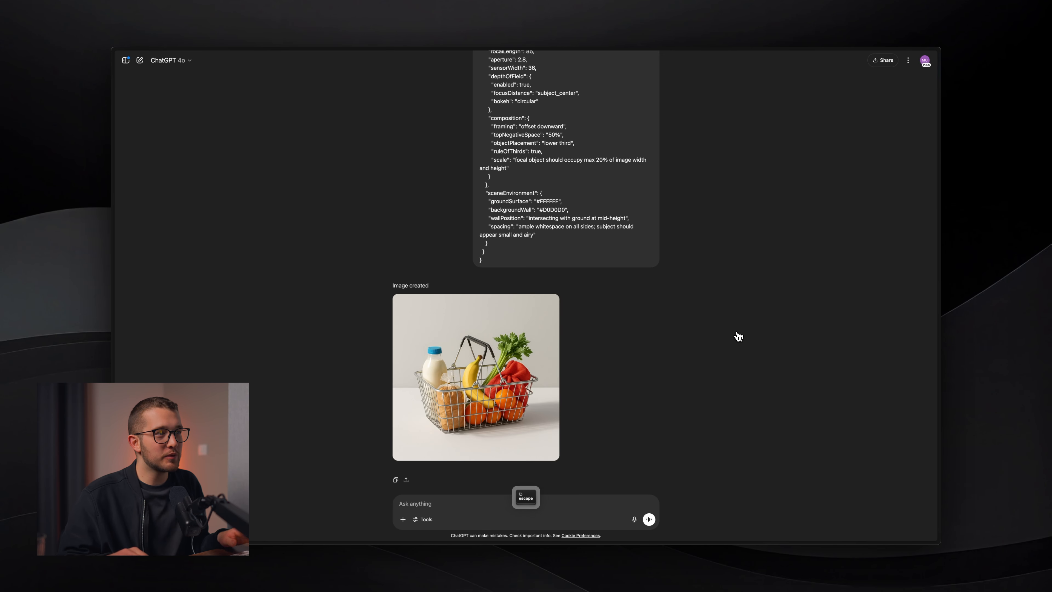
pyautogui.scroll(-2, 531, 374)
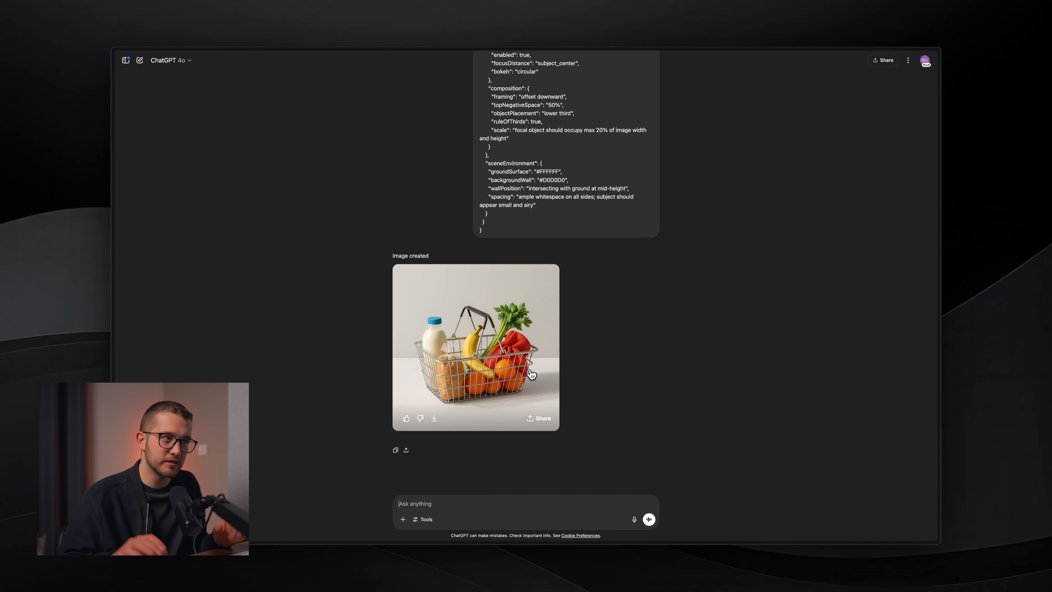
pyautogui.scroll(1, 603, 361)
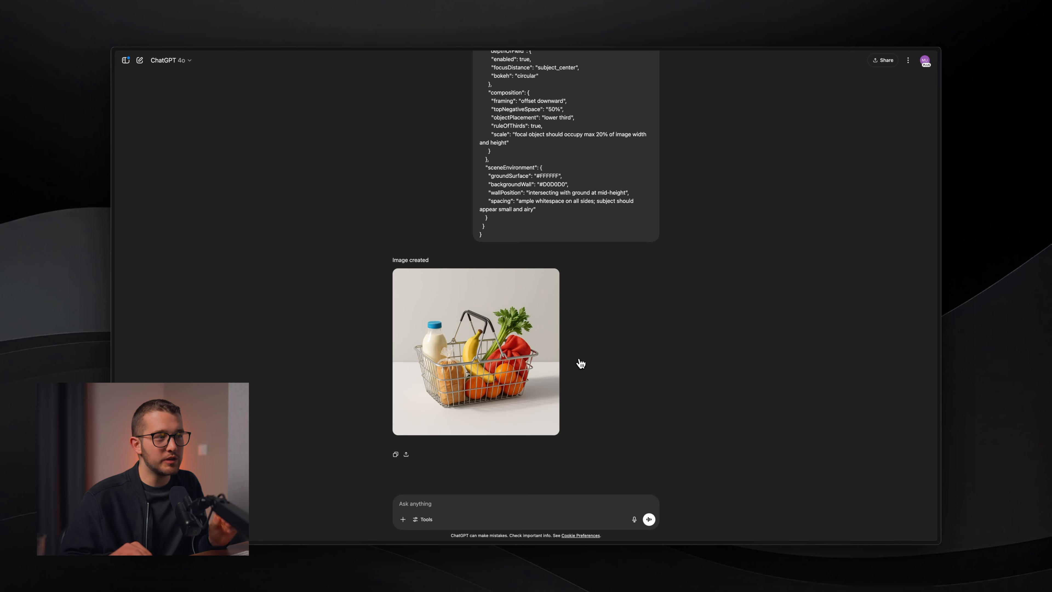
pyautogui.click(466, 396)
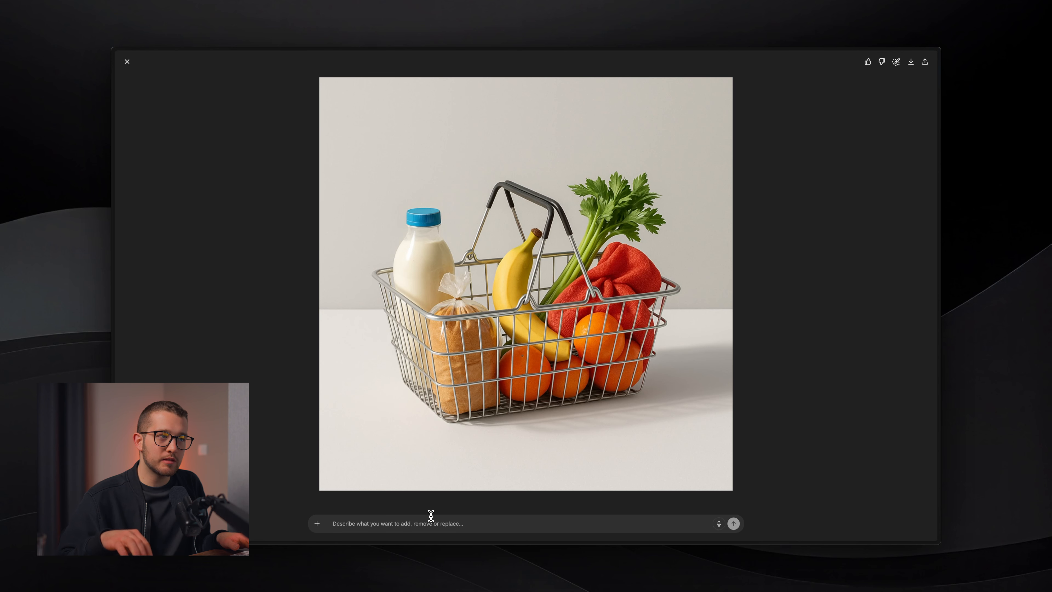
pyautogui.press('Escape')
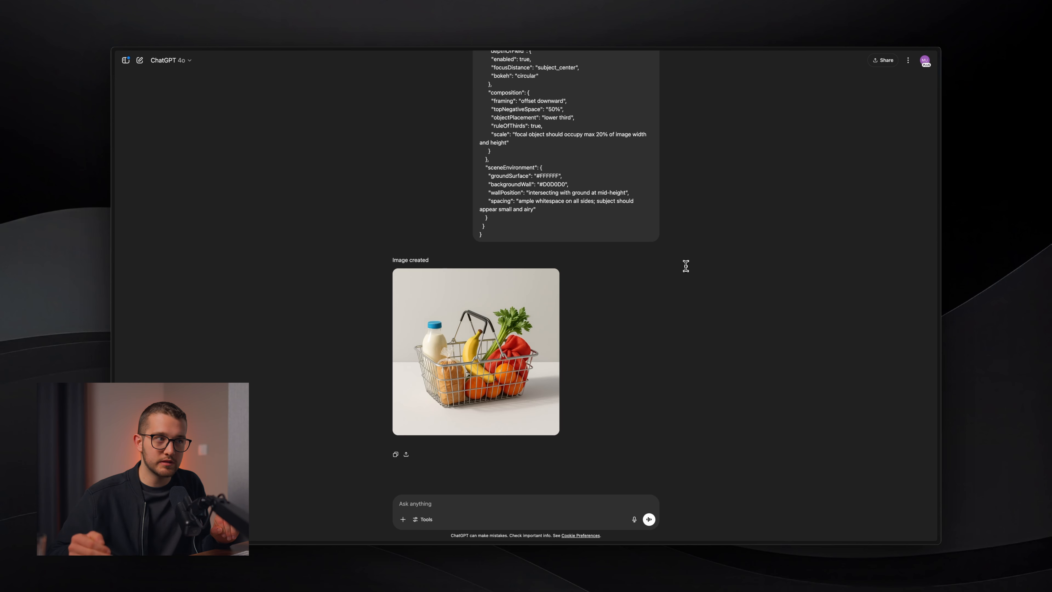
pyautogui.click(527, 349)
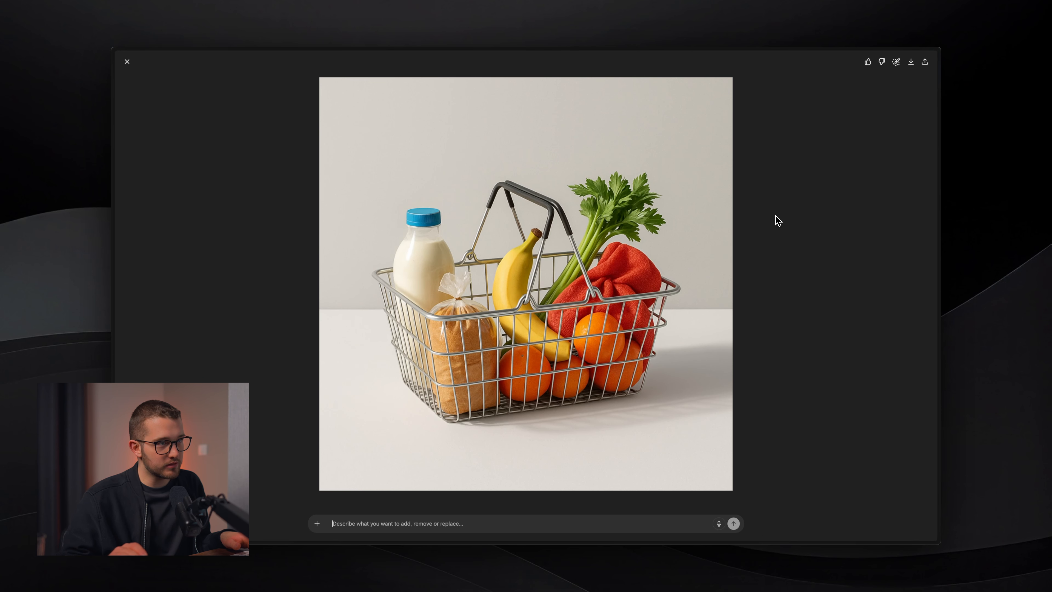
pyautogui.press('Escape')
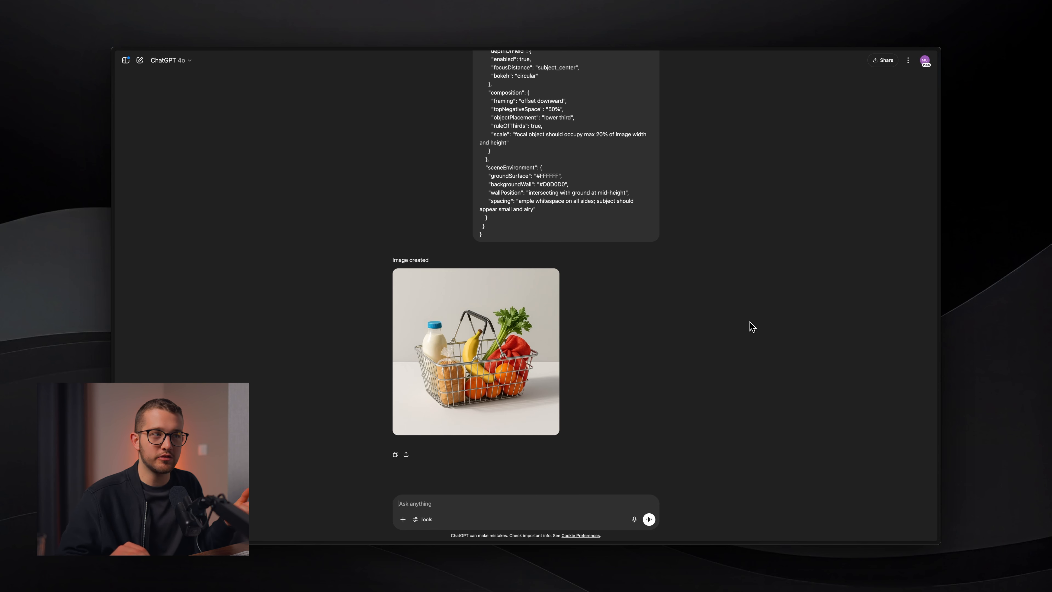
# Copy the generated basket image, switch to Figma and paste it flush beside the Upfront reference collage, with top edges aligned.
pyautogui.click(472, 355)
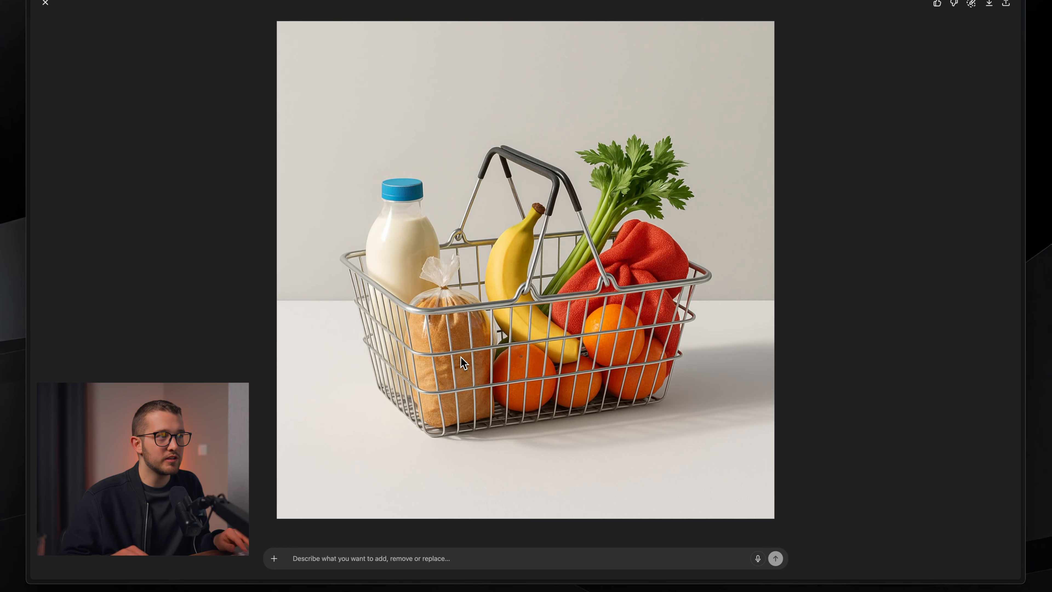
pyautogui.rightClick(507, 309)
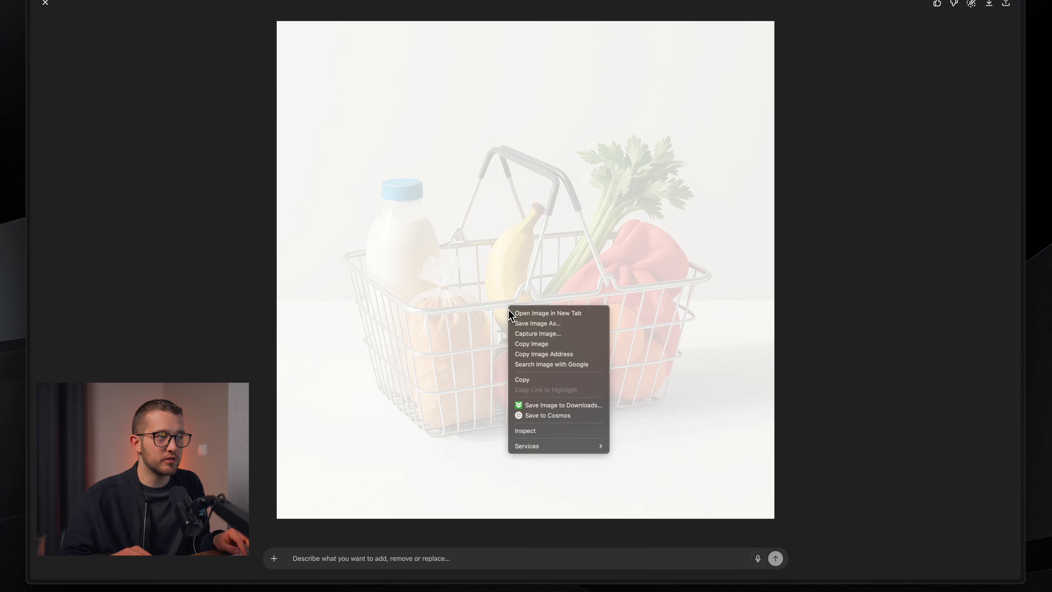
pyautogui.click(528, 344)
pyautogui.press('super+Tab')
pyautogui.press('super+Tab')
pyautogui.press('super+shift+Tab')
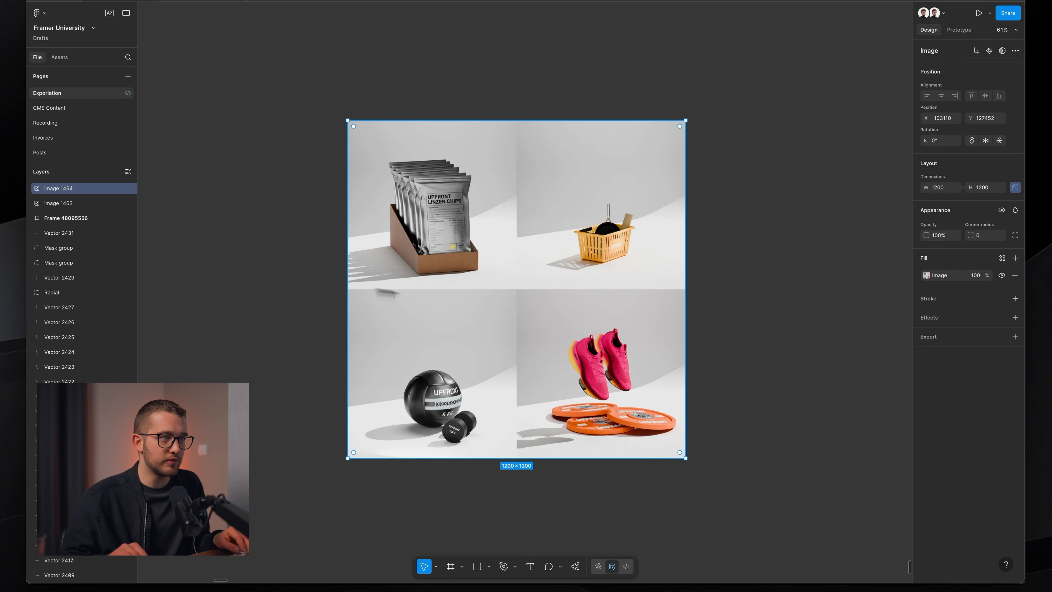
pyautogui.click(740, 327)
pyautogui.press('super+v')
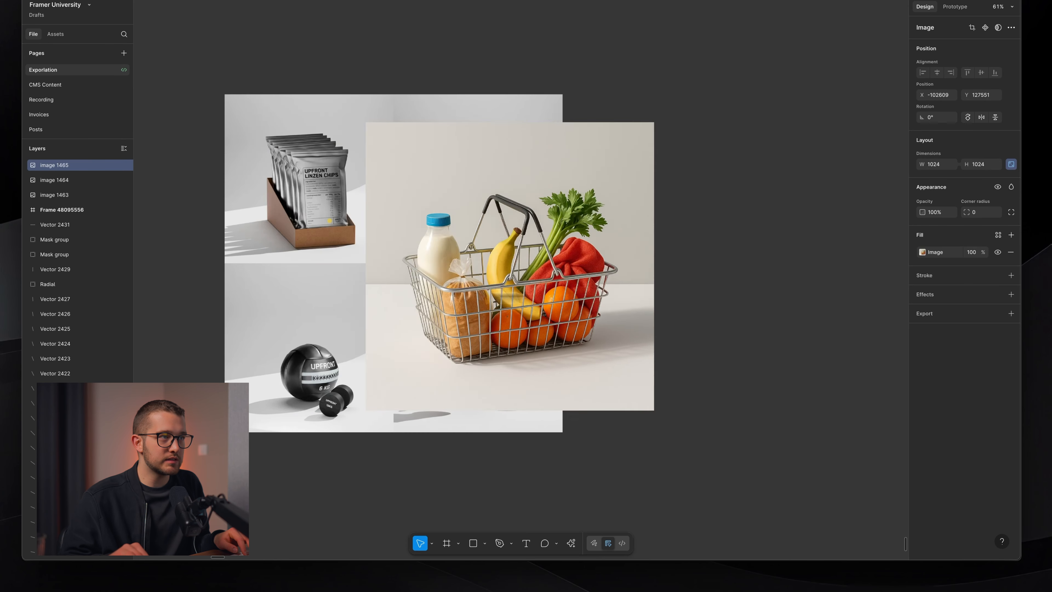
pyautogui.moveTo(523, 297); pyautogui.dragTo(719, 268)
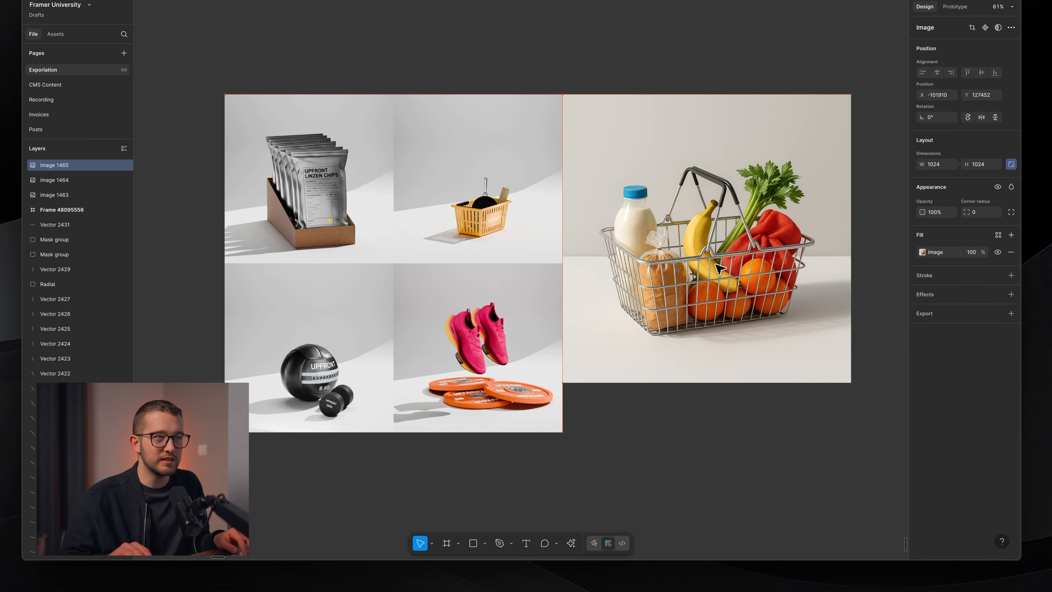
# Compare the pasted basket image with the reference collage for object size, placement, colour and shadows.
pyautogui.click(693, 409)
pyautogui.hscroll(2, 690, 422)
pyautogui.scroll(1, 690, 422)
pyautogui.click(617, 356)
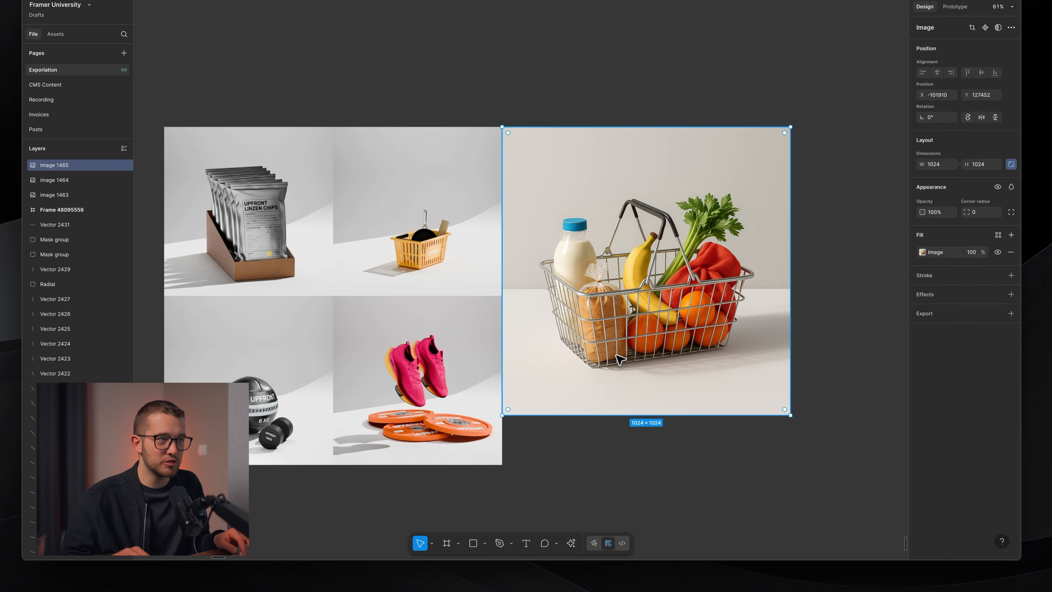
pyautogui.click(617, 433)
pyautogui.click(620, 398)
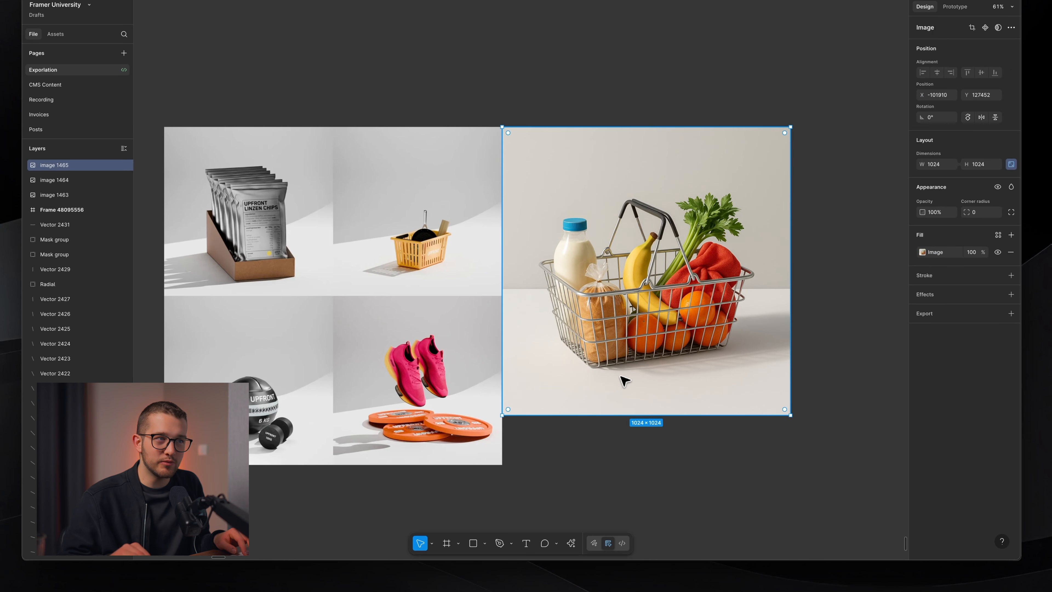
pyautogui.click(536, 463)
pyautogui.scroll(3, 415, 323)
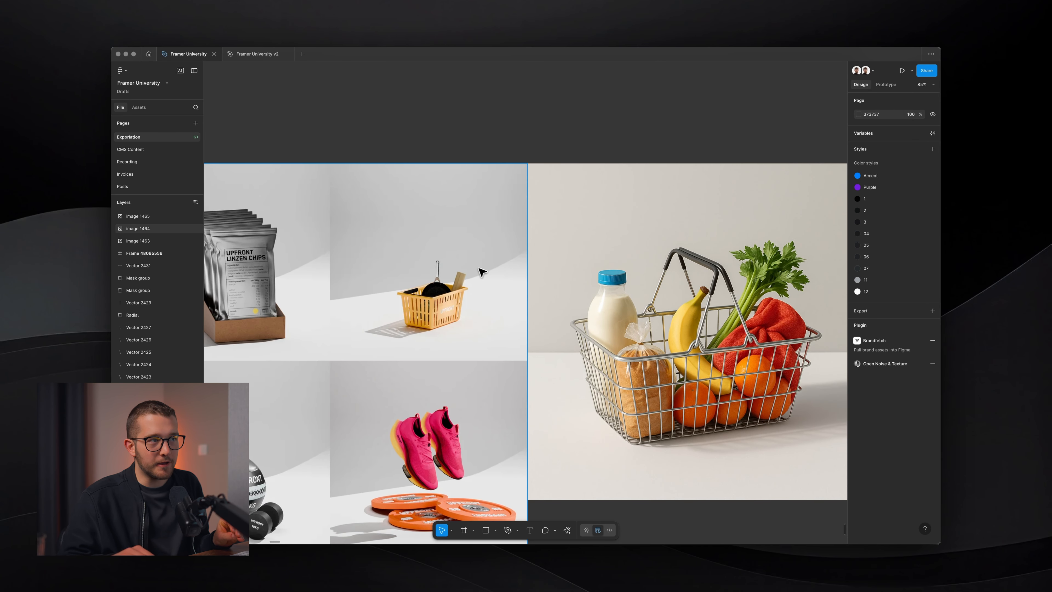
# Lower the temperature of the pasted basket image's fill slightly so its warm backdrop matches the reference collage's neutral grey.
pyautogui.click(697, 283)
pyautogui.hscroll(2, 697, 283)
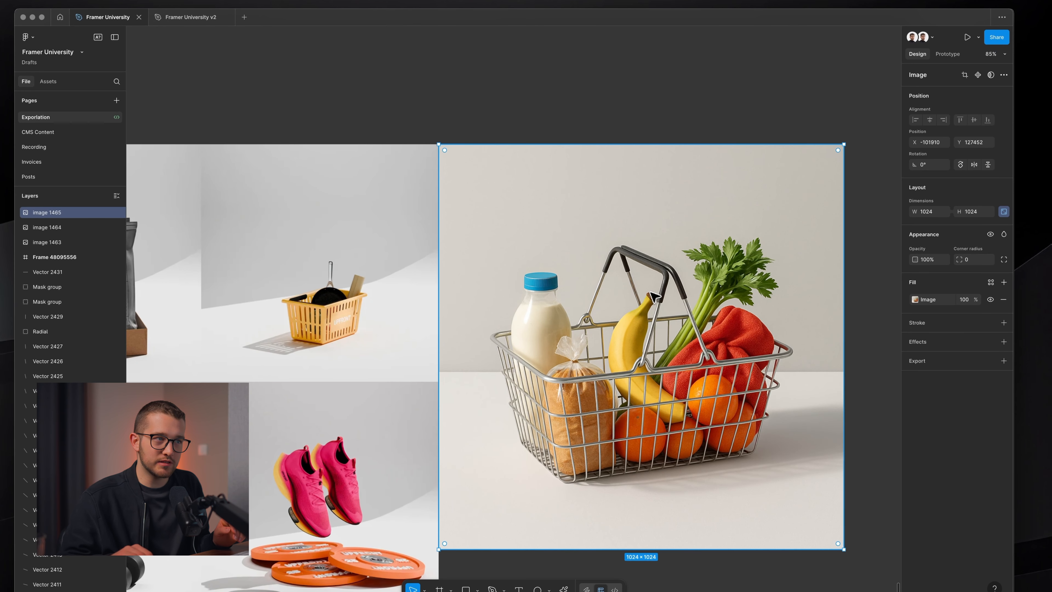
pyautogui.click(915, 299)
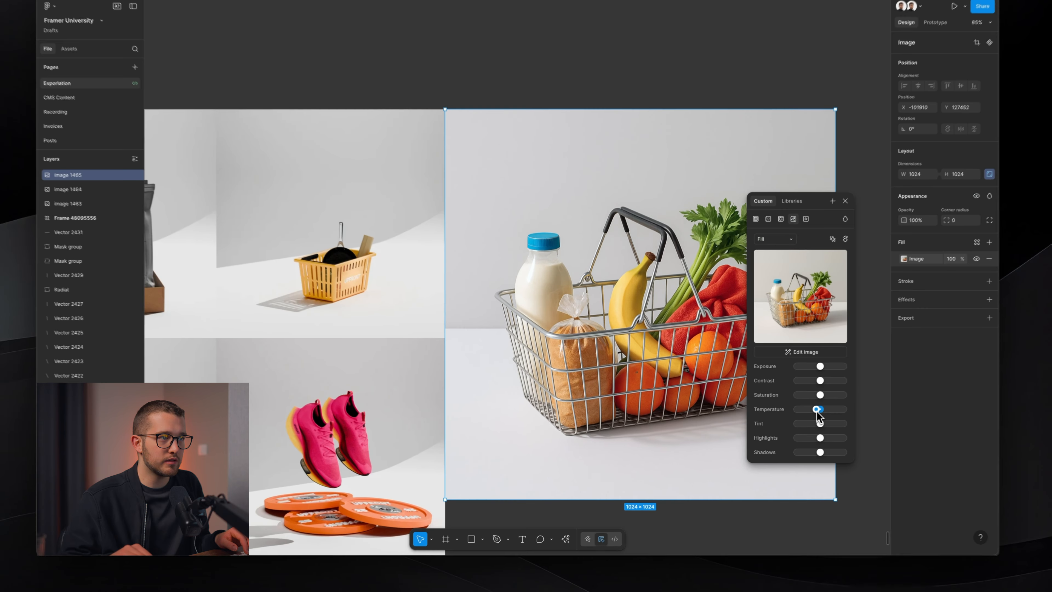
pyautogui.scroll(-10, 561, 385)
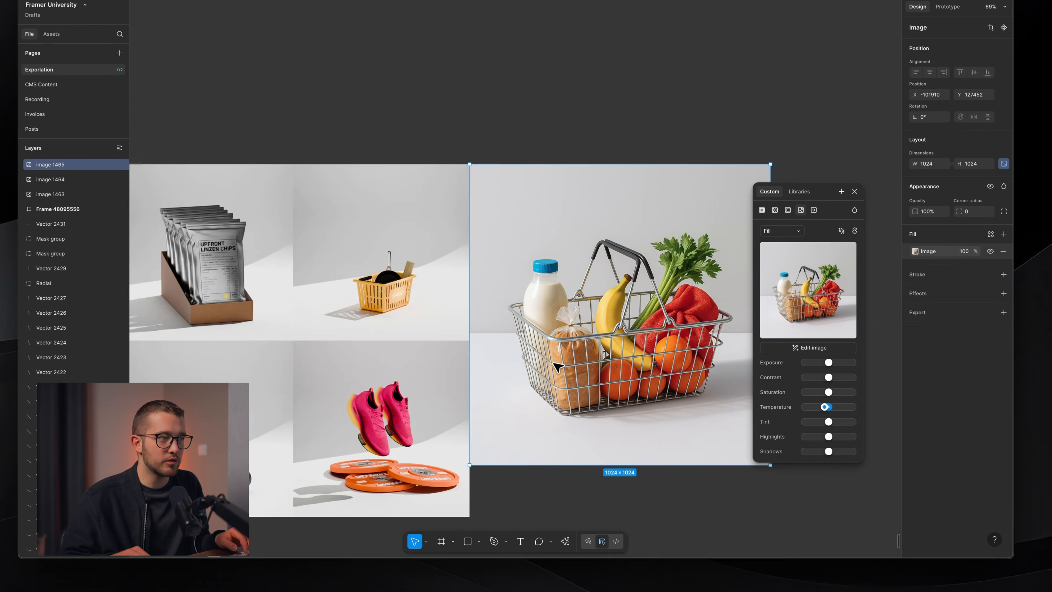
# Compare the basket image's backdrop with the reference collage, overlapping them and toggling the temperature adjustment between neutral and cooler.
pyautogui.scroll(5, 557, 367)
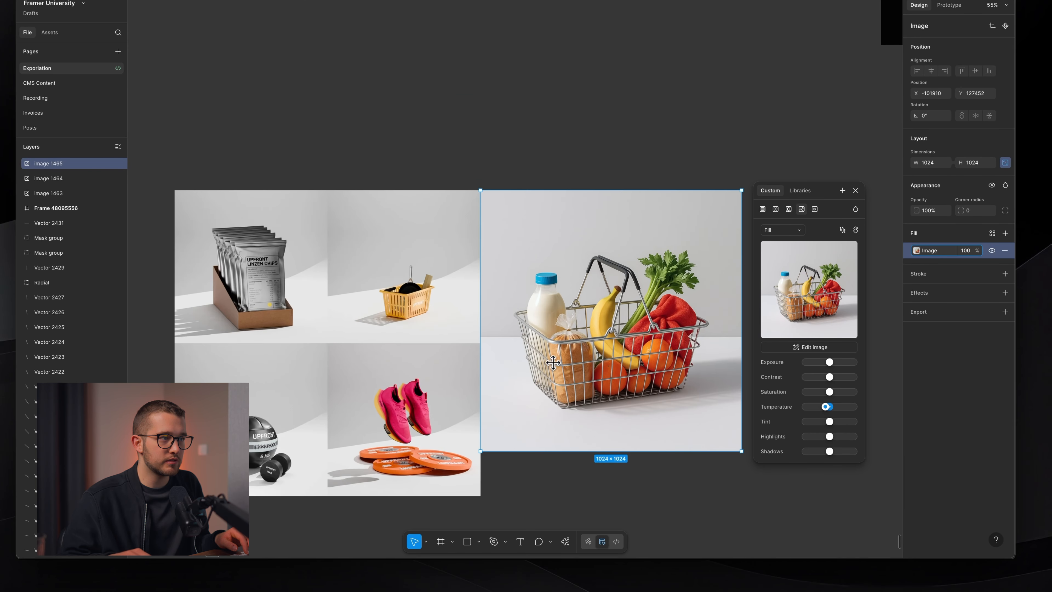
pyautogui.scroll(3, 455, 327)
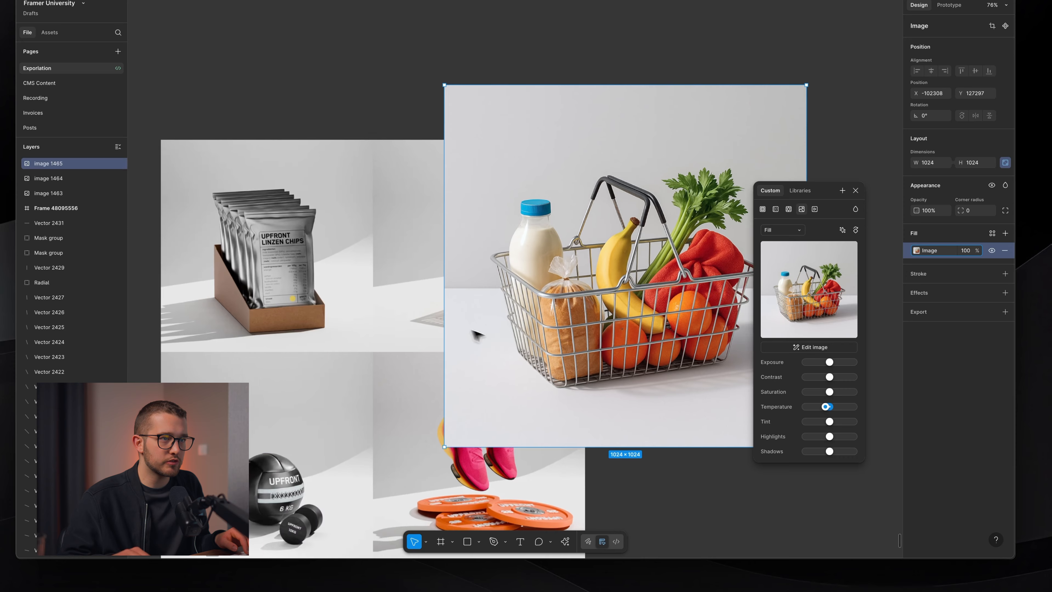
pyautogui.hscroll(-2, 469, 334)
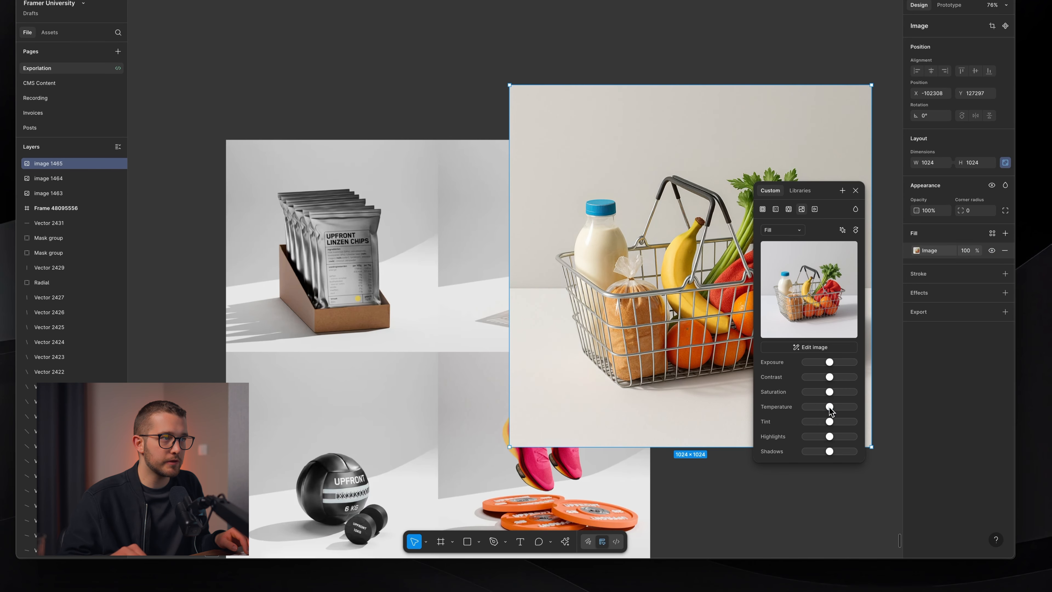
pyautogui.scroll(-10, 670, 393)
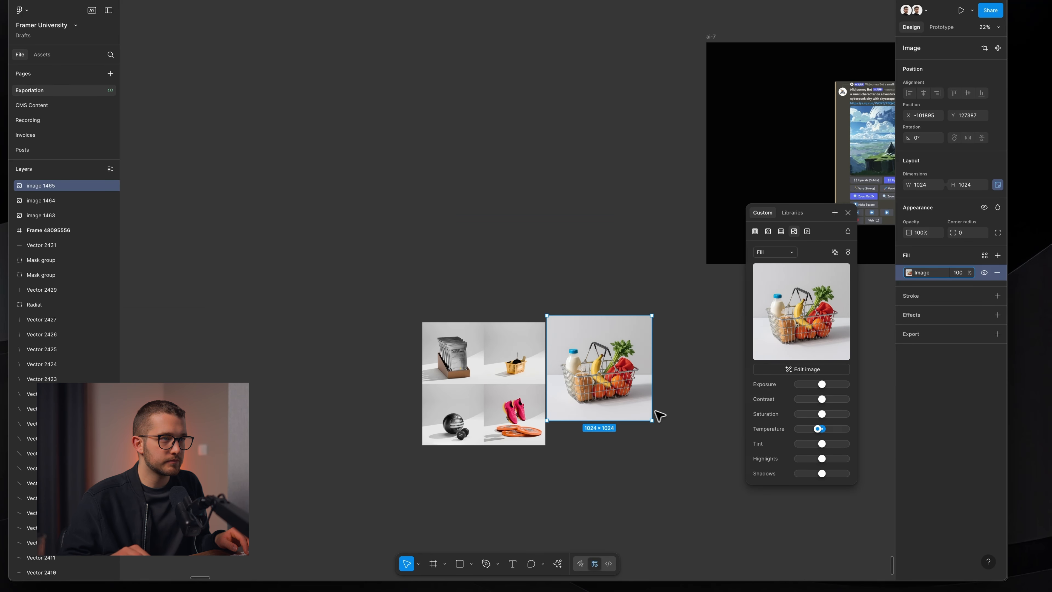
pyautogui.scroll(5, 638, 406)
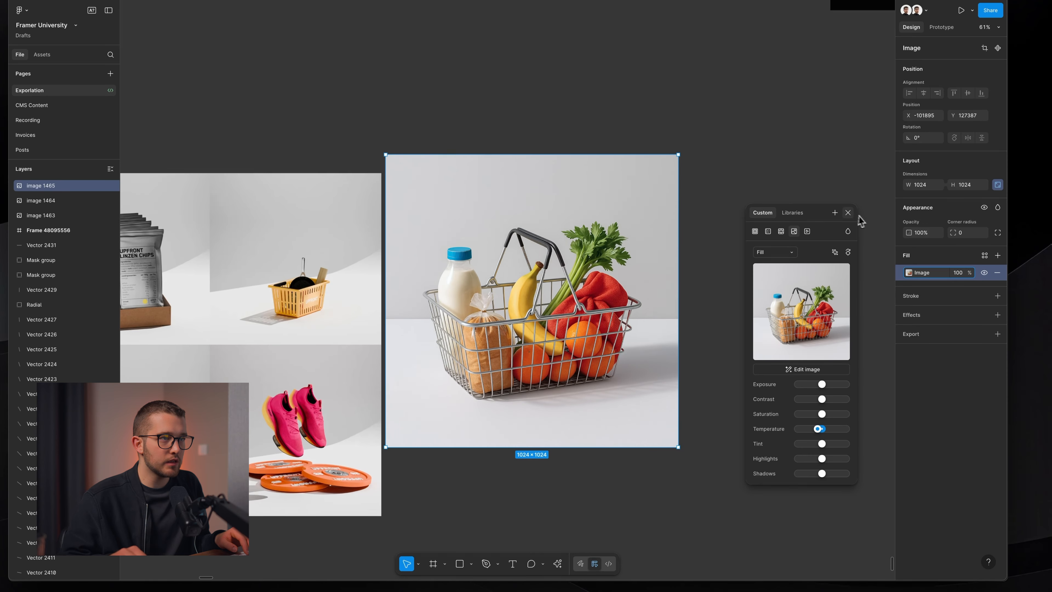
# Close the fill settings, move the basket image a little away from the reference collage, and copy it as PNG.
pyautogui.click(847, 213)
pyautogui.click(802, 278)
pyautogui.moveTo(630, 301); pyautogui.dragTo(654, 312)
pyautogui.scroll(1, 653, 312)
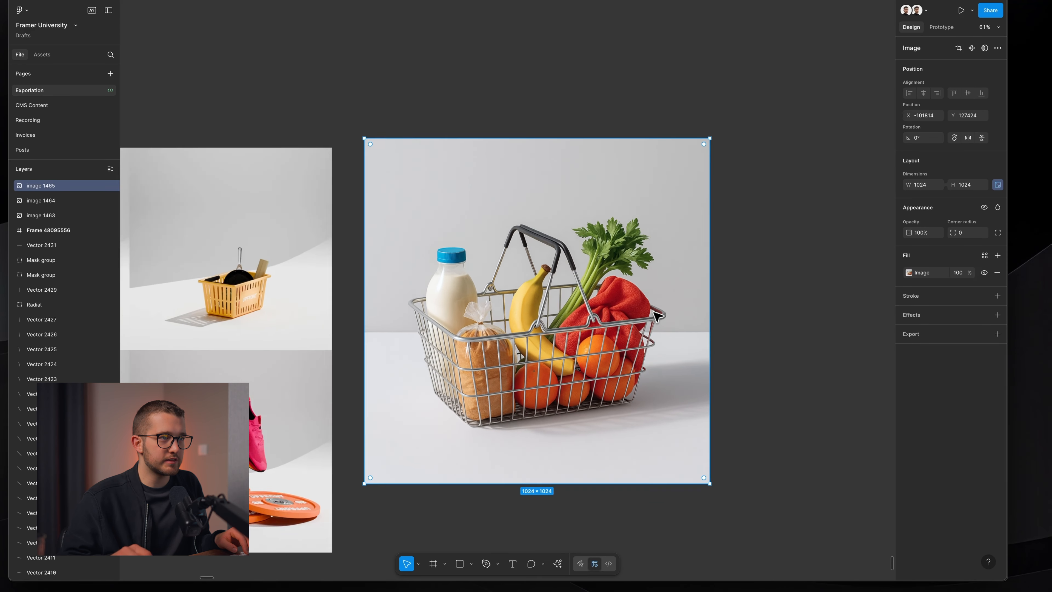
pyautogui.scroll(1, 657, 316)
pyautogui.rightClick(617, 269)
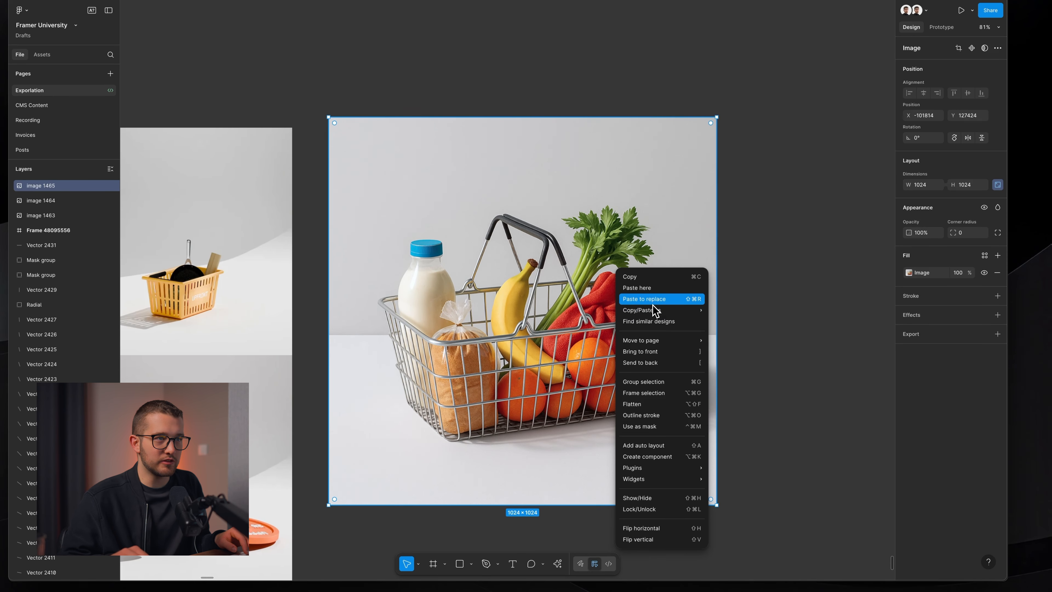
pyautogui.moveTo(662, 310)
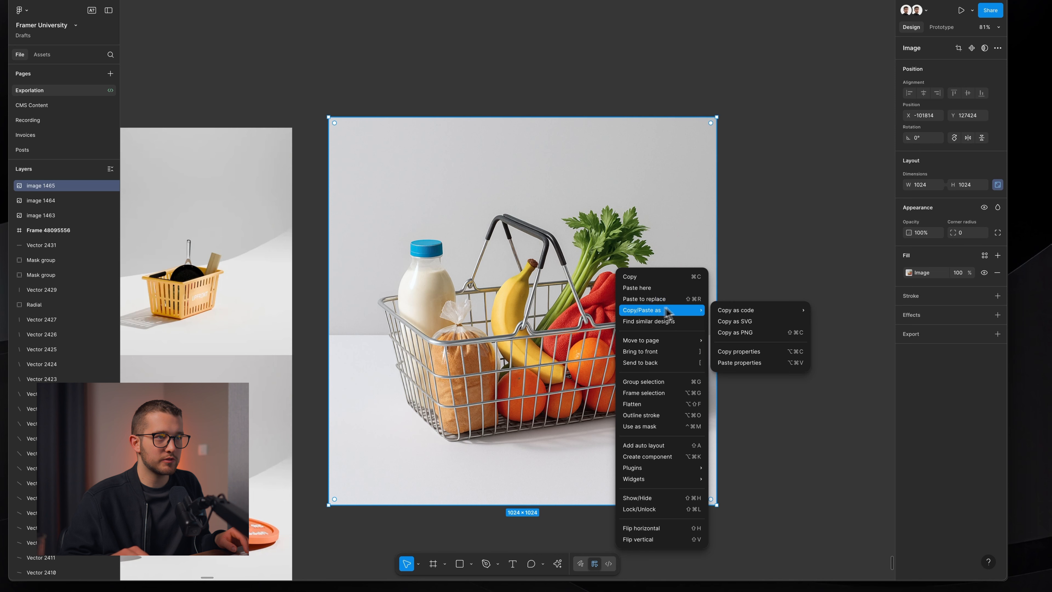
pyautogui.click(737, 333)
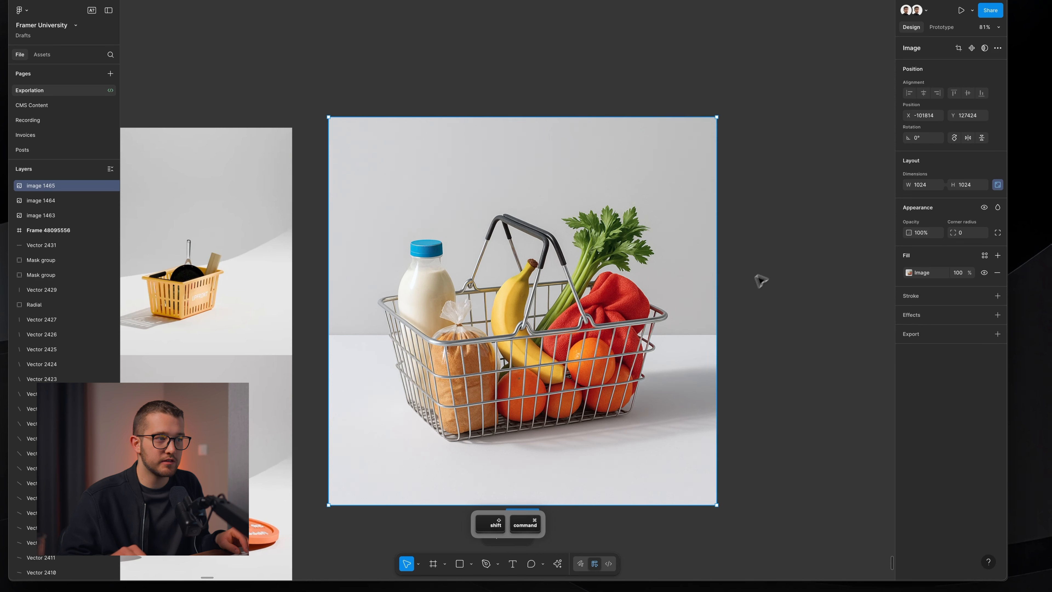
pyautogui.click(773, 271)
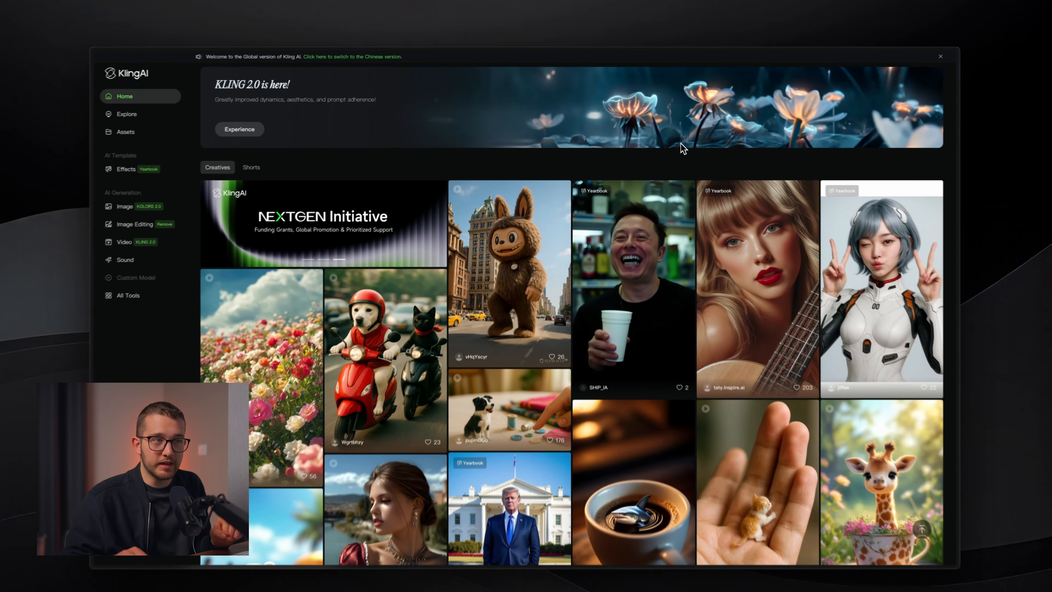
# Switch to Kling AI and open video generation in Image to Video mode, keeping the KLING 1.6 model.
pyautogui.moveTo(513, 297)
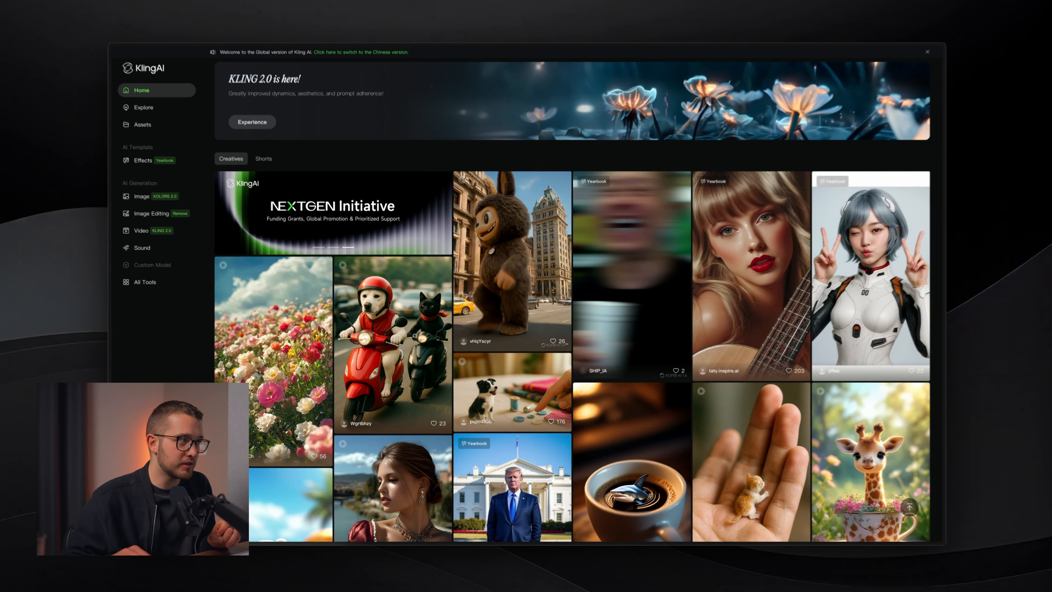
pyautogui.moveTo(681, 208)
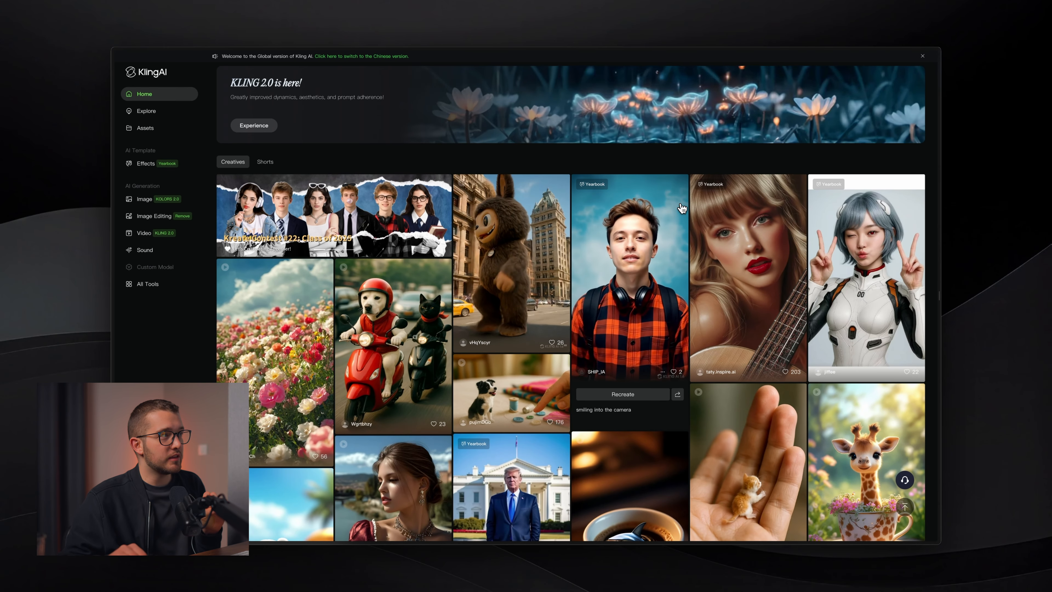
pyautogui.click(144, 232)
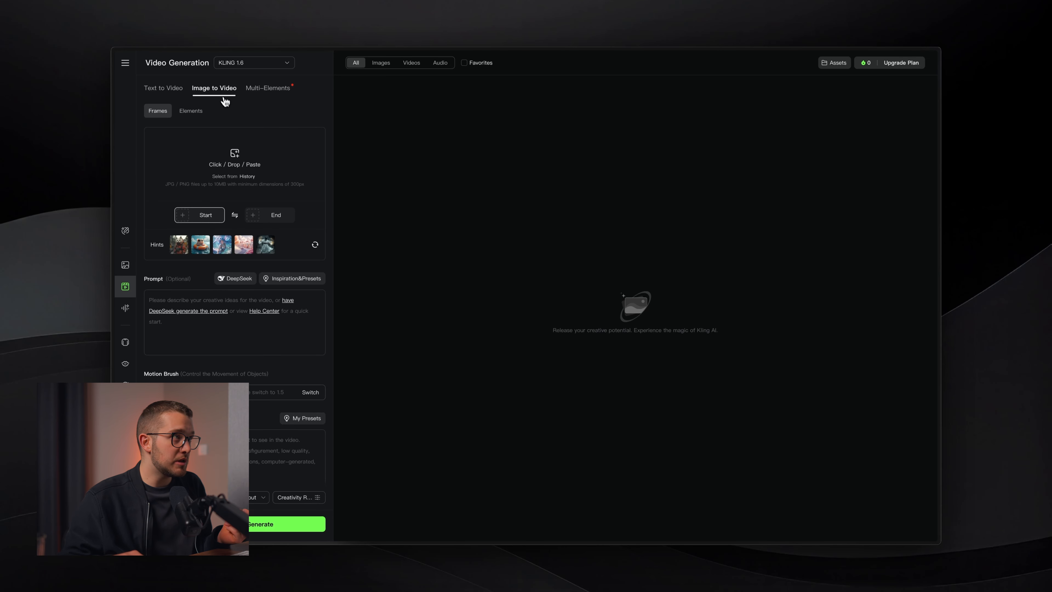
pyautogui.click(260, 64)
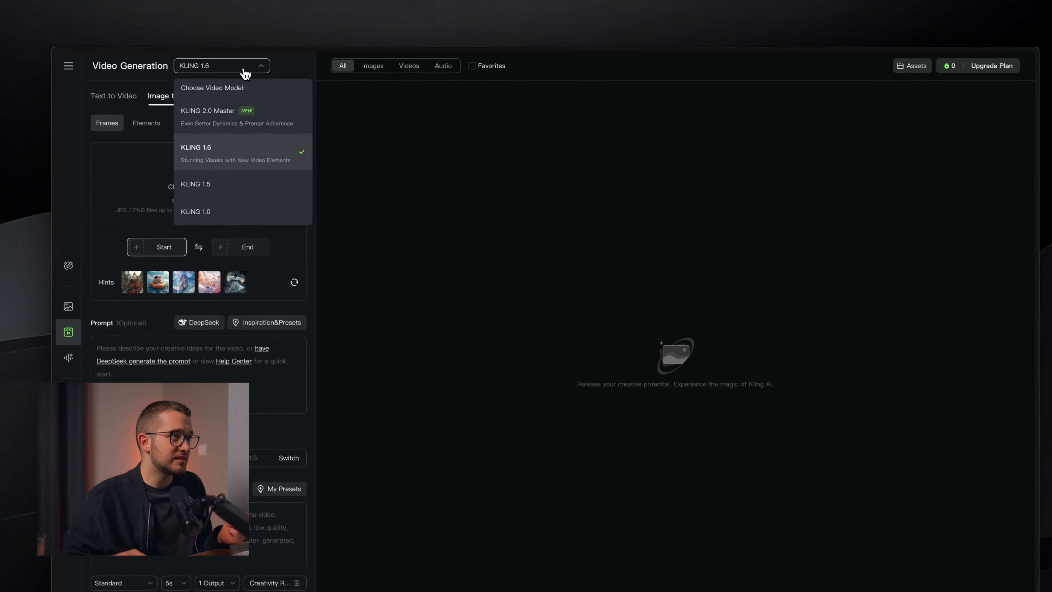
pyautogui.click(152, 144)
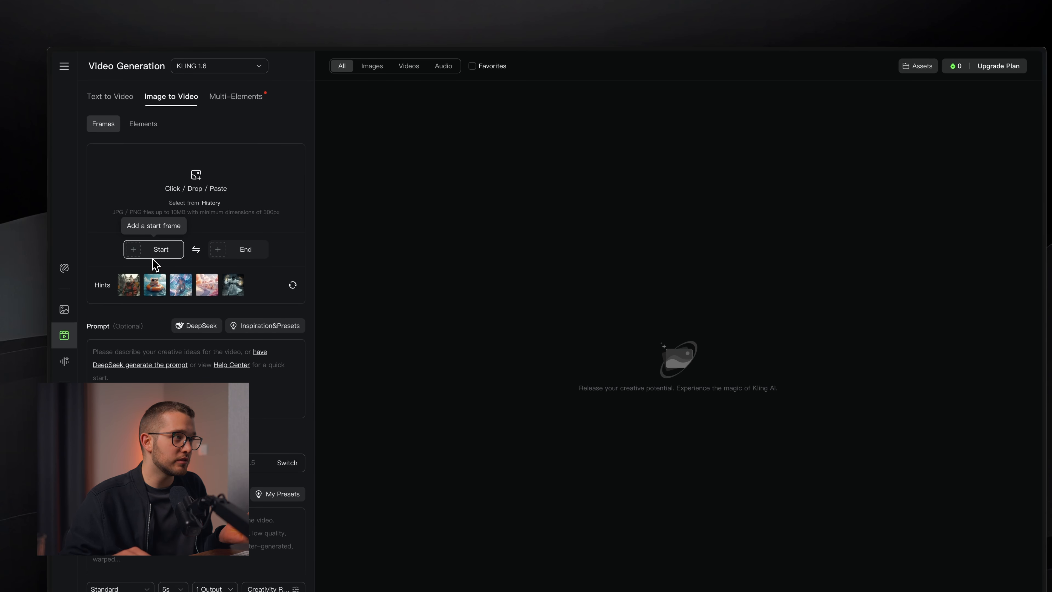
# Try to paste the start frame, copy the basket image as PNG again in Figma, and return to Kling AI.
pyautogui.press('super+v')
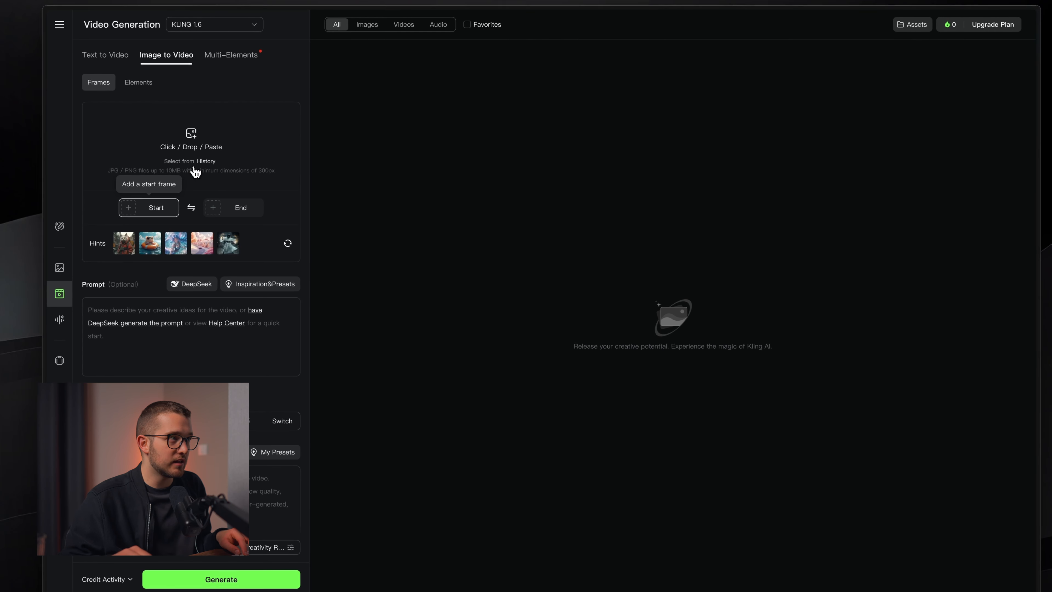
pyautogui.press('super+v')
pyautogui.press('super+Tab')
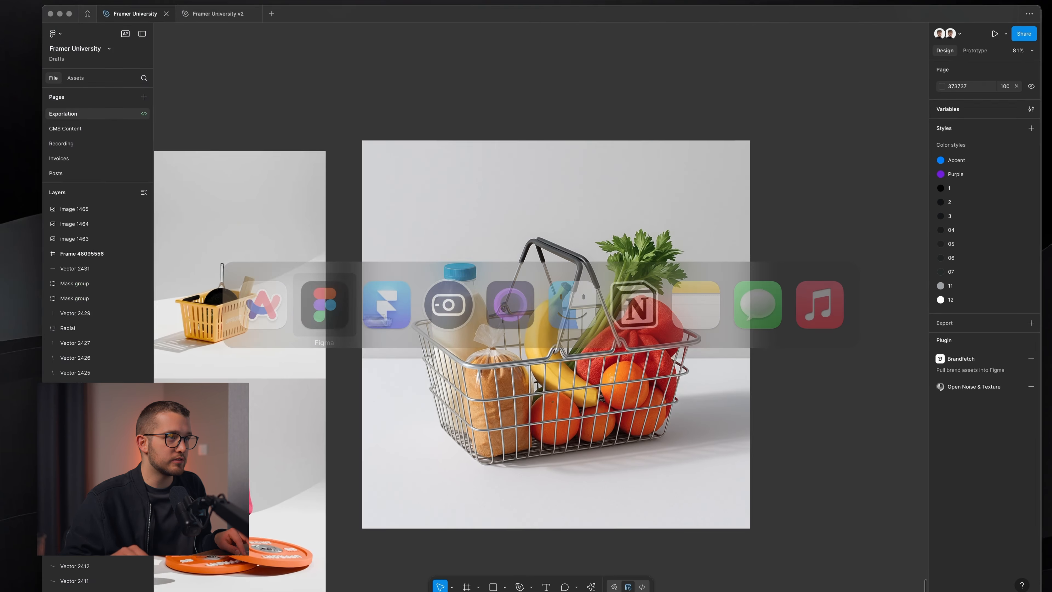
pyautogui.click(614, 304)
pyautogui.press('shift+super+c')
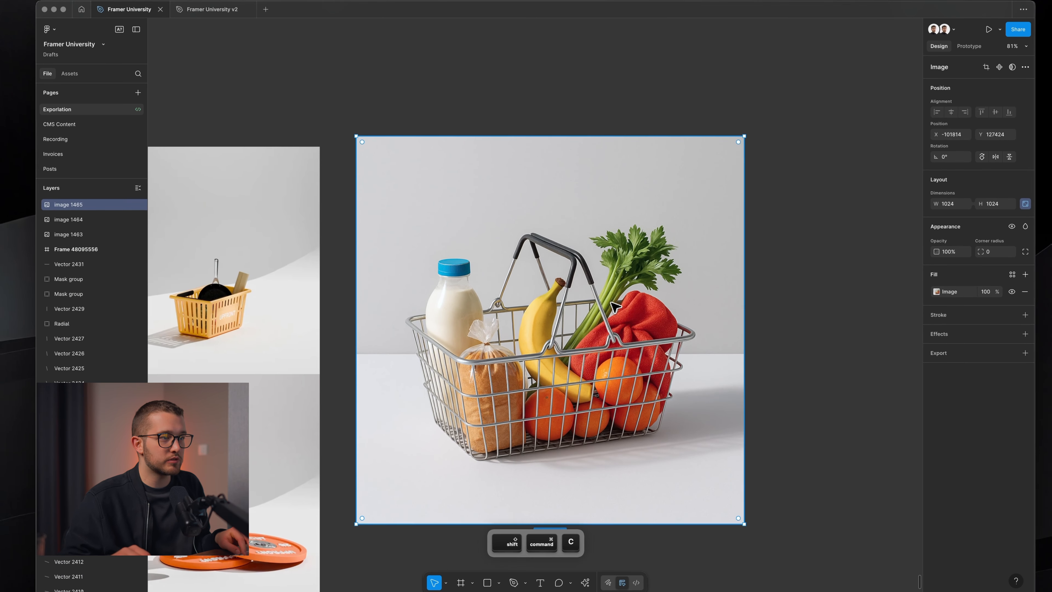
pyautogui.press('super+Tab')
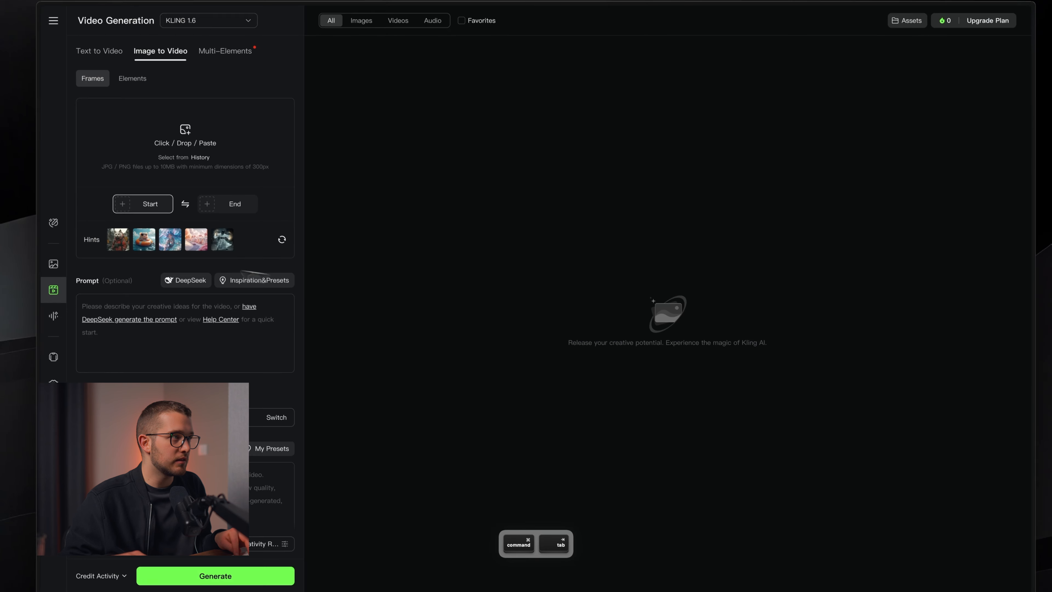
# Paste the copied basket image as both the start frame and the end frame of the video.
pyautogui.press('super+v')
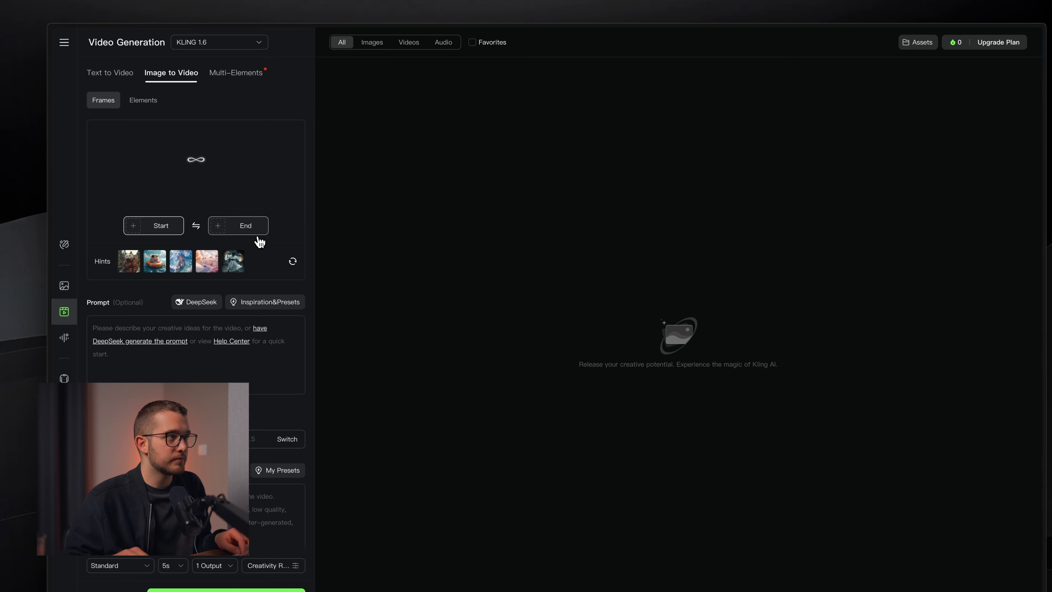
pyautogui.click(265, 236)
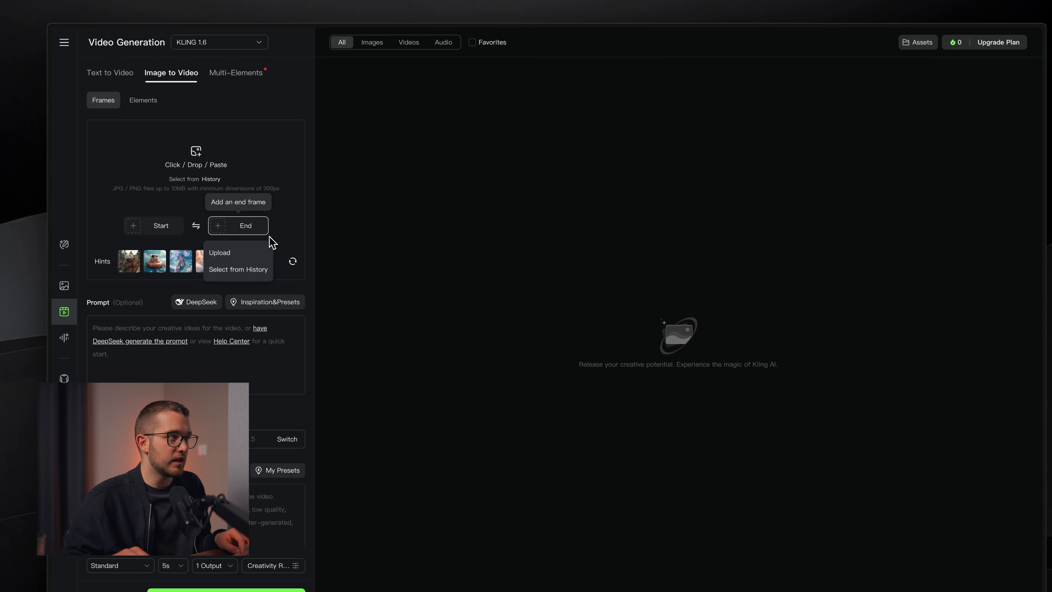
pyautogui.click(174, 236)
pyautogui.press('super+v')
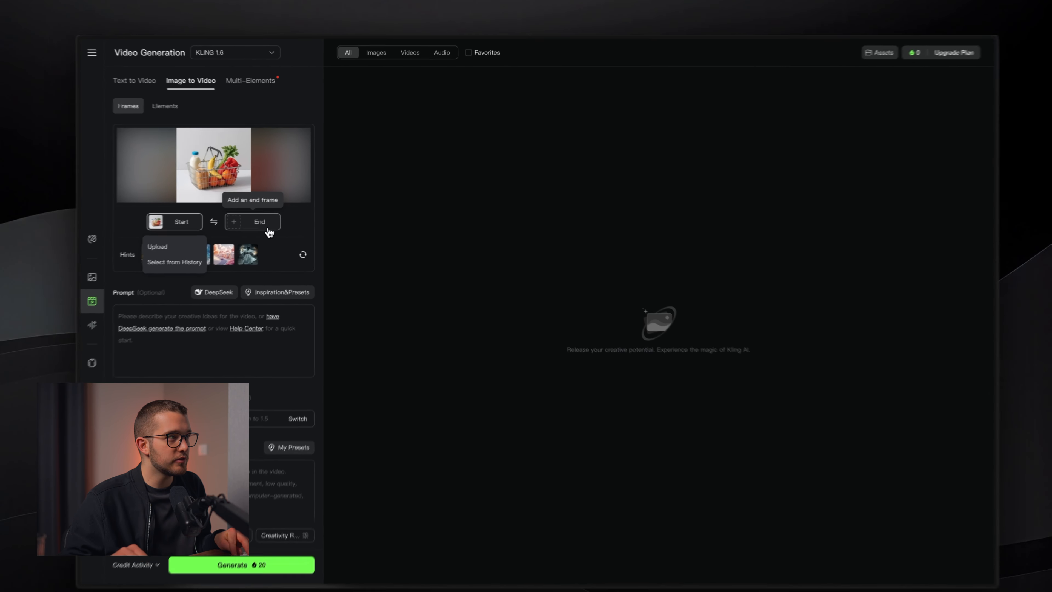
pyautogui.click(265, 224)
pyautogui.press('super+v')
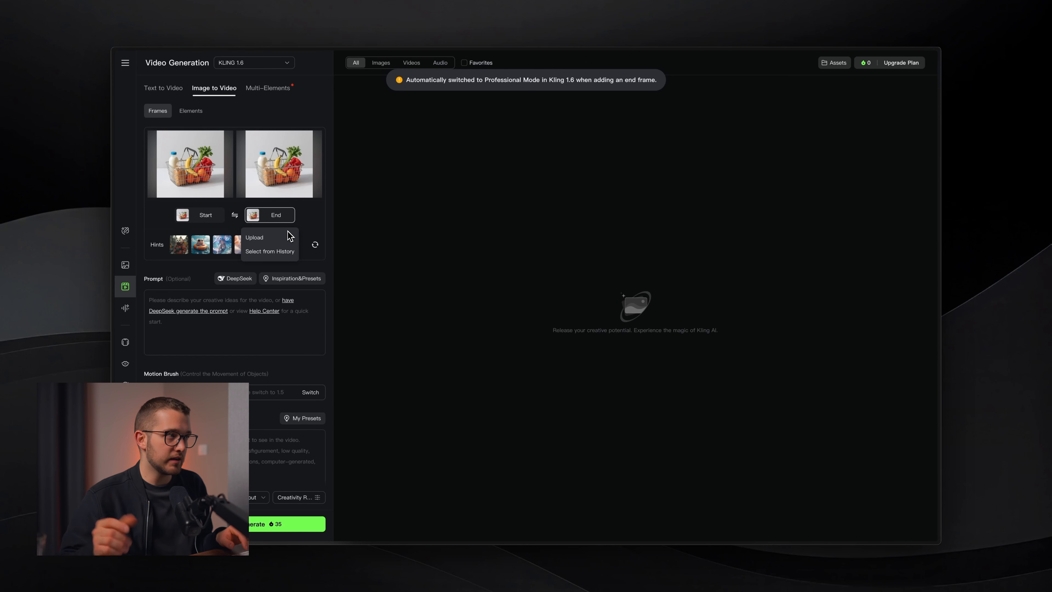
# Look through the camera phrases in the Inspiration&Presets prompt dictionary and close it.
pyautogui.click(195, 303)
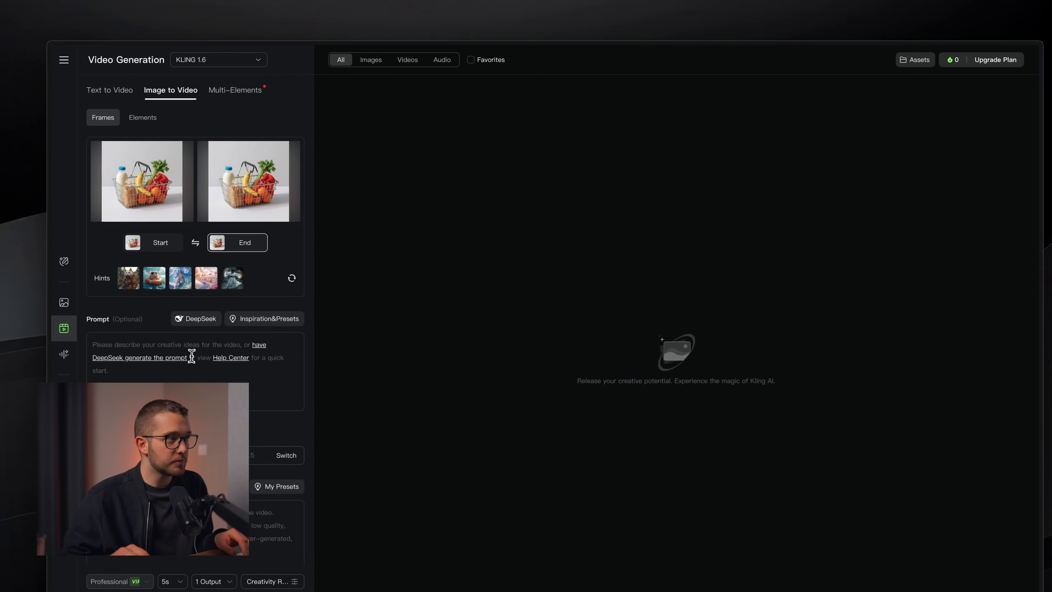
pyautogui.click(240, 322)
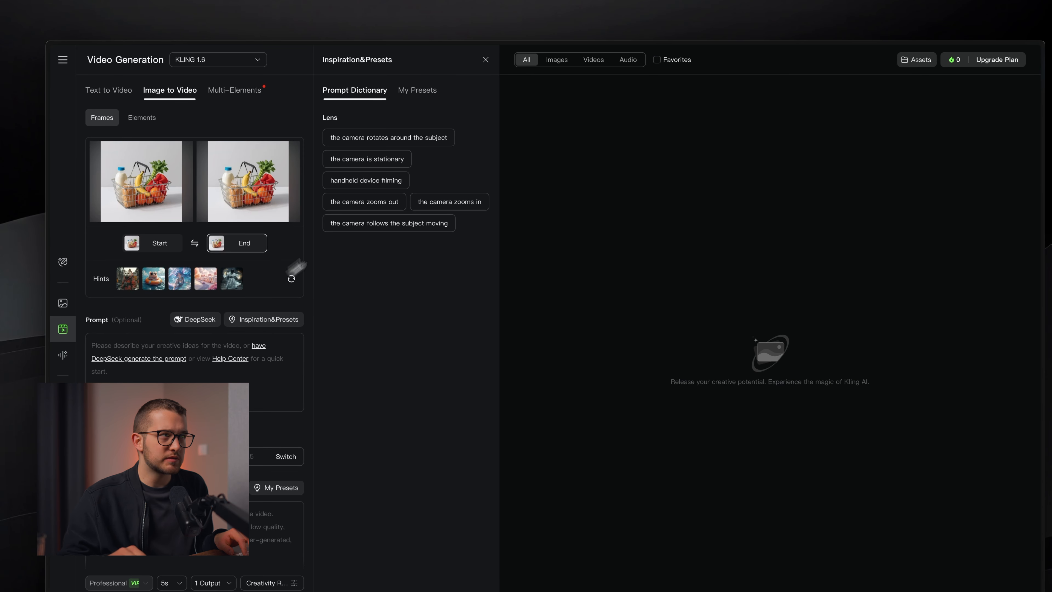
pyautogui.click(486, 60)
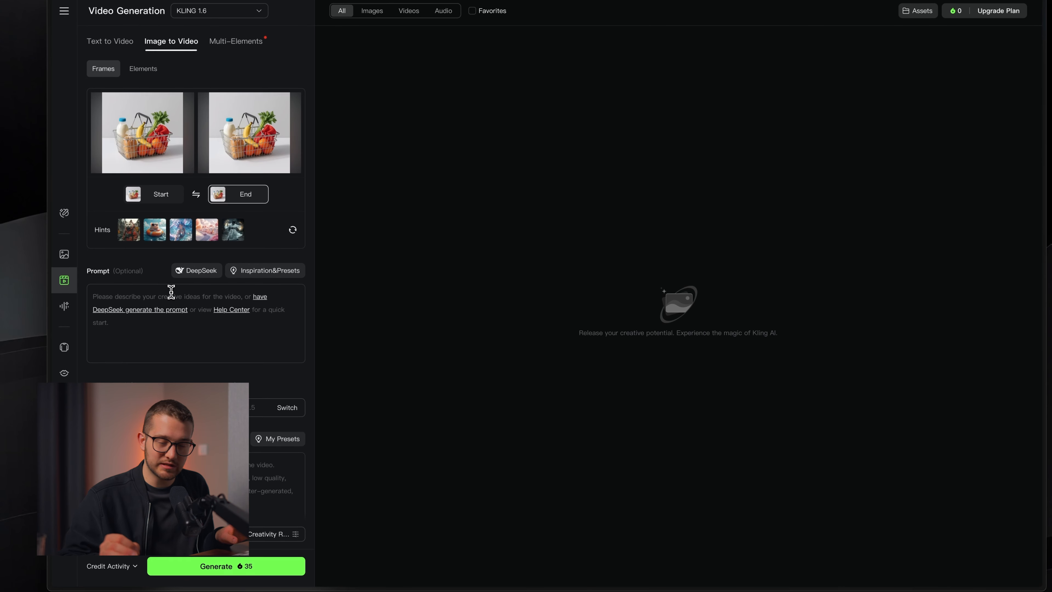
# Enter the video prompt "items from the basket slowly float up and rotate, then move back into the basket".
pyautogui.write('items from the bask')
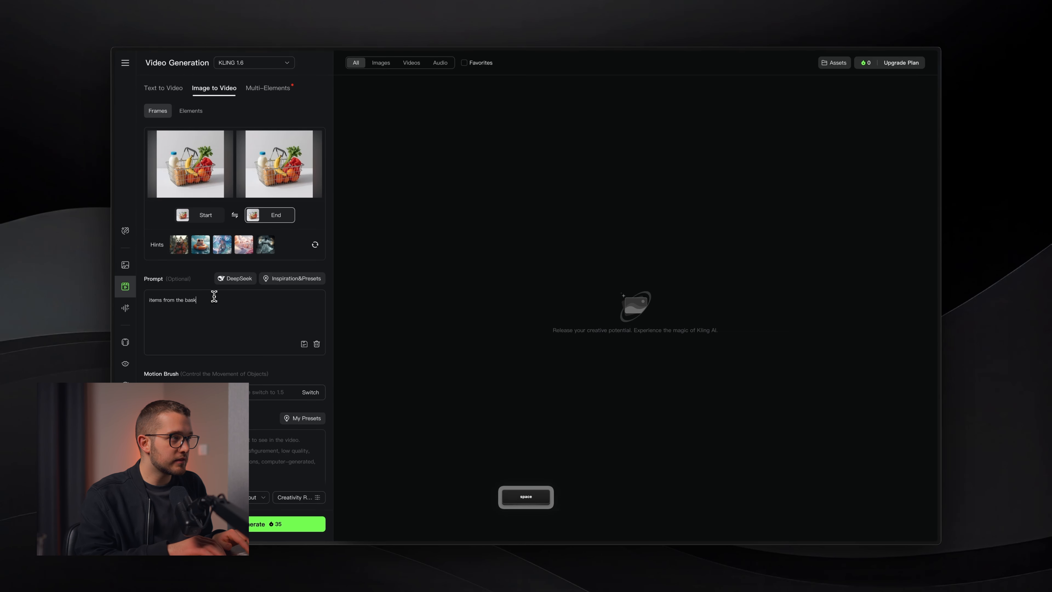
pyautogui.write('et slowly floa')
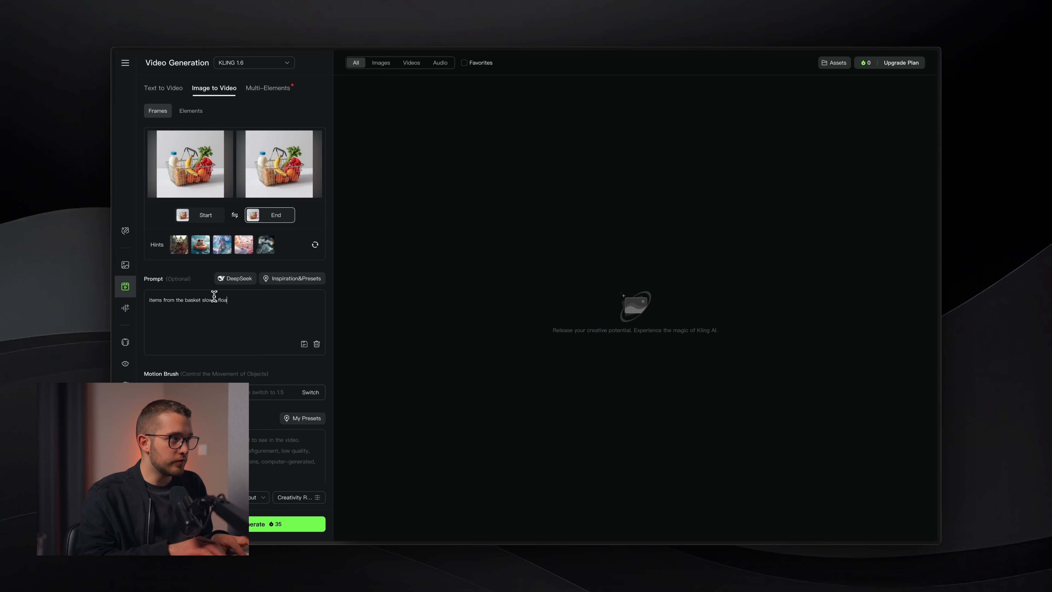
pyautogui.write('t up and rotate')
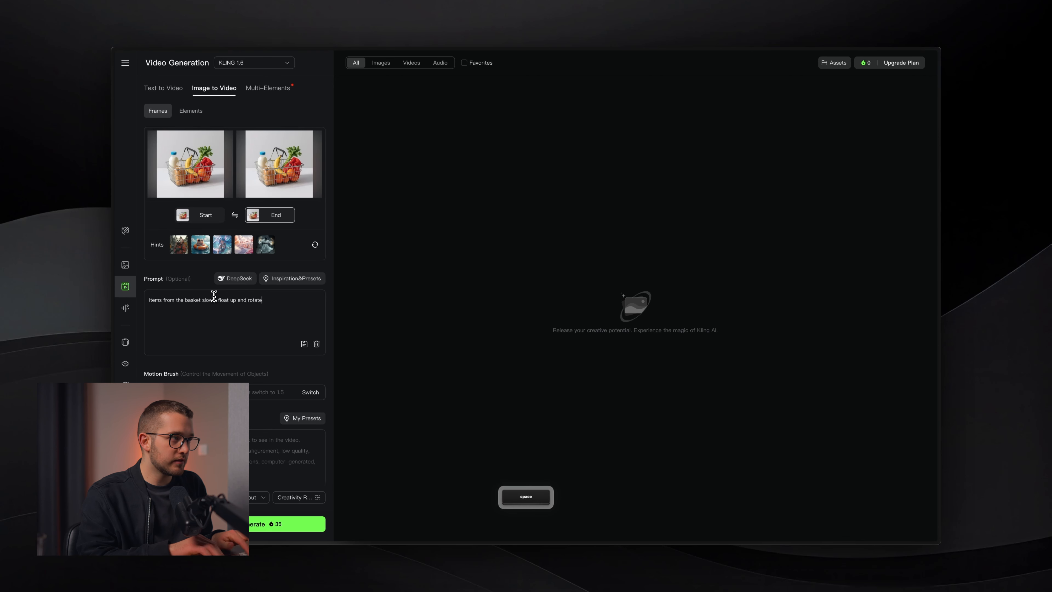
pyautogui.write(', then ')
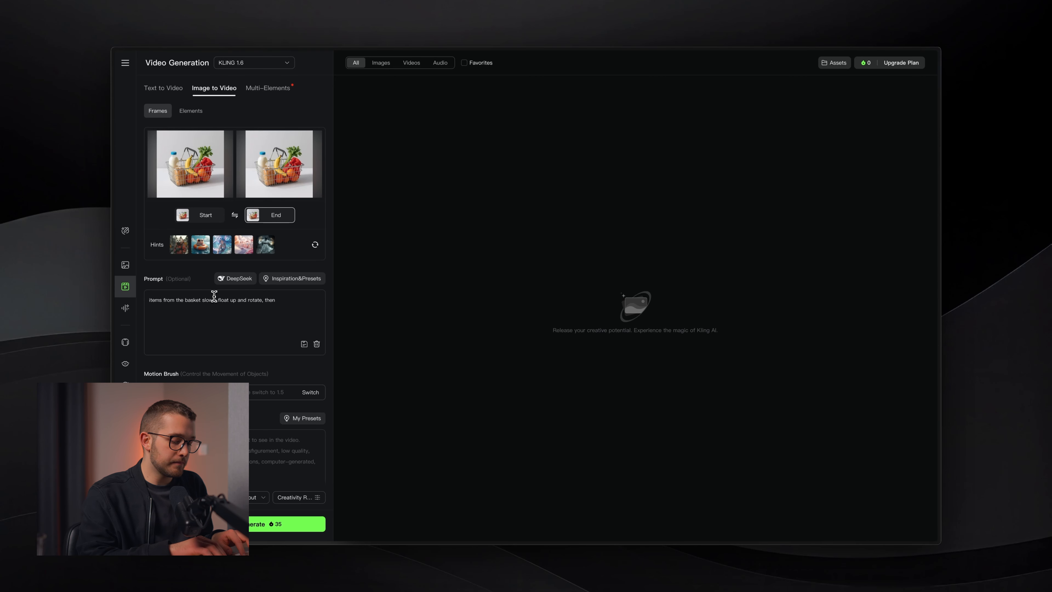
pyautogui.write('move back into the basket')
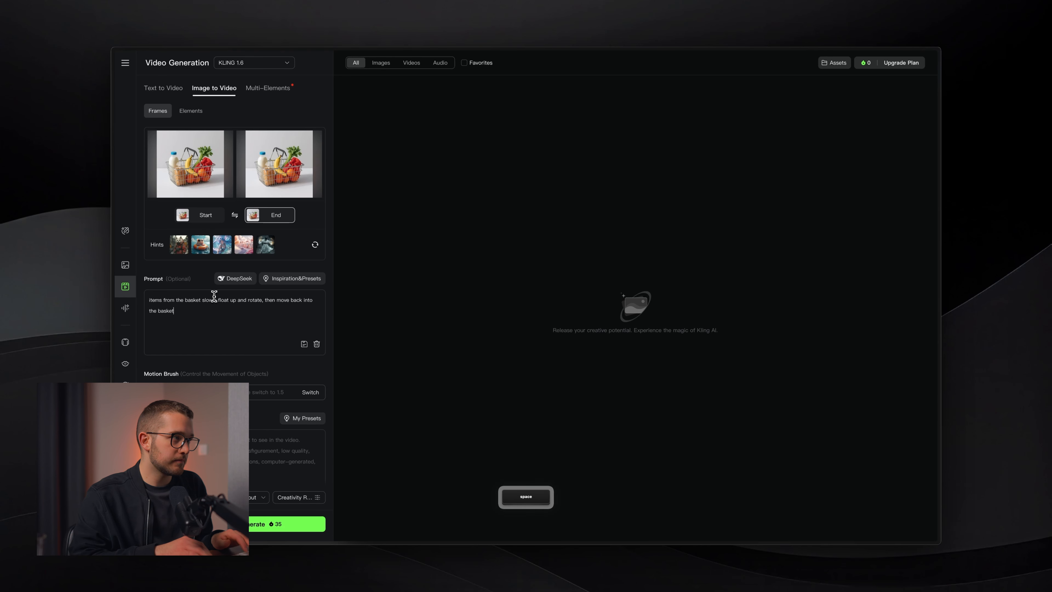
pyautogui.press('BackSpace')
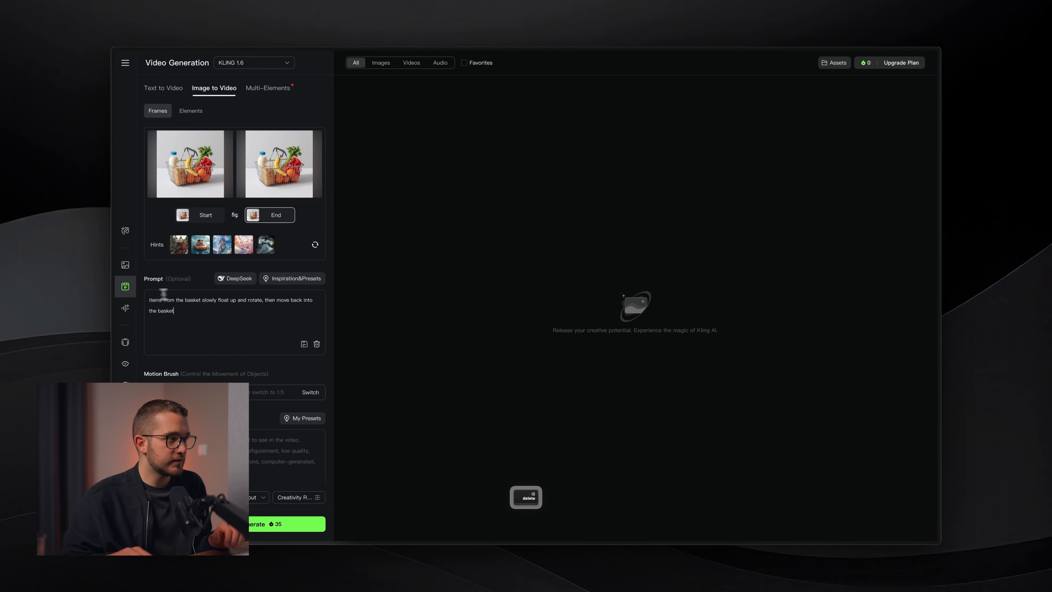
# Try to generate the video, and close the plans dialog and the credits notice.
pyautogui.scroll(-1, 194, 313)
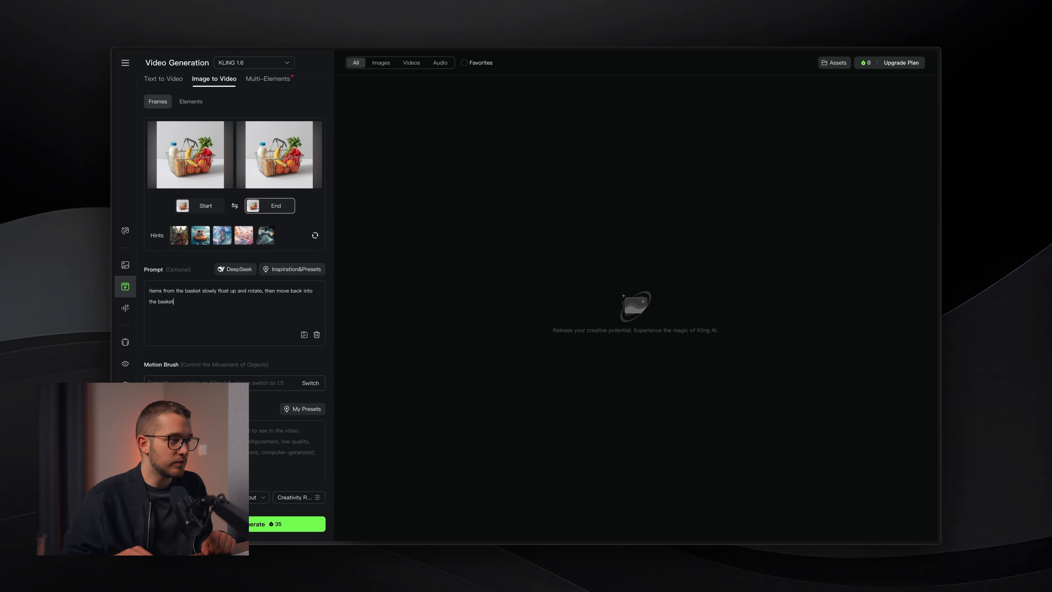
pyautogui.click(251, 526)
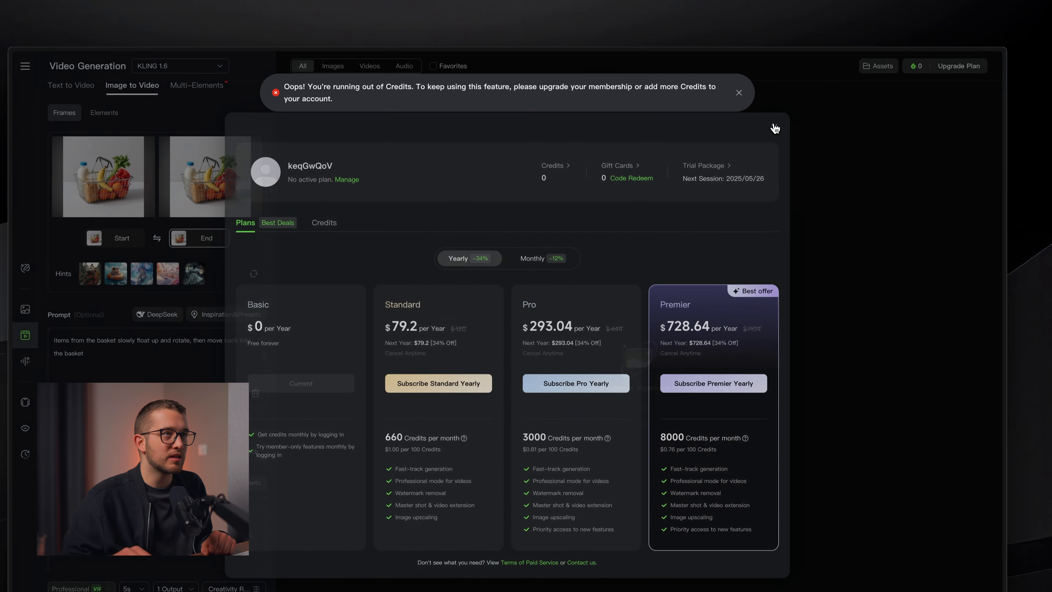
pyautogui.click(748, 114)
pyautogui.click(739, 92)
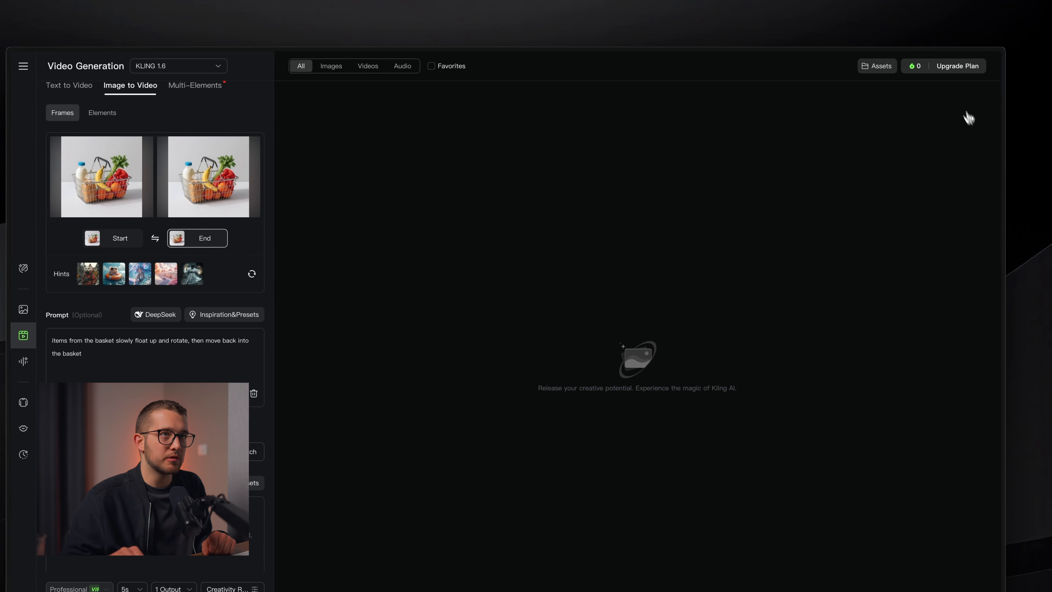
# Visit the upgrade plan page, dismiss the monthly trial package notice, and check the account's credits.
pyautogui.click(970, 71)
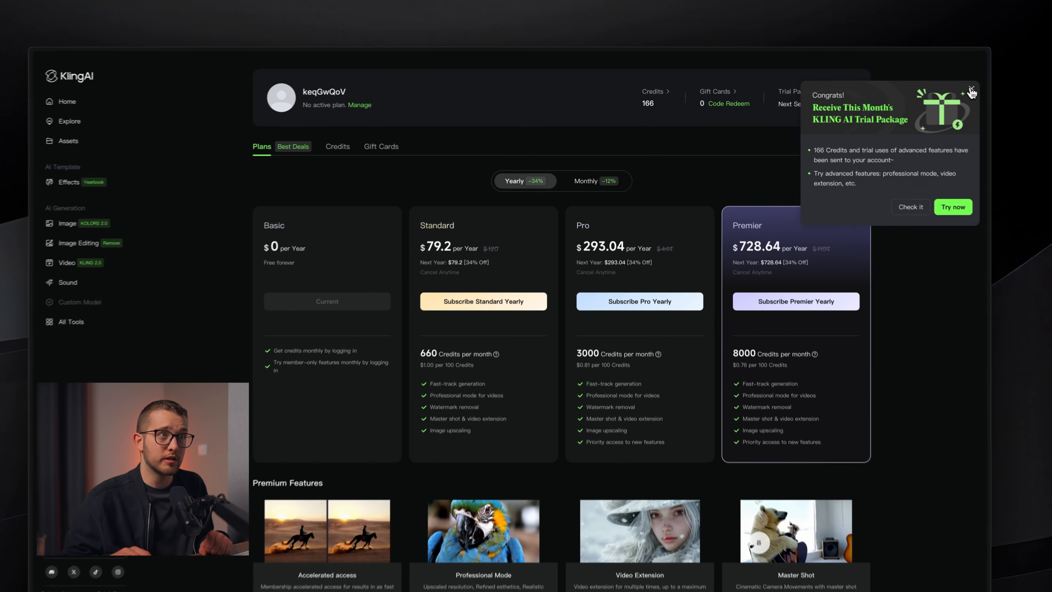
pyautogui.click(924, 83)
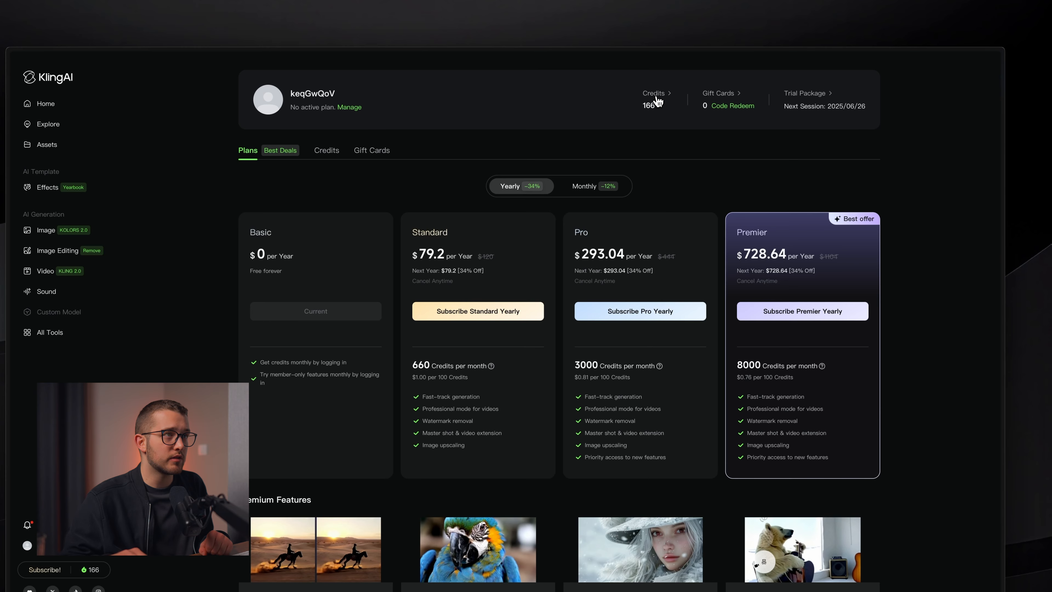
pyautogui.click(658, 101)
pyautogui.click(683, 136)
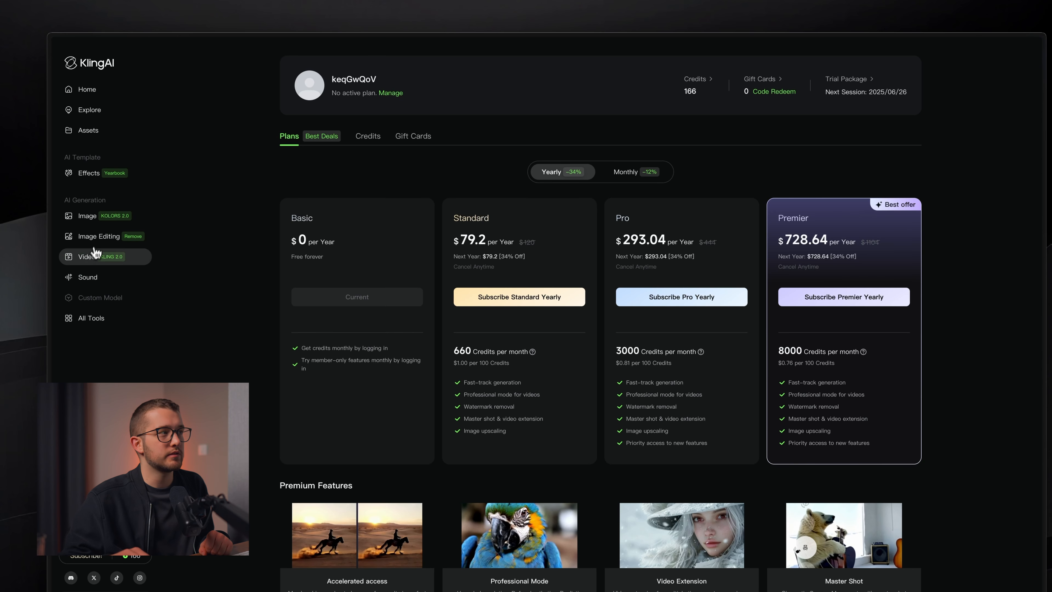
# Generate a video with the basket as both frames, prompted "items from the basket float upward slowly and they rotate around, then move back into the basket".
pyautogui.click(87, 256)
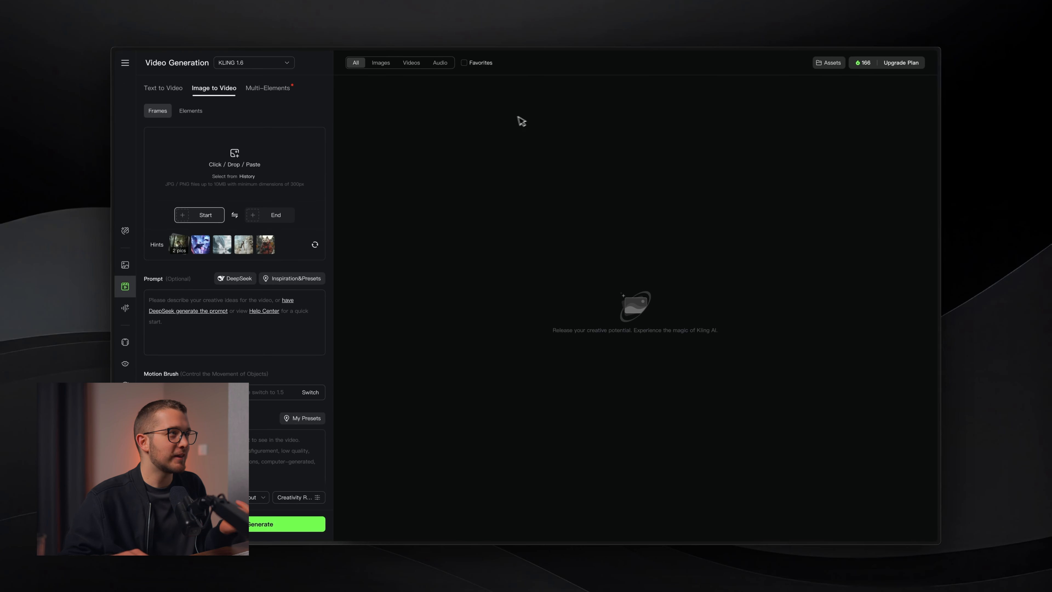
pyautogui.press('super+v')
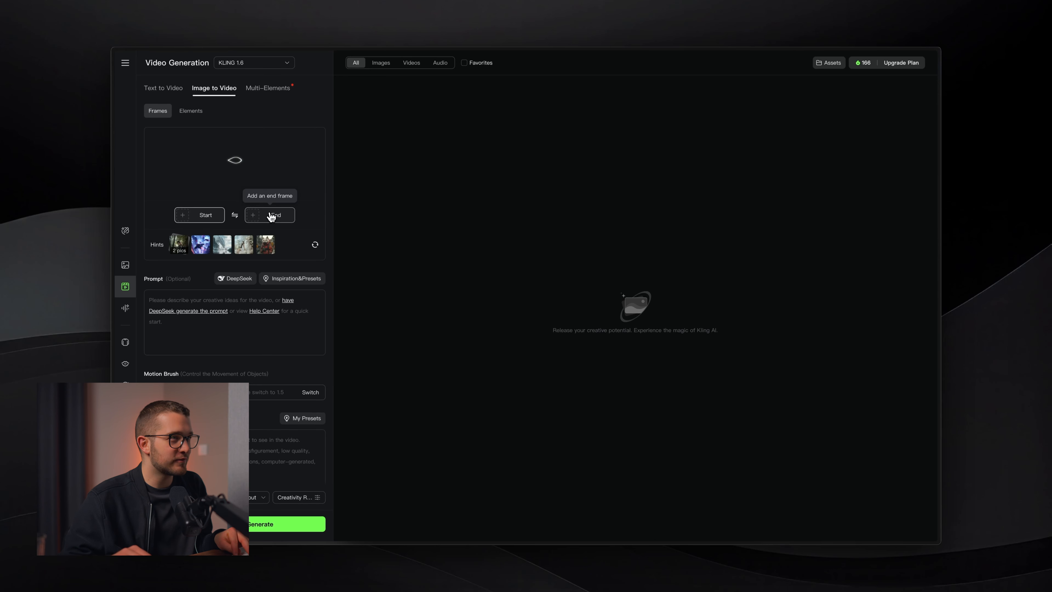
pyautogui.click(224, 301)
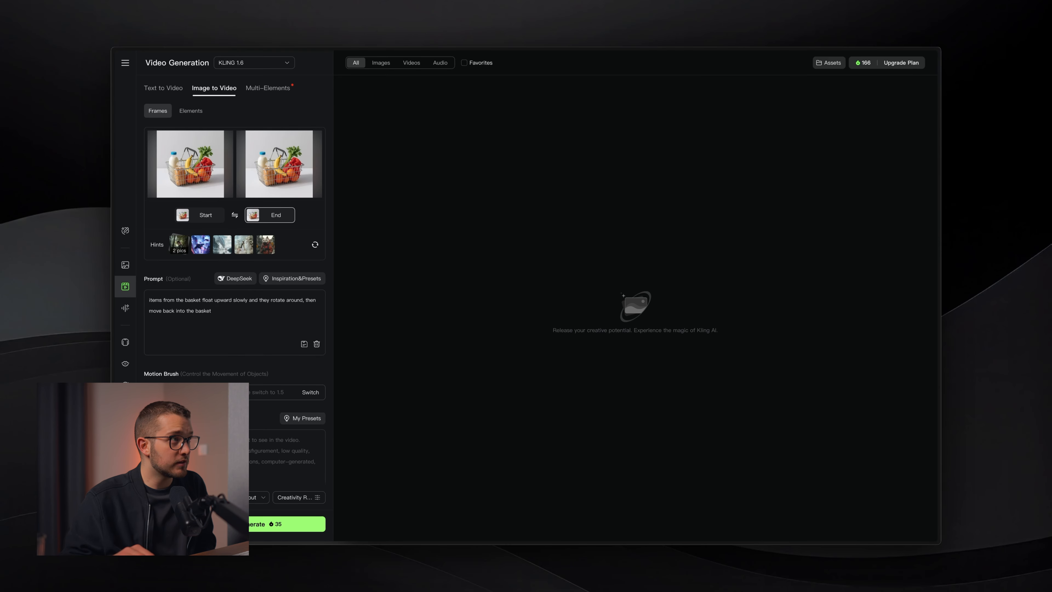
pyautogui.click(287, 523)
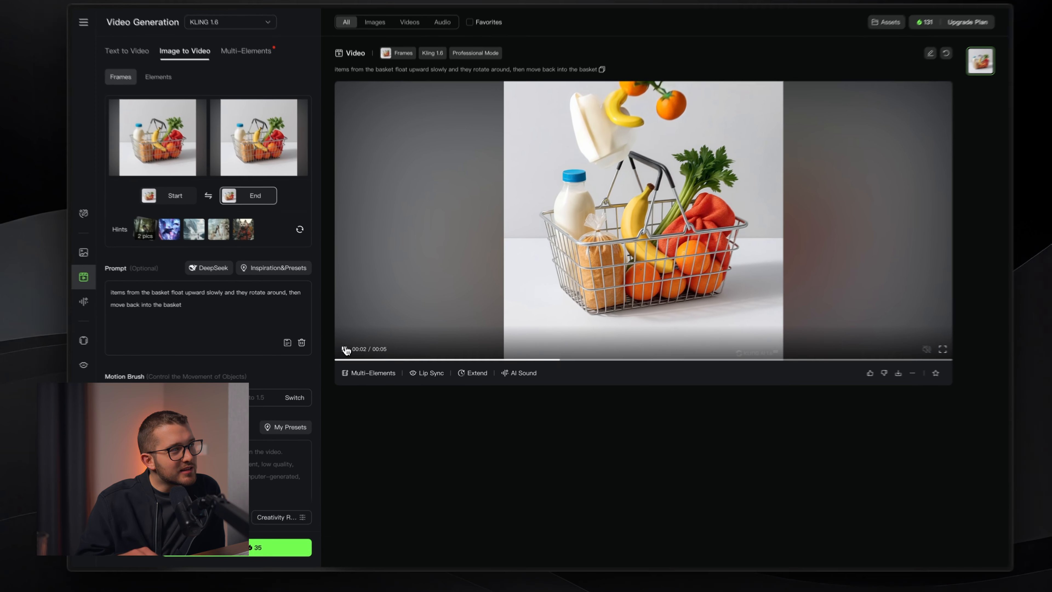
pyautogui.click(341, 350)
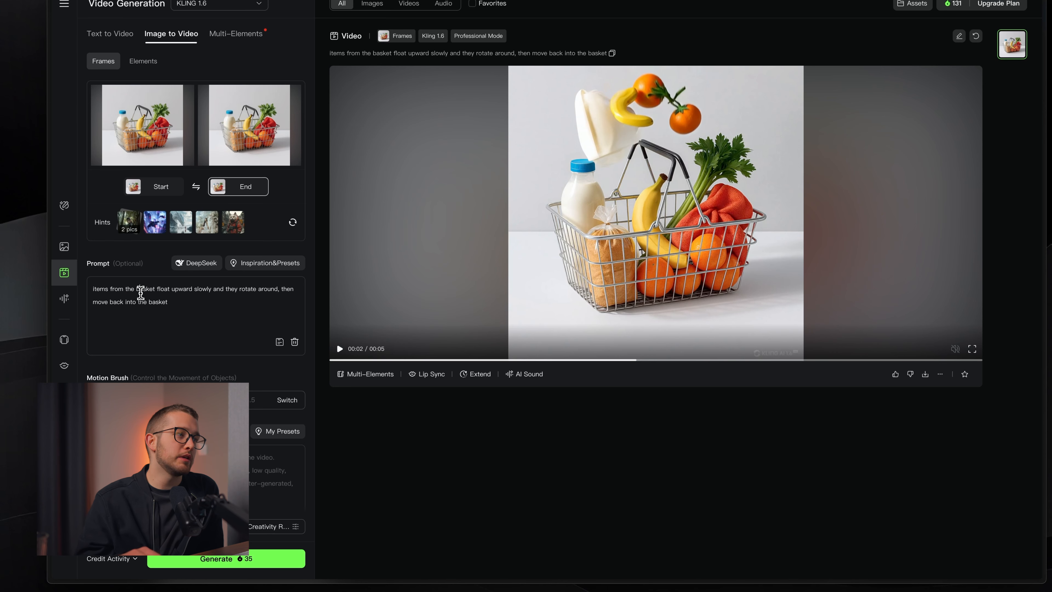
# Replace the video prompt with "groceries from the basket move up, rotate, and then move back down".
pyautogui.tripleClick(164, 304)
pyautogui.click(165, 304)
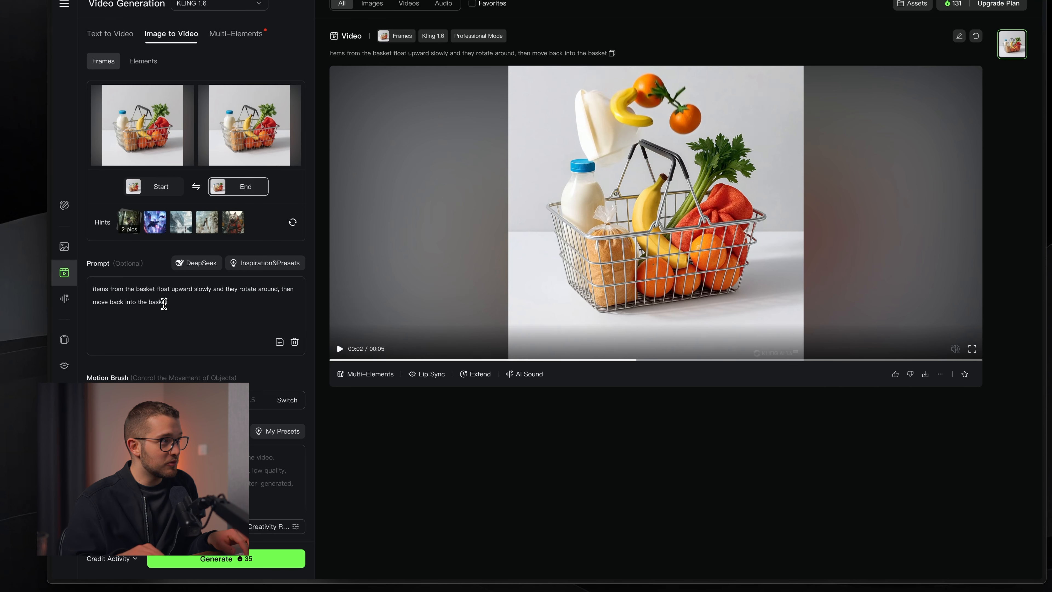
pyautogui.tripleClick(165, 303)
pyautogui.write('groceries f')
pyautogui.write('rom')
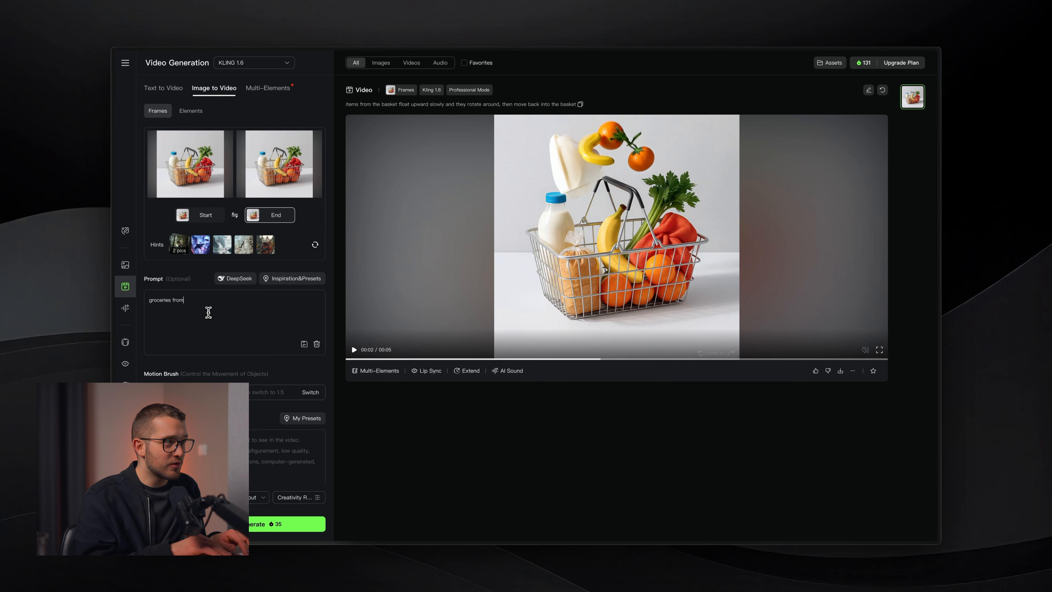
pyautogui.write(' t')
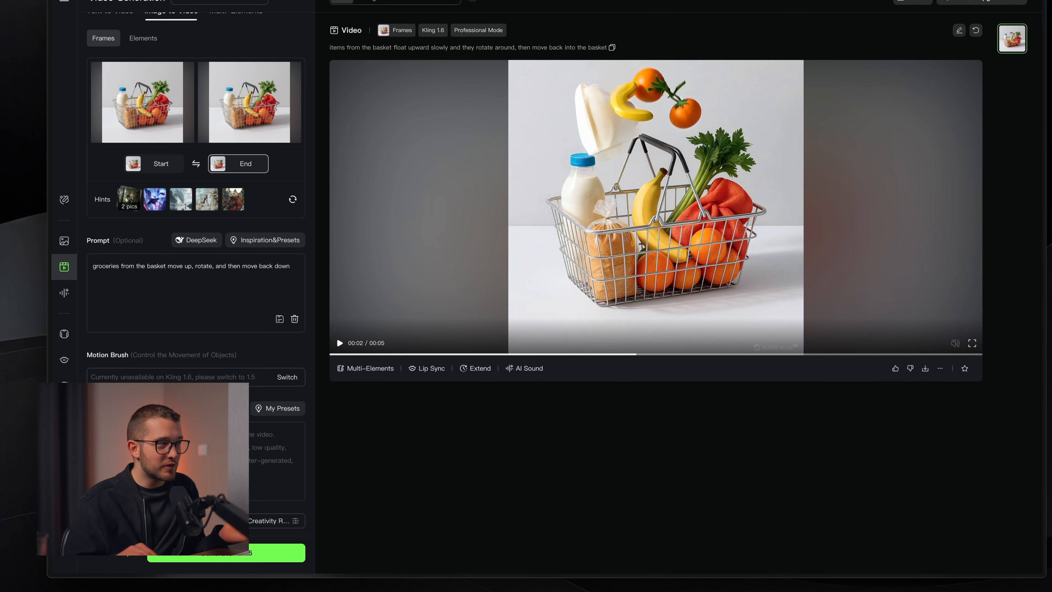
# Replay part of the first video, and generate a new one with the negative prompt "items falling from the sky".
pyautogui.press('space')
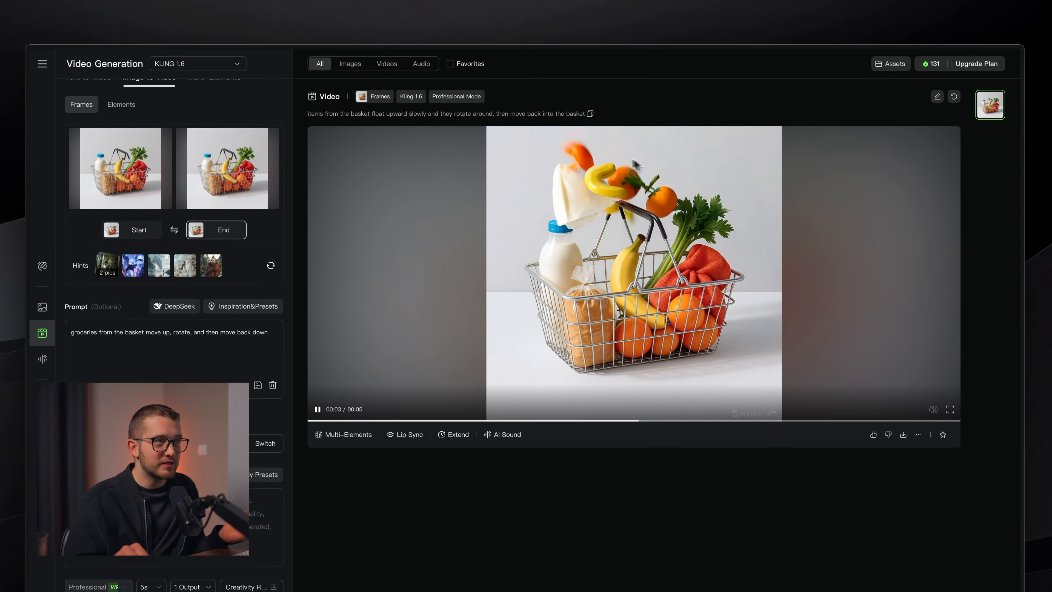
pyautogui.press('space')
pyautogui.click(158, 518)
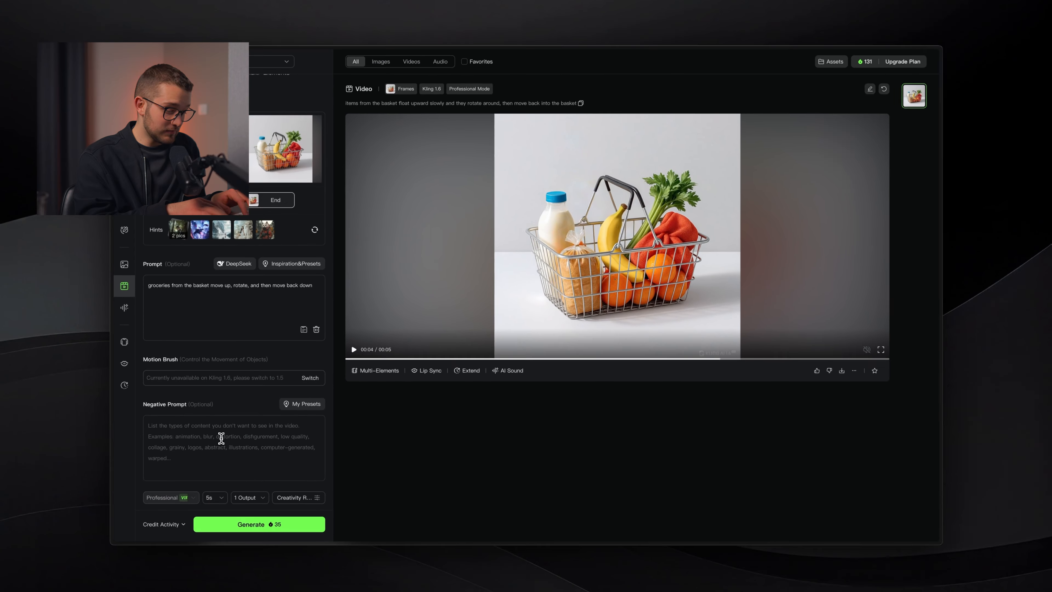
pyautogui.write('items fall')
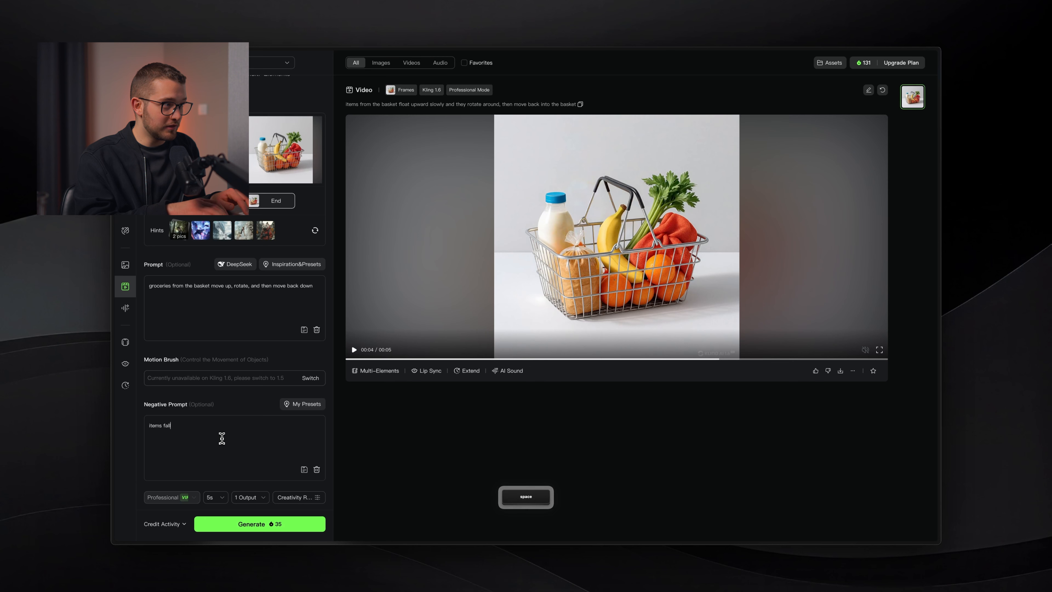
pyautogui.write('o')
pyautogui.write('g from t')
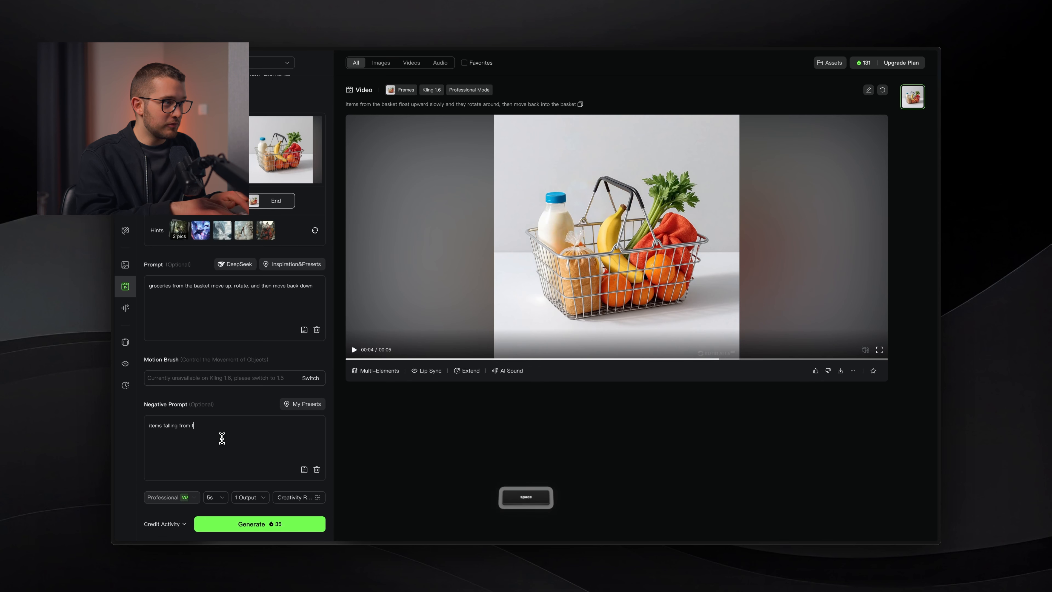
pyautogui.write('he sky')
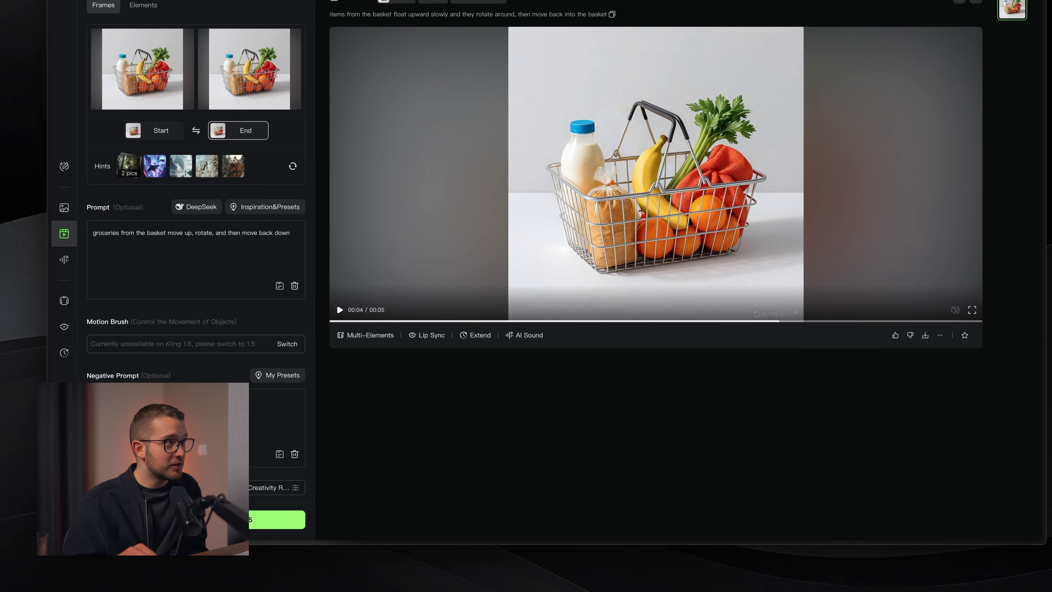
pyautogui.click(196, 520)
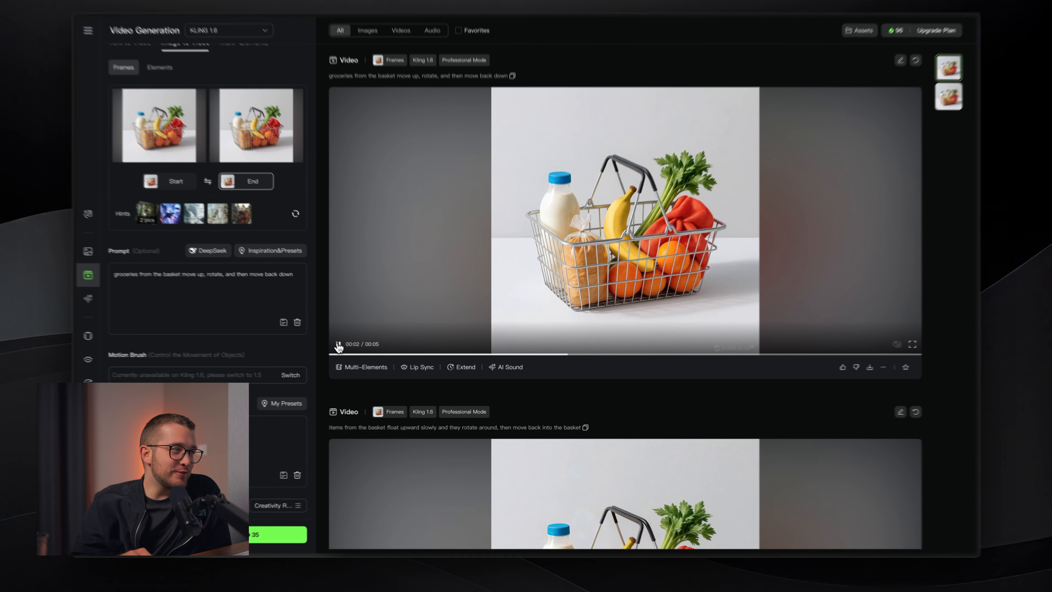
# Review the second basket video by pausing it and jumping to different moments on its timeline.
pyautogui.click(354, 349)
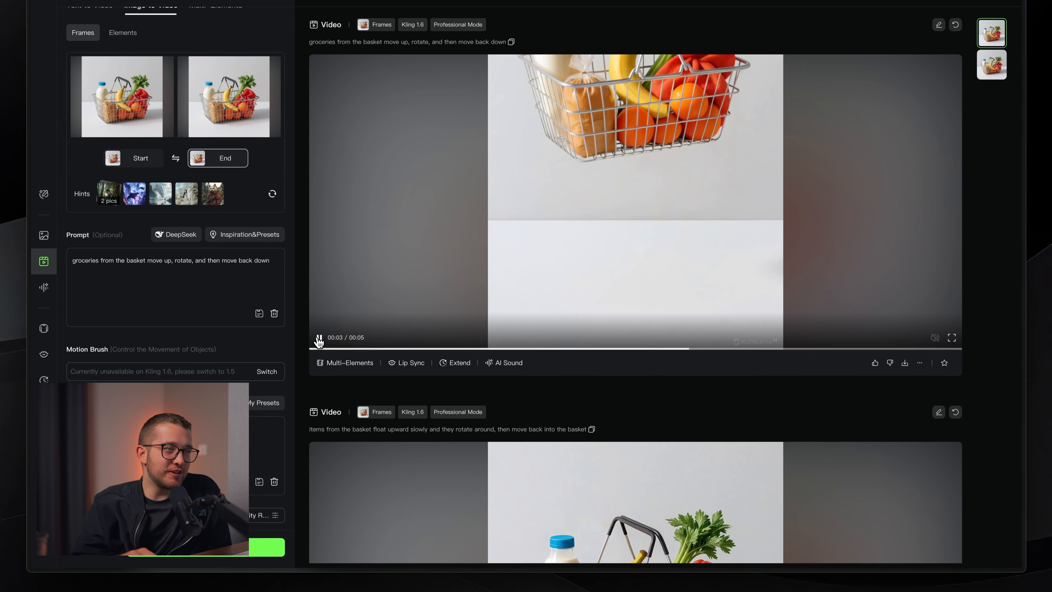
pyautogui.click(318, 339)
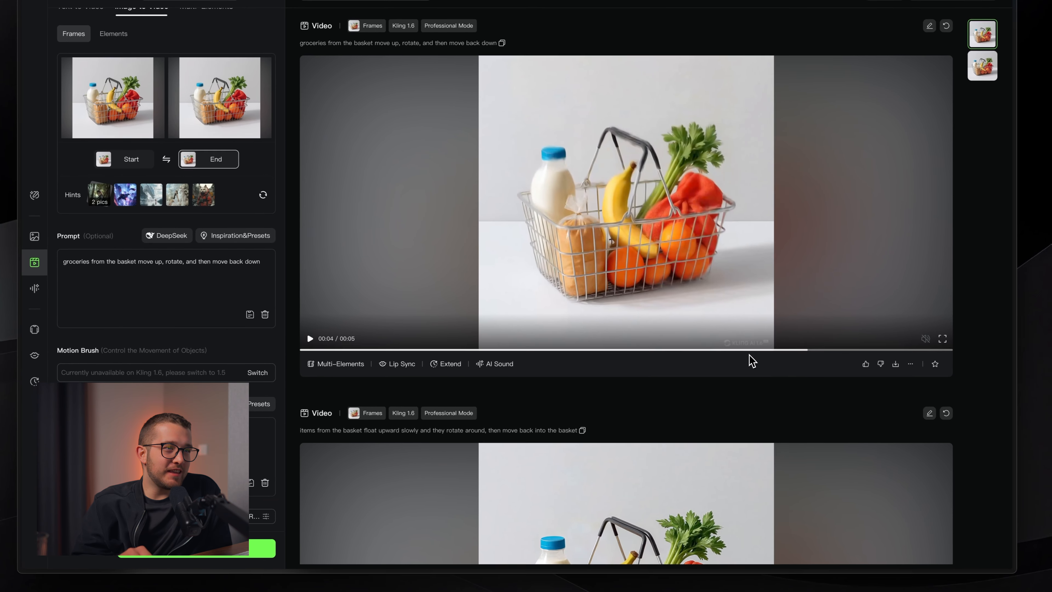
pyautogui.click(766, 349)
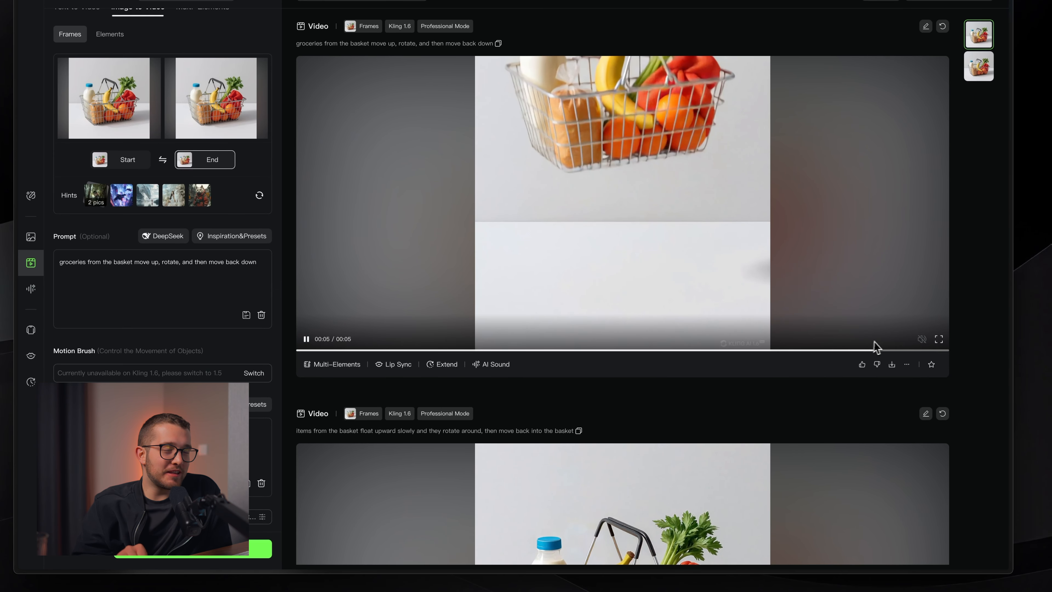
pyautogui.click(504, 350)
pyautogui.click(478, 328)
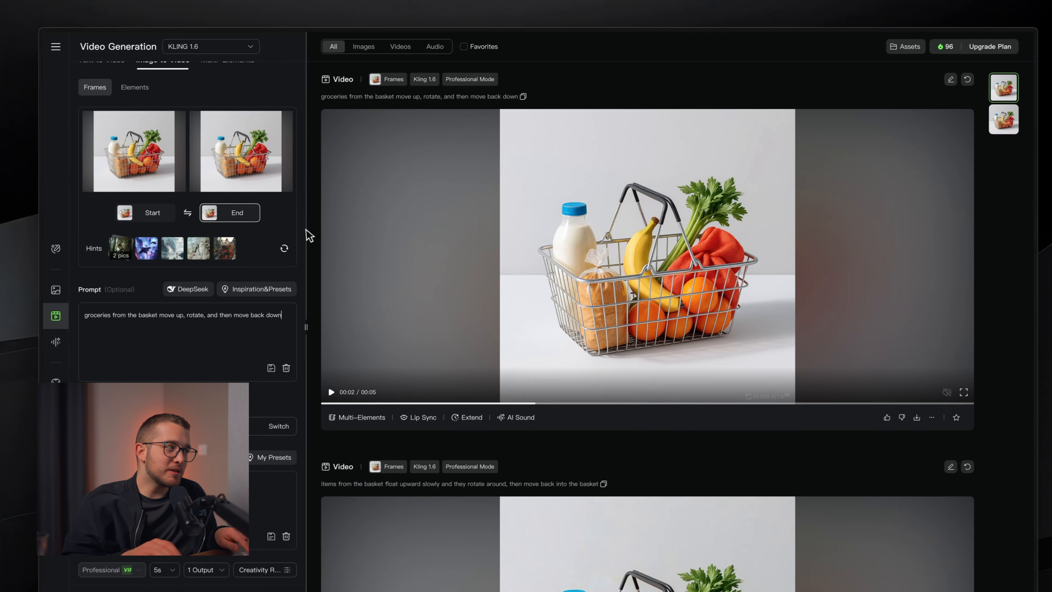
# Insert "individual" before "groceries" in the prompt, add "moving basket" to the negative prompt, and generate the video again.
pyautogui.press('super+Left')
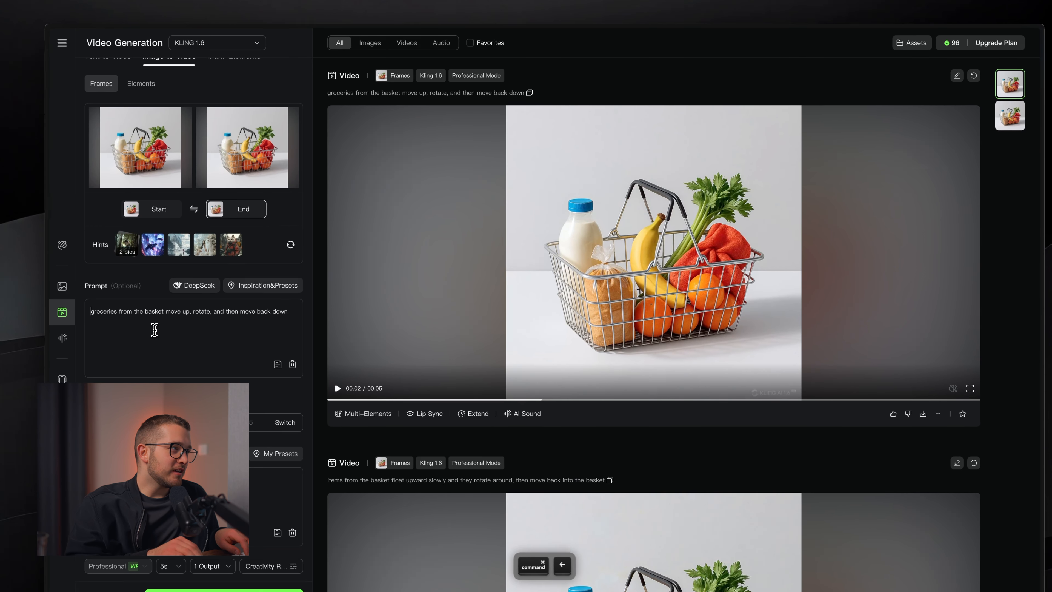
pyautogui.press('Right')
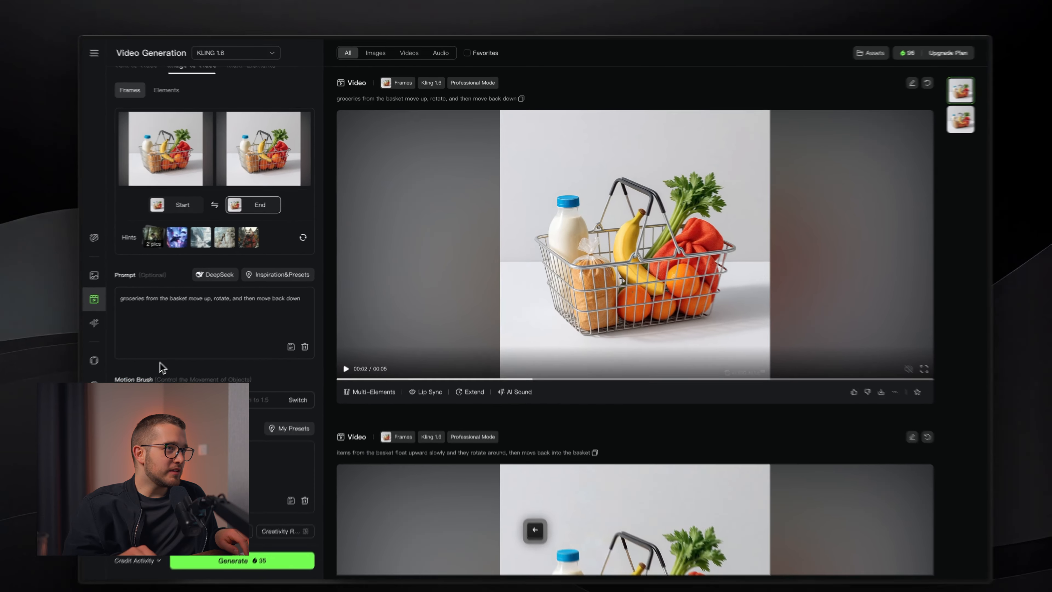
pyautogui.write('individual')
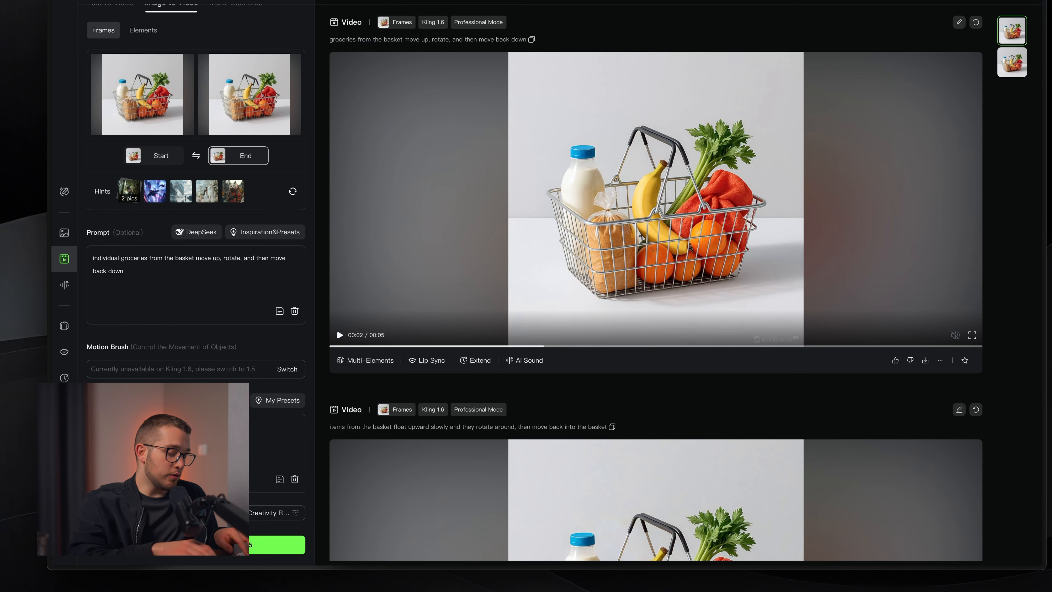
pyautogui.press('space')
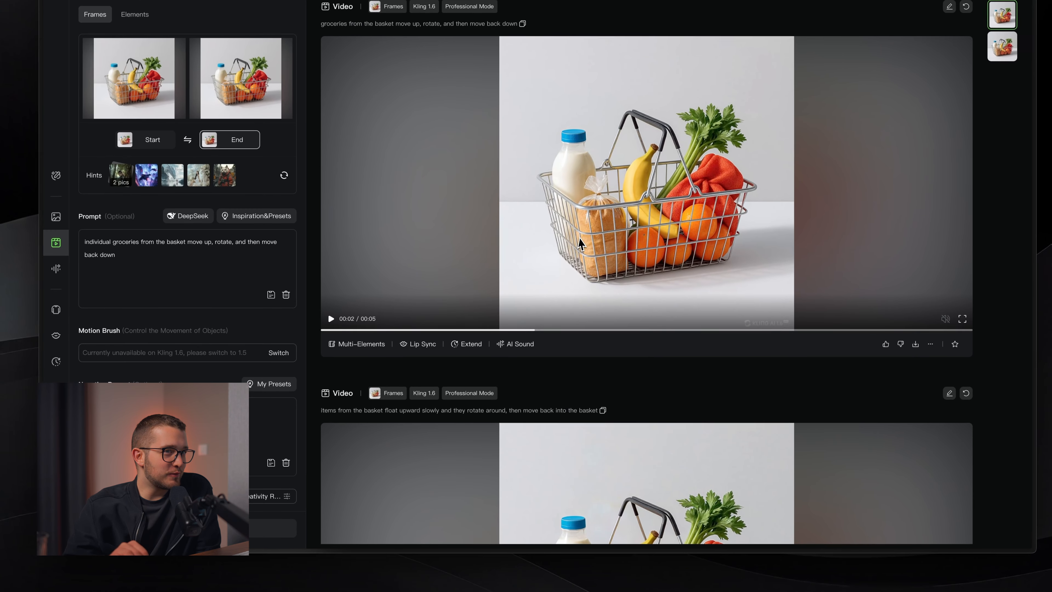
# Watch the "individual groceries" video in its enlarged detail view and return to the video list.
pyautogui.click(563, 286)
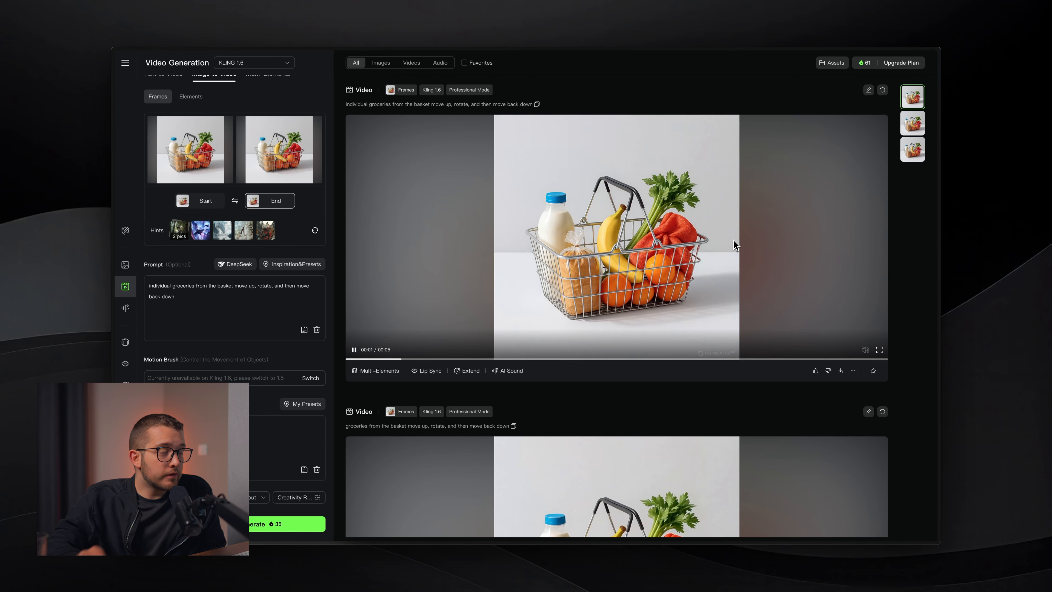
pyautogui.click(370, 344)
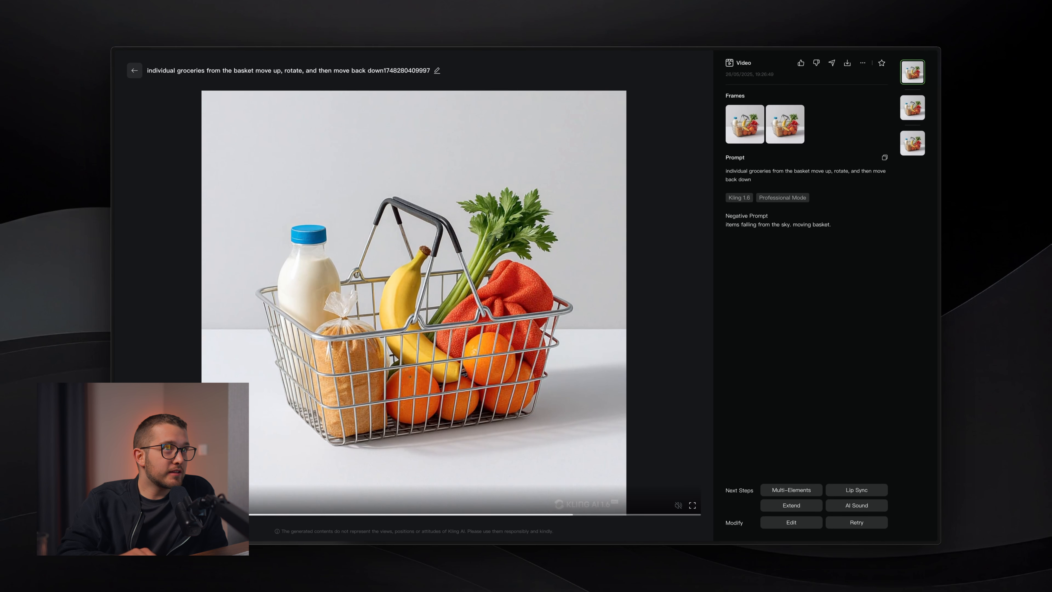
pyautogui.press('Escape')
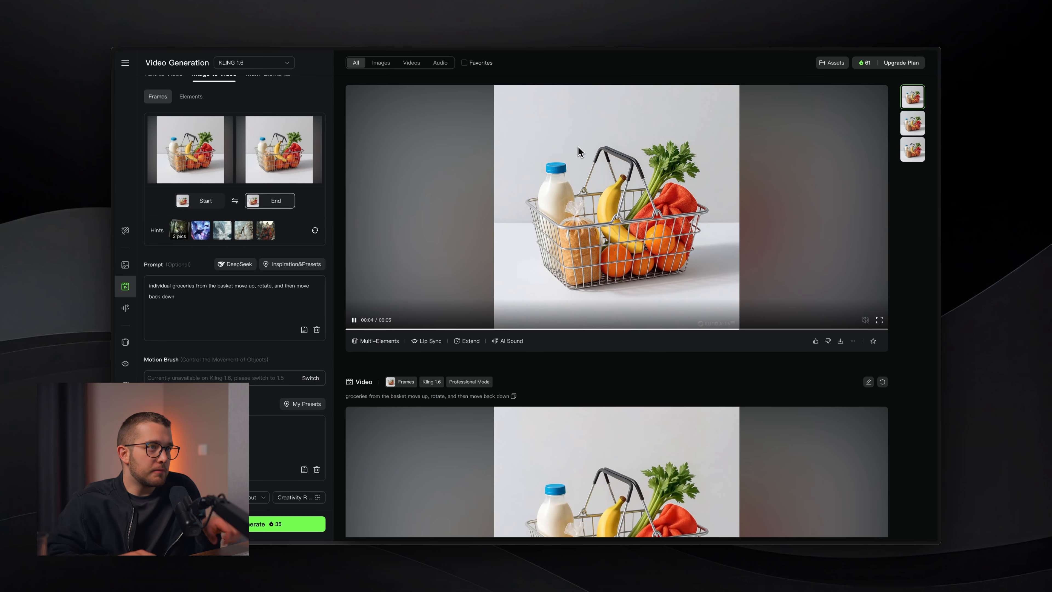
# Capture a screenshot of the grocery basket and attach it to a new Raycast AI chat.
pyautogui.press('super+shift+4')
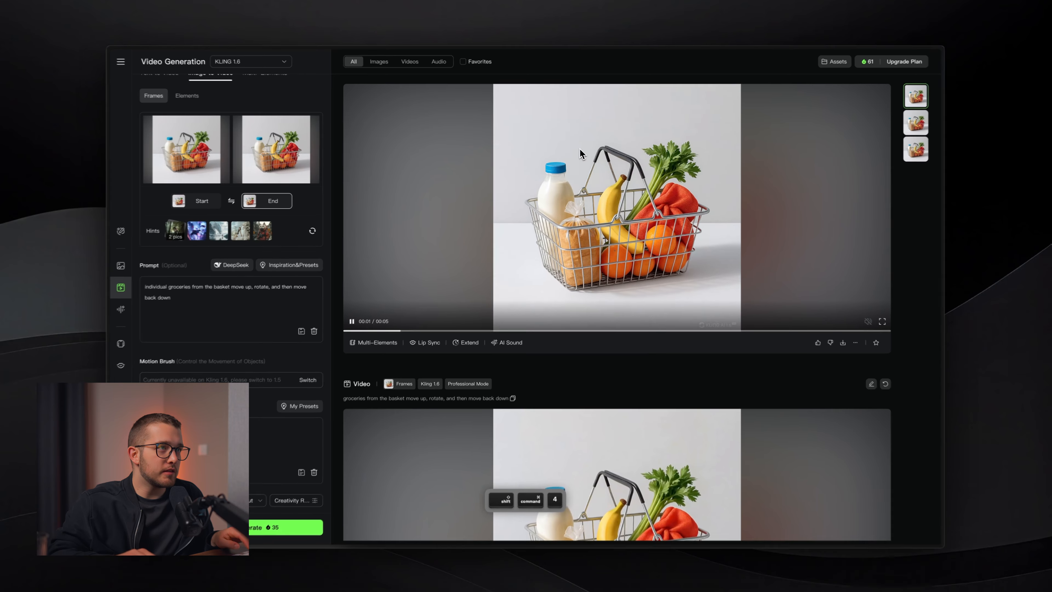
pyautogui.moveTo(511, 124); pyautogui.dragTo(749, 321)
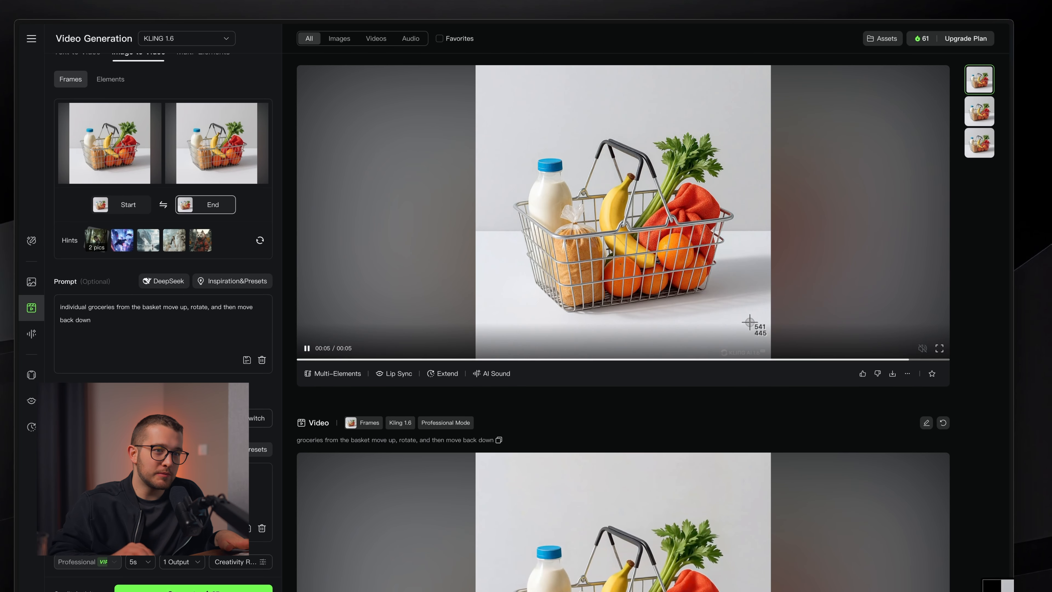
pyautogui.press('F1')
pyautogui.moveTo(992, 544); pyautogui.dragTo(729, 249)
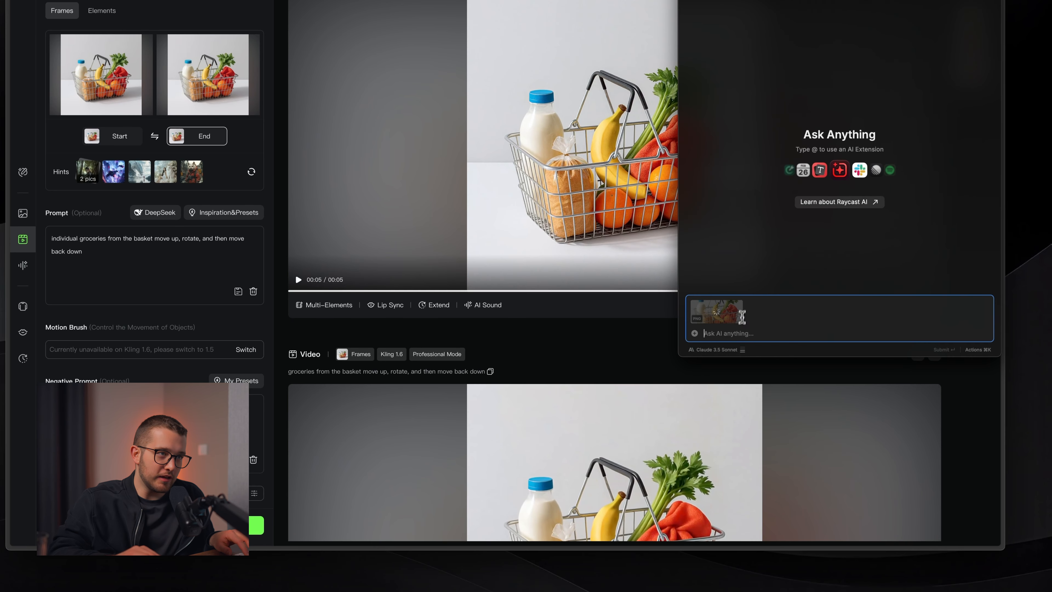
pyautogui.write('list the ite')
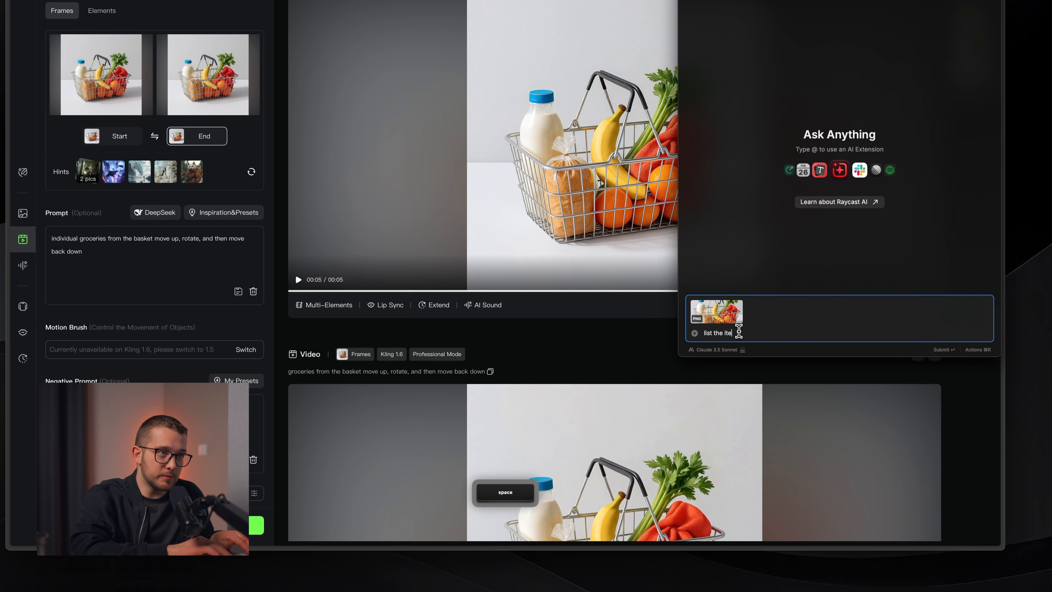
pyautogui.write('ms in the basket.')
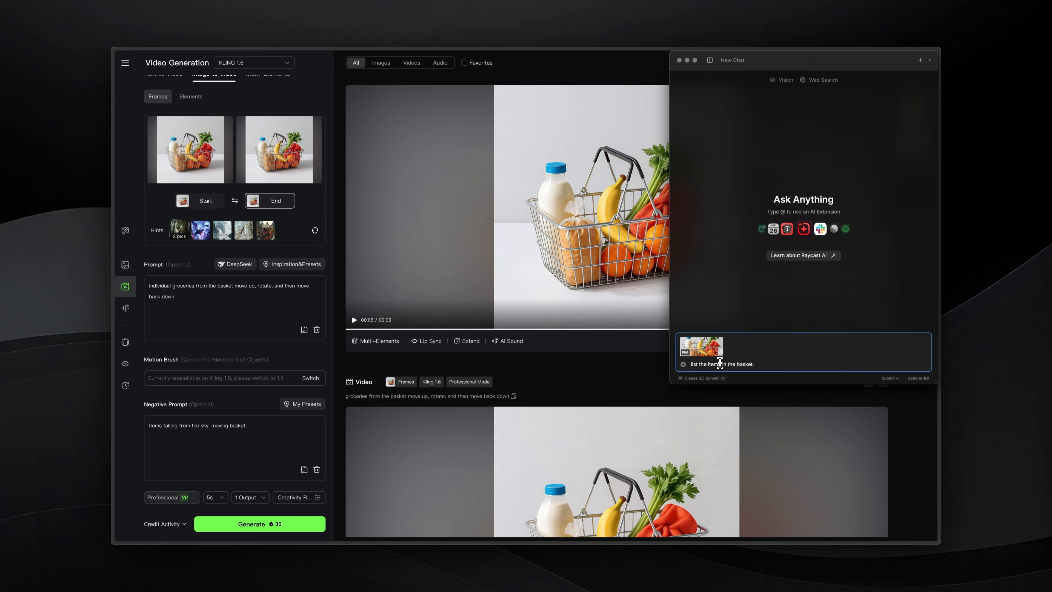
pyautogui.press('super+BackSpace')
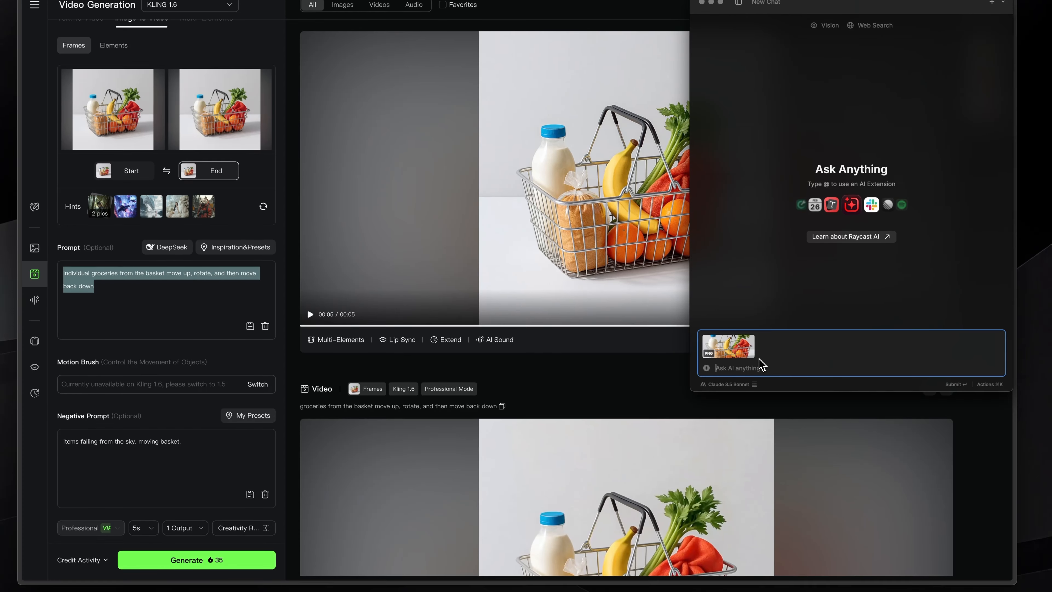
# Ask the chat to rewrite "individual groceries from the basket move up, rotate, and then move back down" to make sure its naming the items in the basket.
pyautogui.write('re')
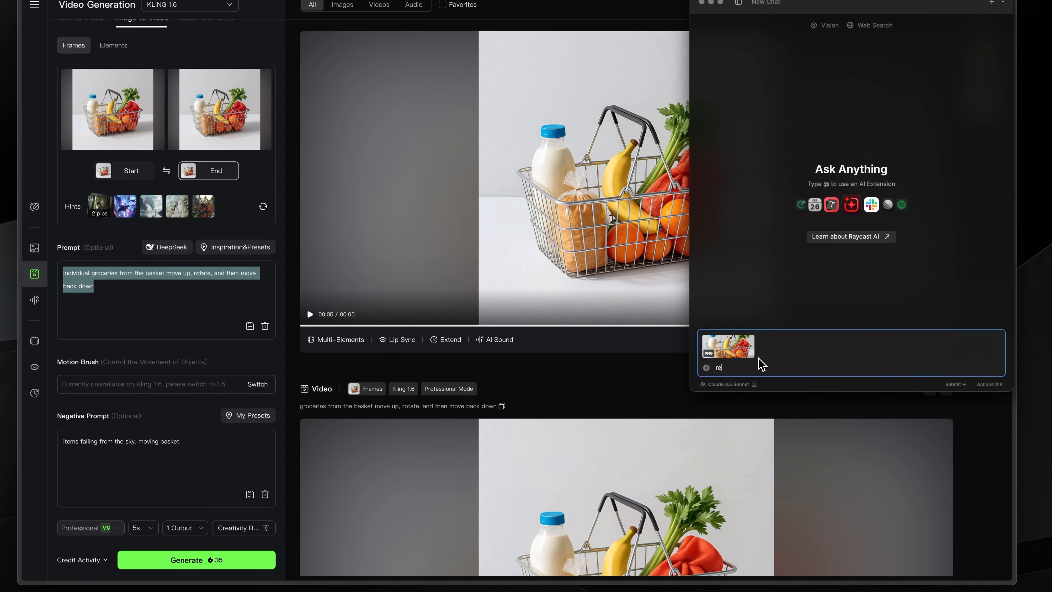
pyautogui.write('write this prompt "')
pyautogui.write('individual groceries from the basket move up, rotate, and then move back down')
pyautogui.write('" to m')
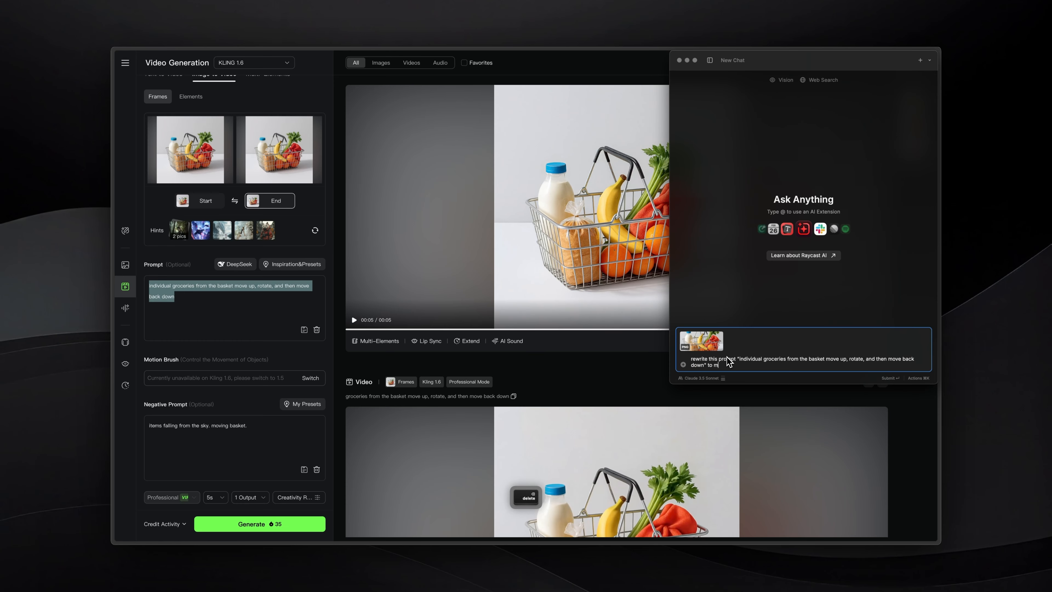
pyautogui.write('ake sure its naming th')
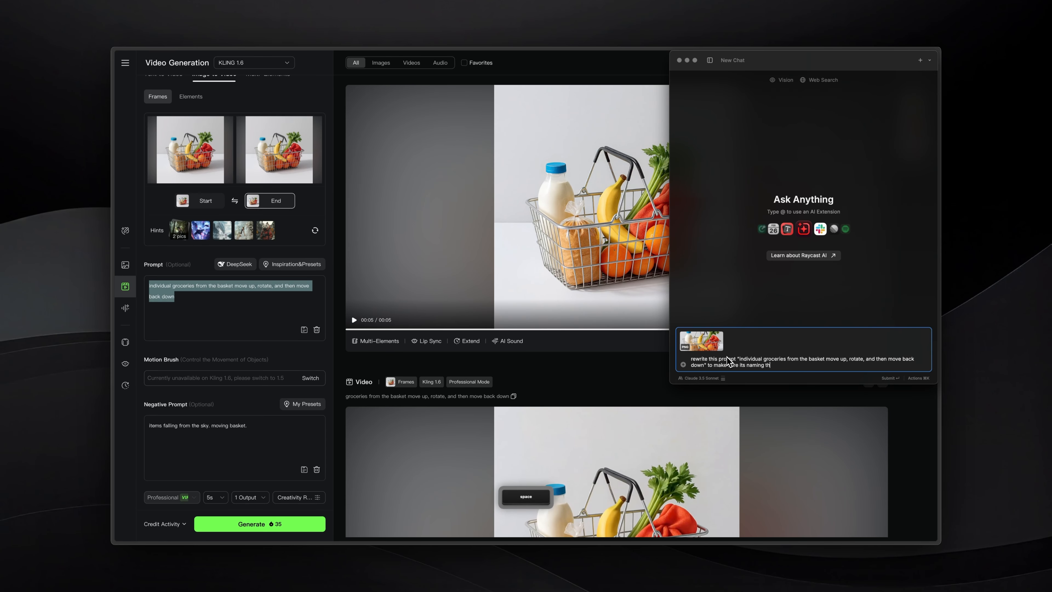
pyautogui.write('e items in the basket')
pyautogui.press('Return')
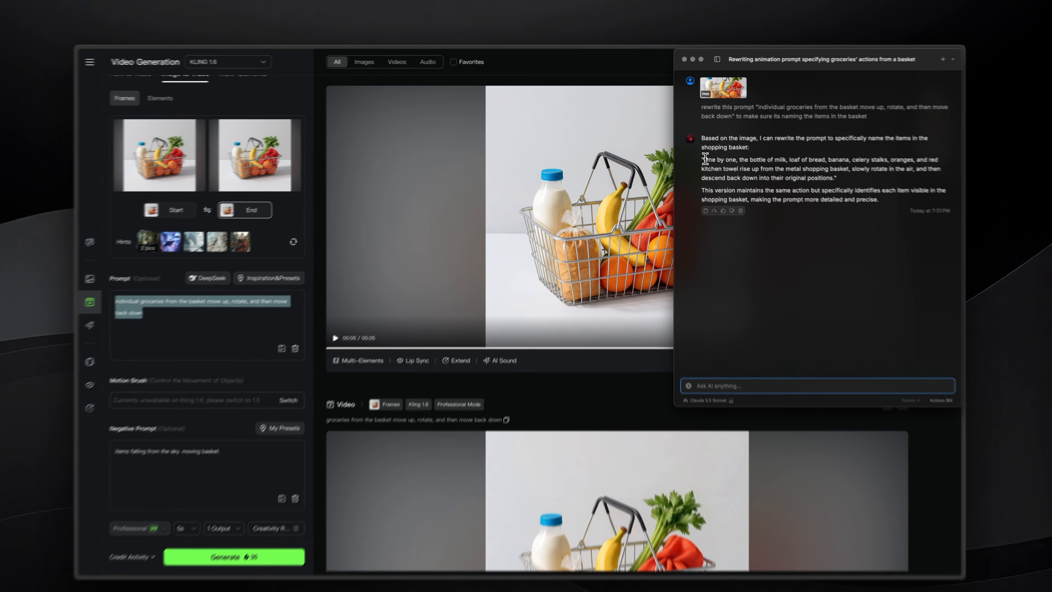
# Copy the rewritten prompt starting "One by one, the bottle of milk" from the chat and replace the video prompt with it.
pyautogui.moveTo(700, 152); pyautogui.dragTo(818, 169)
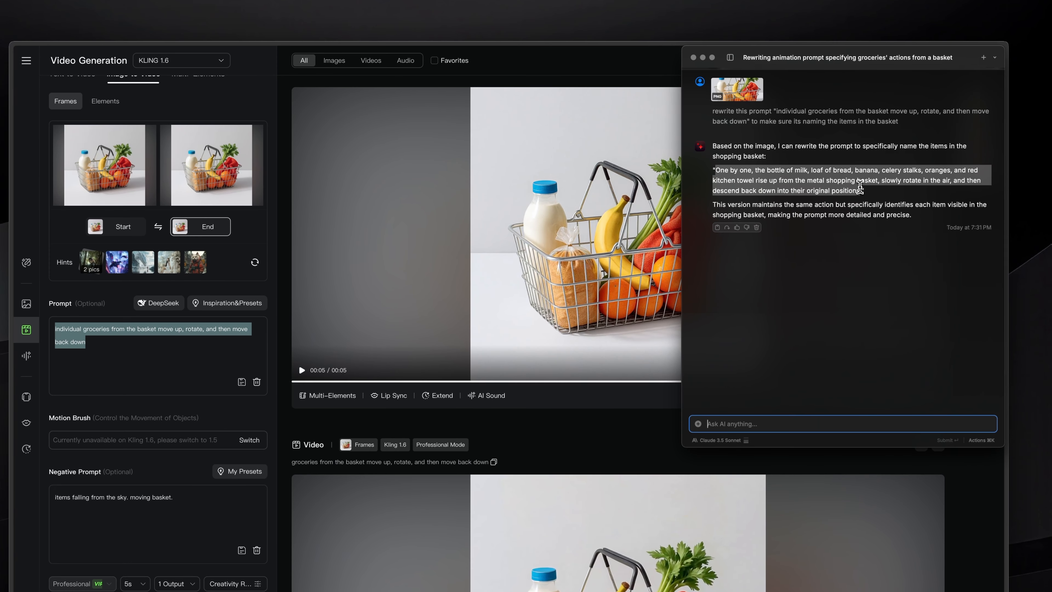
pyautogui.press('super+c')
pyautogui.press('Escape')
pyautogui.press('super+v')
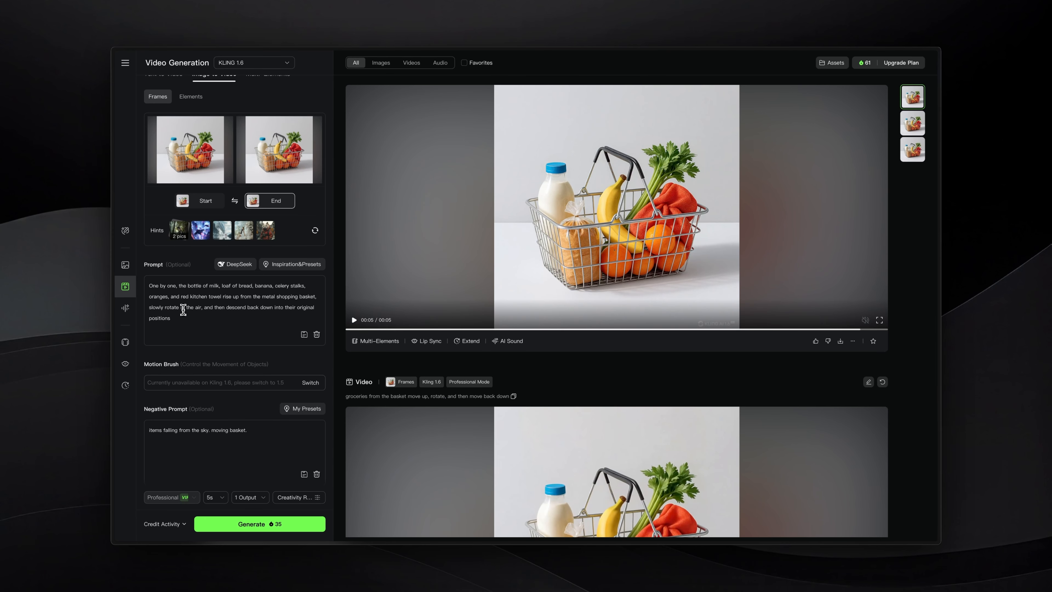
# Try to generate the video with the prompt naming each item, and dismiss the notice about paid features.
pyautogui.click(258, 523)
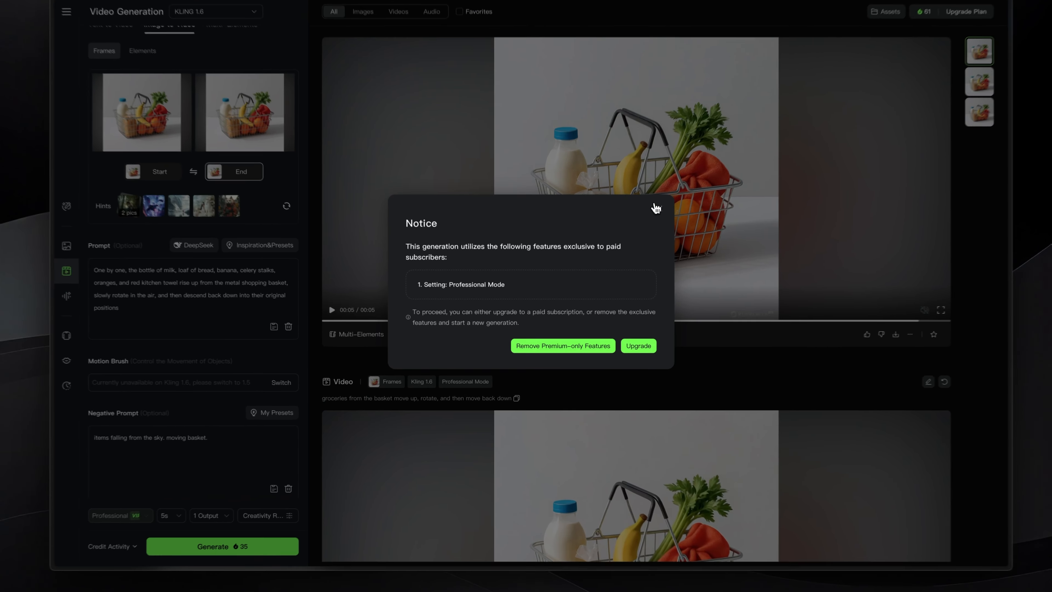
pyautogui.click(636, 232)
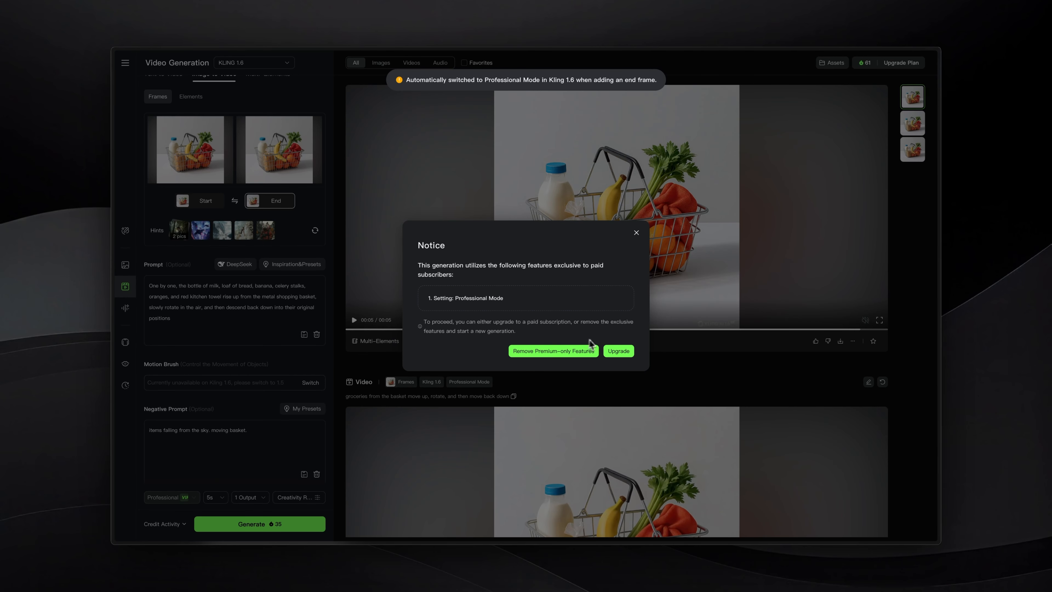
pyautogui.click(637, 233)
pyautogui.scroll(2, 646, 249)
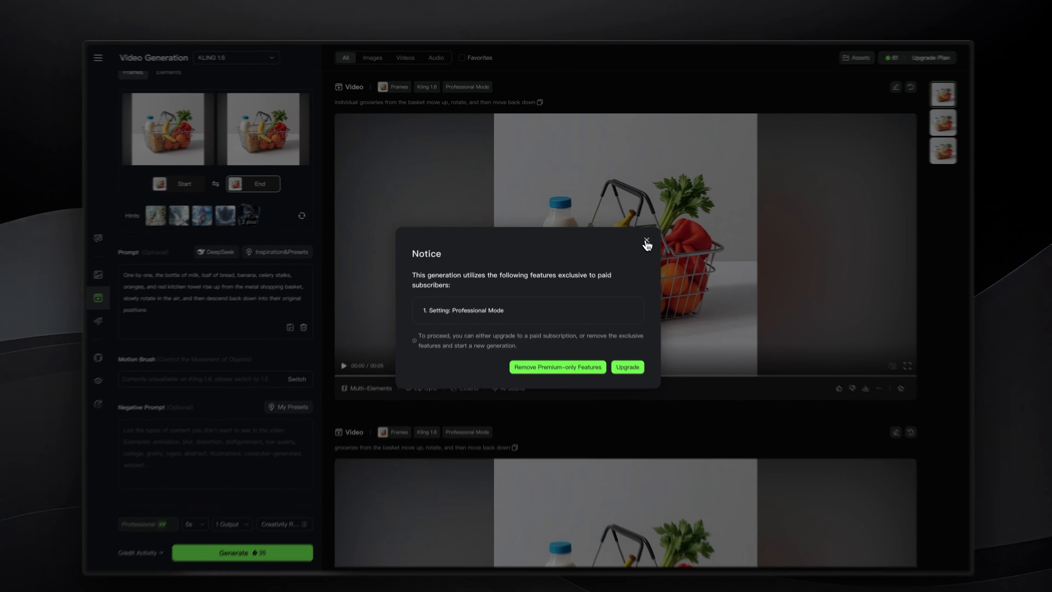
pyautogui.click(636, 233)
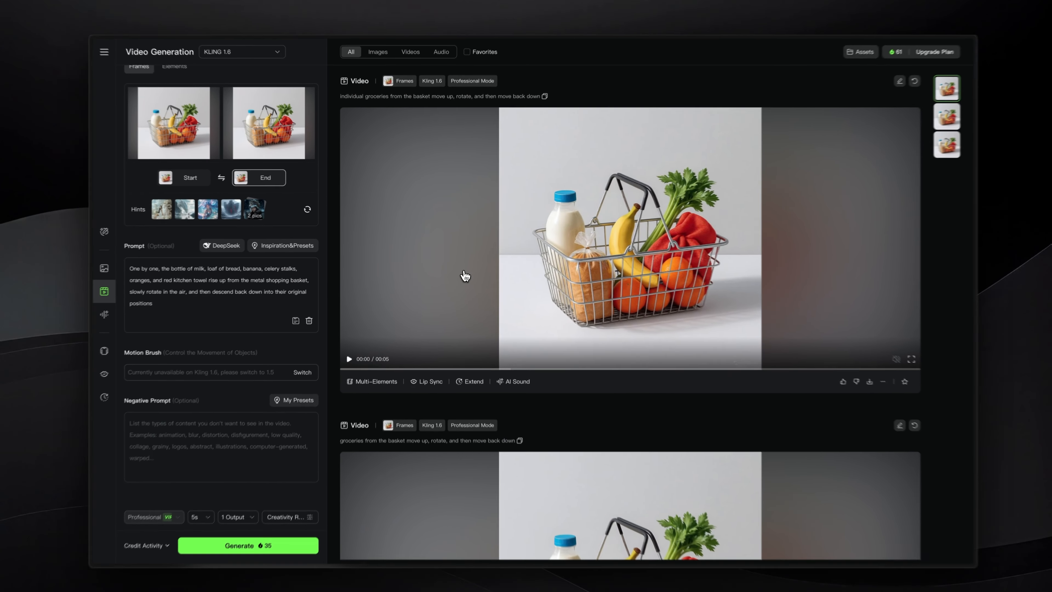
pyautogui.click(461, 290)
pyautogui.scroll(-10, 463, 272)
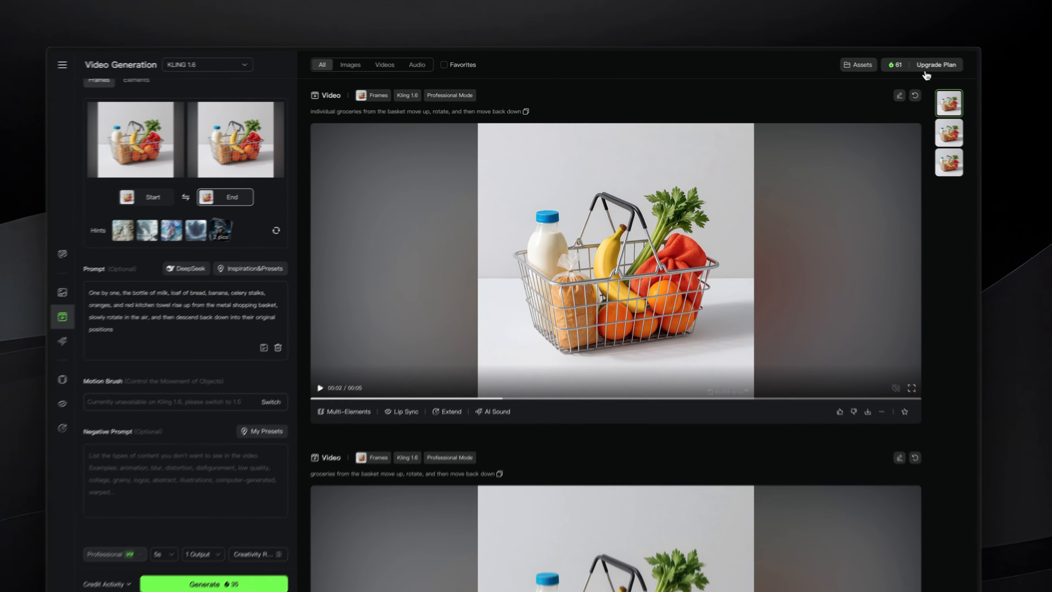
# Open the upgrade plans and subscribe to the Standard plan with monthly billing.
pyautogui.click(902, 62)
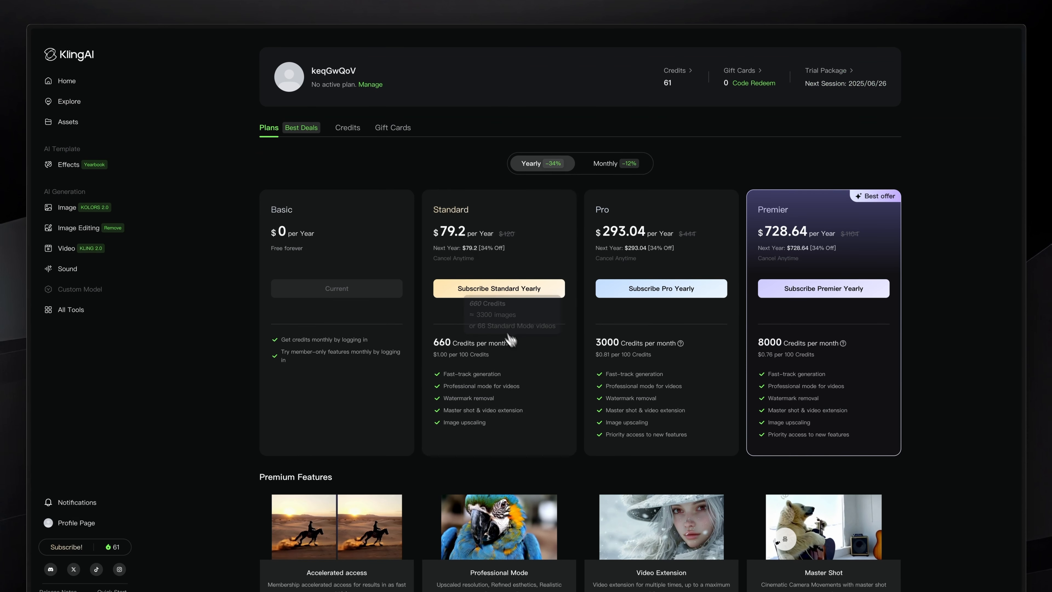
pyautogui.click(605, 164)
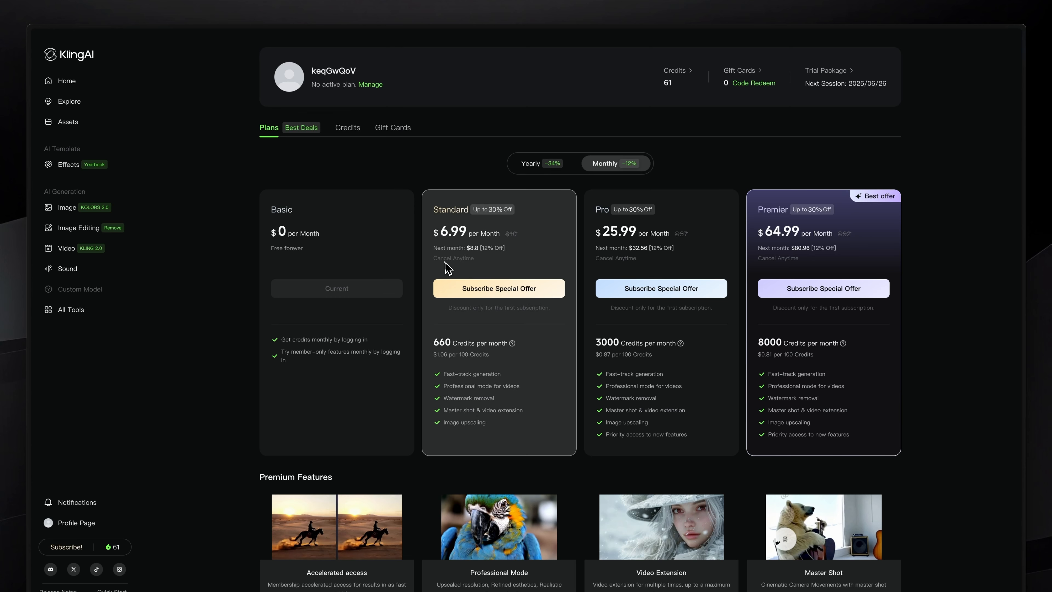
pyautogui.click(497, 290)
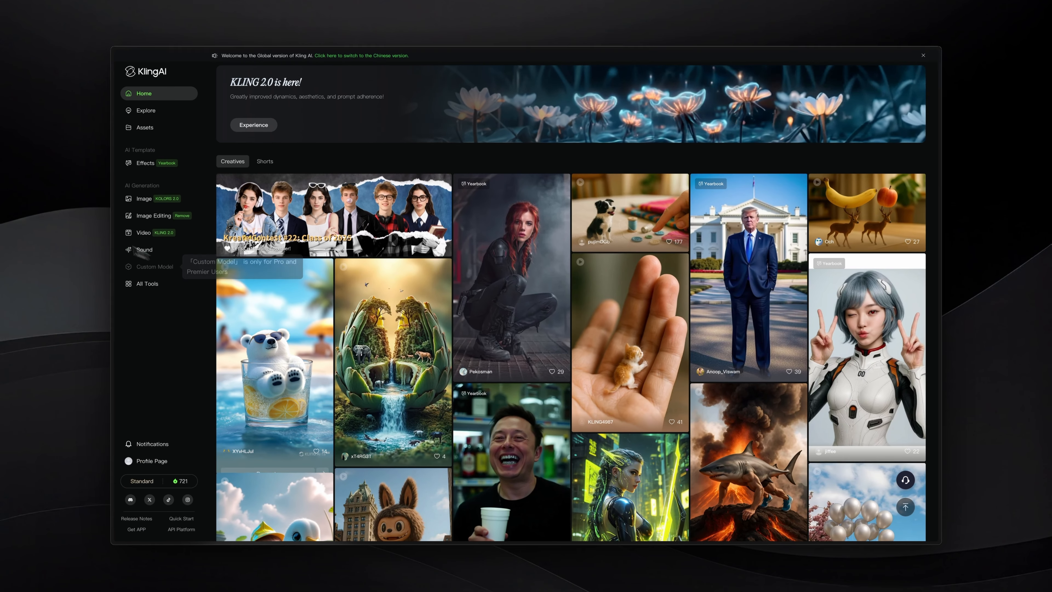
# Return to video generation with the KLING 1.6 model and add the basket image as both start and end frame.
pyautogui.click(154, 230)
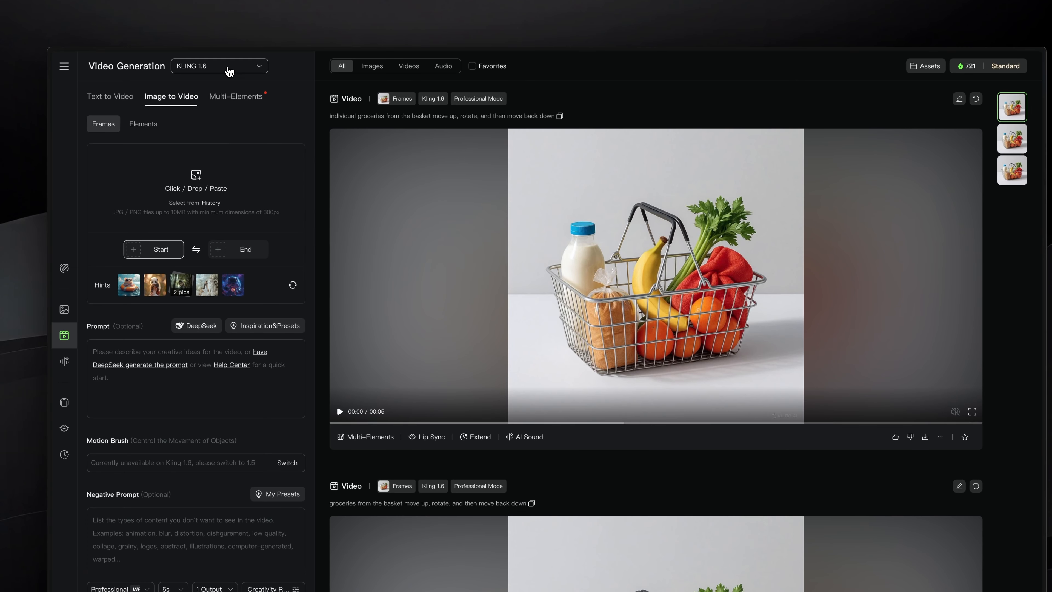
pyautogui.click(227, 68)
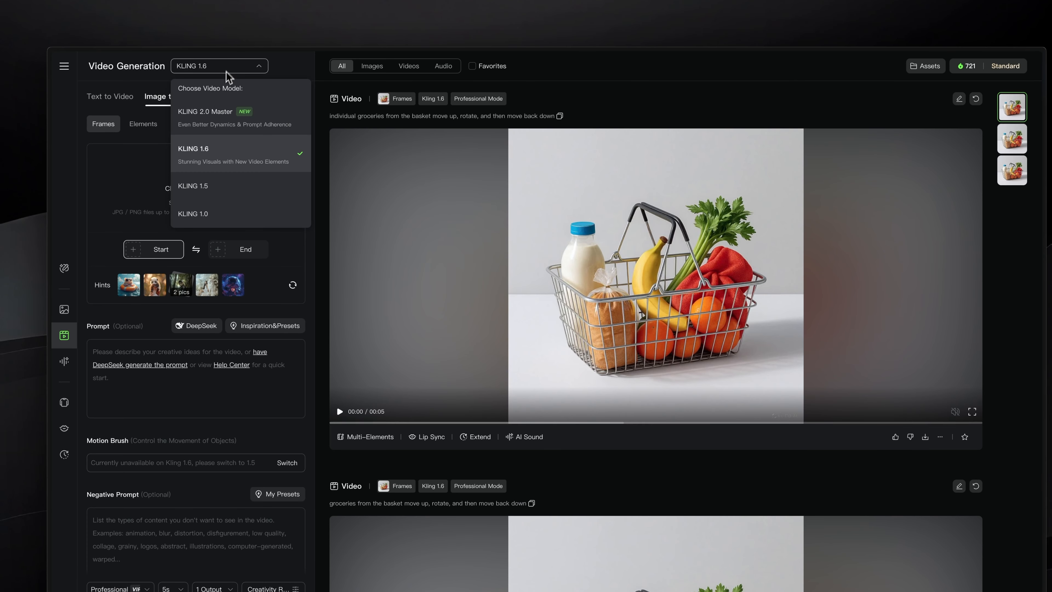
pyautogui.click(212, 170)
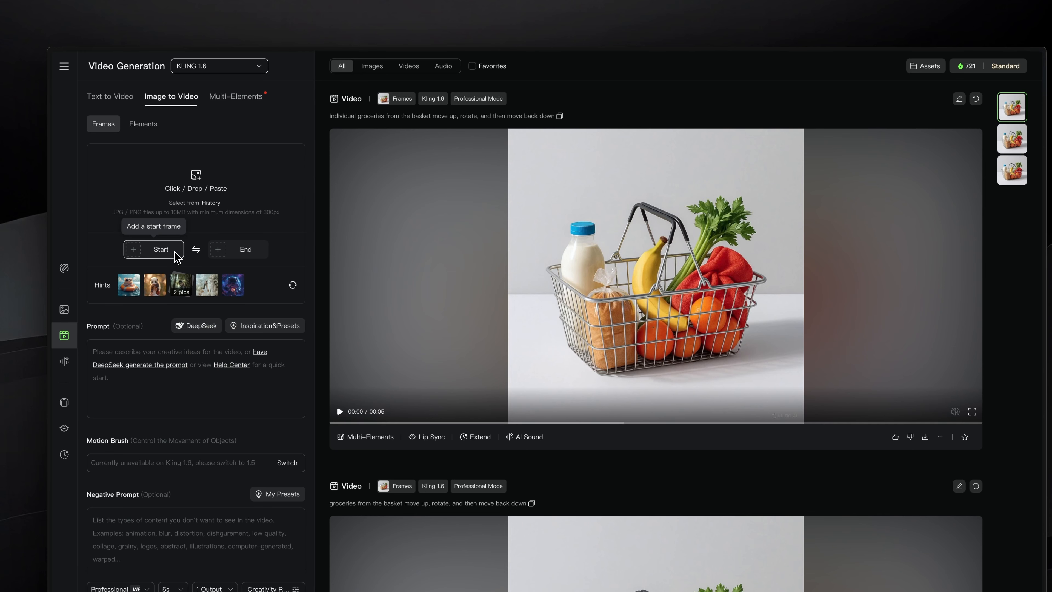
pyautogui.press('super+v')
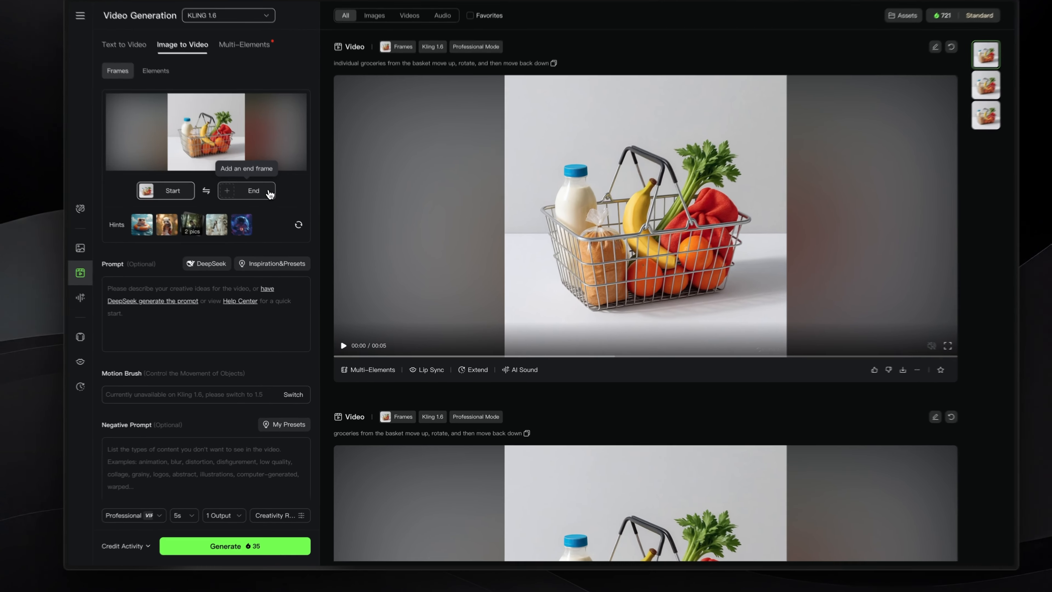
pyautogui.click(290, 217)
pyautogui.press('super+v')
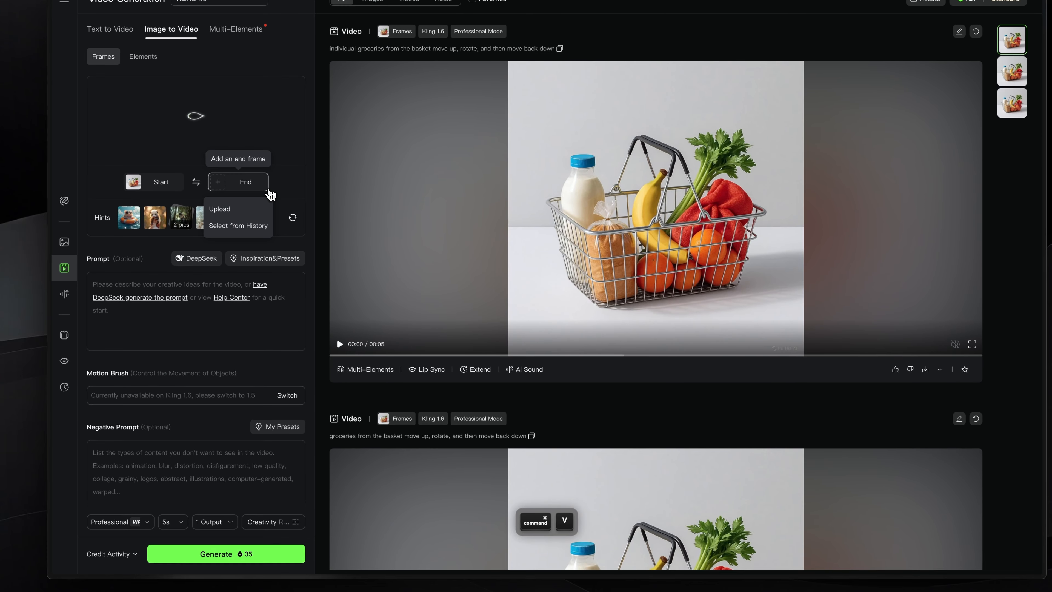
# Enter the prompt starting "One by one, the bottle of milk, loaf of bread, banana" again and generate the video.
pyautogui.press('Return')
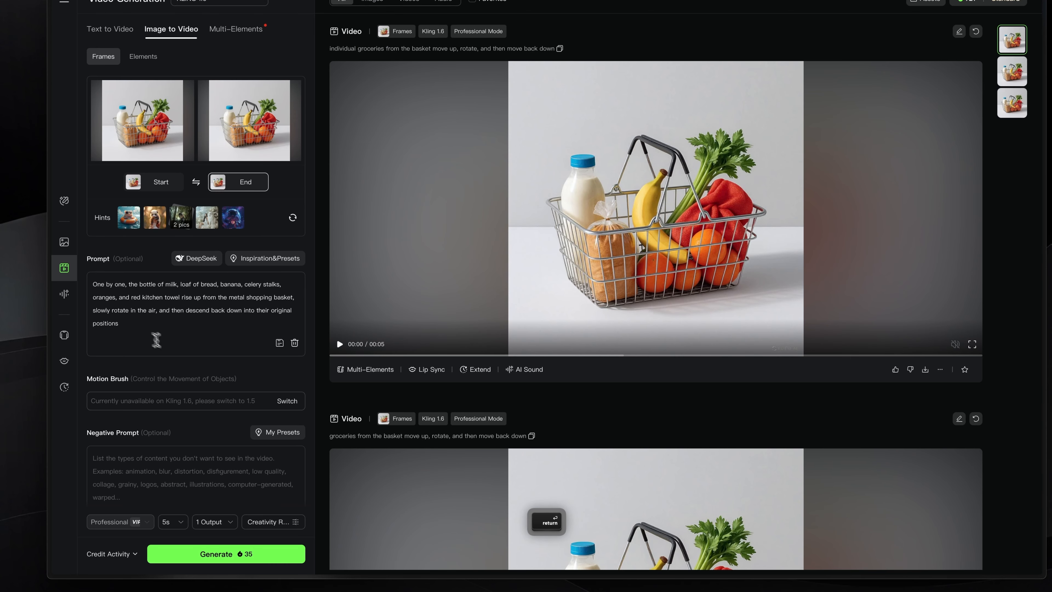
pyautogui.scroll(-1, 133, 326)
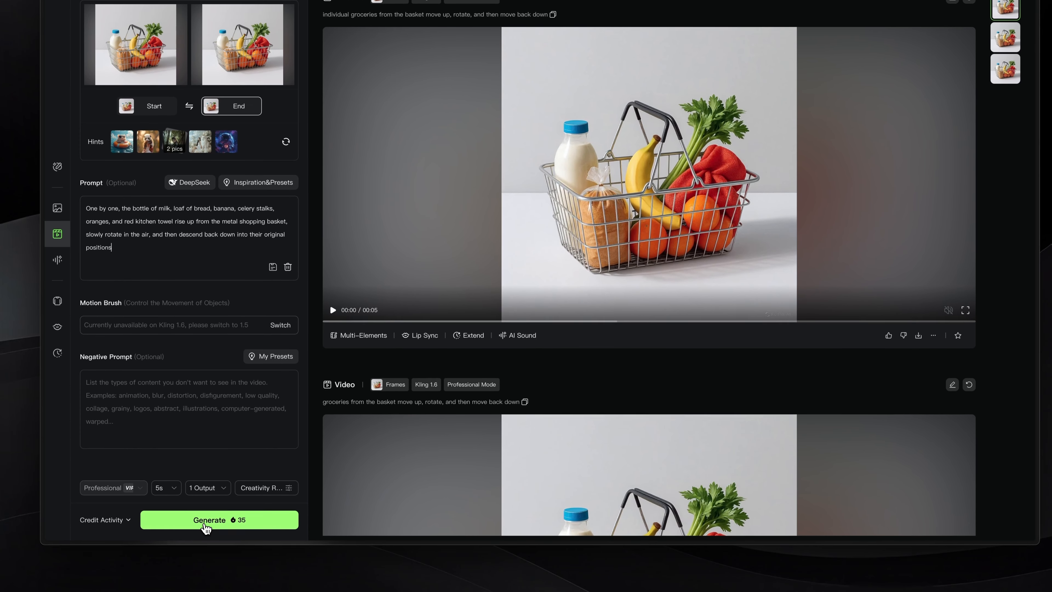
pyautogui.click(205, 520)
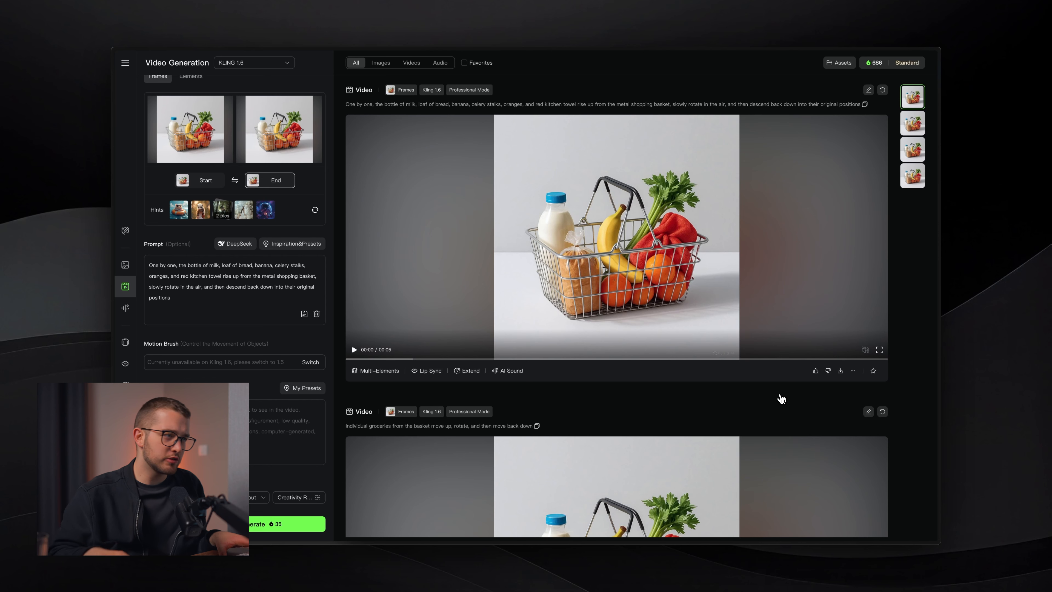
# Play the newly generated "One by one" basket video and download it.
pyautogui.click(560, 246)
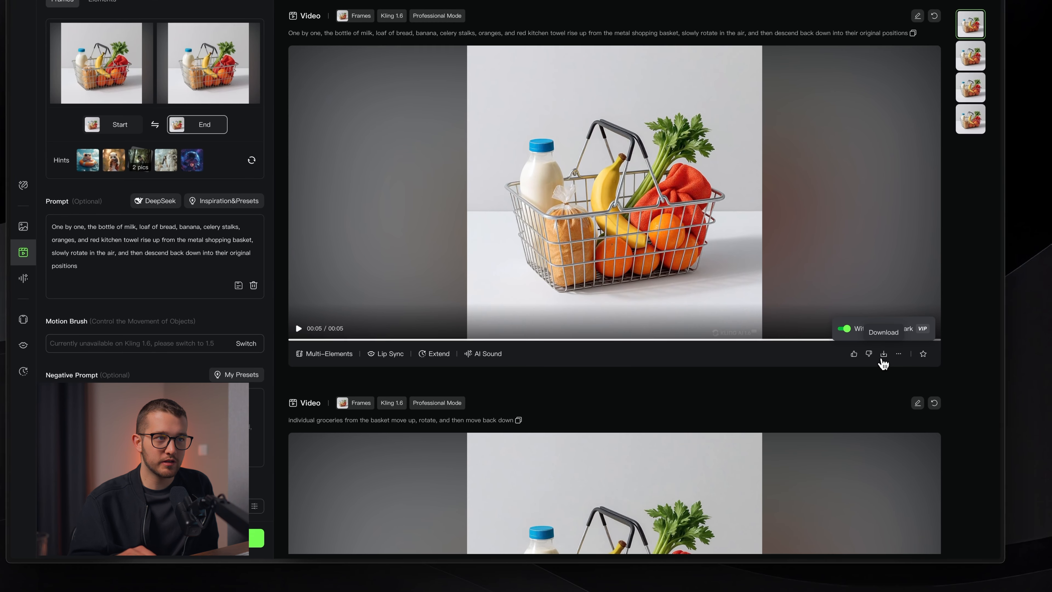
pyautogui.click(841, 372)
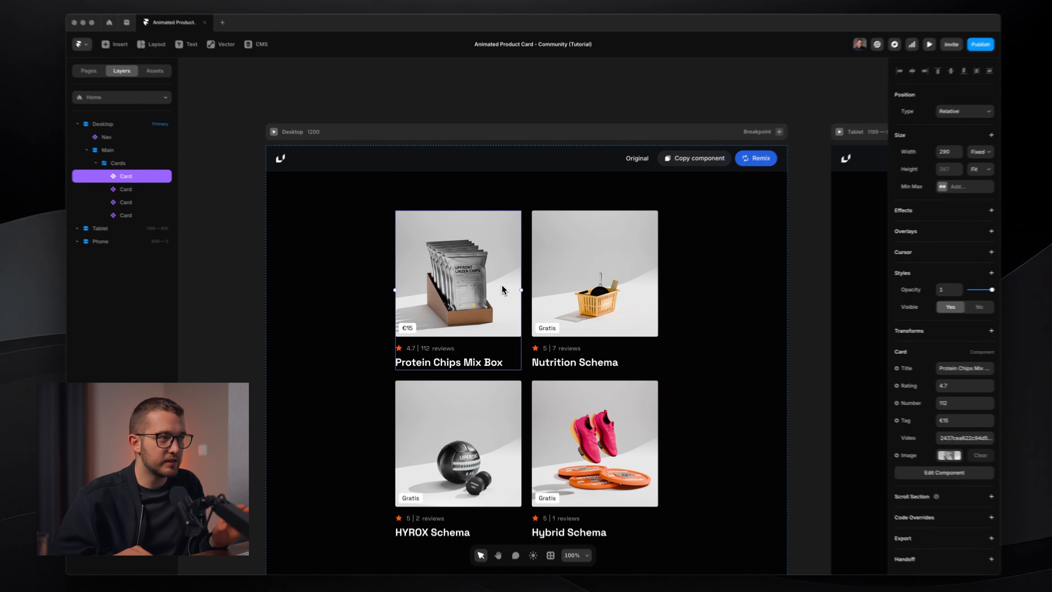
# Switch to the Framer project, open the Card component, and examine the video layer's settings in the primary and hover variants.
pyautogui.doubleClick(500, 292)
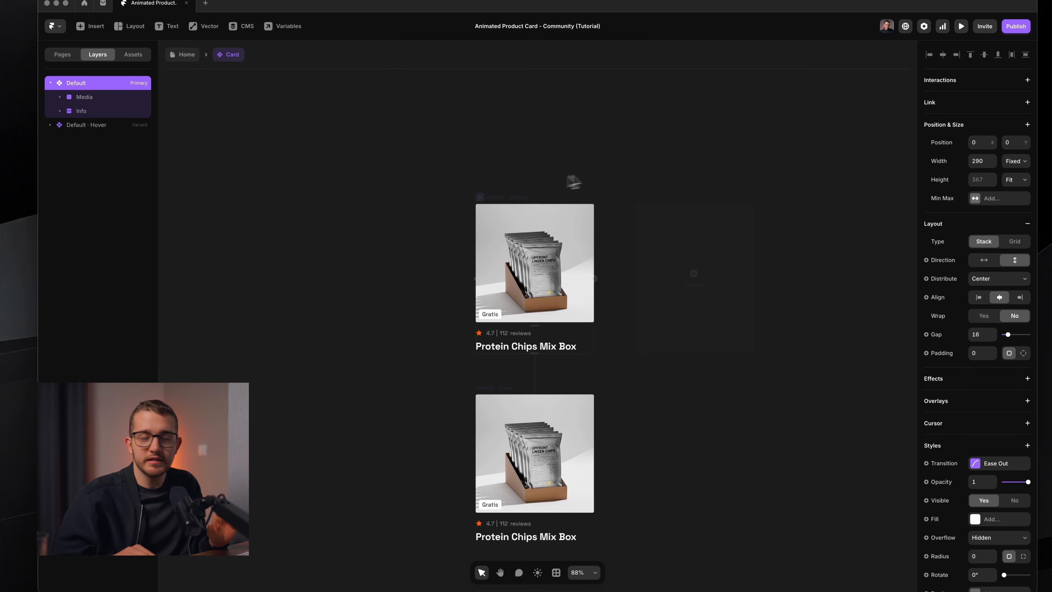
pyautogui.click(513, 430)
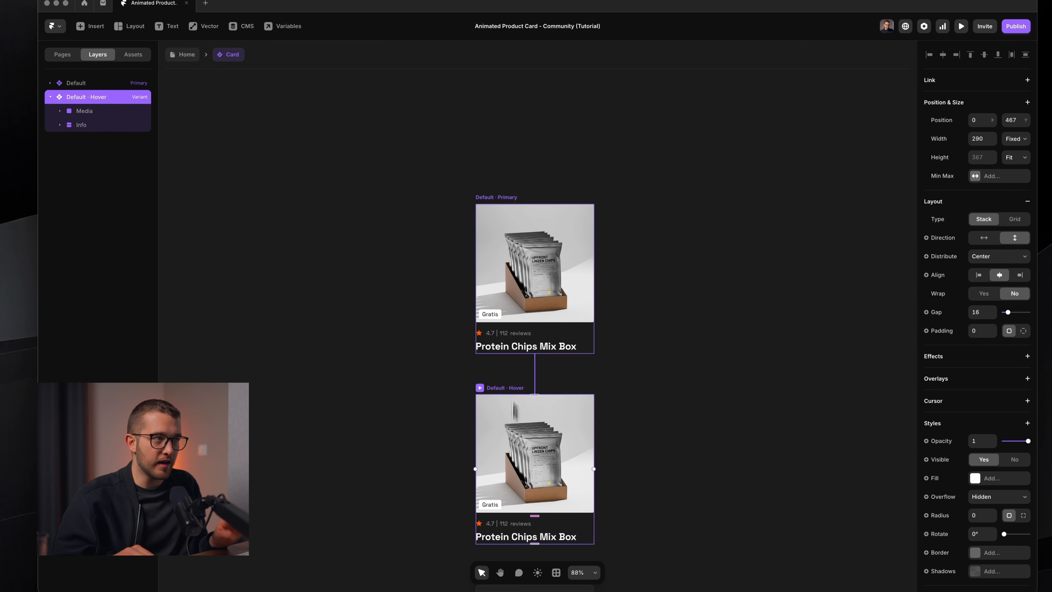
pyautogui.keyDown('super'); pyautogui.click(544, 229); pyautogui.keyUp('super')
pyautogui.scroll(5, 458, 189)
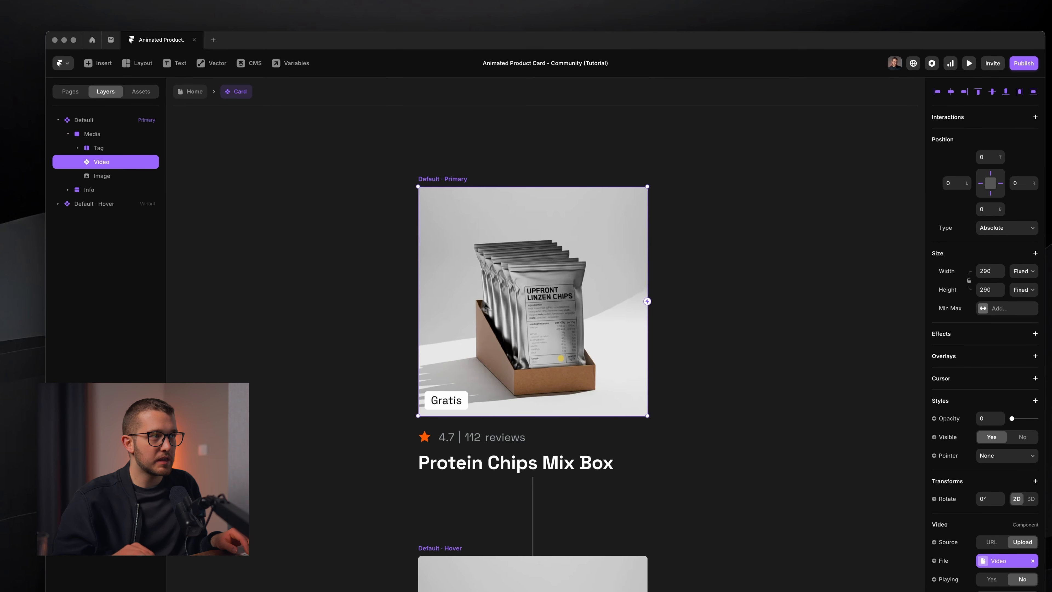
pyautogui.scroll(-6, 646, 296)
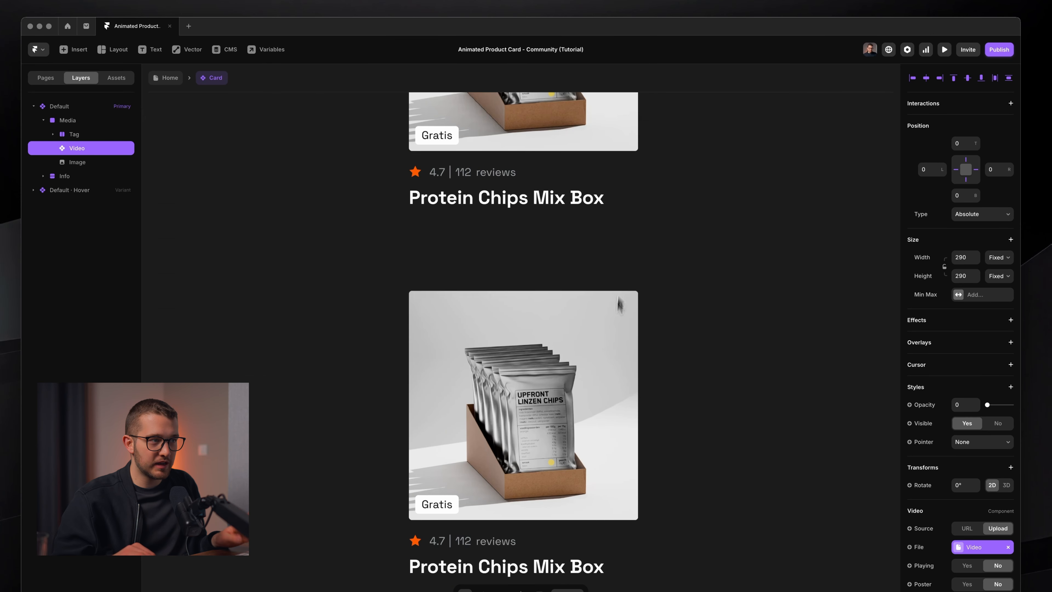
pyautogui.keyDown('super'); pyautogui.click(595, 393); pyautogui.keyUp('super')
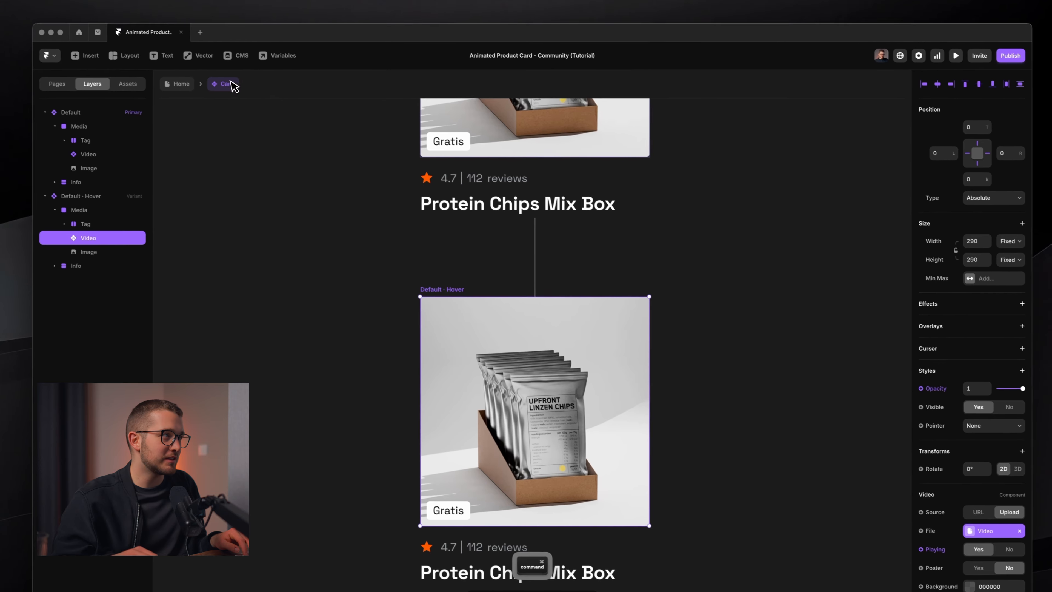
# Leave the Card component, return to the Home page and duplicate that page.
pyautogui.click(170, 77)
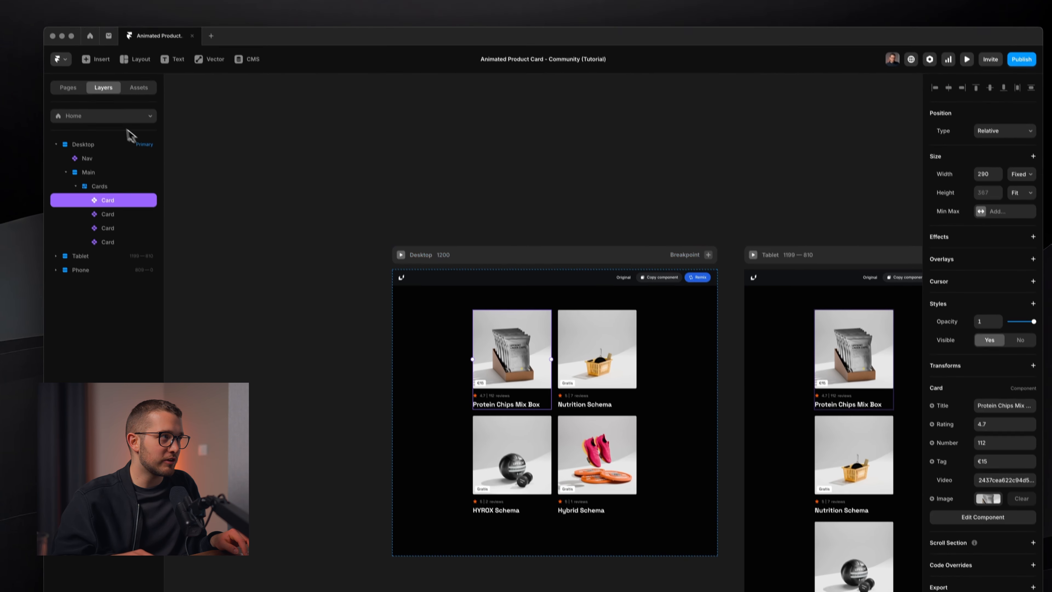
pyautogui.click(70, 67)
pyautogui.rightClick(149, 153)
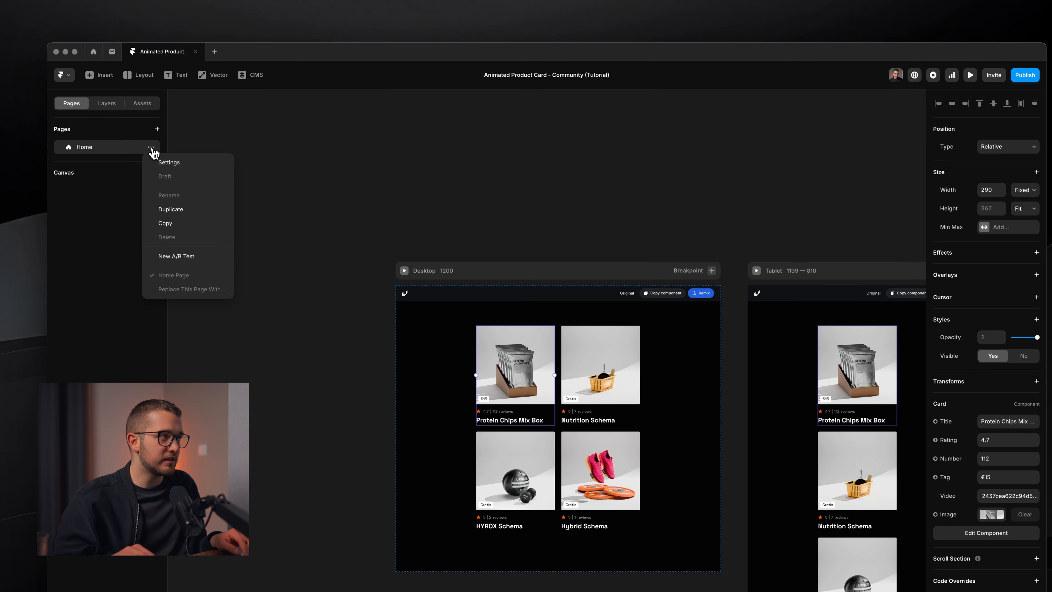
pyautogui.click(184, 207)
# Delete all the product cards from the Cards stack on the duplicated page's Desktop breakpoint.
pyautogui.doubleClick(438, 309)
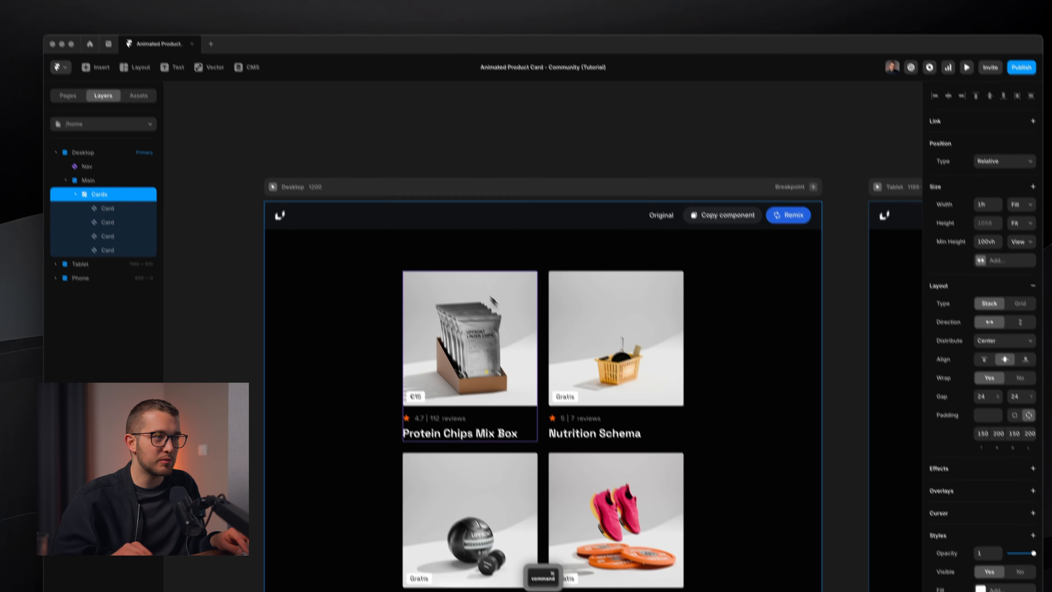
pyautogui.keyDown('super'); pyautogui.click(468, 339); pyautogui.keyUp('super')
pyautogui.keyDown('shift'); pyautogui.keyDown('super'); pyautogui.click(597, 352); pyautogui.keyUp('super'); pyautogui.keyUp('shift')
pyautogui.keyDown('shift'); pyautogui.keyDown('super'); pyautogui.click(601, 514); pyautogui.keyUp('super'); pyautogui.keyUp('shift')
pyautogui.press('BackSpace')
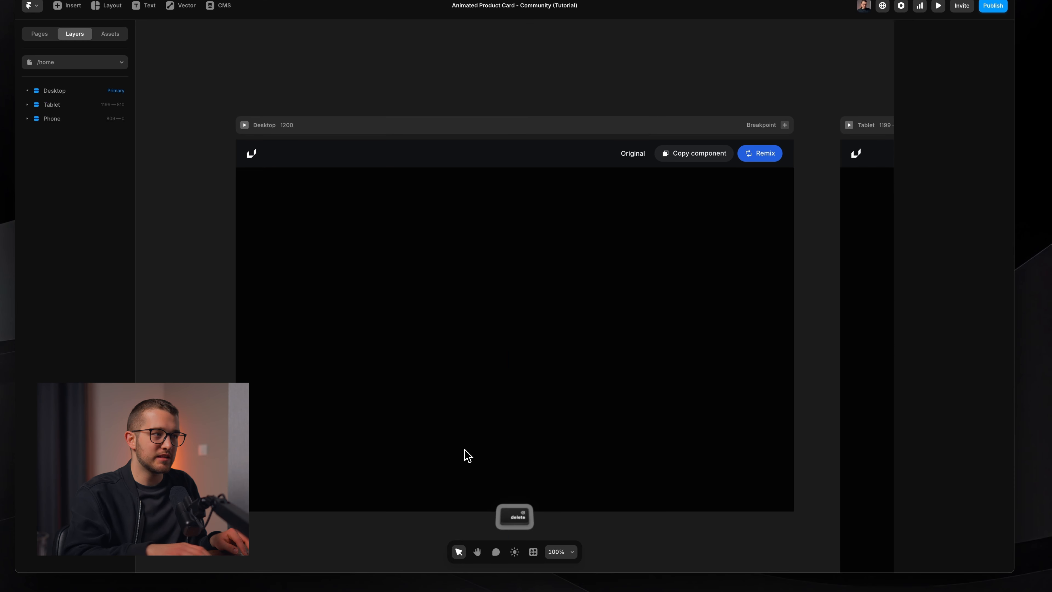
# Draw a square frame about 305 px wide in the empty Cards stack, set its radius to 8 and remove its fill.
pyautogui.press('f')
pyautogui.moveTo(443, 254)
pyautogui.mouseDown()
pyautogui.moveTo(599, 404)
pyautogui.moveTo(585, 396)
pyautogui.mouseUp()
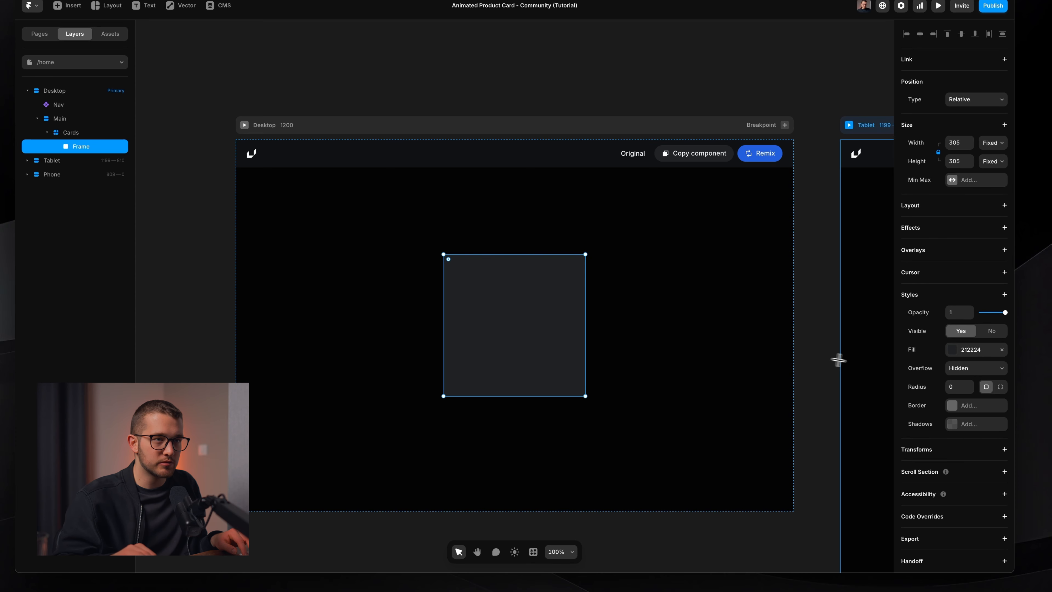
pyautogui.click(957, 390)
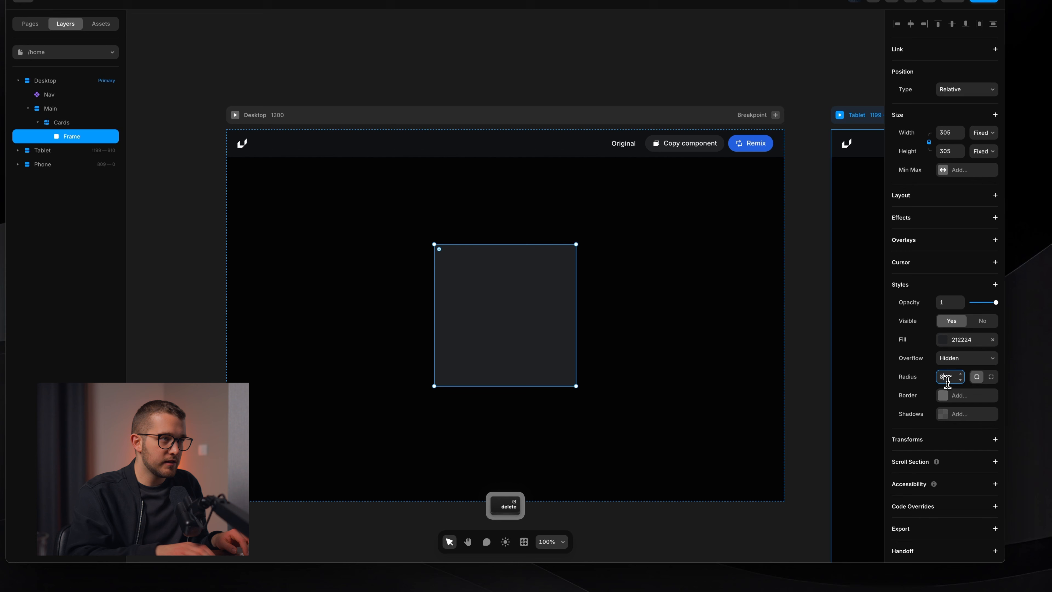
pyautogui.press('Return')
pyautogui.click(996, 342)
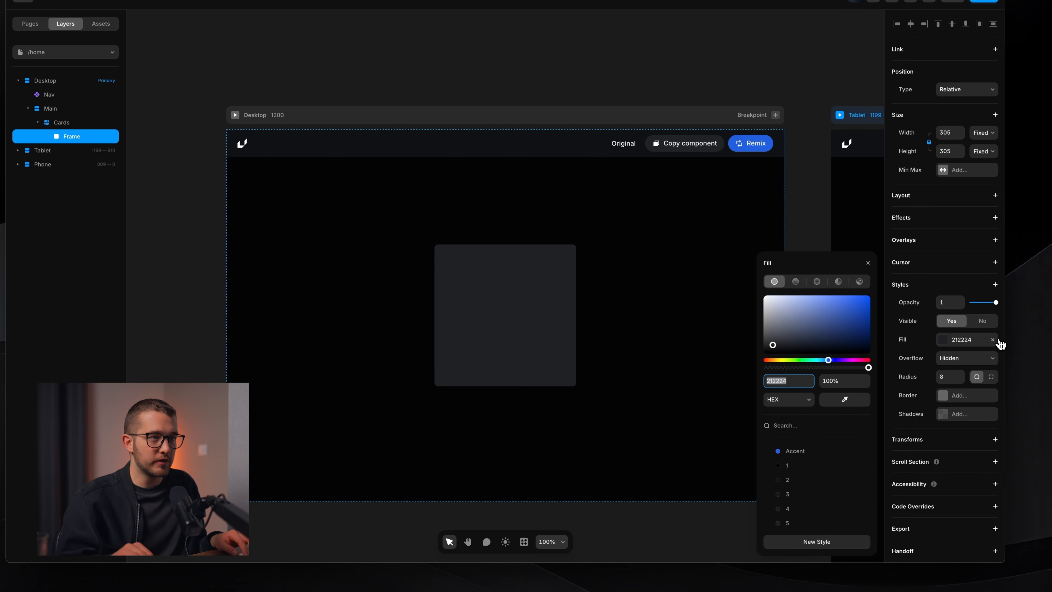
pyautogui.click(993, 340)
# Rename the new square frame as "Card Testing".
pyautogui.press('super+r')
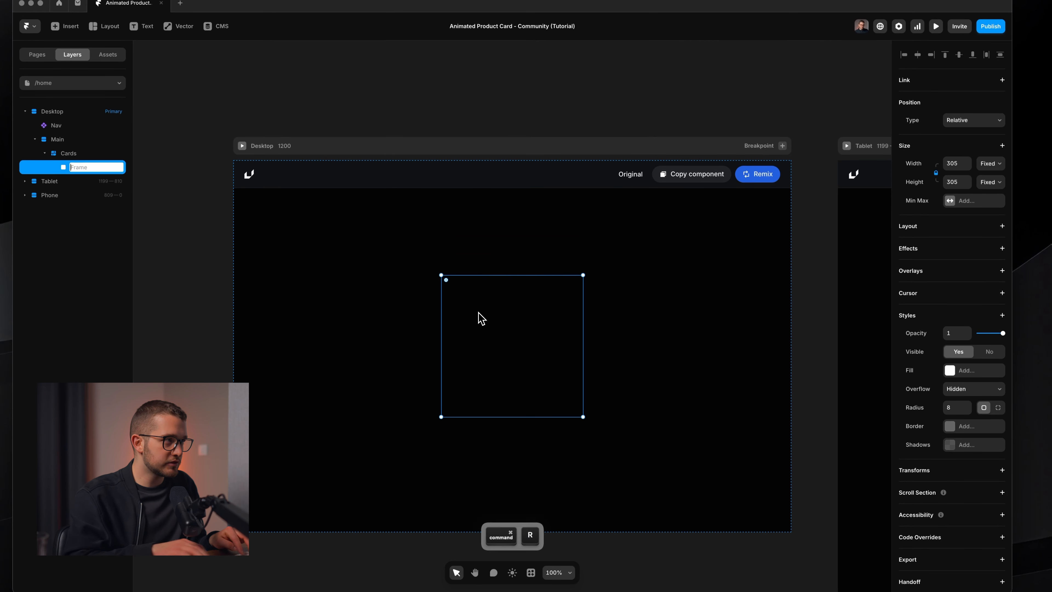
pyautogui.write('Ca')
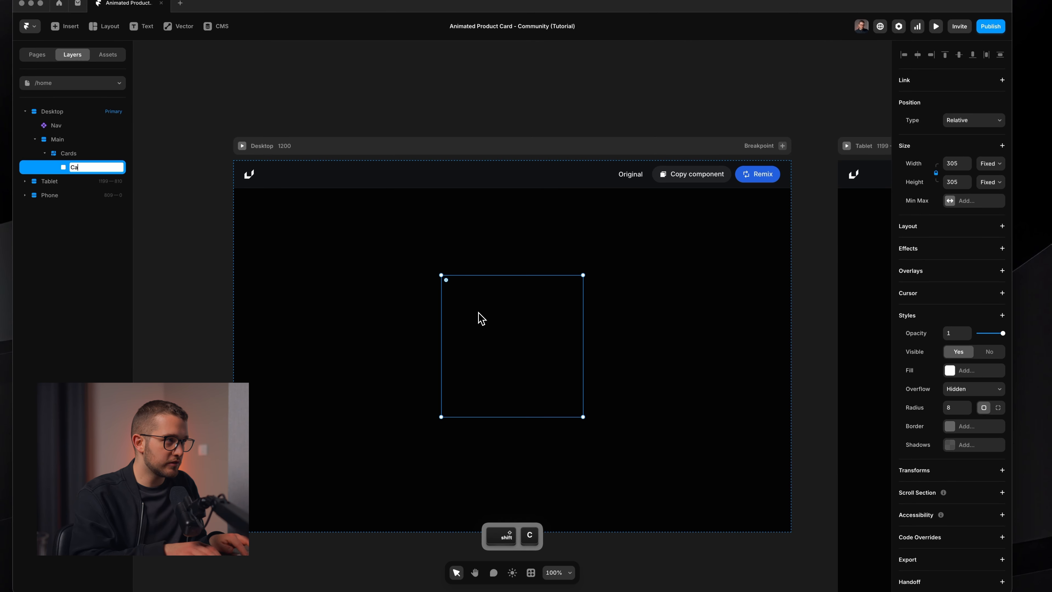
pyautogui.write('rd Testing')
pyautogui.press('Return')
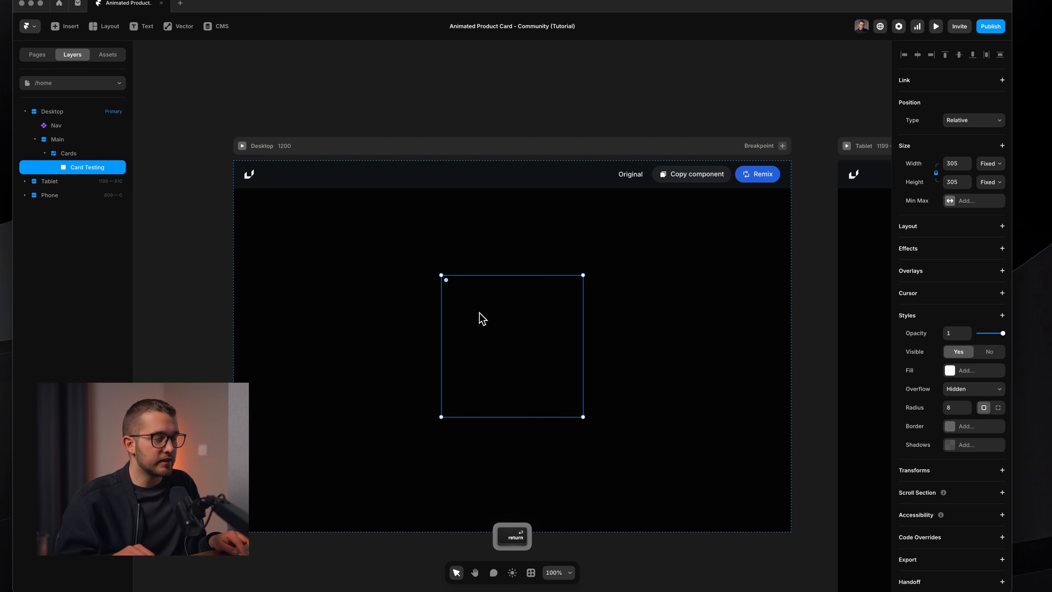
# Draw a frame inside Card Testing and pin its top, right, bottom and left offsets at 0.
pyautogui.press('f')
pyautogui.moveTo(472, 300); pyautogui.dragTo(553, 391)
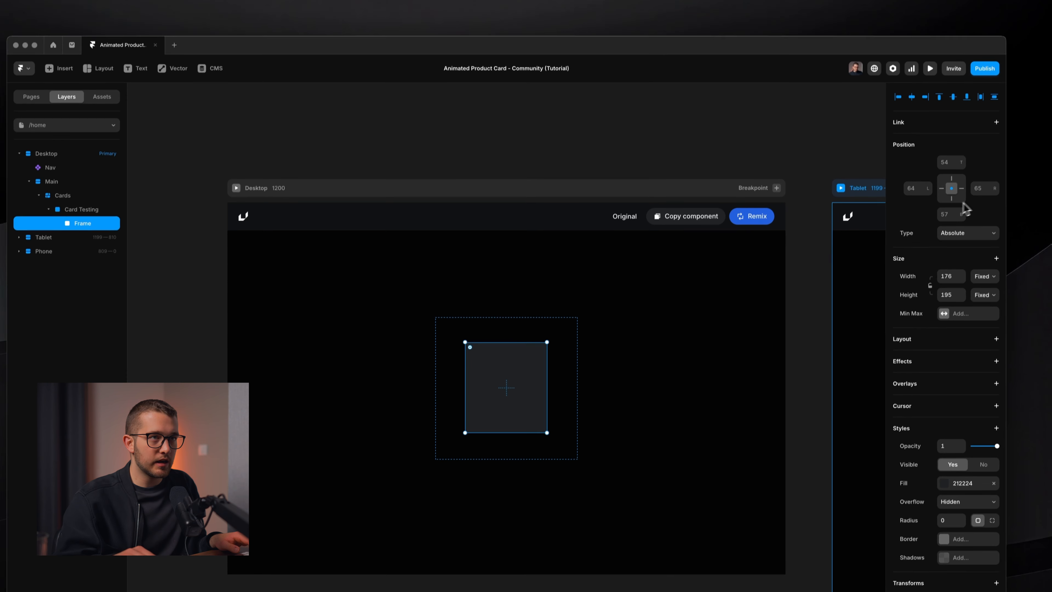
pyautogui.click(950, 212)
pyautogui.write('0')
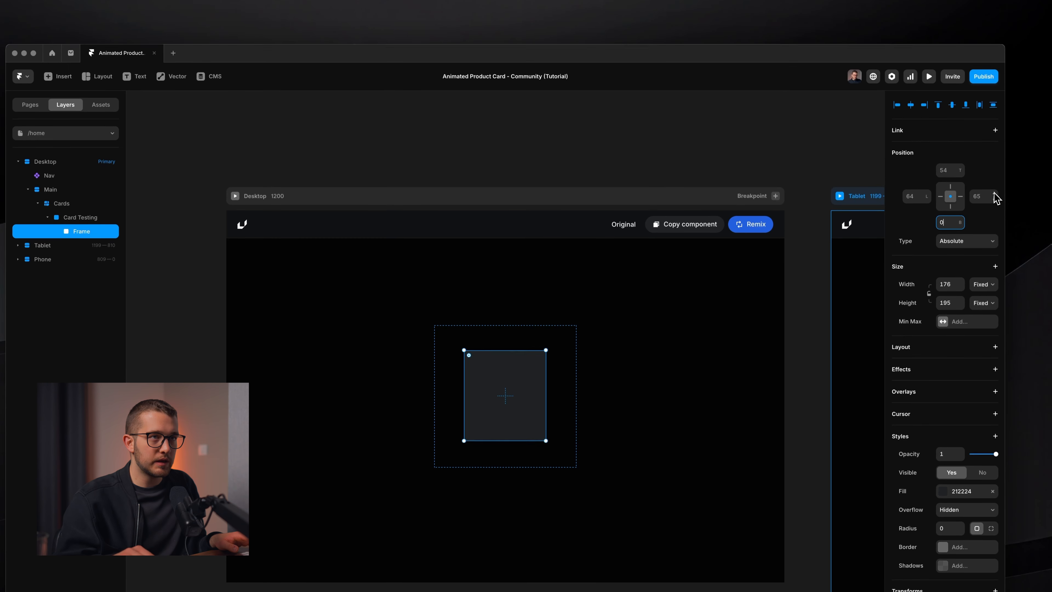
pyautogui.click(987, 186)
pyautogui.write('0')
pyautogui.click(913, 186)
pyautogui.write('0')
pyautogui.click(946, 171)
pyautogui.write('0')
pyautogui.press('Return')
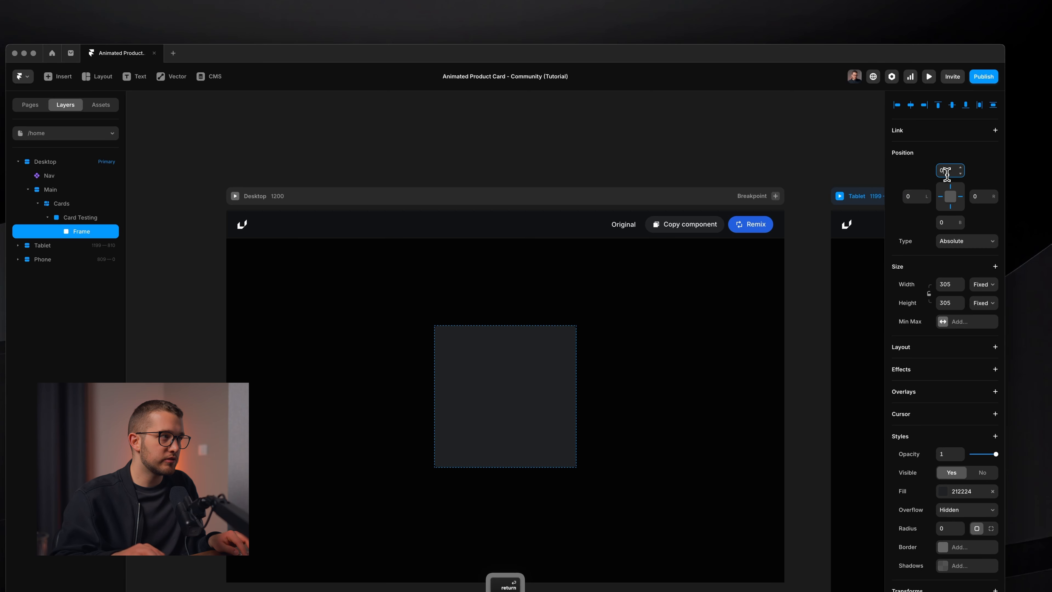
# Rename the inner frame as "Image" and remove its fill.
pyautogui.doubleClick(81, 233)
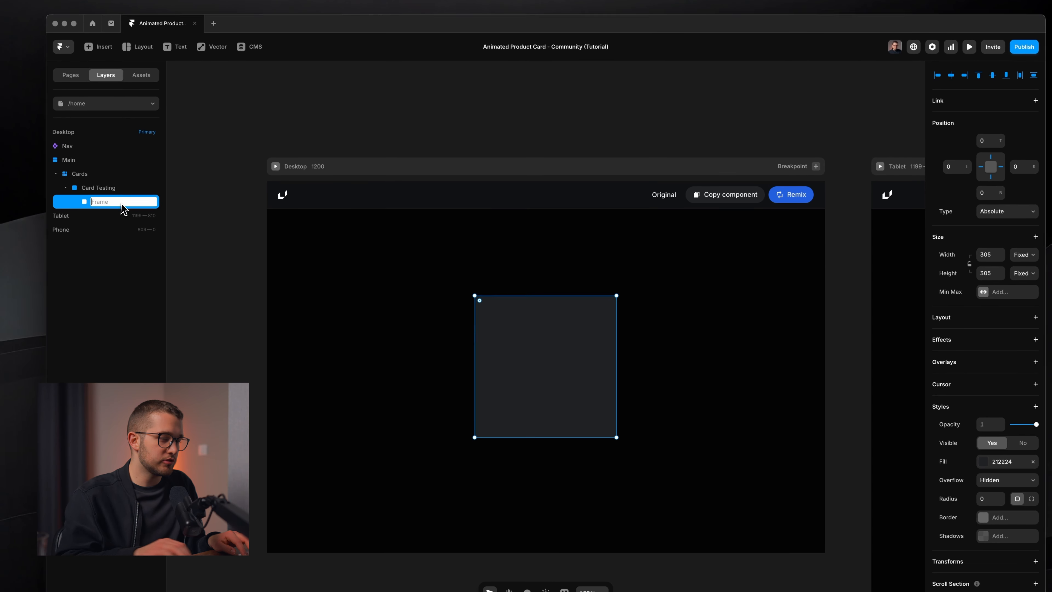
pyautogui.write('I')
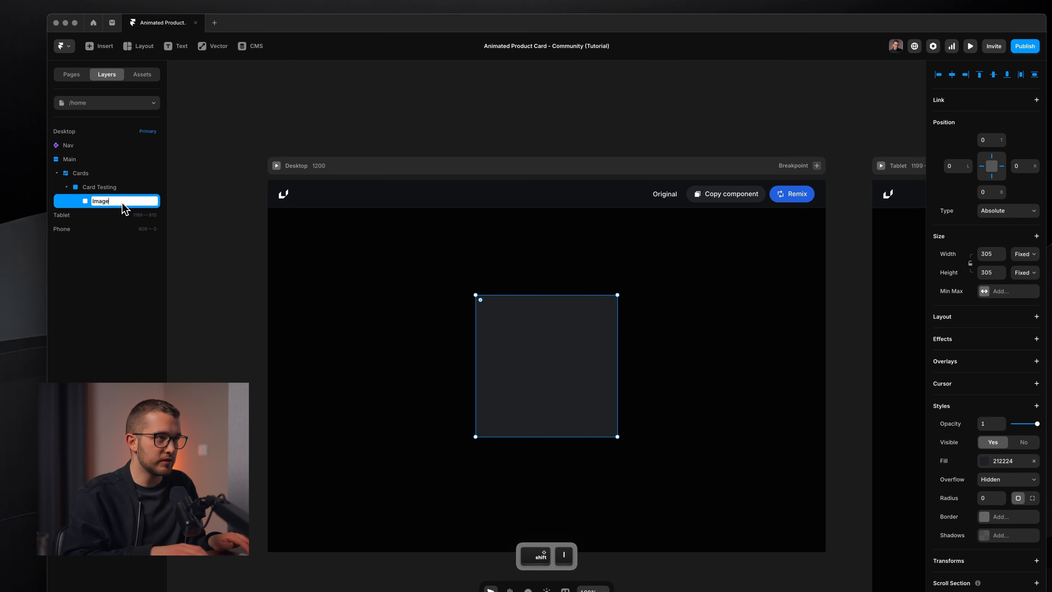
pyautogui.write('mage')
pyautogui.press('Return')
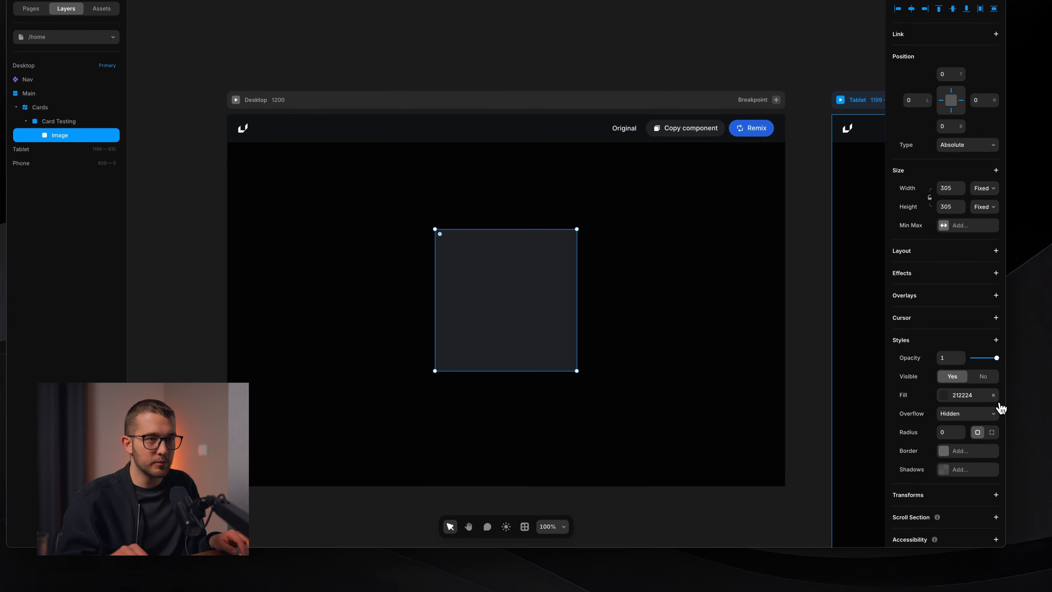
pyautogui.click(993, 395)
# Switch to Figma, copy the grocery basket image as PNG and return to Framer.
pyautogui.press('super+Tab')
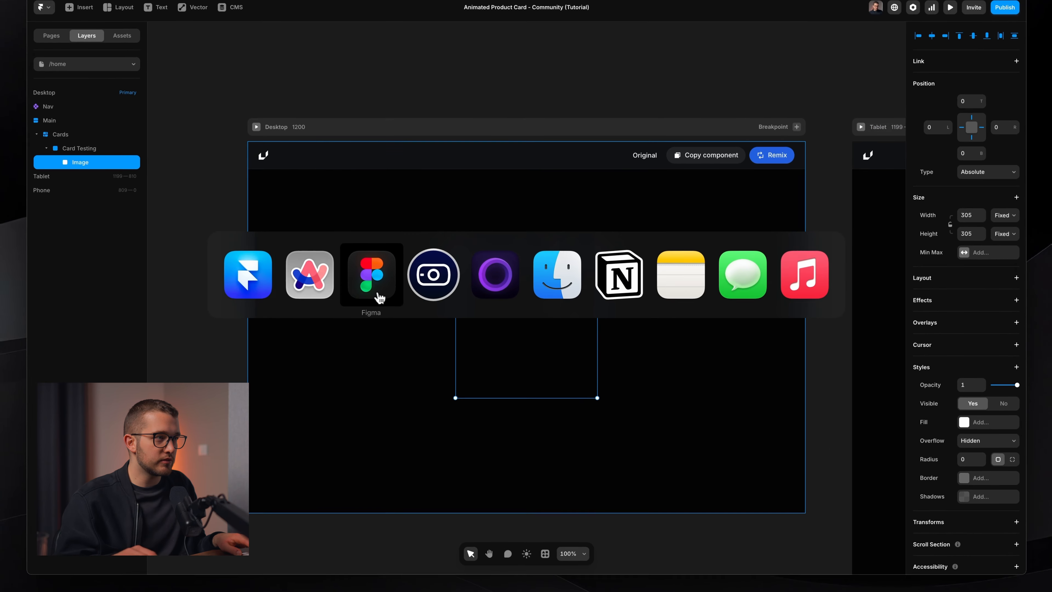
pyautogui.click(379, 298)
pyautogui.press('super+shift+c')
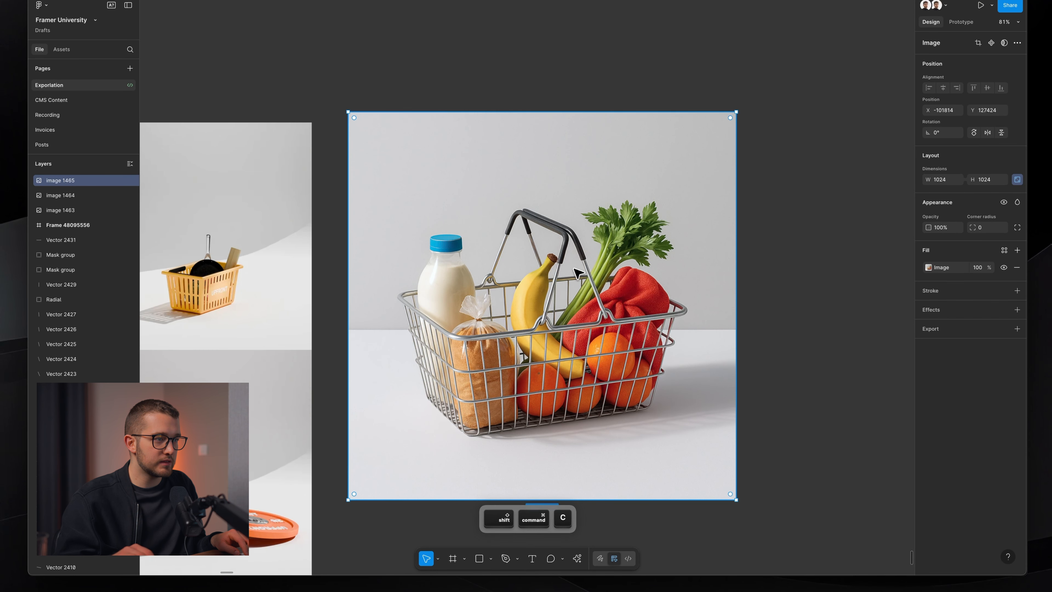
pyautogui.press('super+Tab')
pyautogui.press('super+Tab')
pyautogui.click(305, 277)
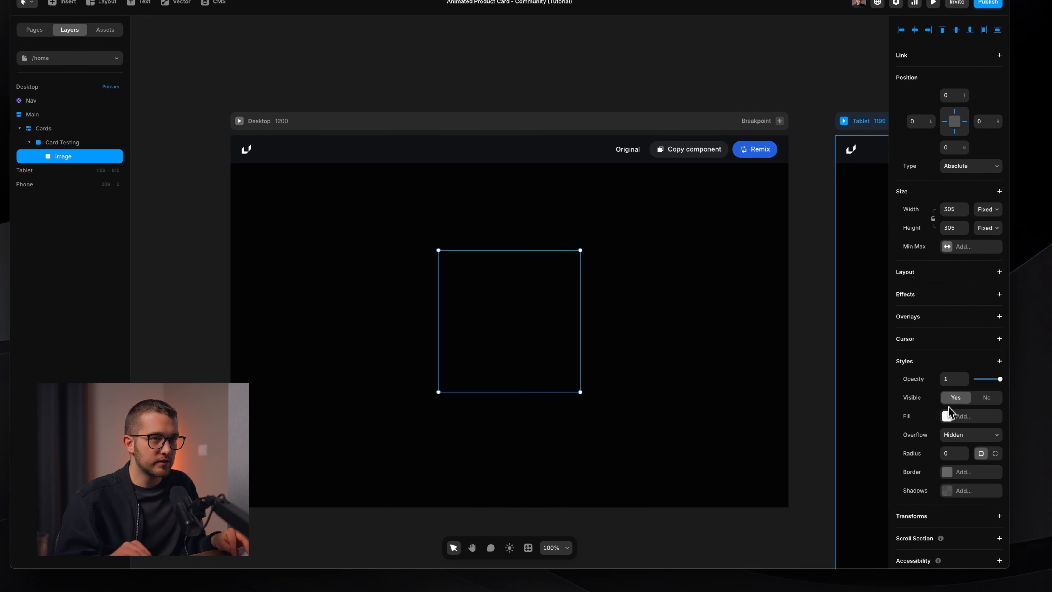
# Give the Image frame an image fill using the copied grocery basket picture.
pyautogui.click(949, 415)
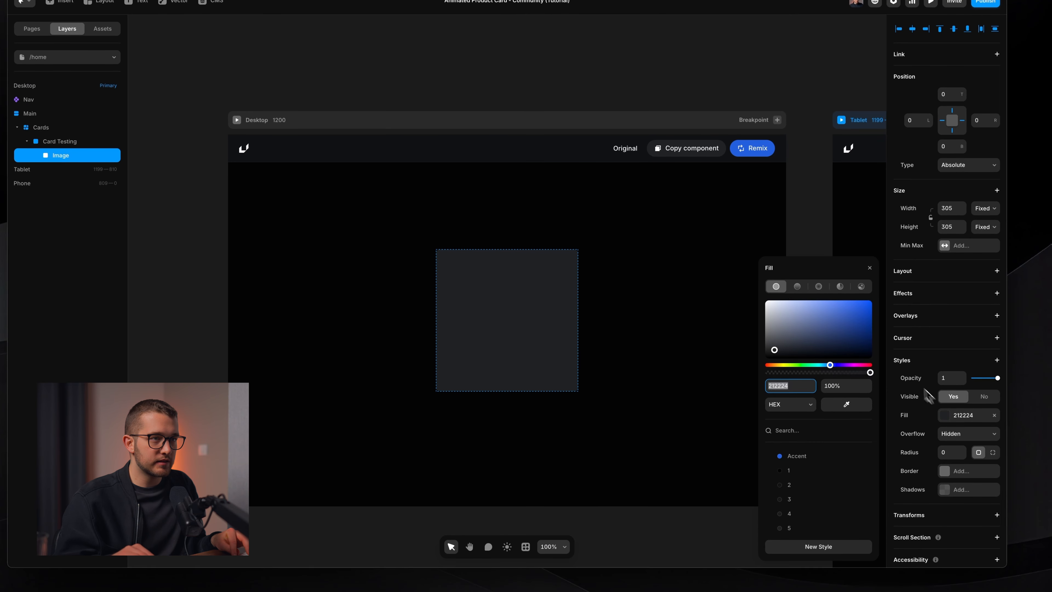
pyautogui.click(861, 286)
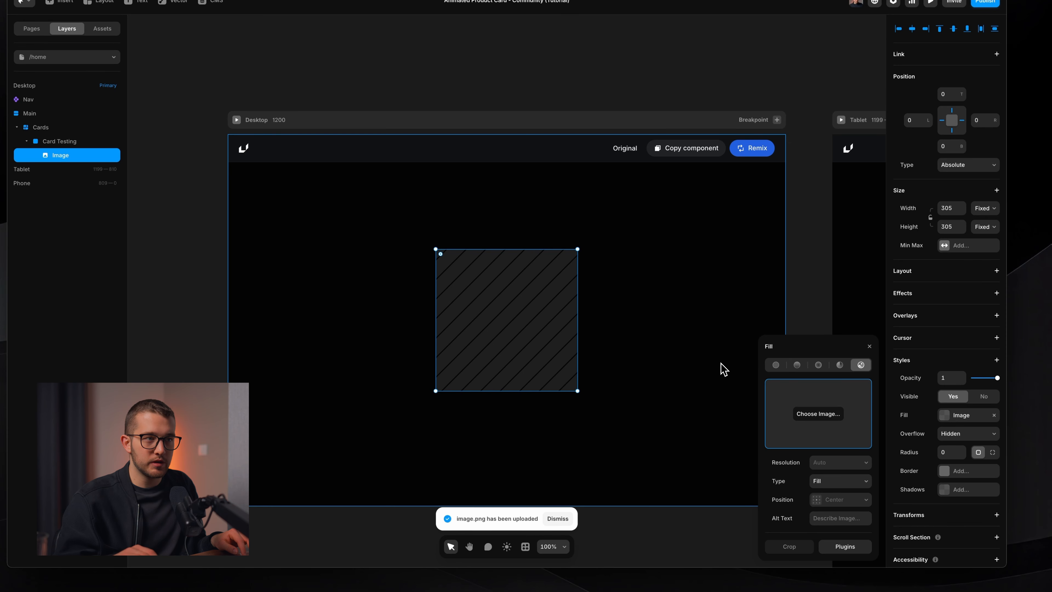
pyautogui.click(687, 364)
pyautogui.scroll(5, 589, 342)
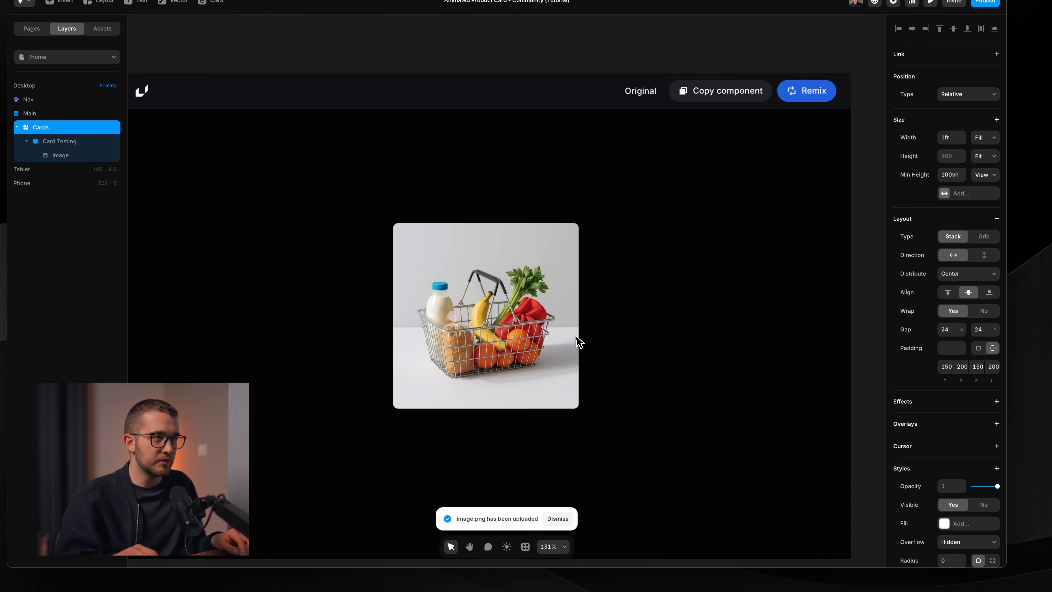
# Find the Video element among the insertable elements and add it inside the Image frame.
pyautogui.keyDown('super'); pyautogui.click(576, 335); pyautogui.keyUp('super')
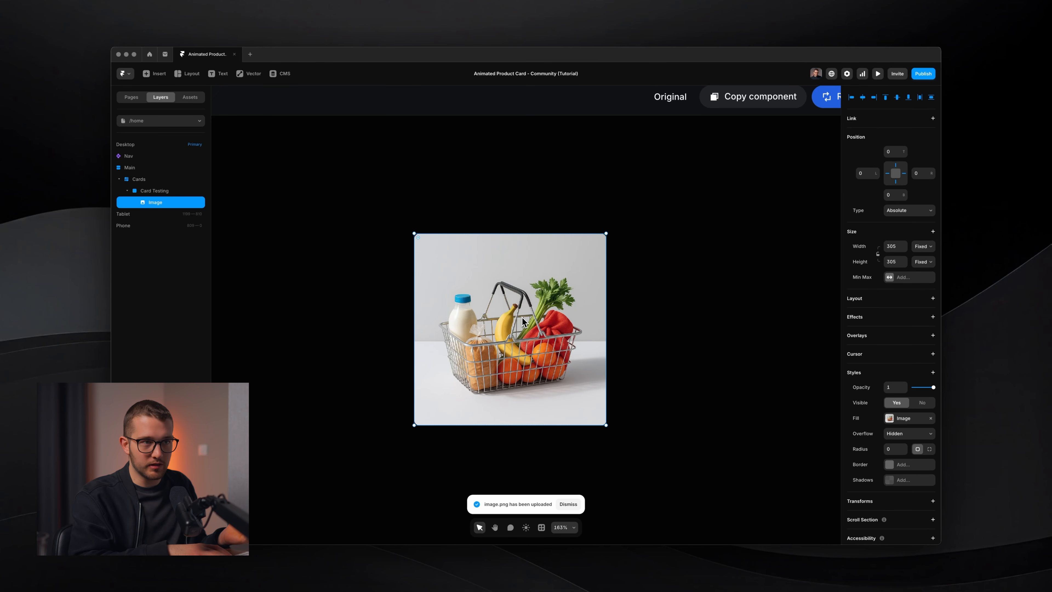
pyautogui.press('i')
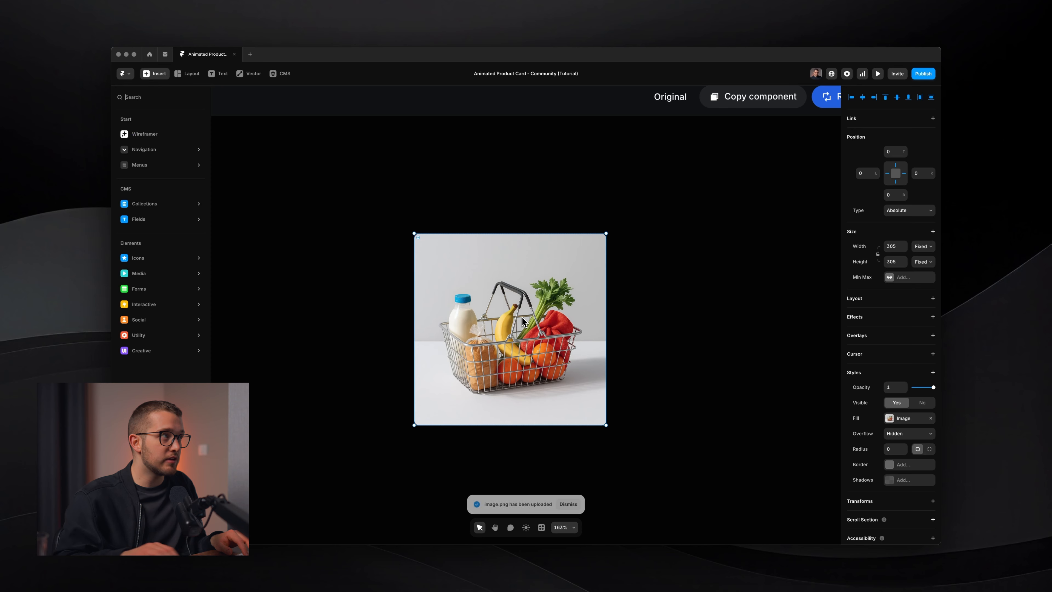
pyautogui.moveTo(198, 155)
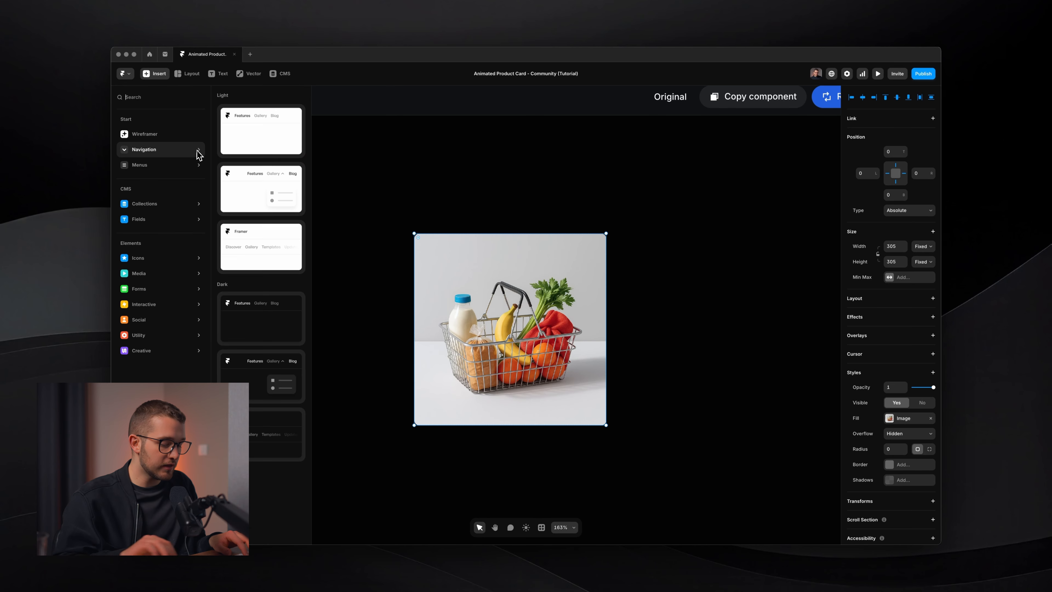
pyautogui.write('video')
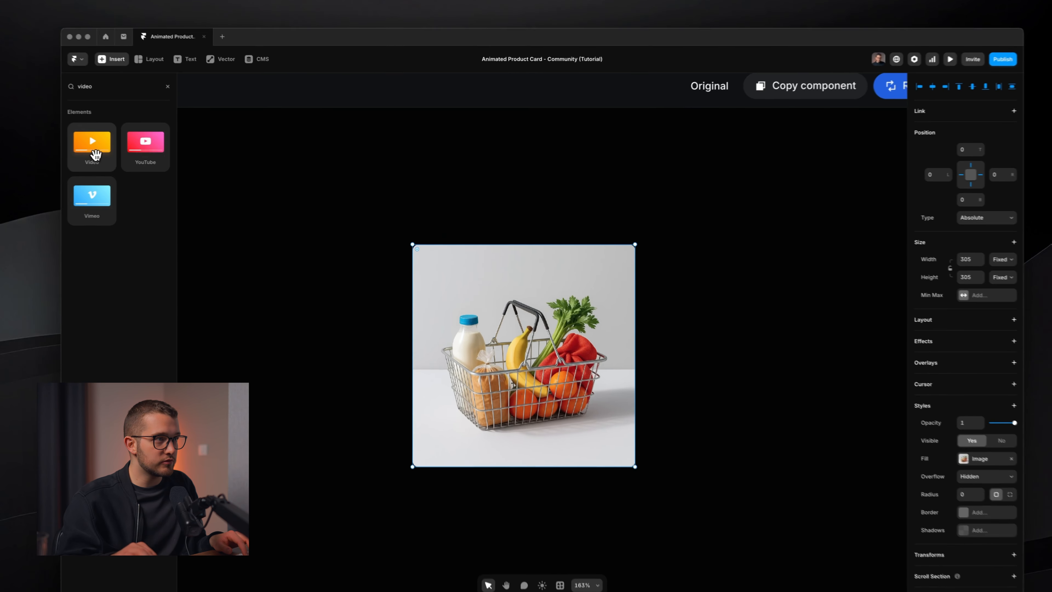
pyautogui.click(137, 147)
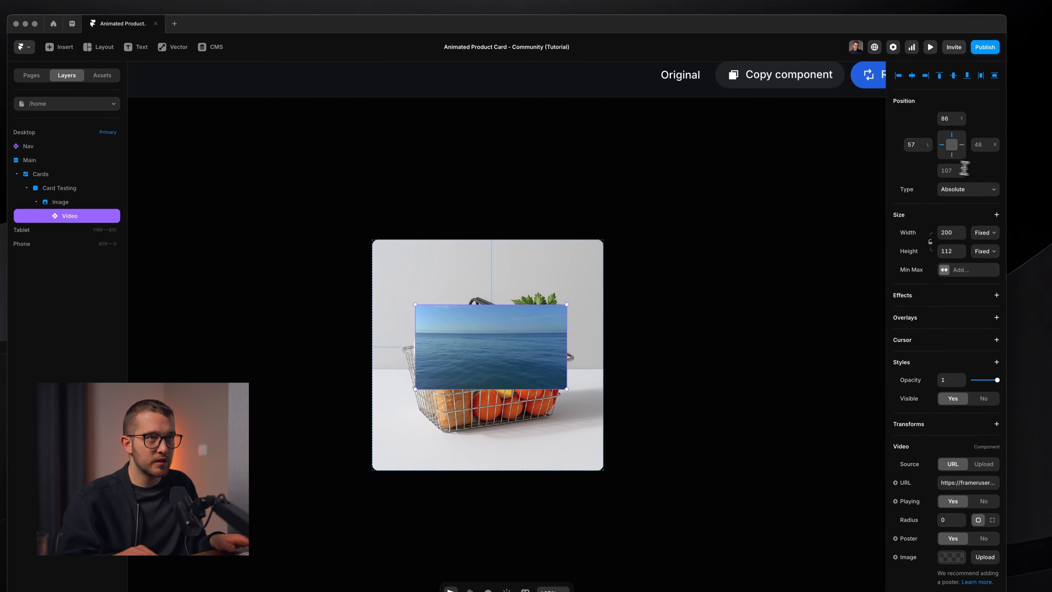
# Set the Video element's bottom, right, left and top offsets to 0 so it fills the Image frame.
pyautogui.click(962, 163)
pyautogui.write('0')
pyautogui.click(983, 138)
pyautogui.write('0')
pyautogui.click(925, 136)
pyautogui.write('0')
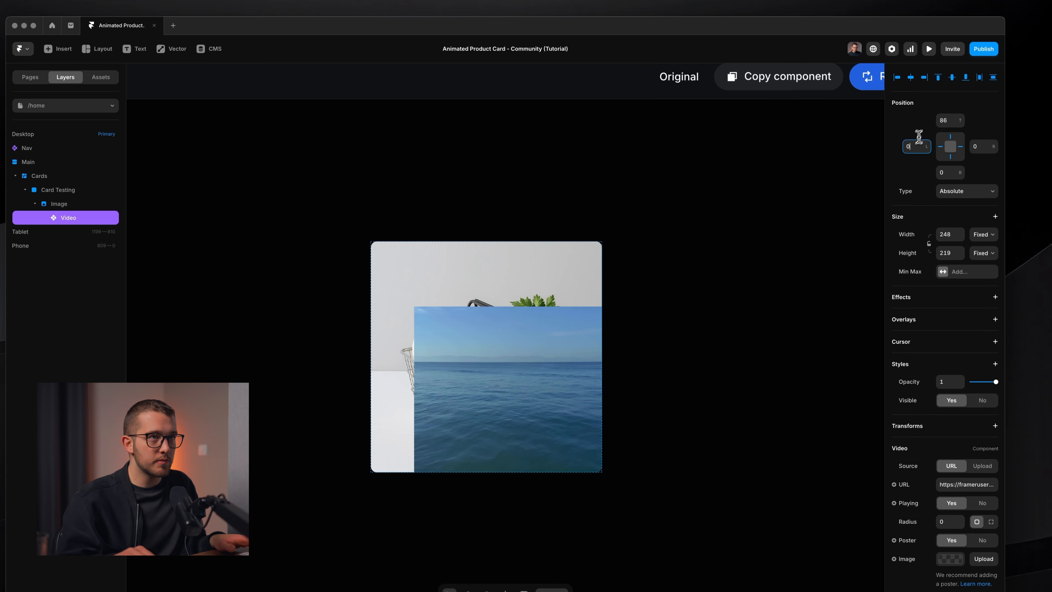
pyautogui.click(942, 120)
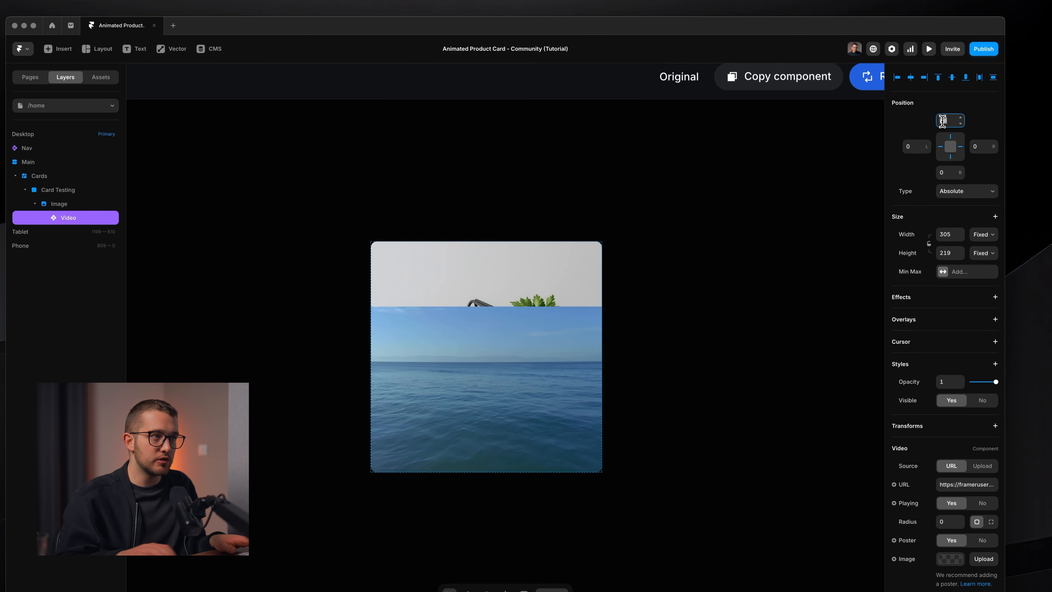
pyautogui.write('0')
pyautogui.press('Return')
# Use the copied grocery basket picture as the Video element's poster image.
pyautogui.scroll(-4, 933, 366)
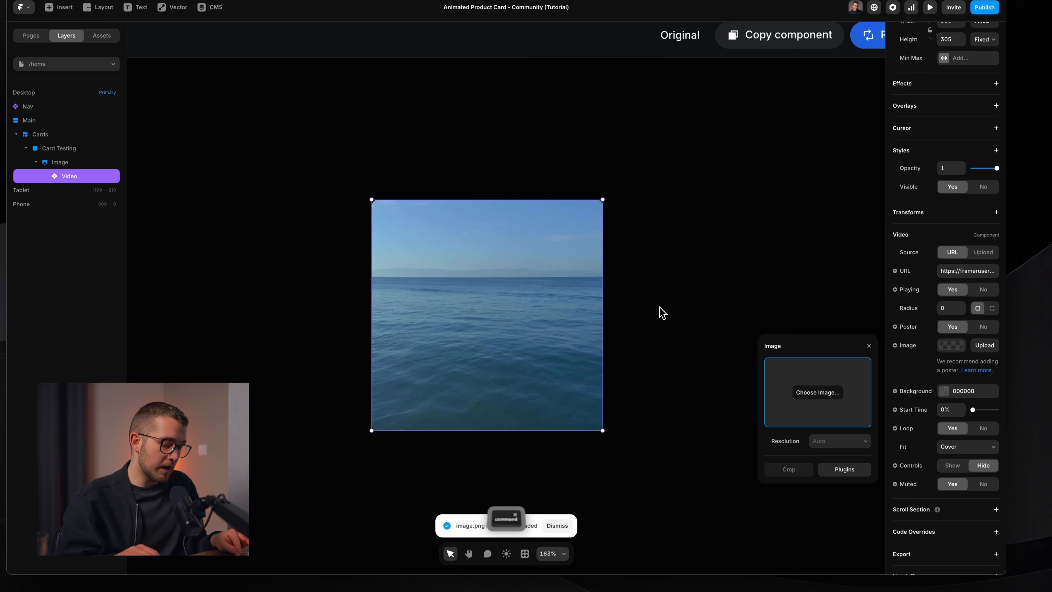
pyautogui.press('super+v')
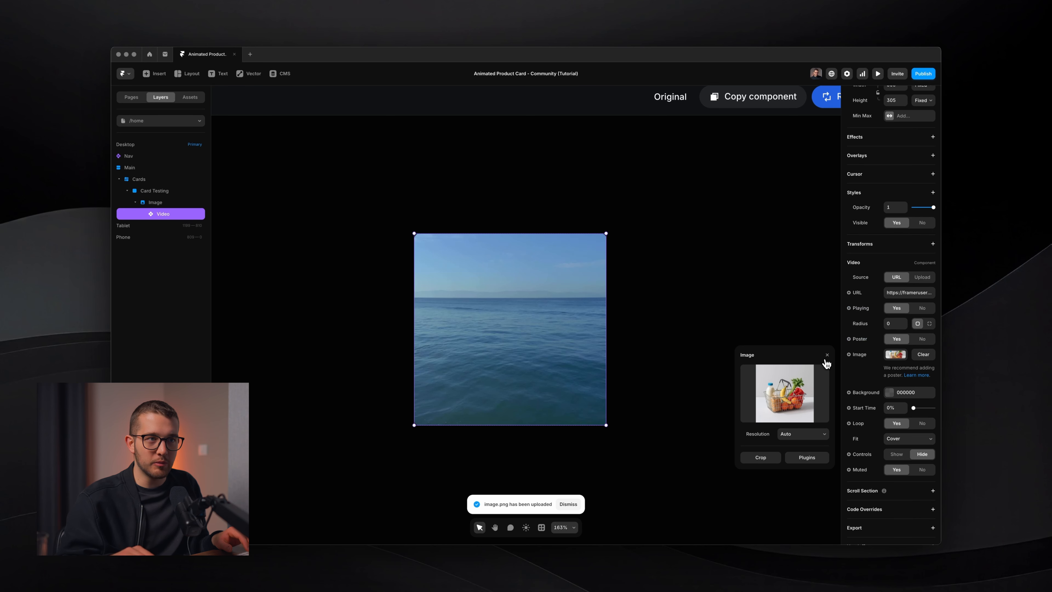
pyautogui.click(827, 355)
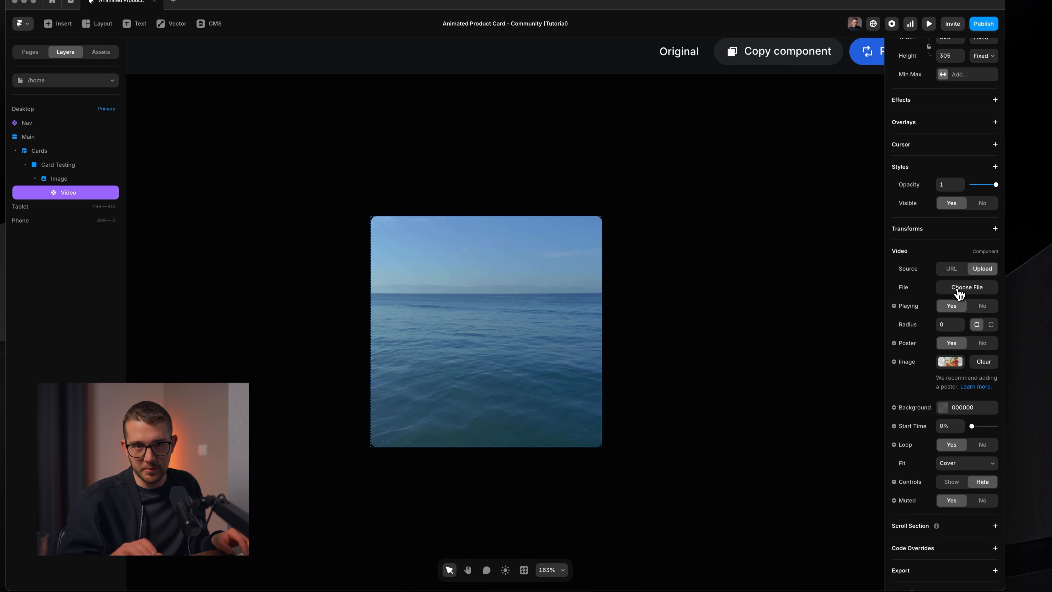
# Upload Professional_Mode_One_by_one__the_bottle_of_milk__.mp4 as the video file and move the Video layer directly under Card Testing, above Image.
pyautogui.click(960, 289)
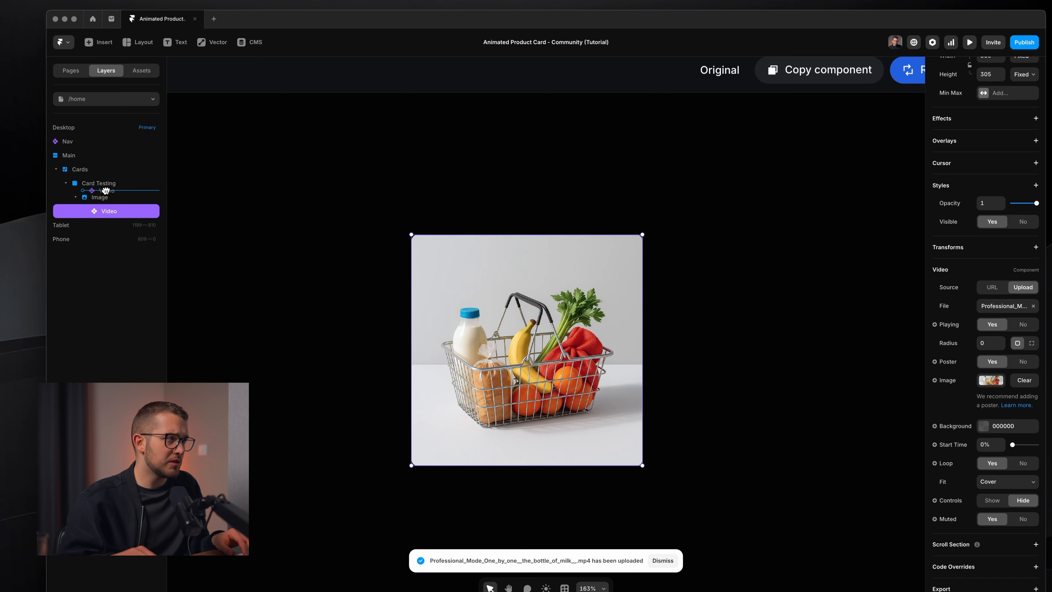
pyautogui.moveTo(106, 191); pyautogui.dragTo(106, 193)
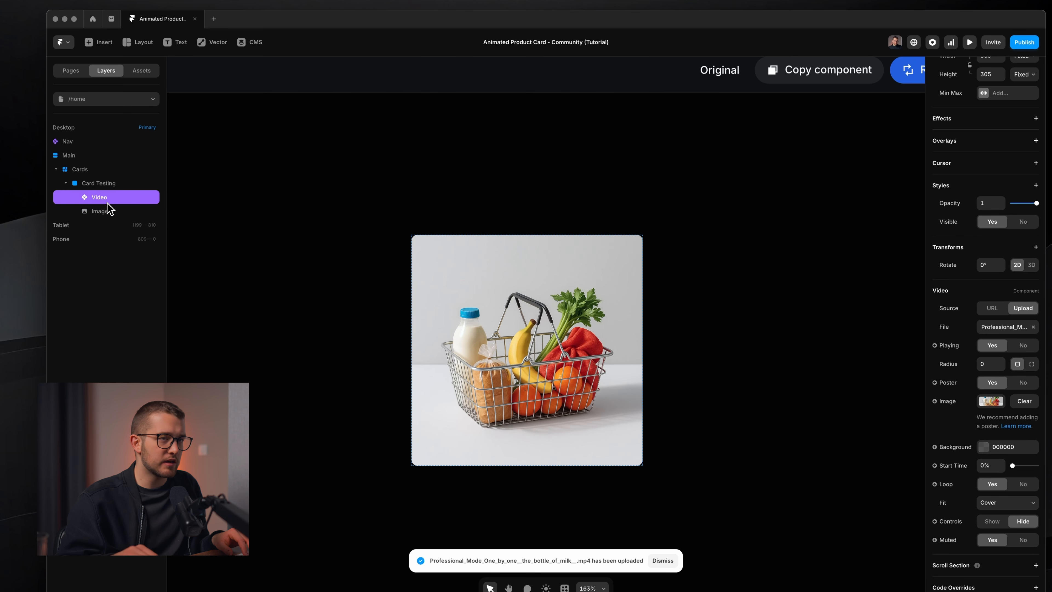
# Give the Video layer a Z Index of 2 and an opacity of 0, with Playing turned off.
pyautogui.click(1036, 186)
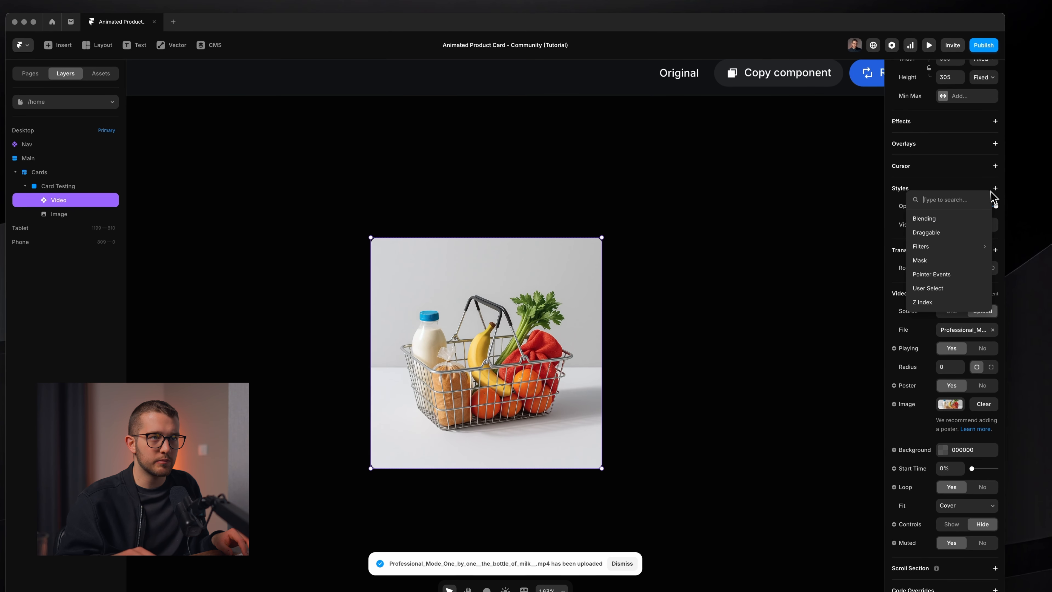
pyautogui.click(963, 302)
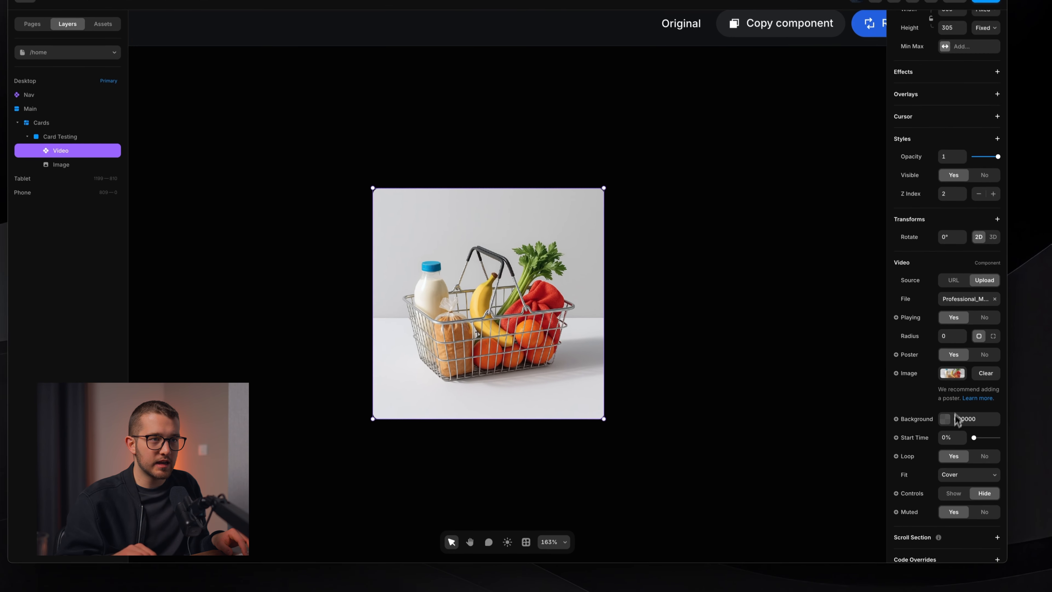
pyautogui.scroll(-3, 956, 419)
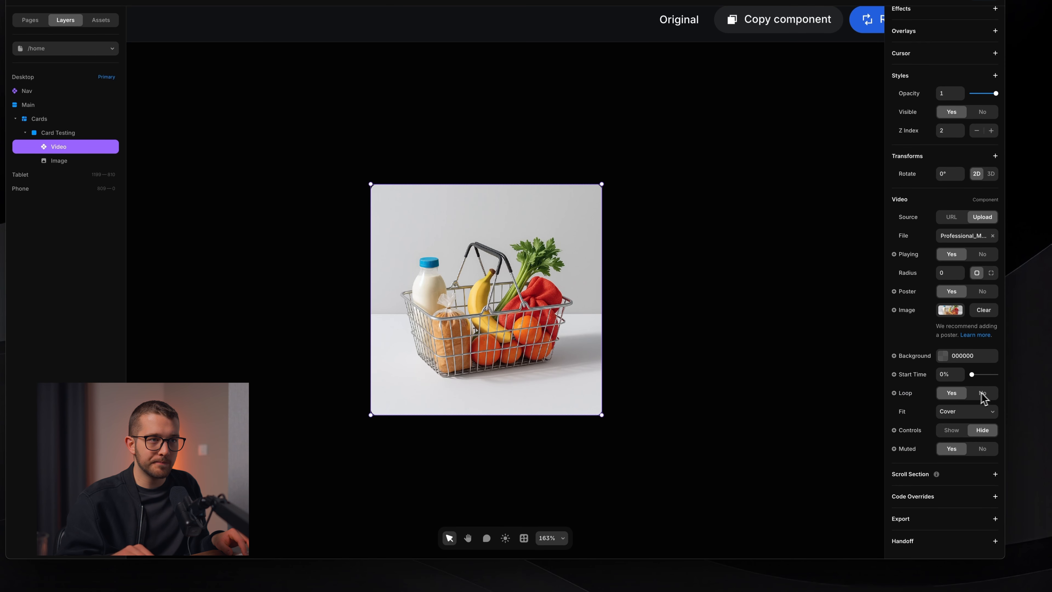
pyautogui.click(982, 254)
pyautogui.moveTo(994, 93); pyautogui.dragTo(866, 97)
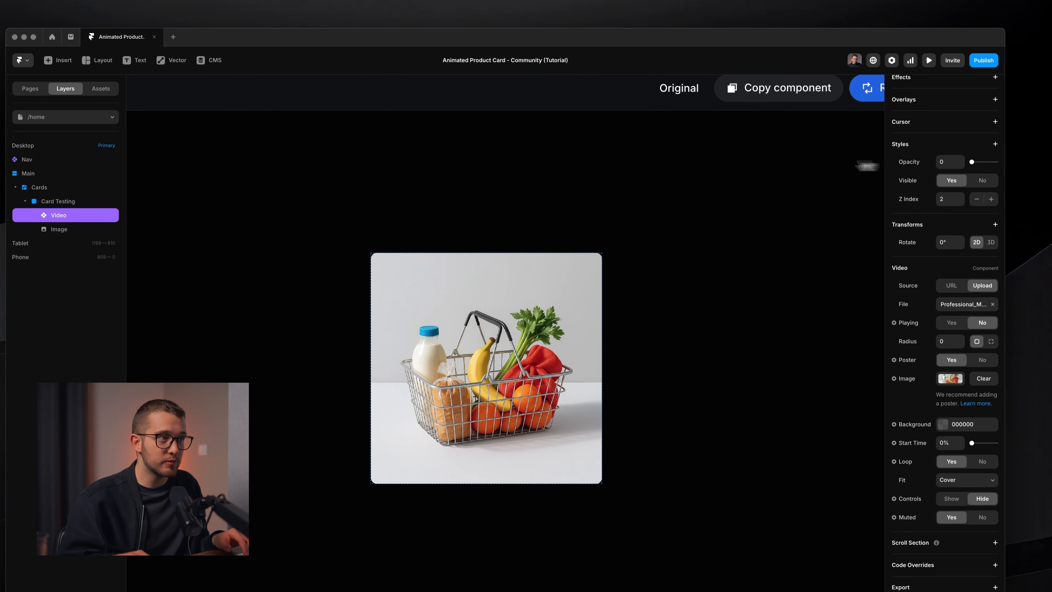
# Turn the Card Testing frame into a new component named Card Testing.
pyautogui.click(96, 203)
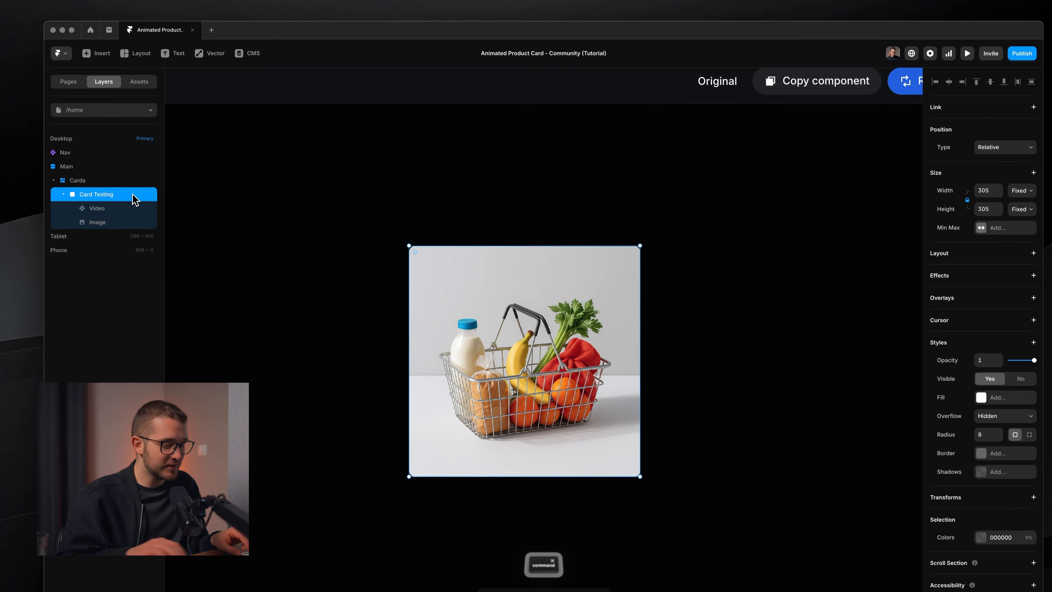
pyautogui.press('alt+super+k')
pyautogui.press('Escape')
pyautogui.press('Escape')
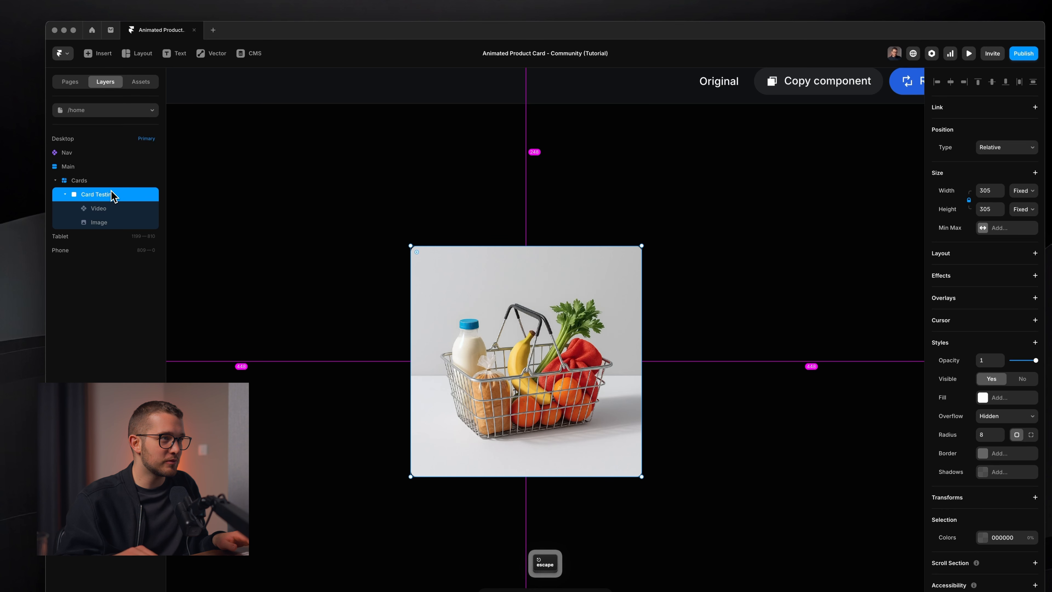
pyautogui.rightClick(124, 206)
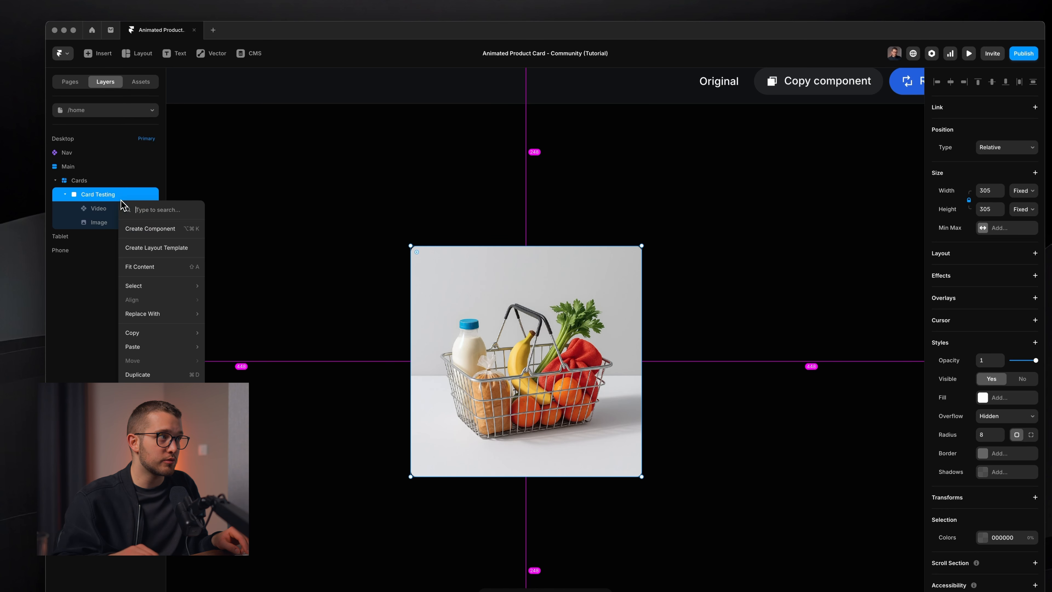
pyautogui.click(143, 228)
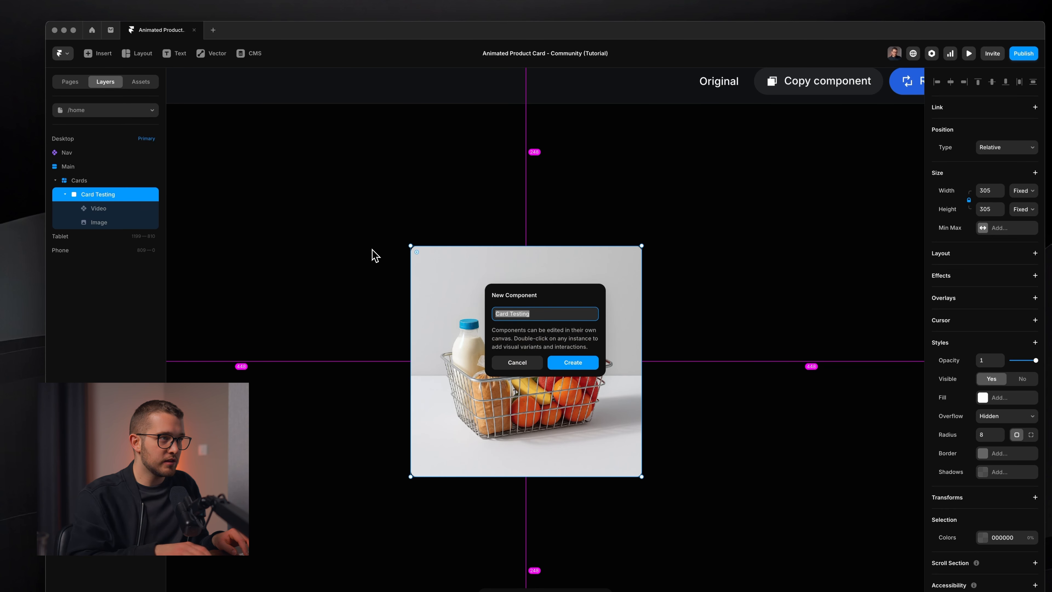
pyautogui.press('Return')
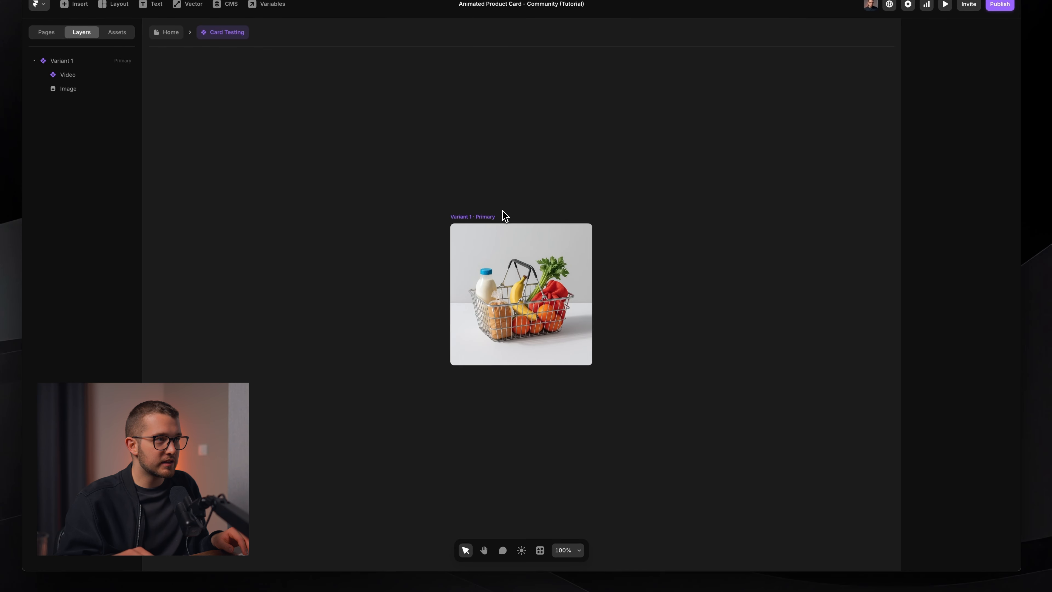
# Add a Hover variant to Variant 1 of the Card Testing component and preview it.
pyautogui.click(503, 213)
pyautogui.scroll(-3, 472, 437)
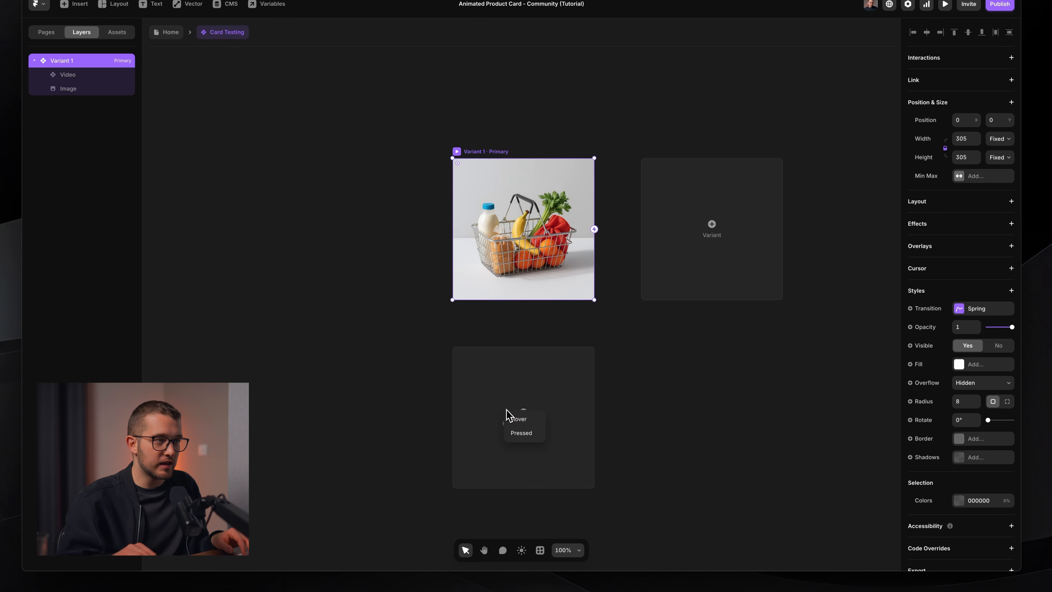
pyautogui.click(521, 420)
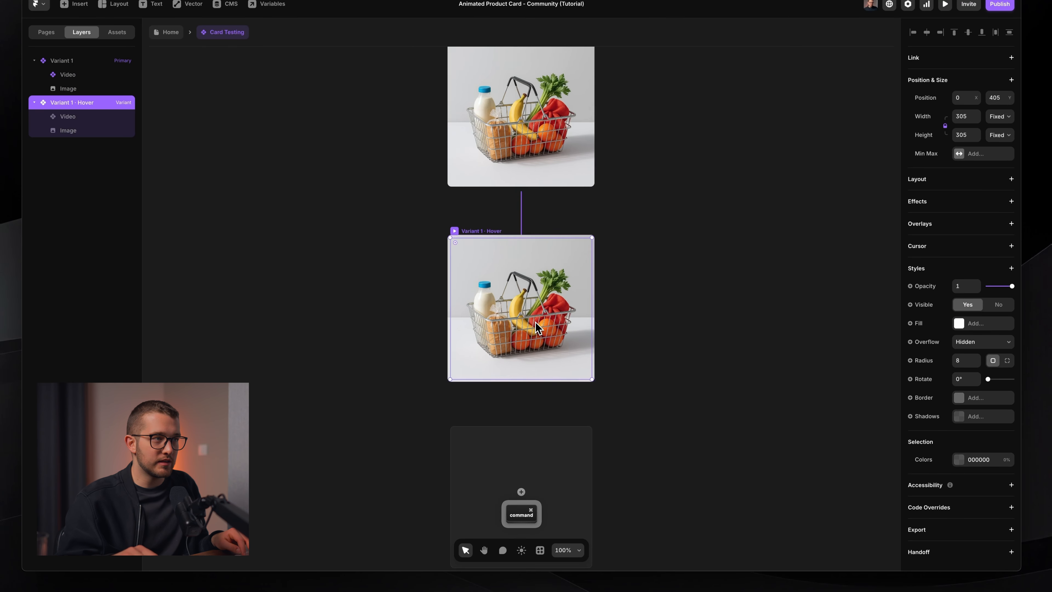
pyautogui.scroll(2, 535, 322)
pyautogui.press('super+p')
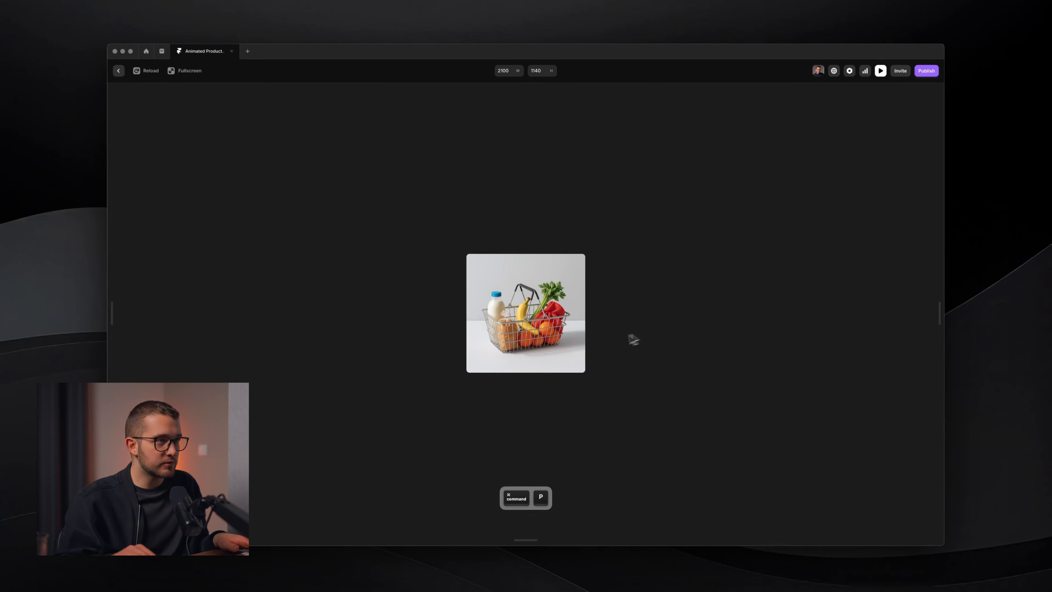
pyautogui.press('Escape')
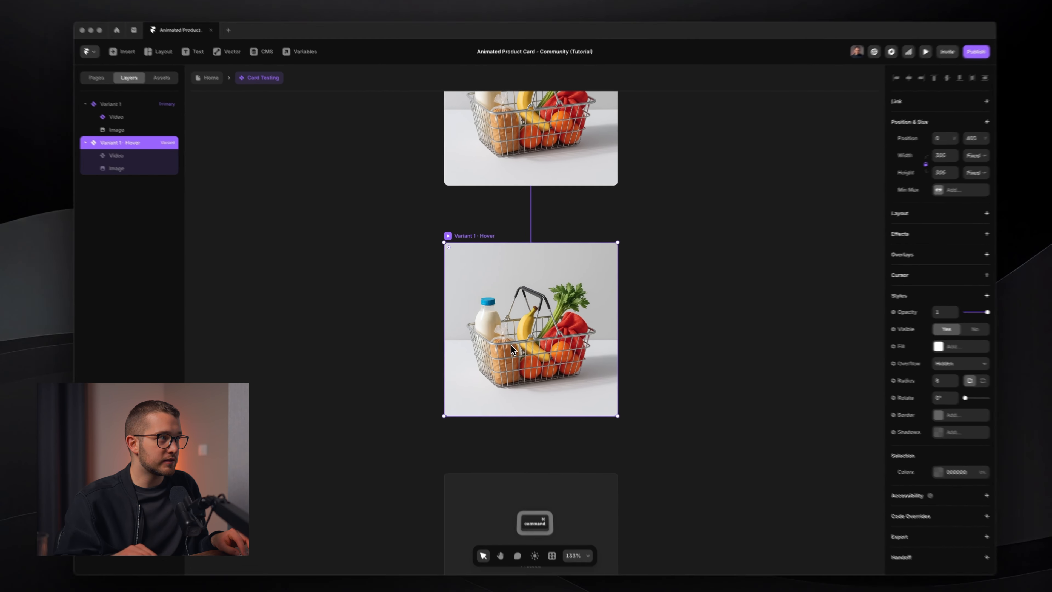
# Set the Video layer's opacity to 1 in the Hover variant and preview the component.
pyautogui.click(149, 167)
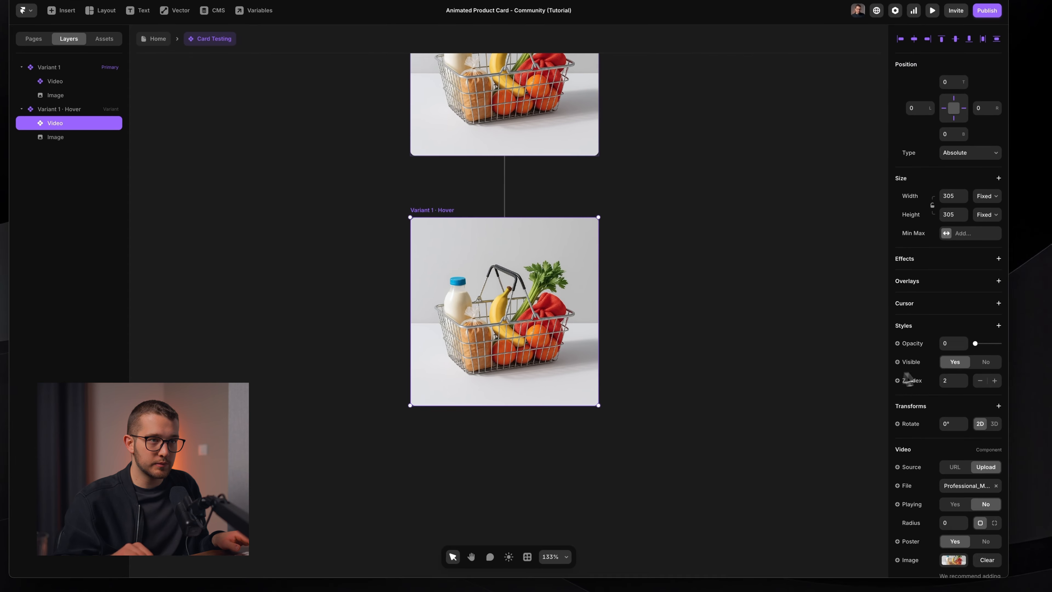
pyautogui.click(963, 352)
pyautogui.write('1')
pyautogui.press('Return')
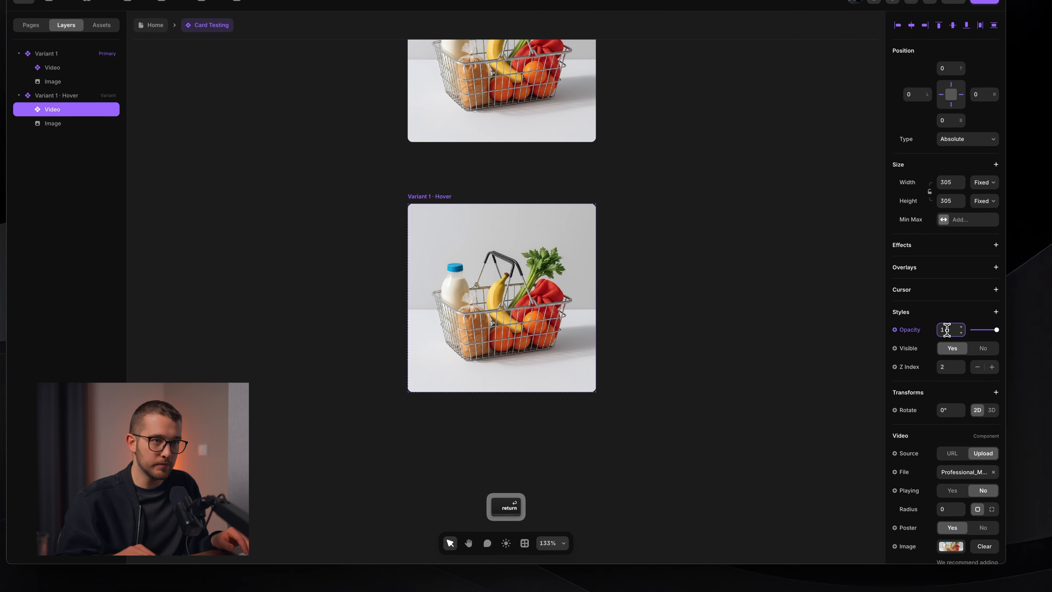
pyautogui.scroll(-1, 946, 331)
pyautogui.press('super+p')
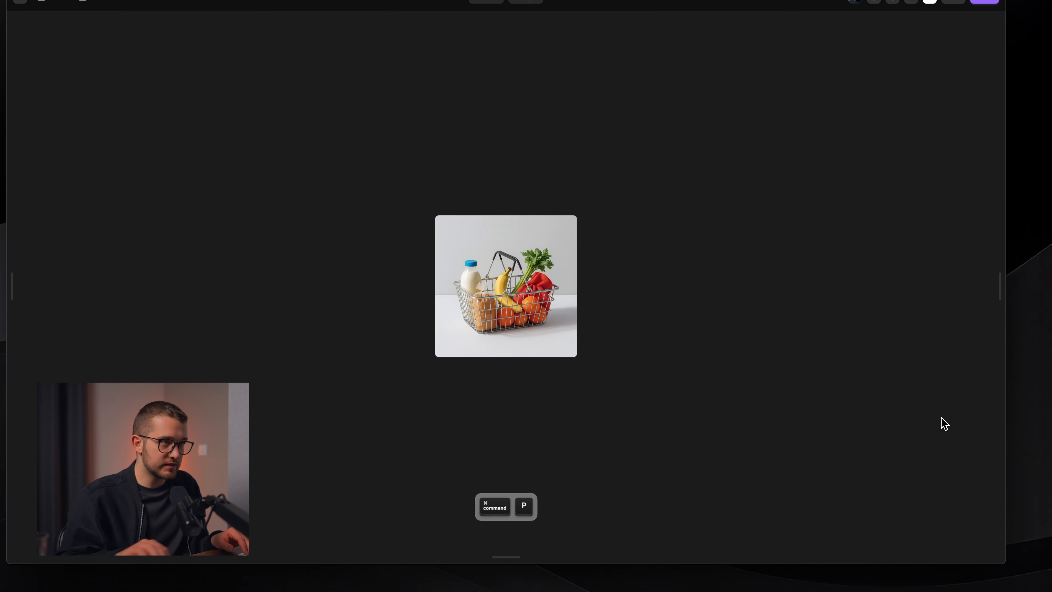
pyautogui.press('Escape')
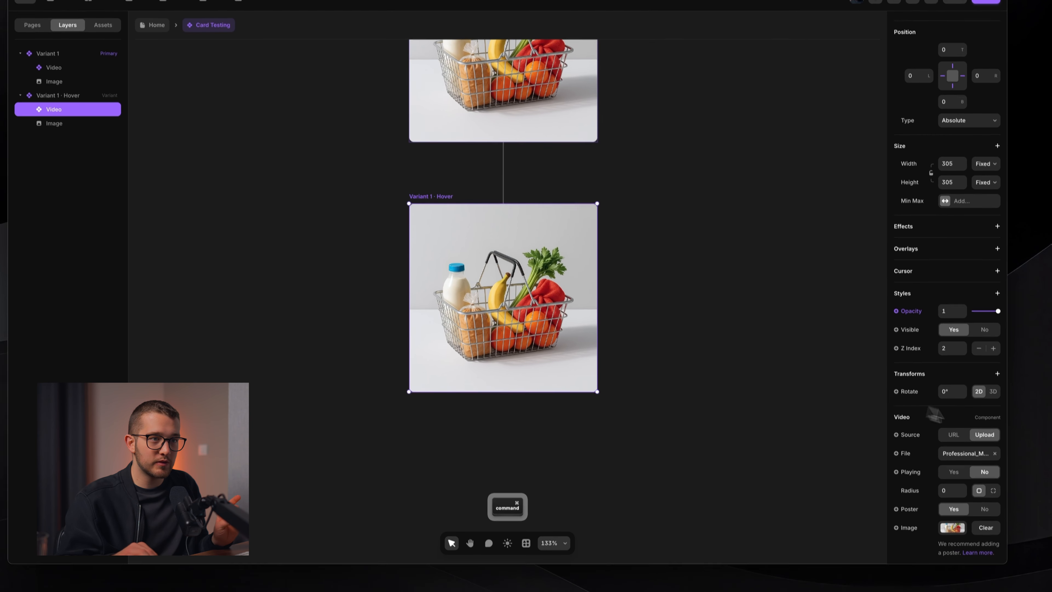
# Turn Playing on for the Hover variant's Video layer and preview the card's hover animation.
pyautogui.click(954, 476)
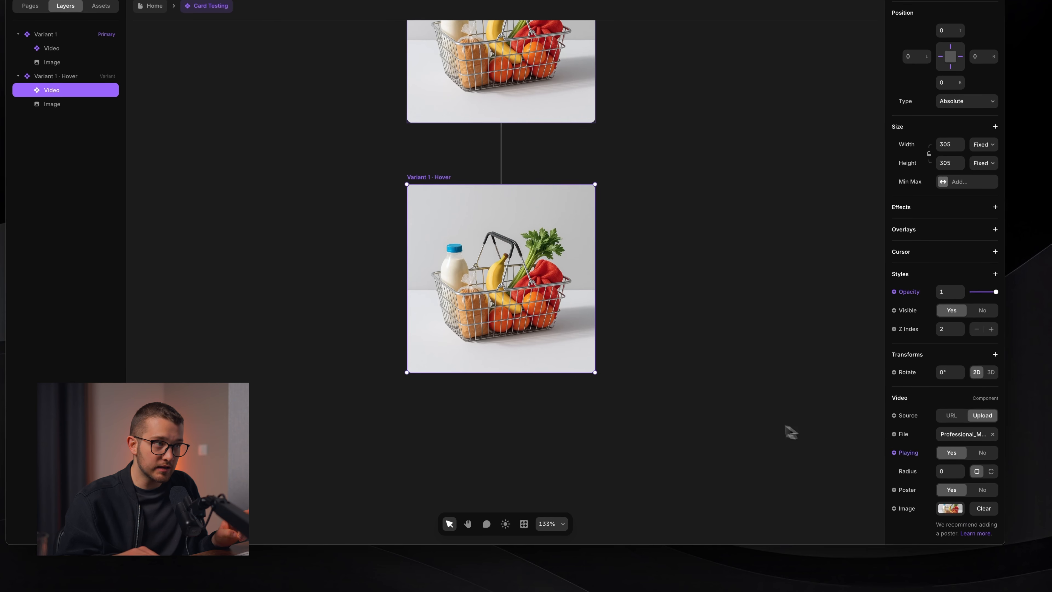
pyautogui.click(781, 430)
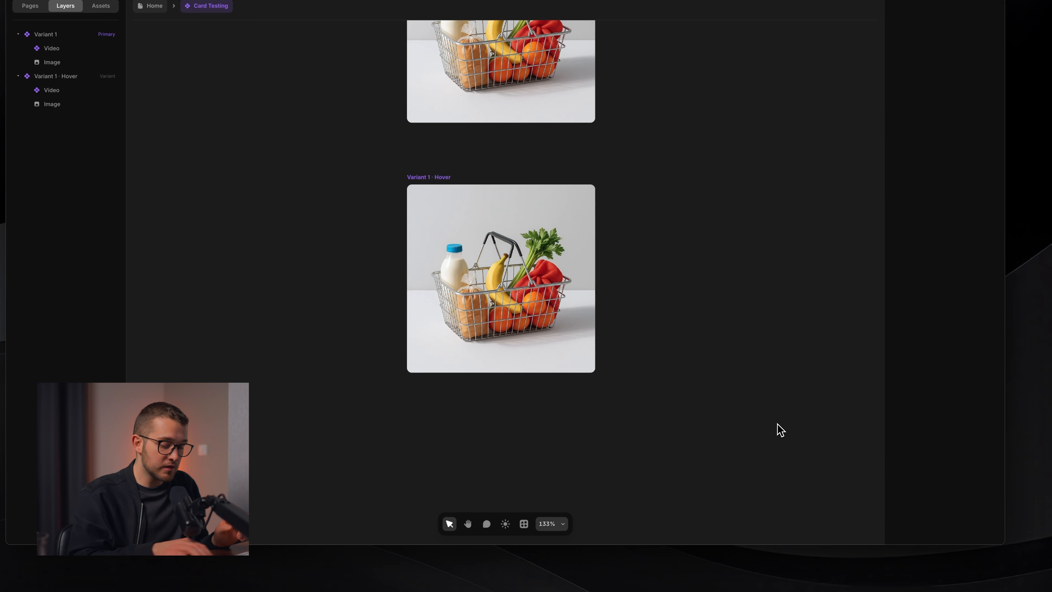
pyautogui.press('super+p')
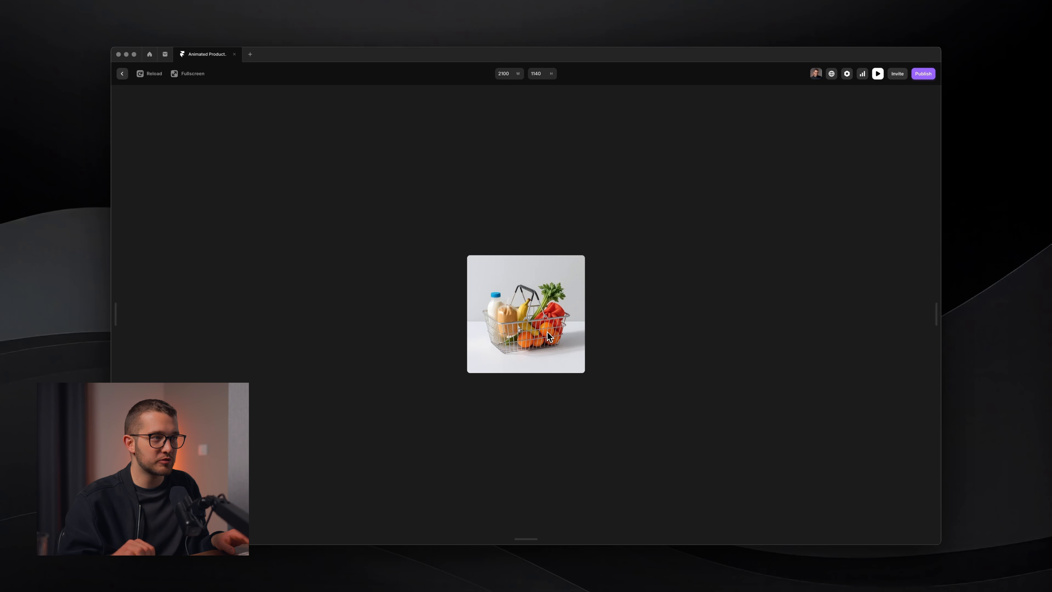
pyautogui.press('Escape')
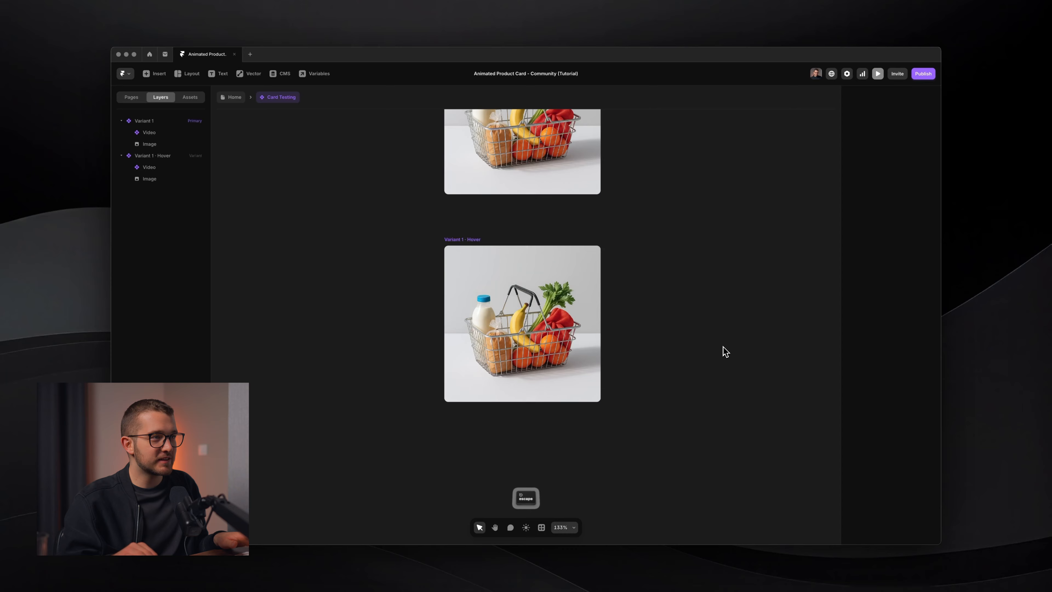
# Copy the Card Testing component from the /home page and paste it among the product cards on the Home page.
pyautogui.scroll(-6, 569, 345)
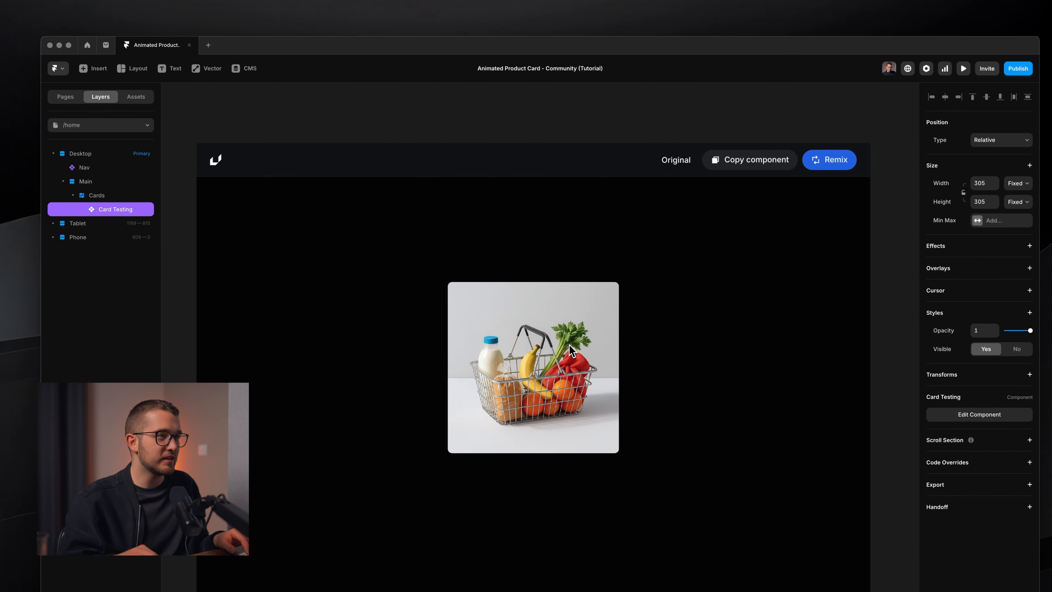
pyautogui.press('super+c')
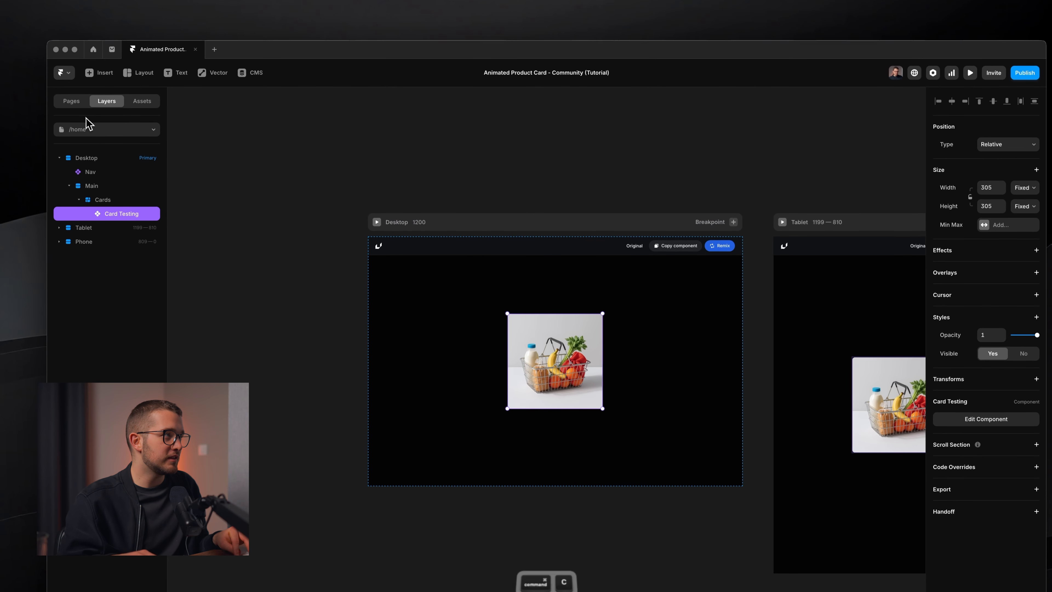
pyautogui.click(65, 97)
pyautogui.click(96, 145)
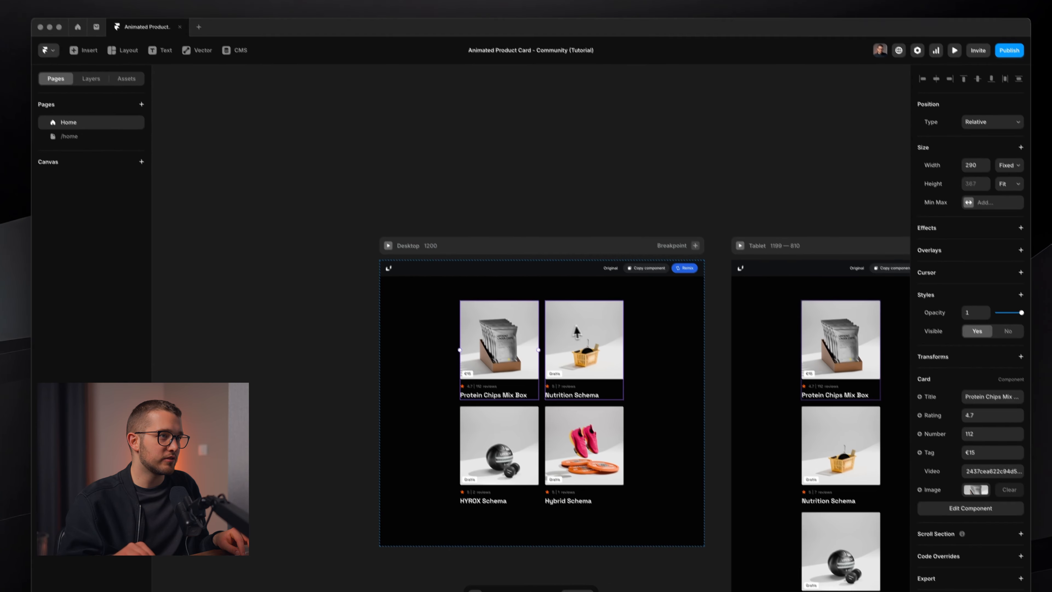
pyautogui.press('super+v')
# Preview the Home page and compare the grocery basket card's hover animation with those of the existing product cards.
pyautogui.press('super+p')
pyautogui.scroll(-3, 648, 361)
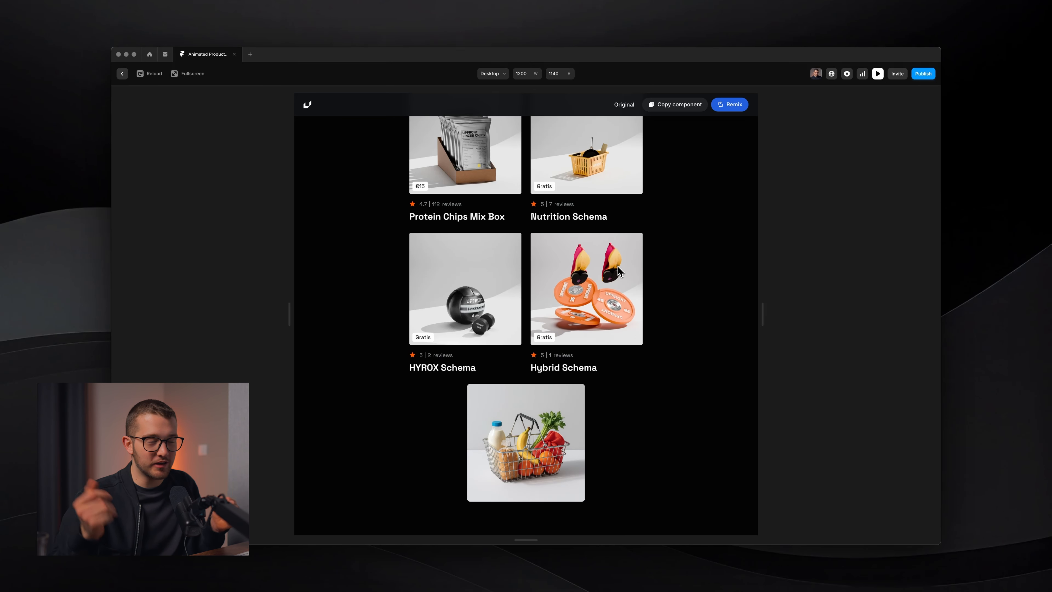
pyautogui.scroll(1, 619, 274)
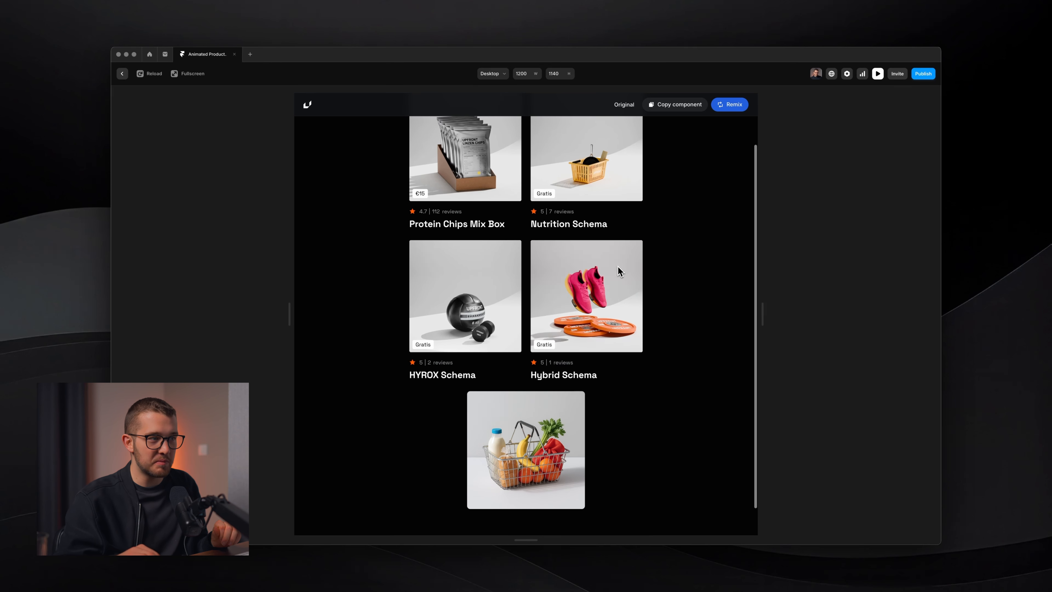
pyautogui.scroll(-2, 670, 390)
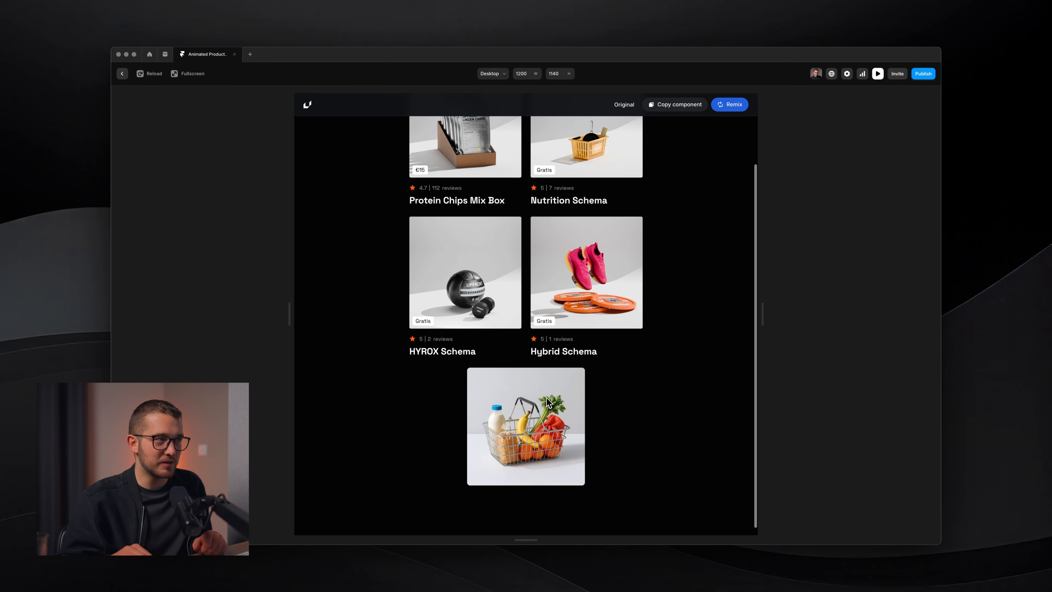
pyautogui.scroll(3, 546, 401)
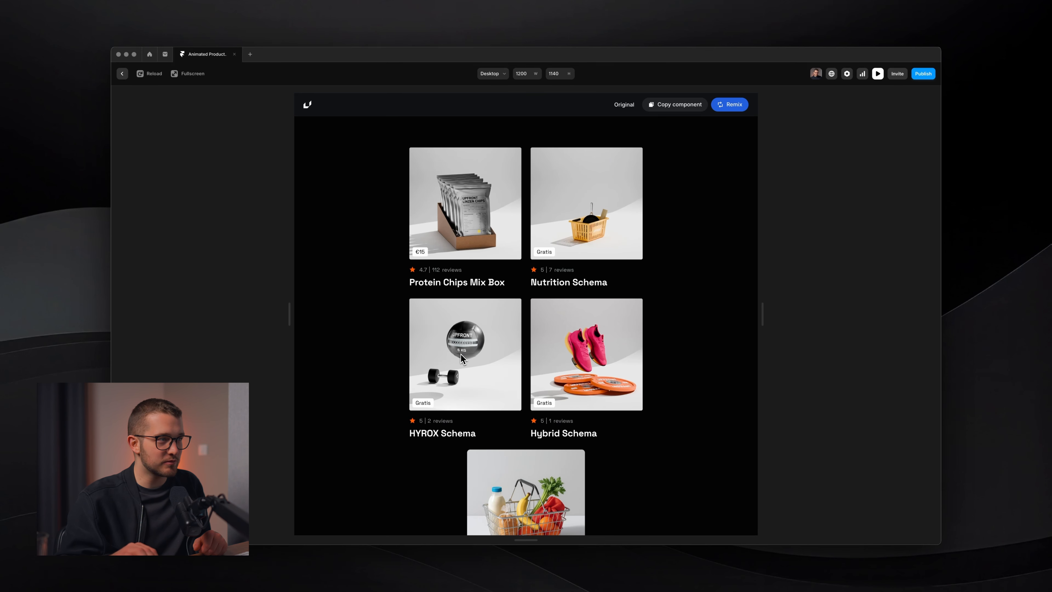
pyautogui.scroll(-3, 461, 357)
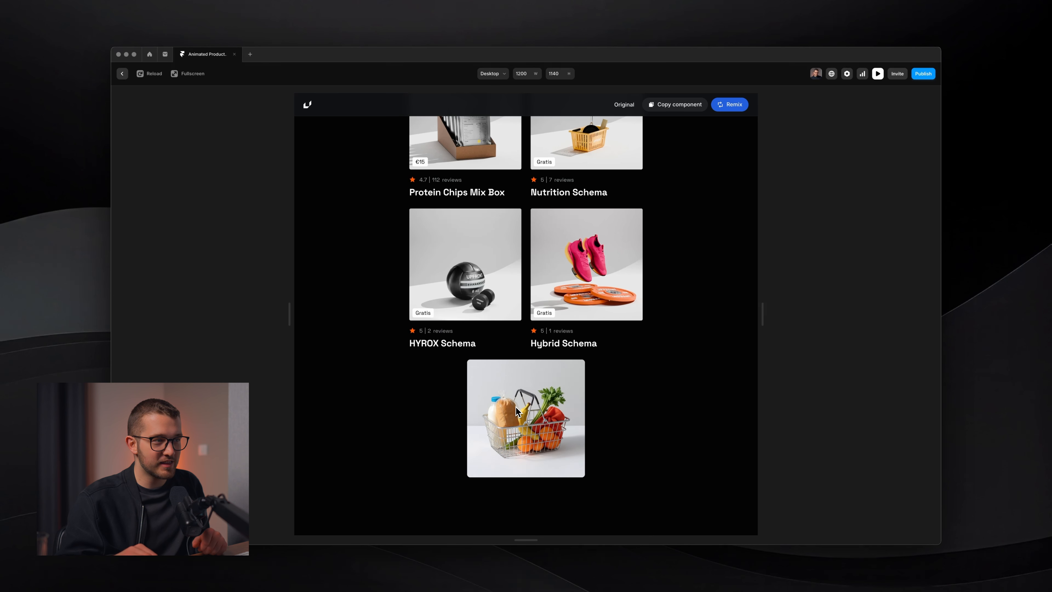
pyautogui.scroll(3, 517, 420)
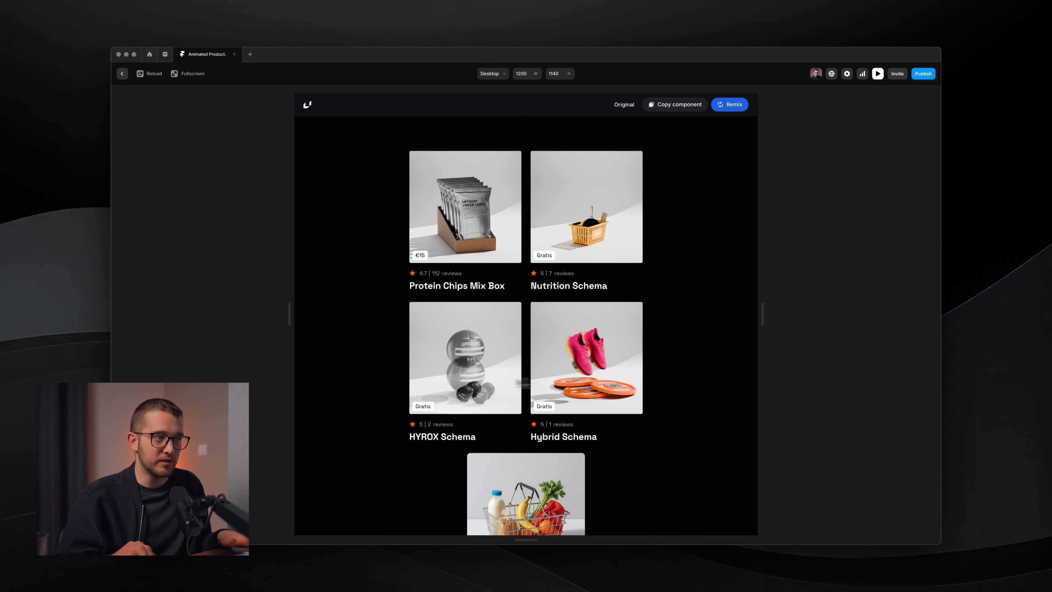
pyautogui.scroll(-3, 534, 415)
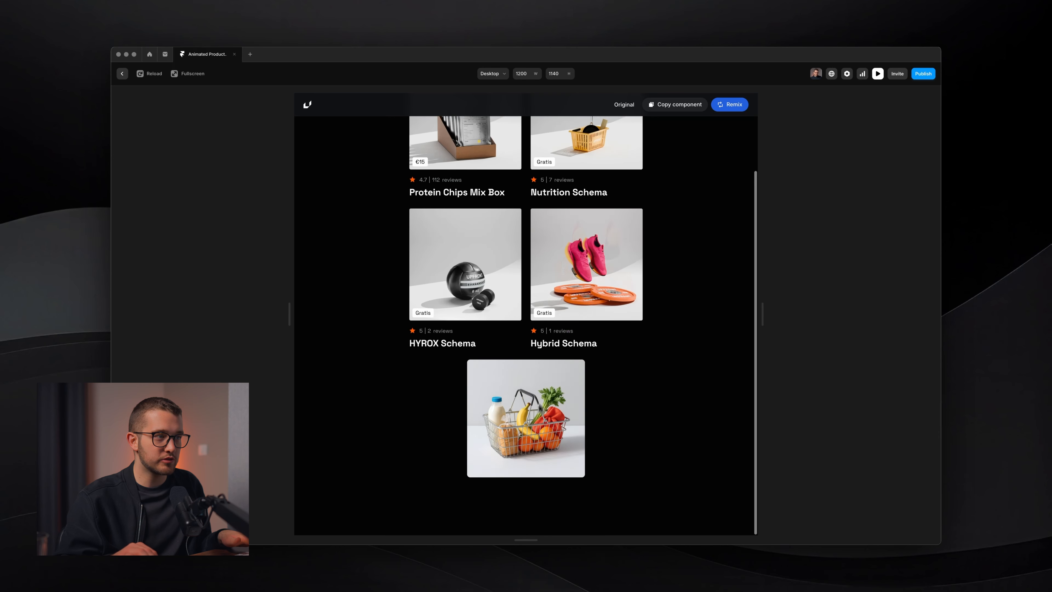
pyautogui.press('Escape')
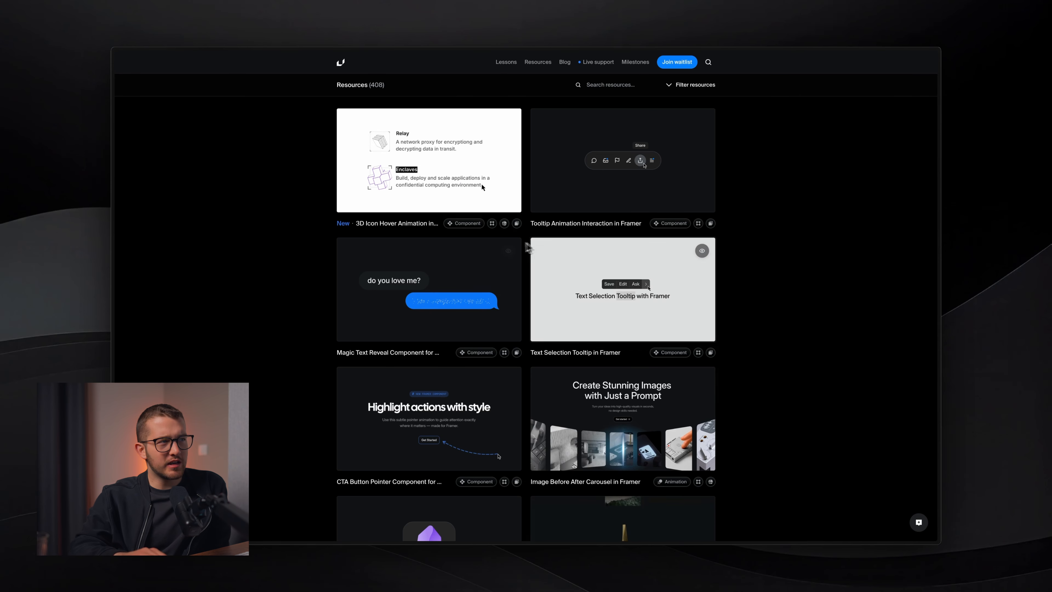
# Browse the website's Resources page, examining its collection of Framer components and animations.
pyautogui.scroll(-10, 576, 319)
pyautogui.scroll(10, 575, 318)
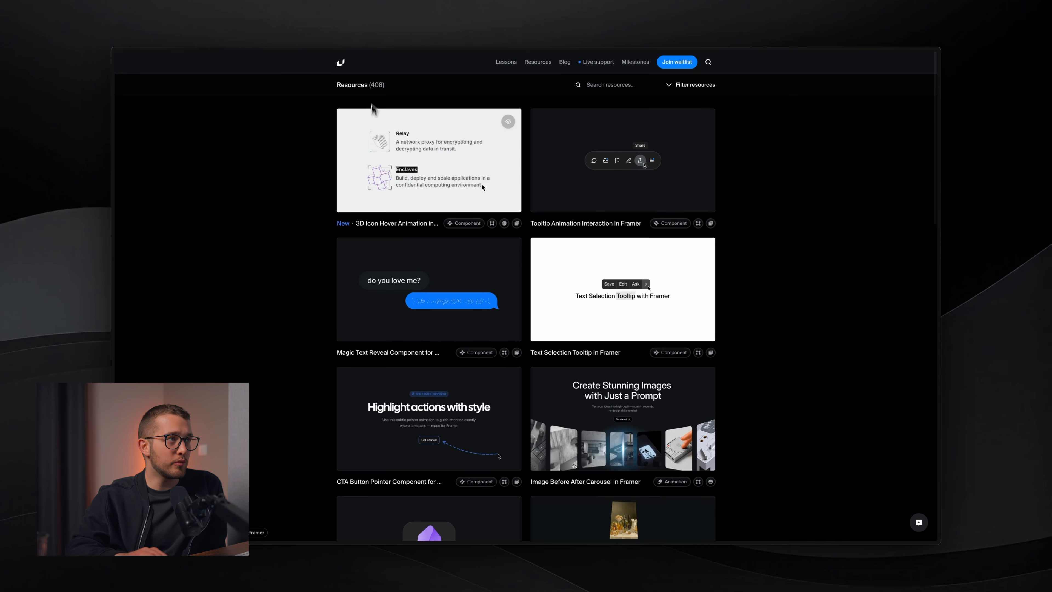
pyautogui.scroll(-20, 438, 283)
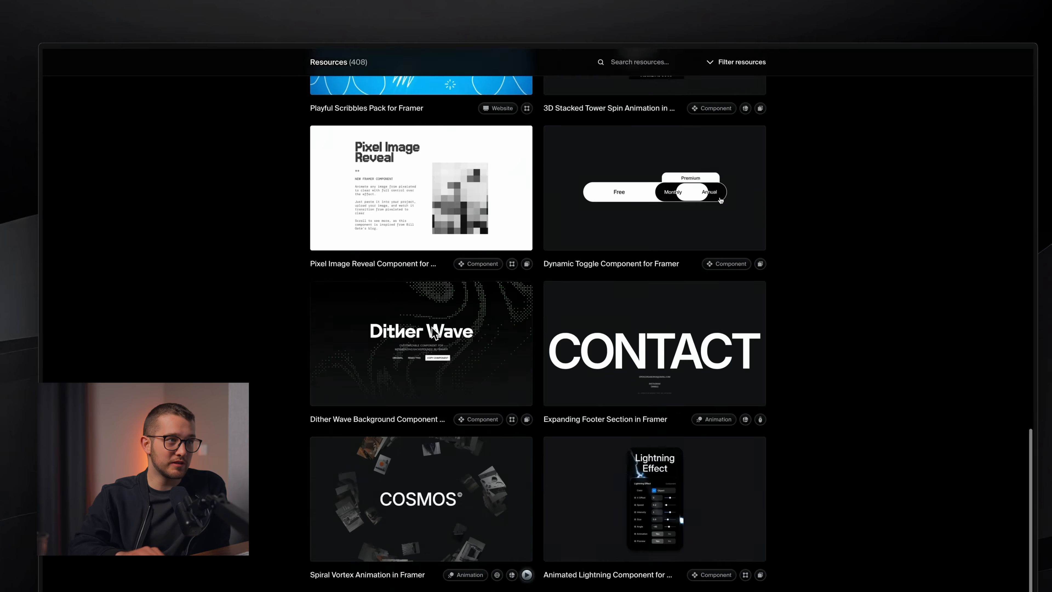
pyautogui.scroll(-20, 433, 331)
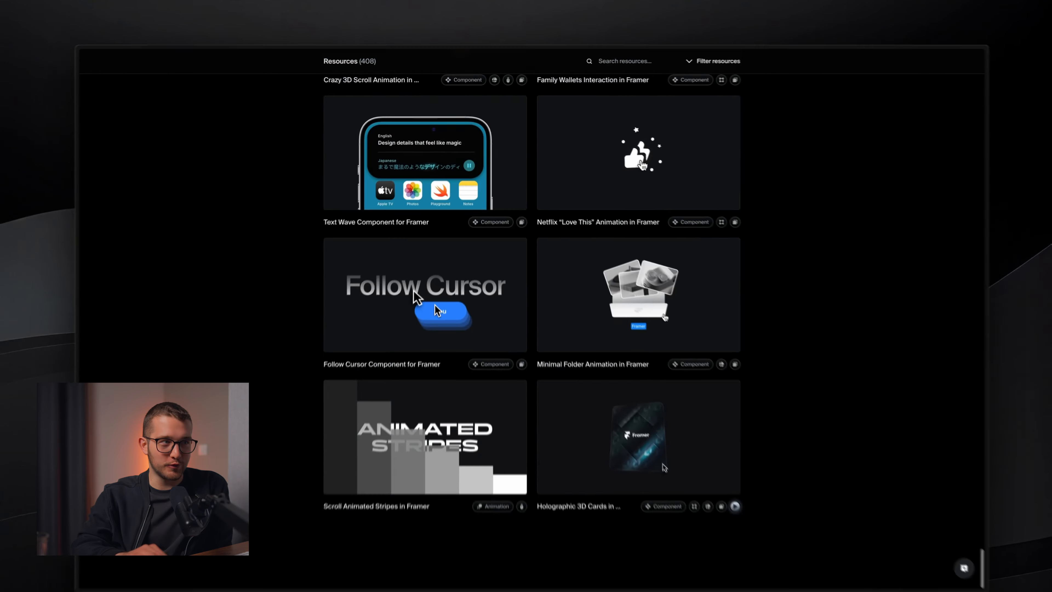
# View the Detail Pill Interaction resource's page and return to the Resources list.
pyautogui.scroll(-20, 427, 299)
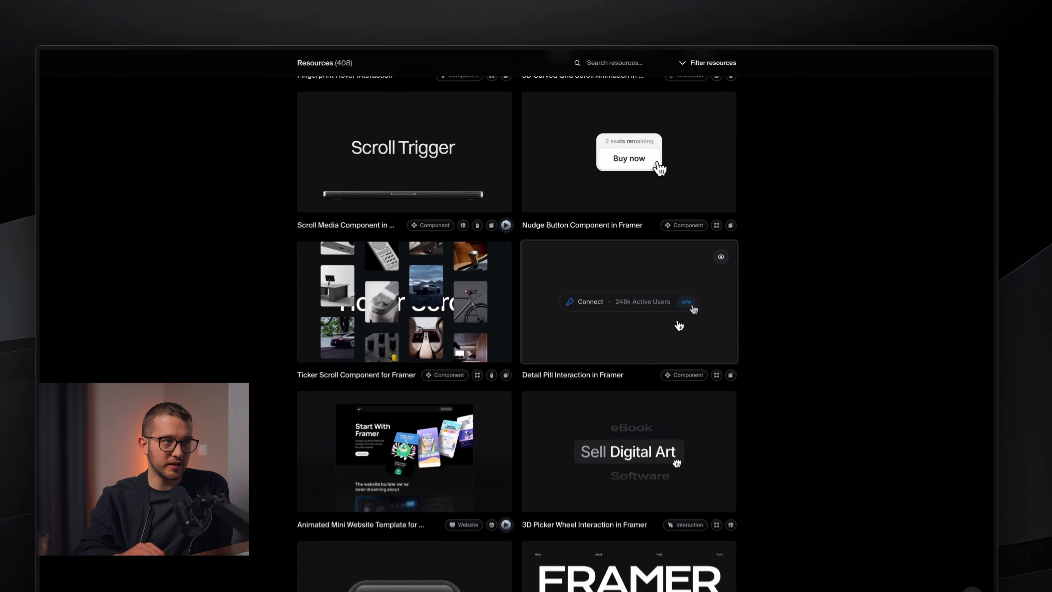
pyautogui.click(680, 326)
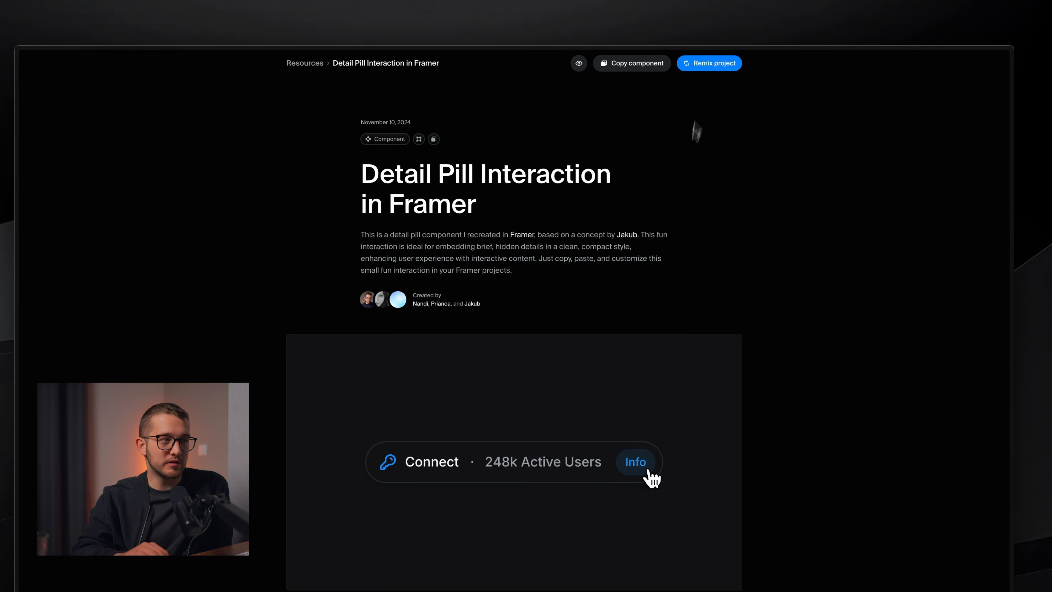
pyautogui.hscroll(-5, 663, 210)
# Examine the Crazy Galaxy Button Hover Animation resource's page, including its related lesson and description, and return to the Resources list.
pyautogui.scroll(-3, 577, 348)
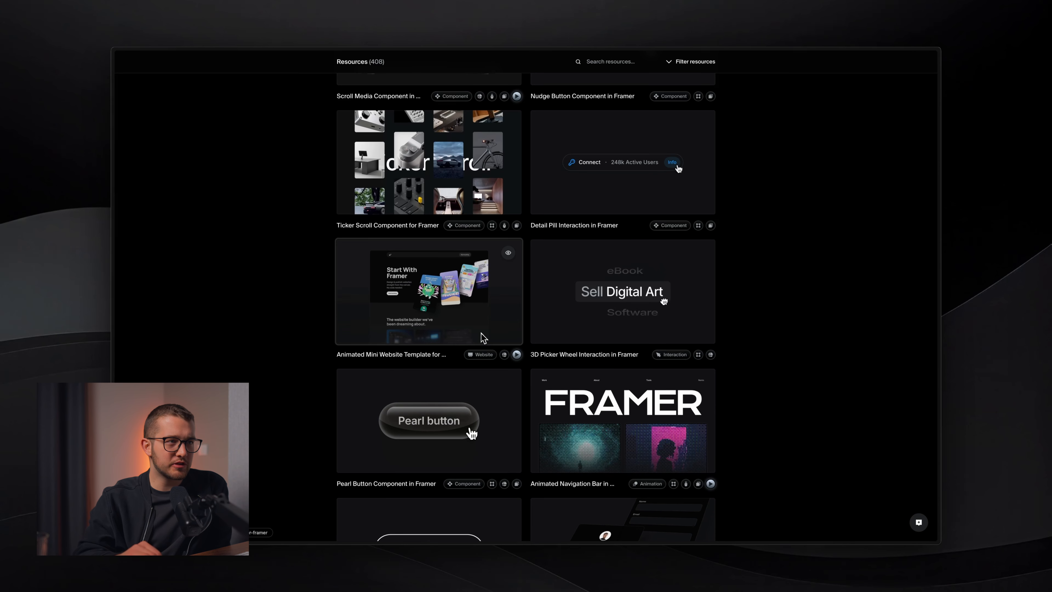
pyautogui.scroll(-2, 484, 338)
pyautogui.scroll(-5, 483, 338)
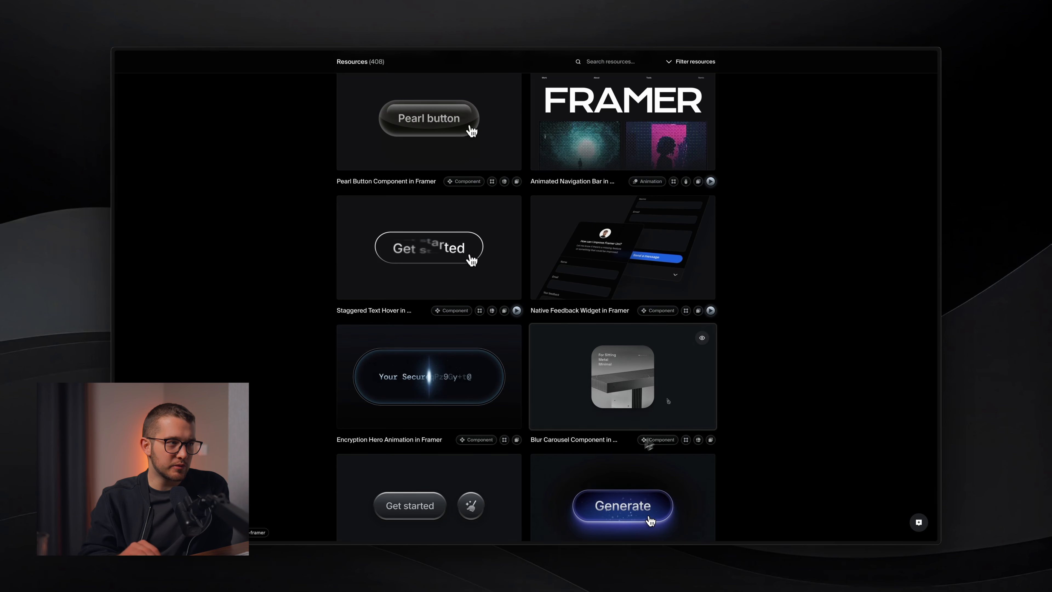
pyautogui.scroll(-3, 641, 443)
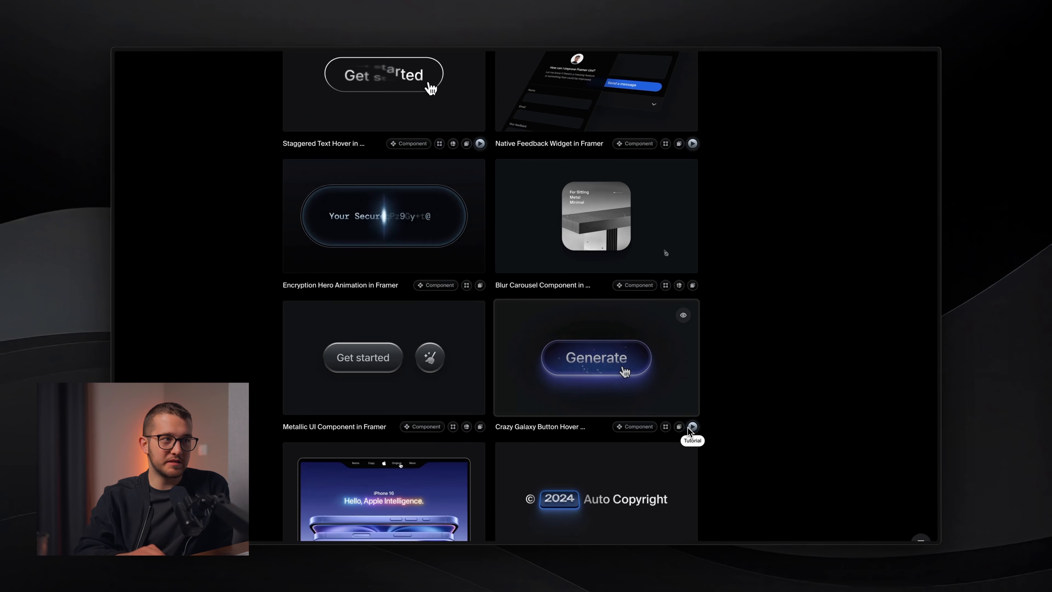
pyautogui.click(655, 388)
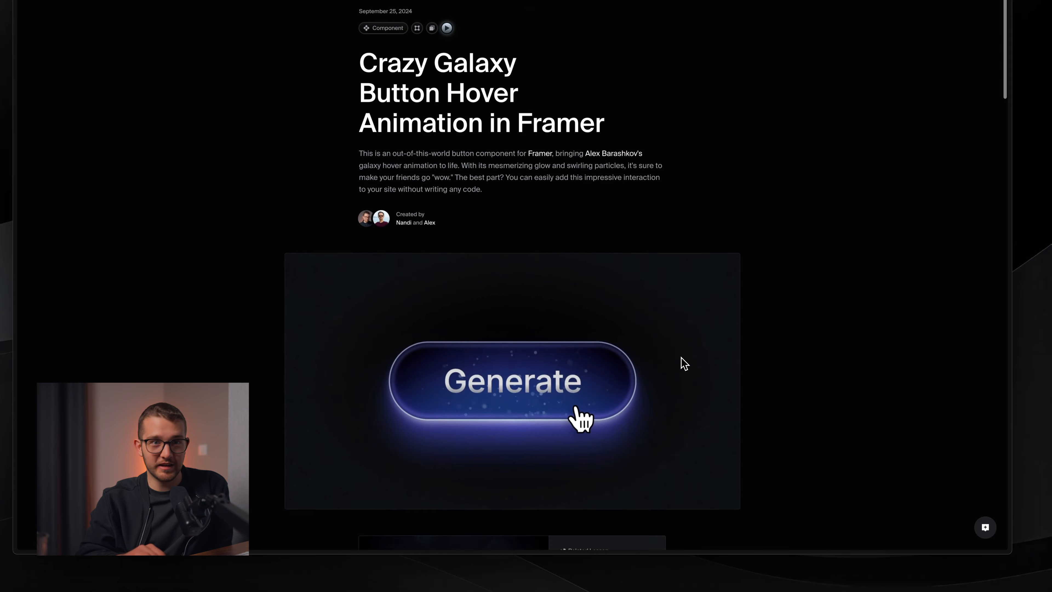
pyautogui.scroll(-5, 684, 363)
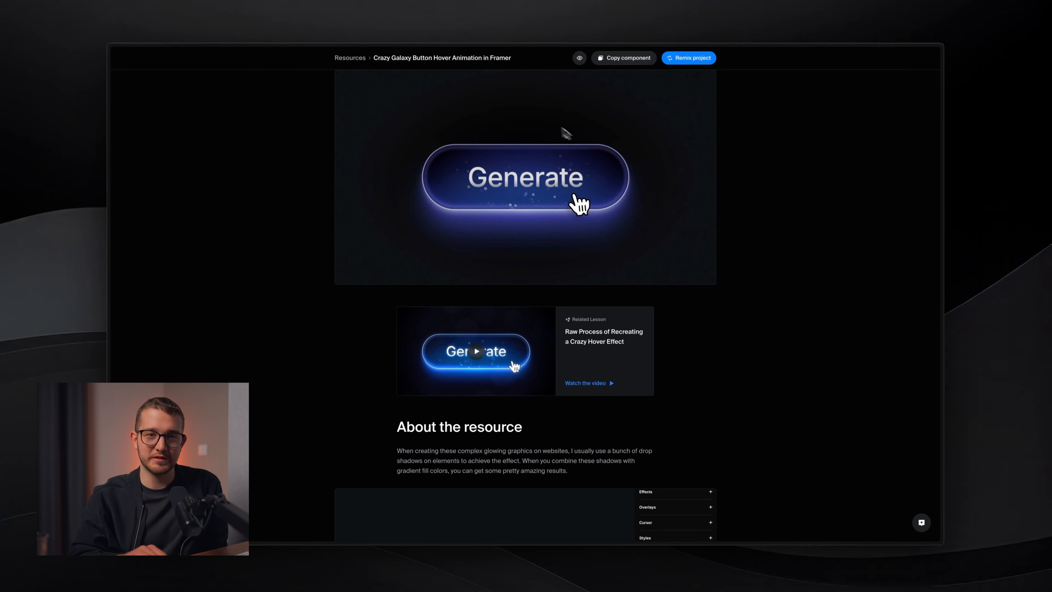
pyautogui.scroll(1, 579, 183)
pyautogui.hscroll(-5, 666, 197)
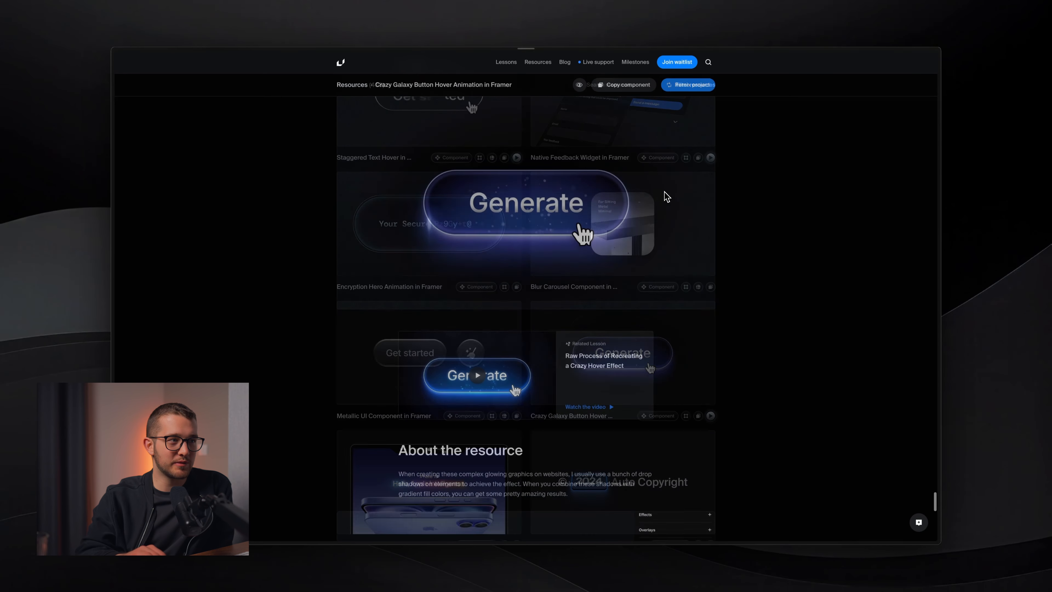
# Look back through the Resources list toward the entries at its beginning, such as the Dither Wave background and Expanding Footer Section.
pyautogui.scroll(20, 667, 196)
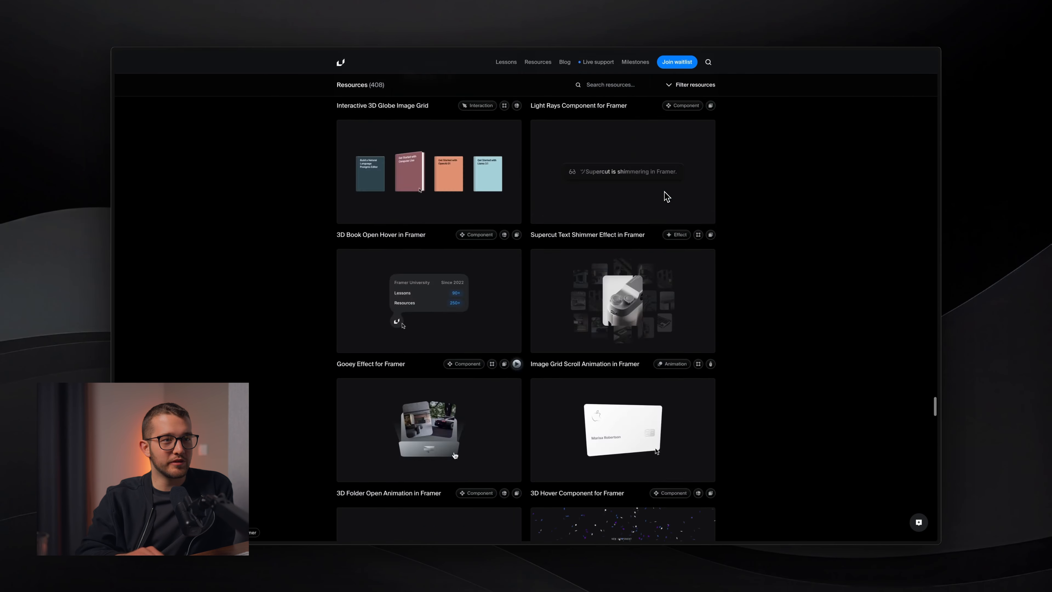
pyautogui.scroll(20, 666, 197)
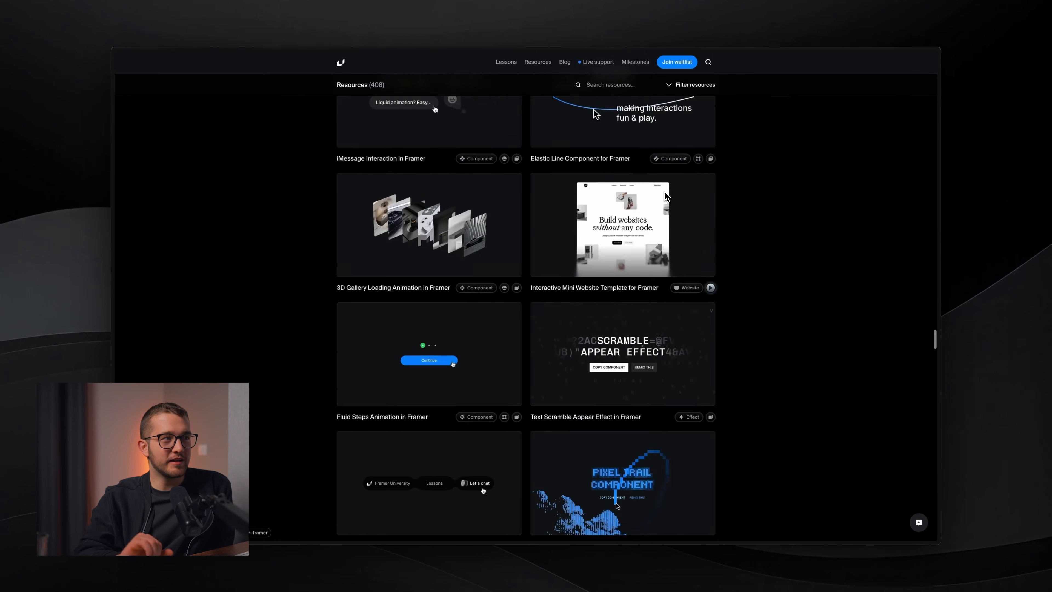
pyautogui.scroll(20, 667, 196)
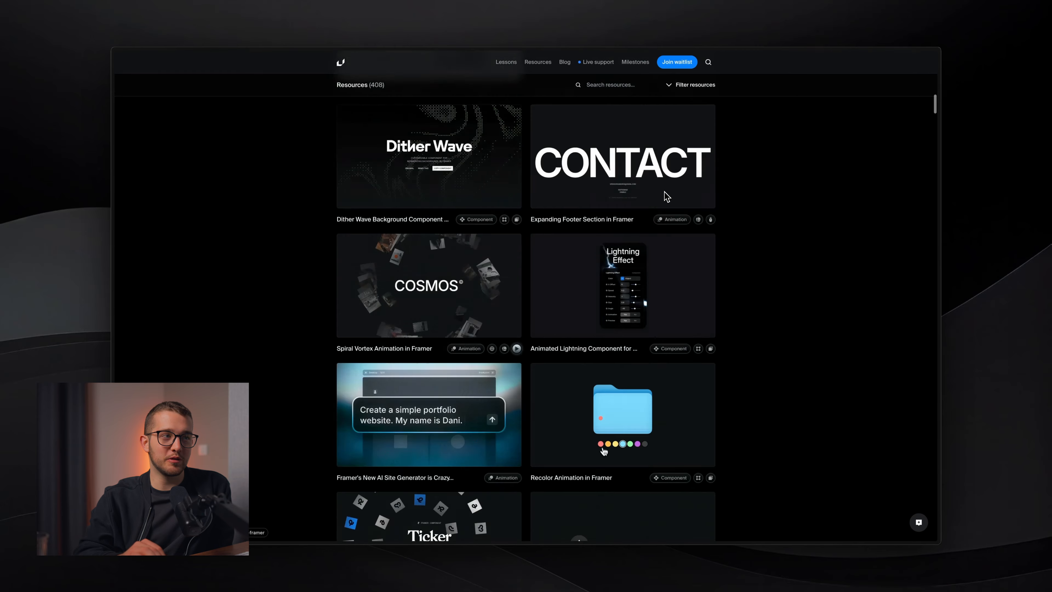